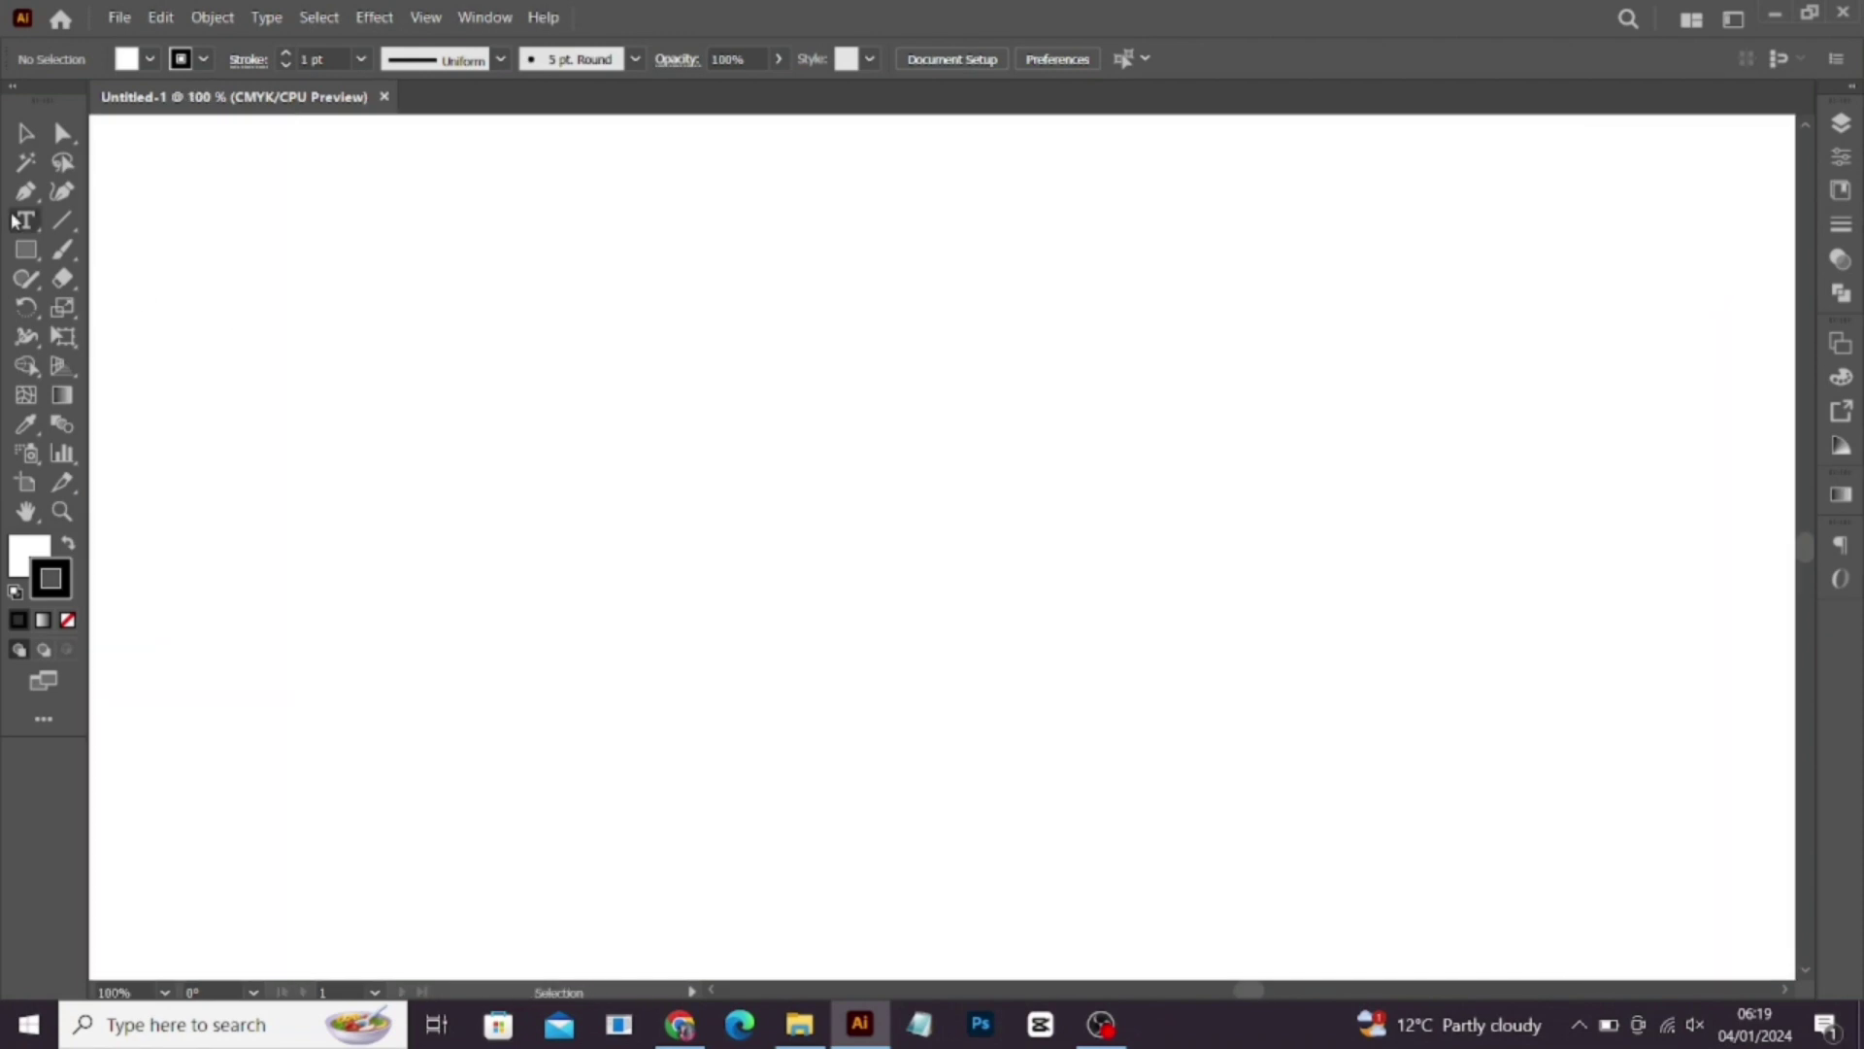
Step: Type the name label on the artboard, enlarge it, and capitalise its final letter to A
click(648, 633)
text(MiLiCa)
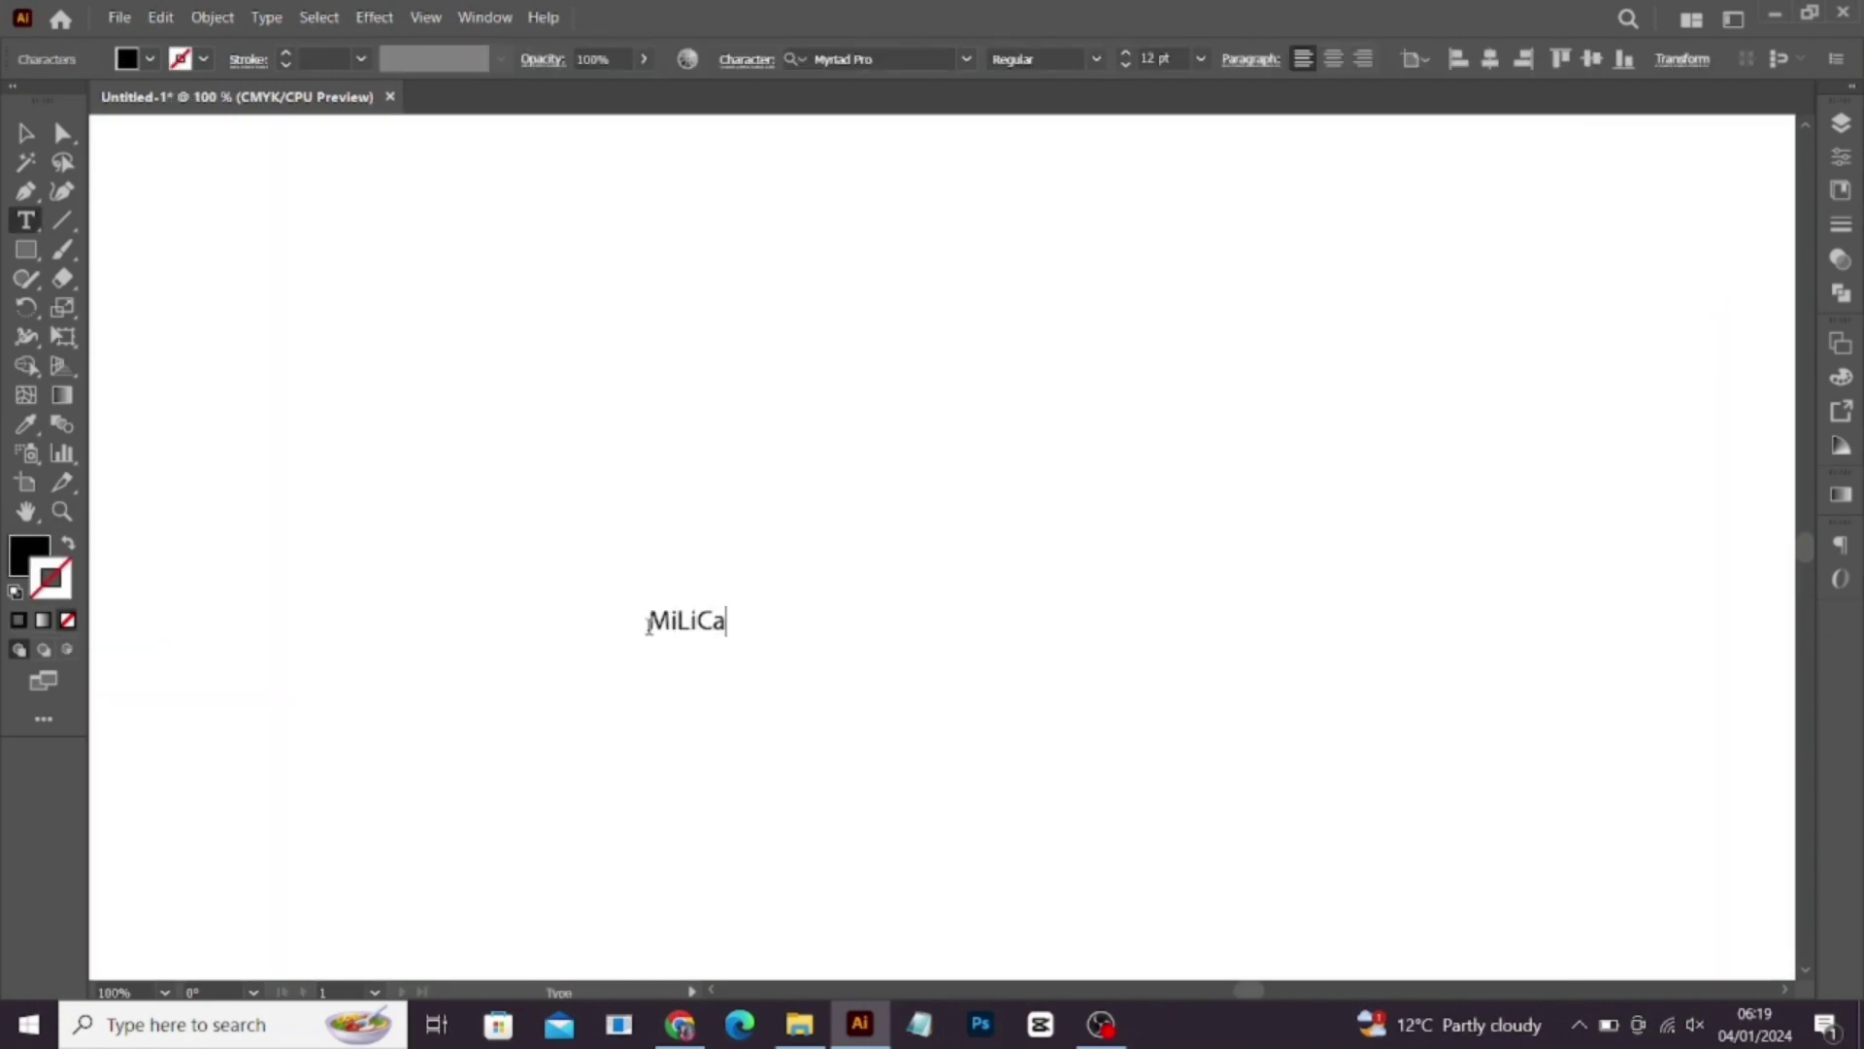
key(Escape)
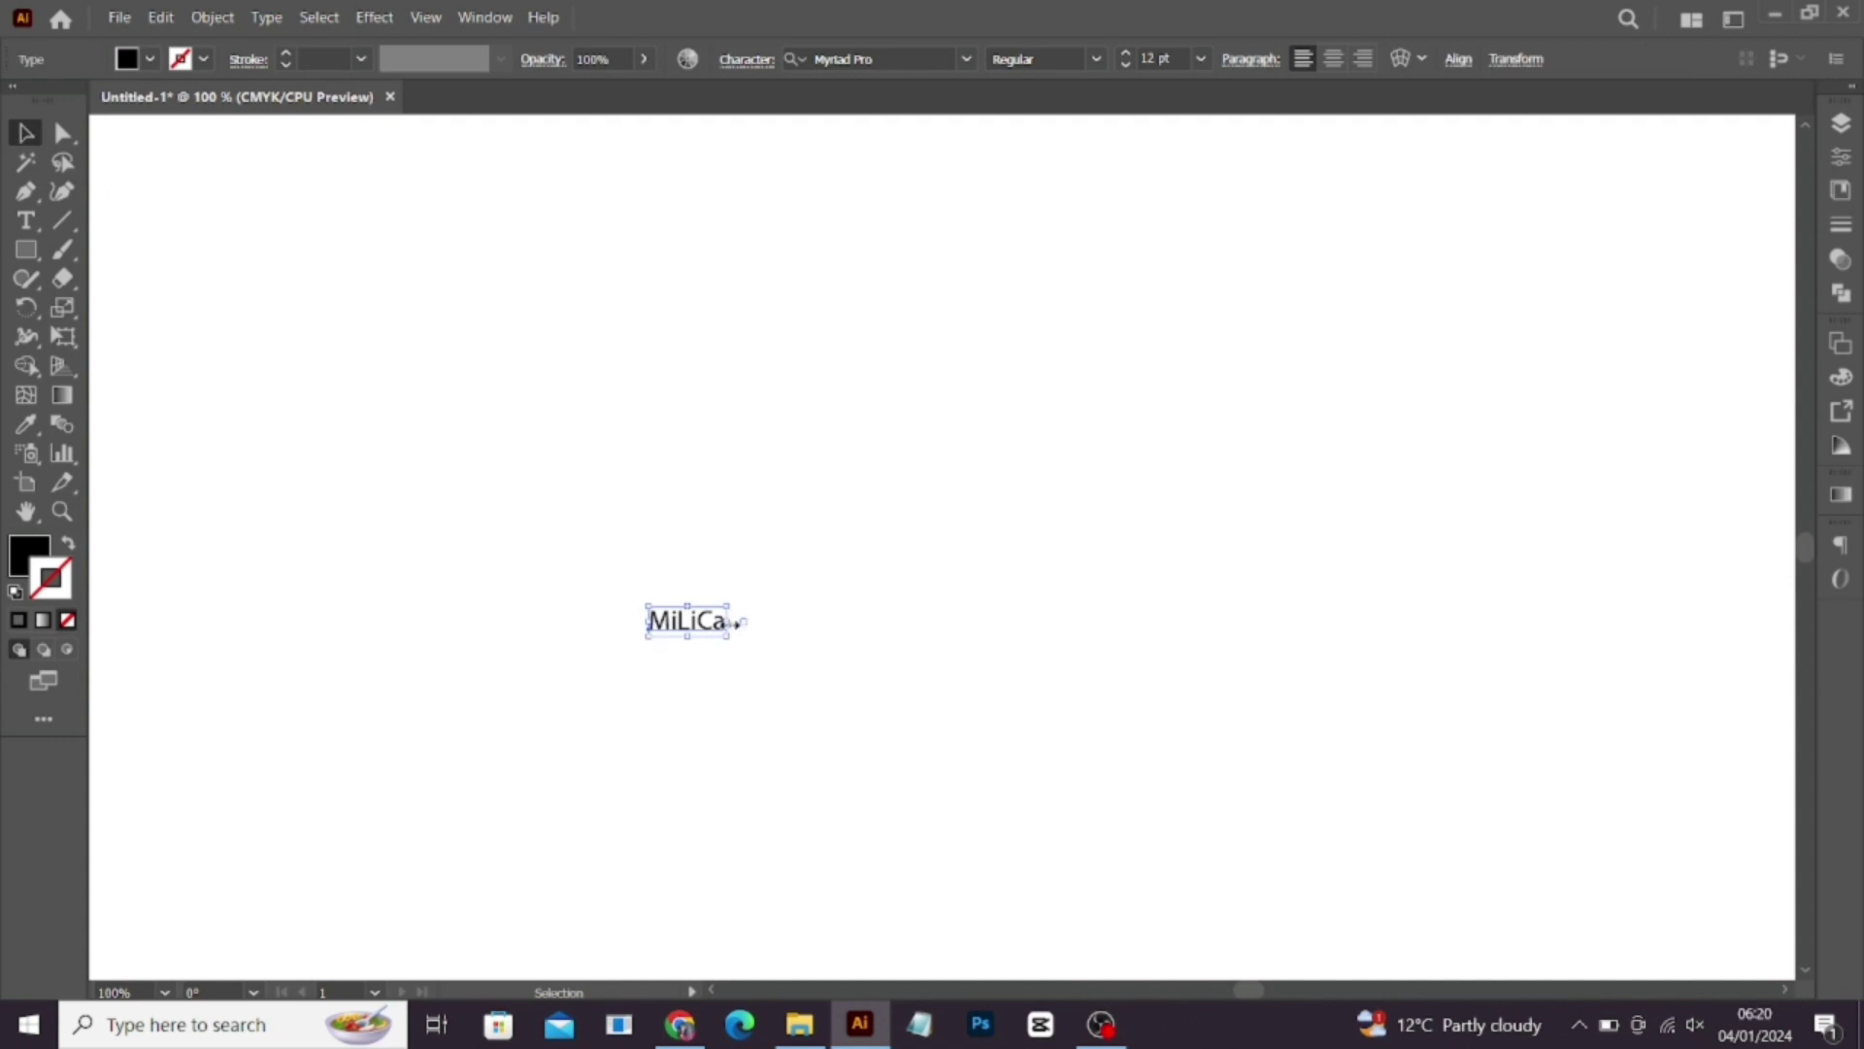
drag(743, 637, 1396, 762)
drag(1196, 690, 1047, 542)
double_click(1221, 529)
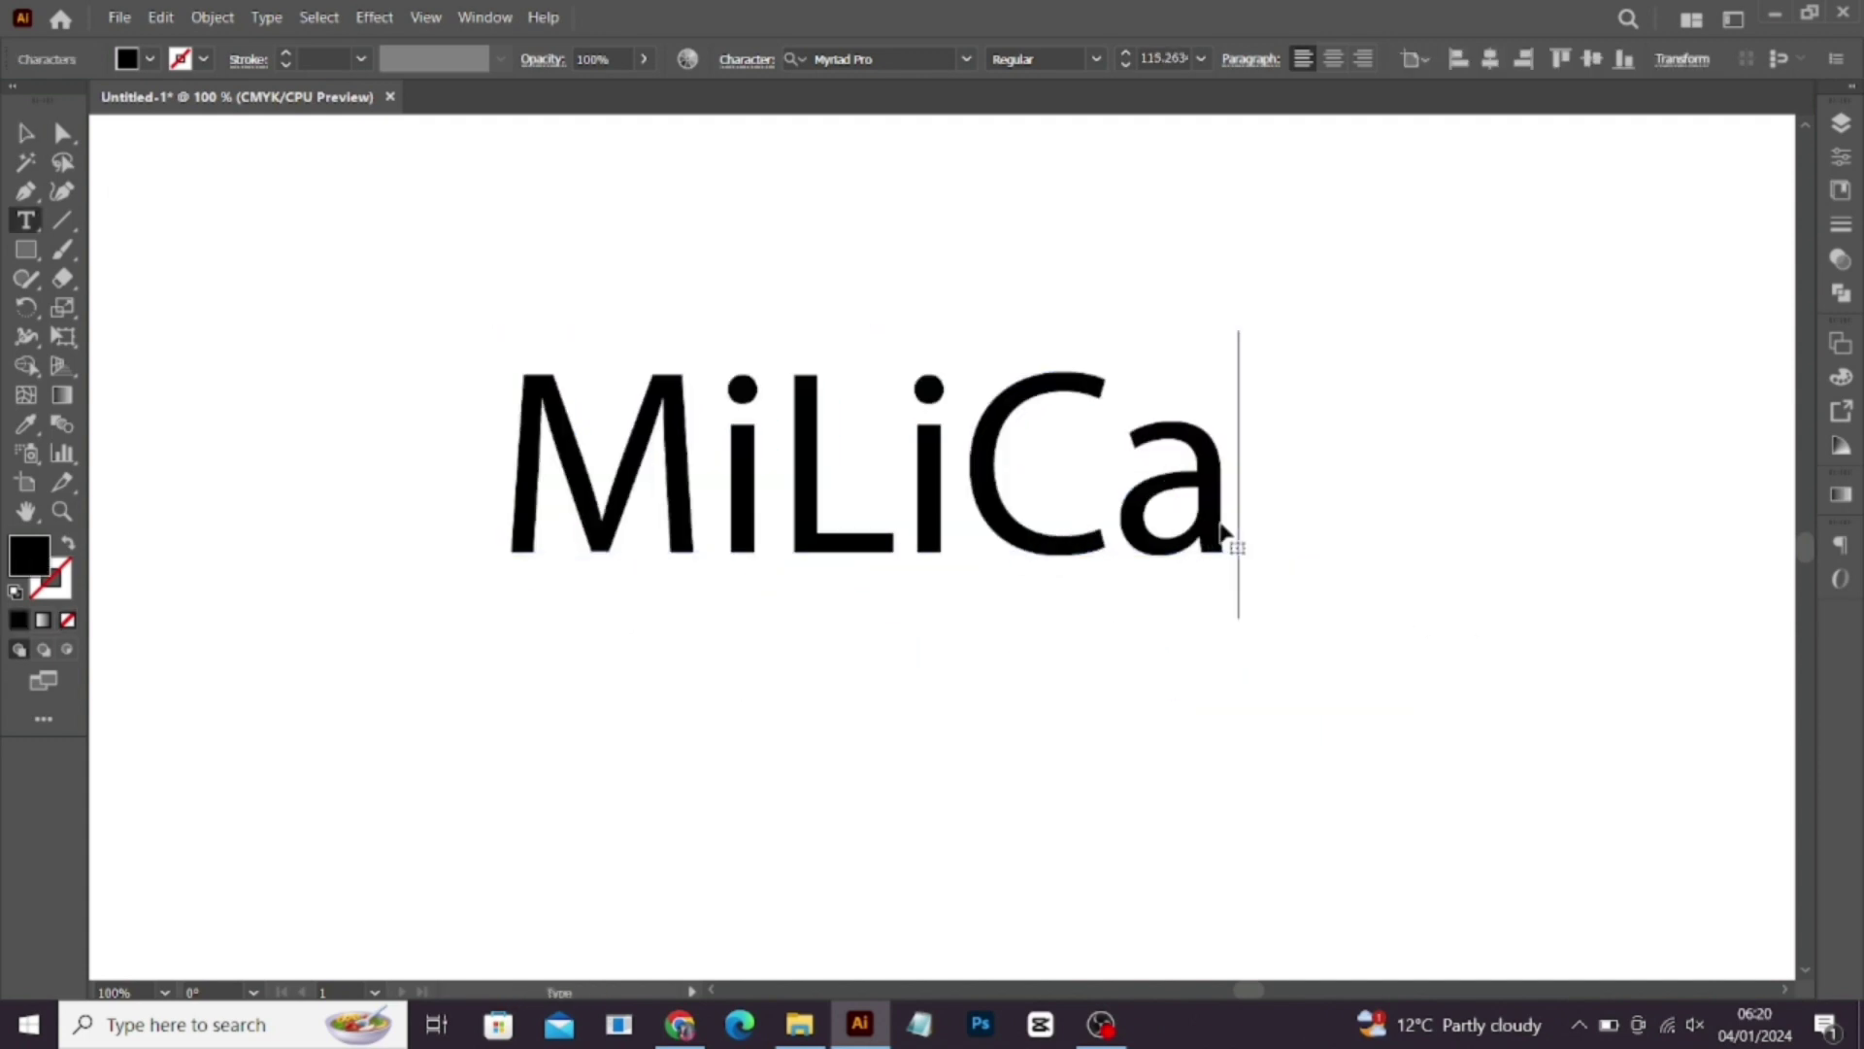
key(BackSpace)
text(A)
Step: Shrink the name label into the artboard's top-left corner and start new text near the centre
click(25, 133)
drag(887, 618, 887, 716)
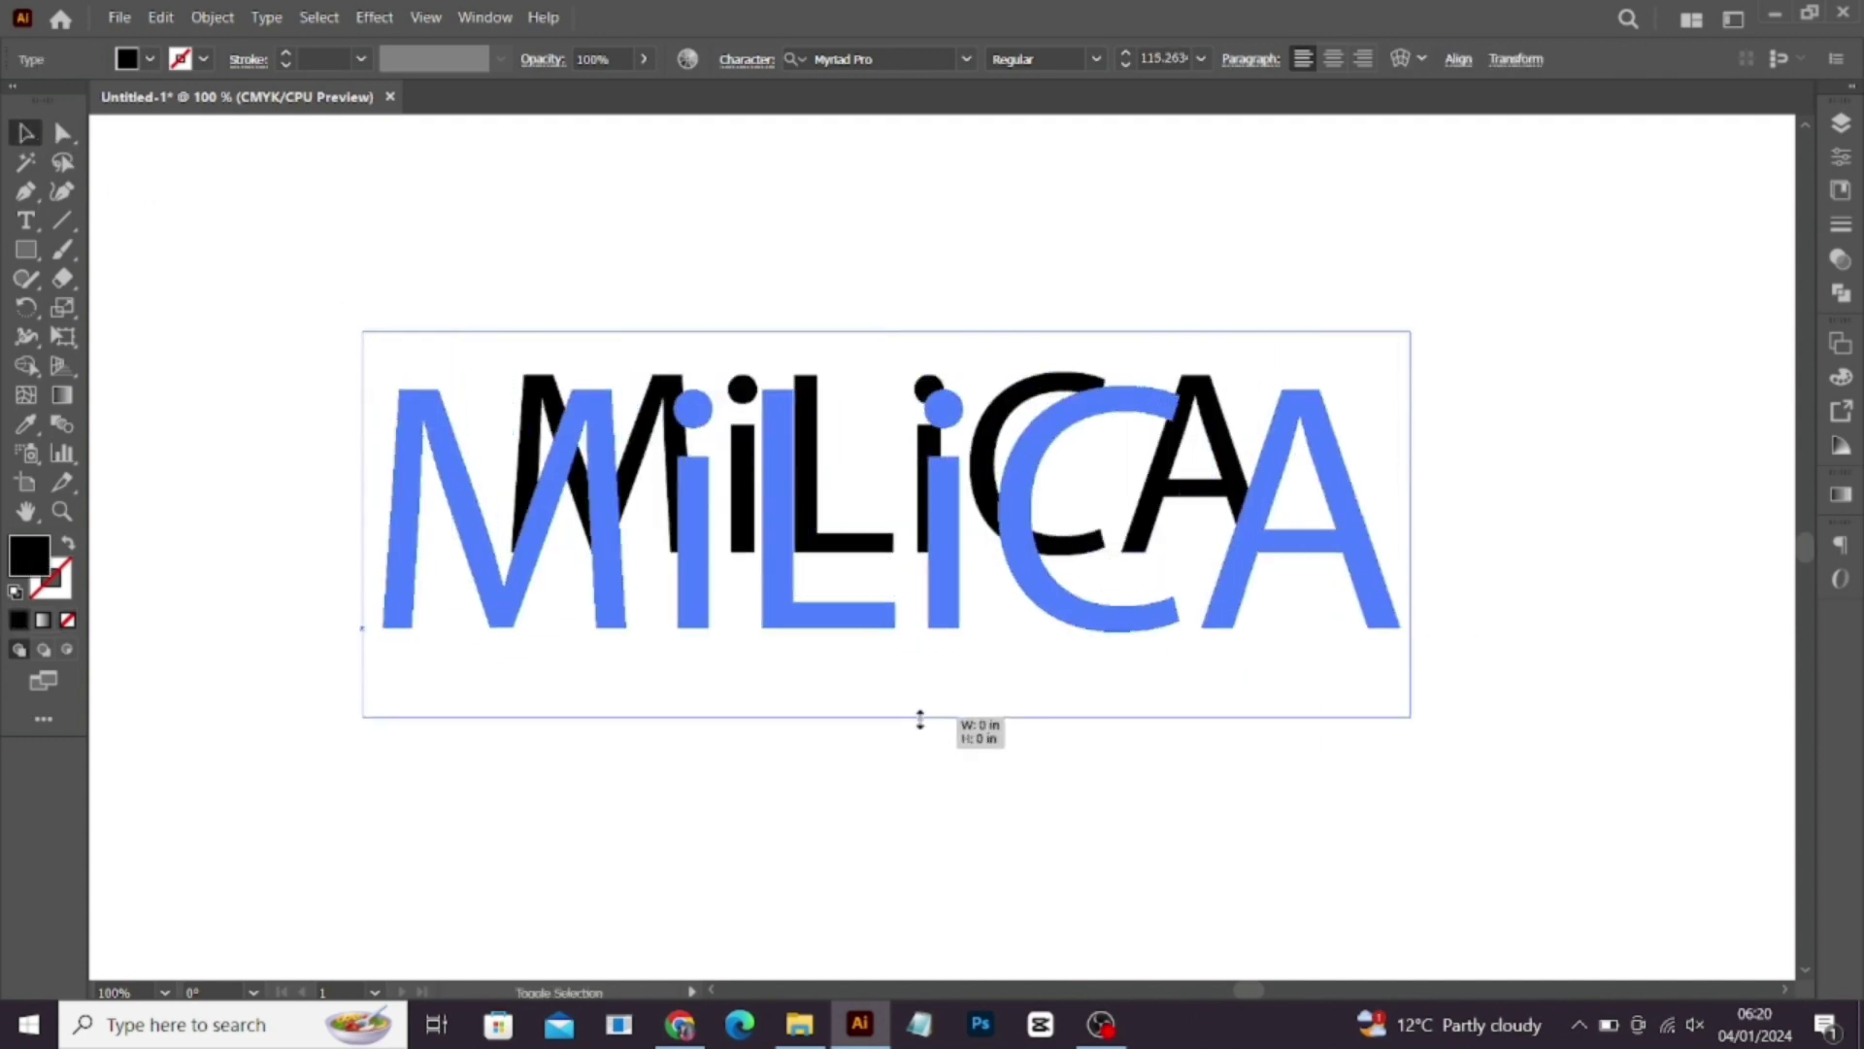
click(1082, 826)
mouse_move(958, 649)
mouse_down()
mouse_move(701, 427)
mouse_move(709, 478)
mouse_up()
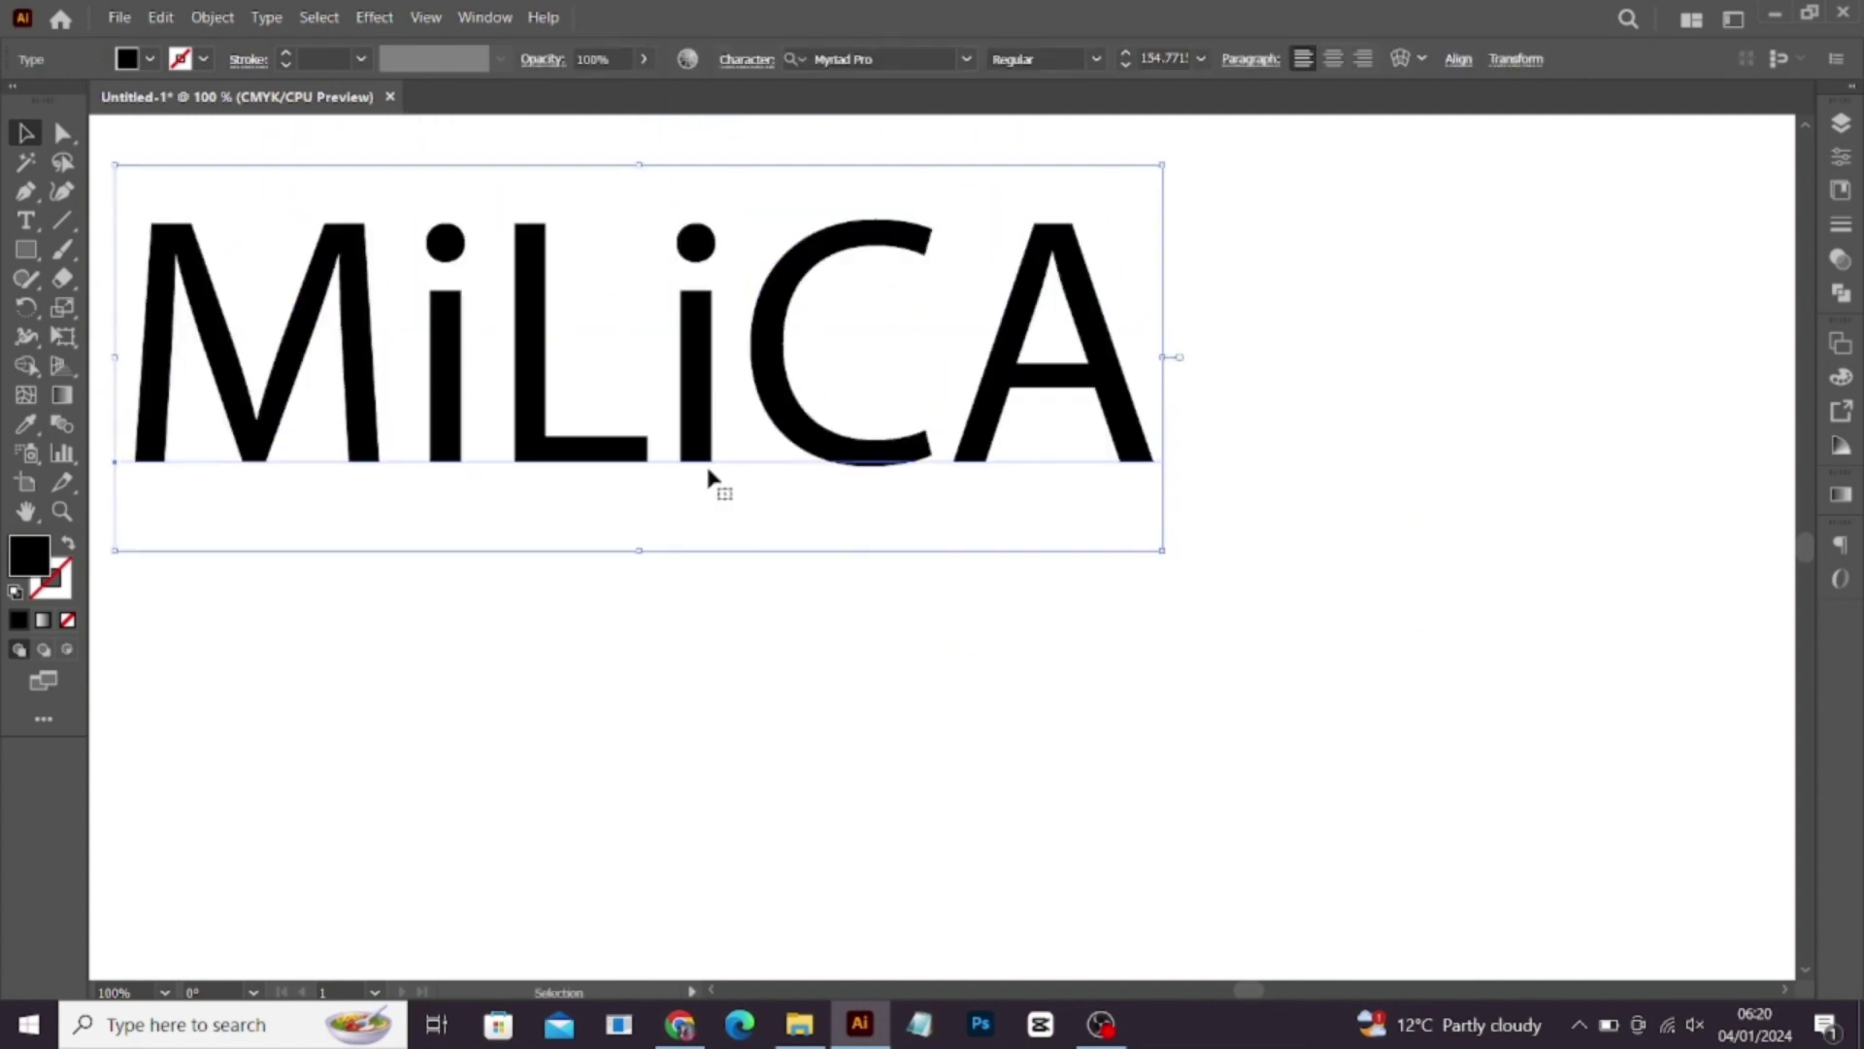
mouse_move(1172, 356)
mouse_down()
mouse_move(250, 356)
mouse_move(197, 163)
mouse_up()
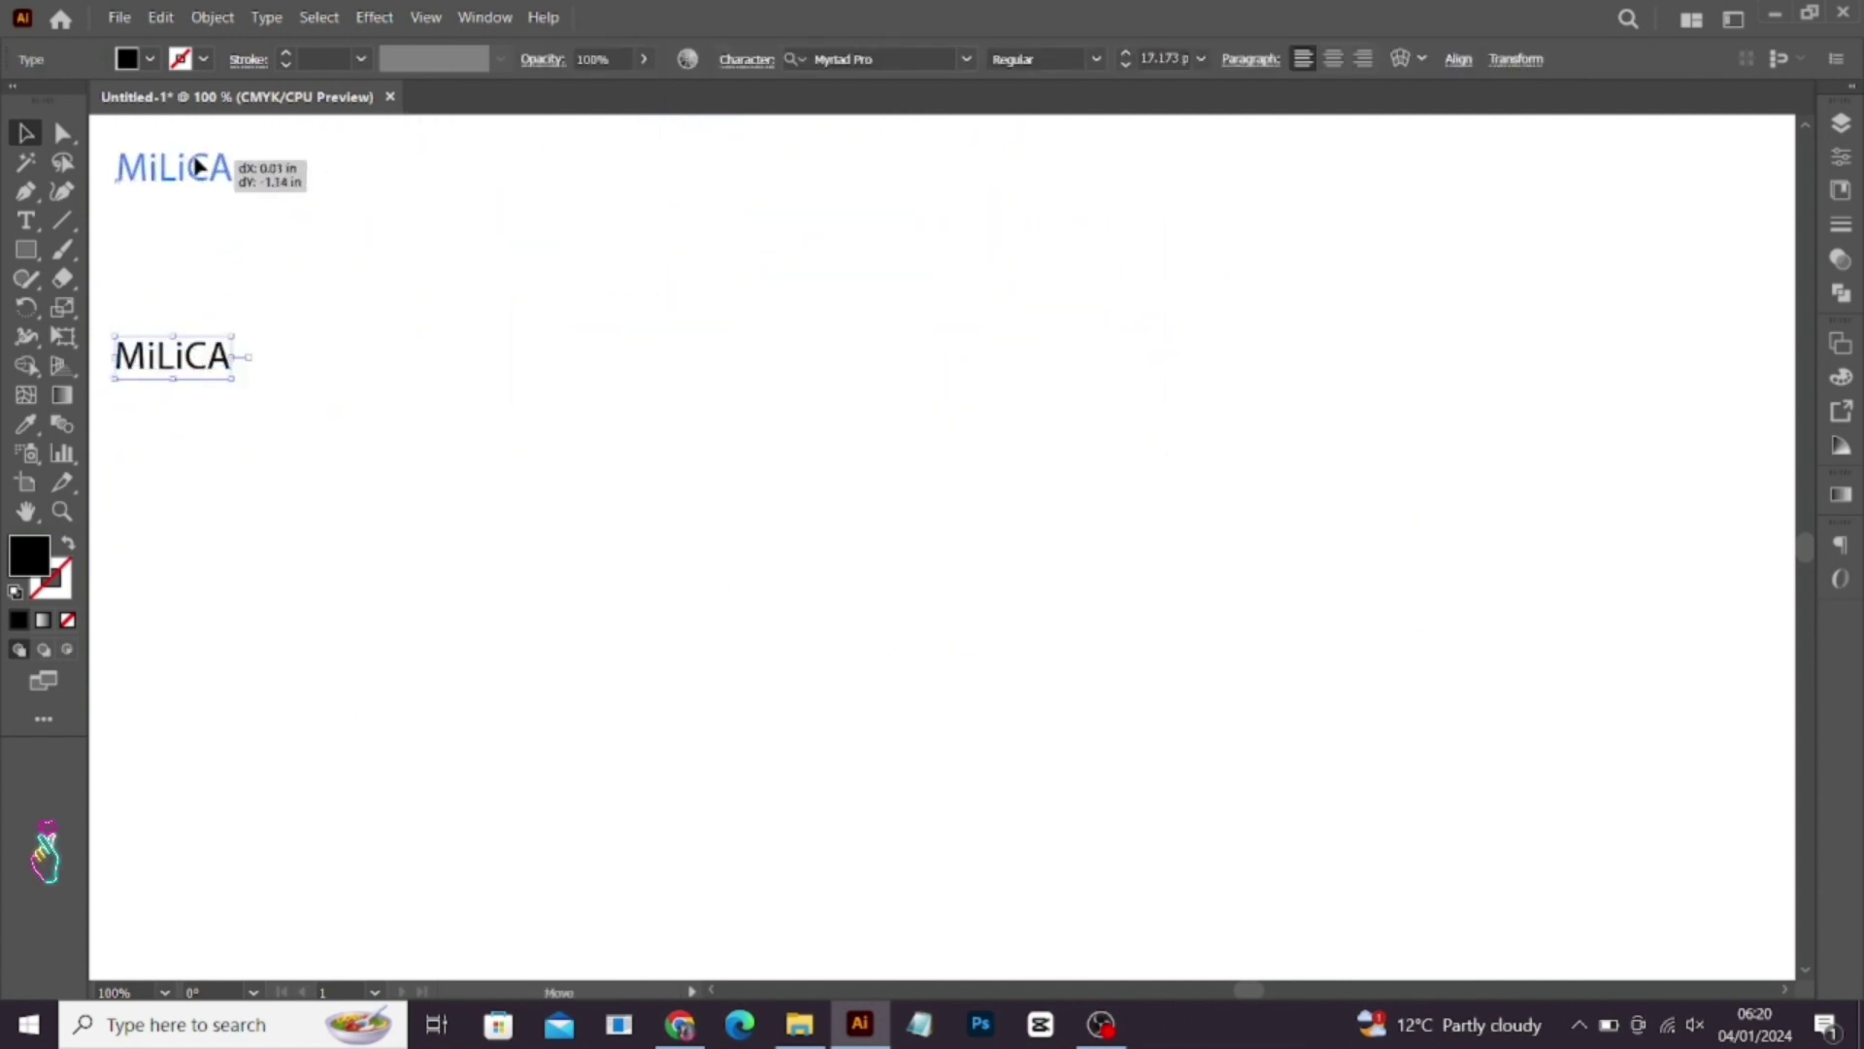
click(447, 586)
key(t)
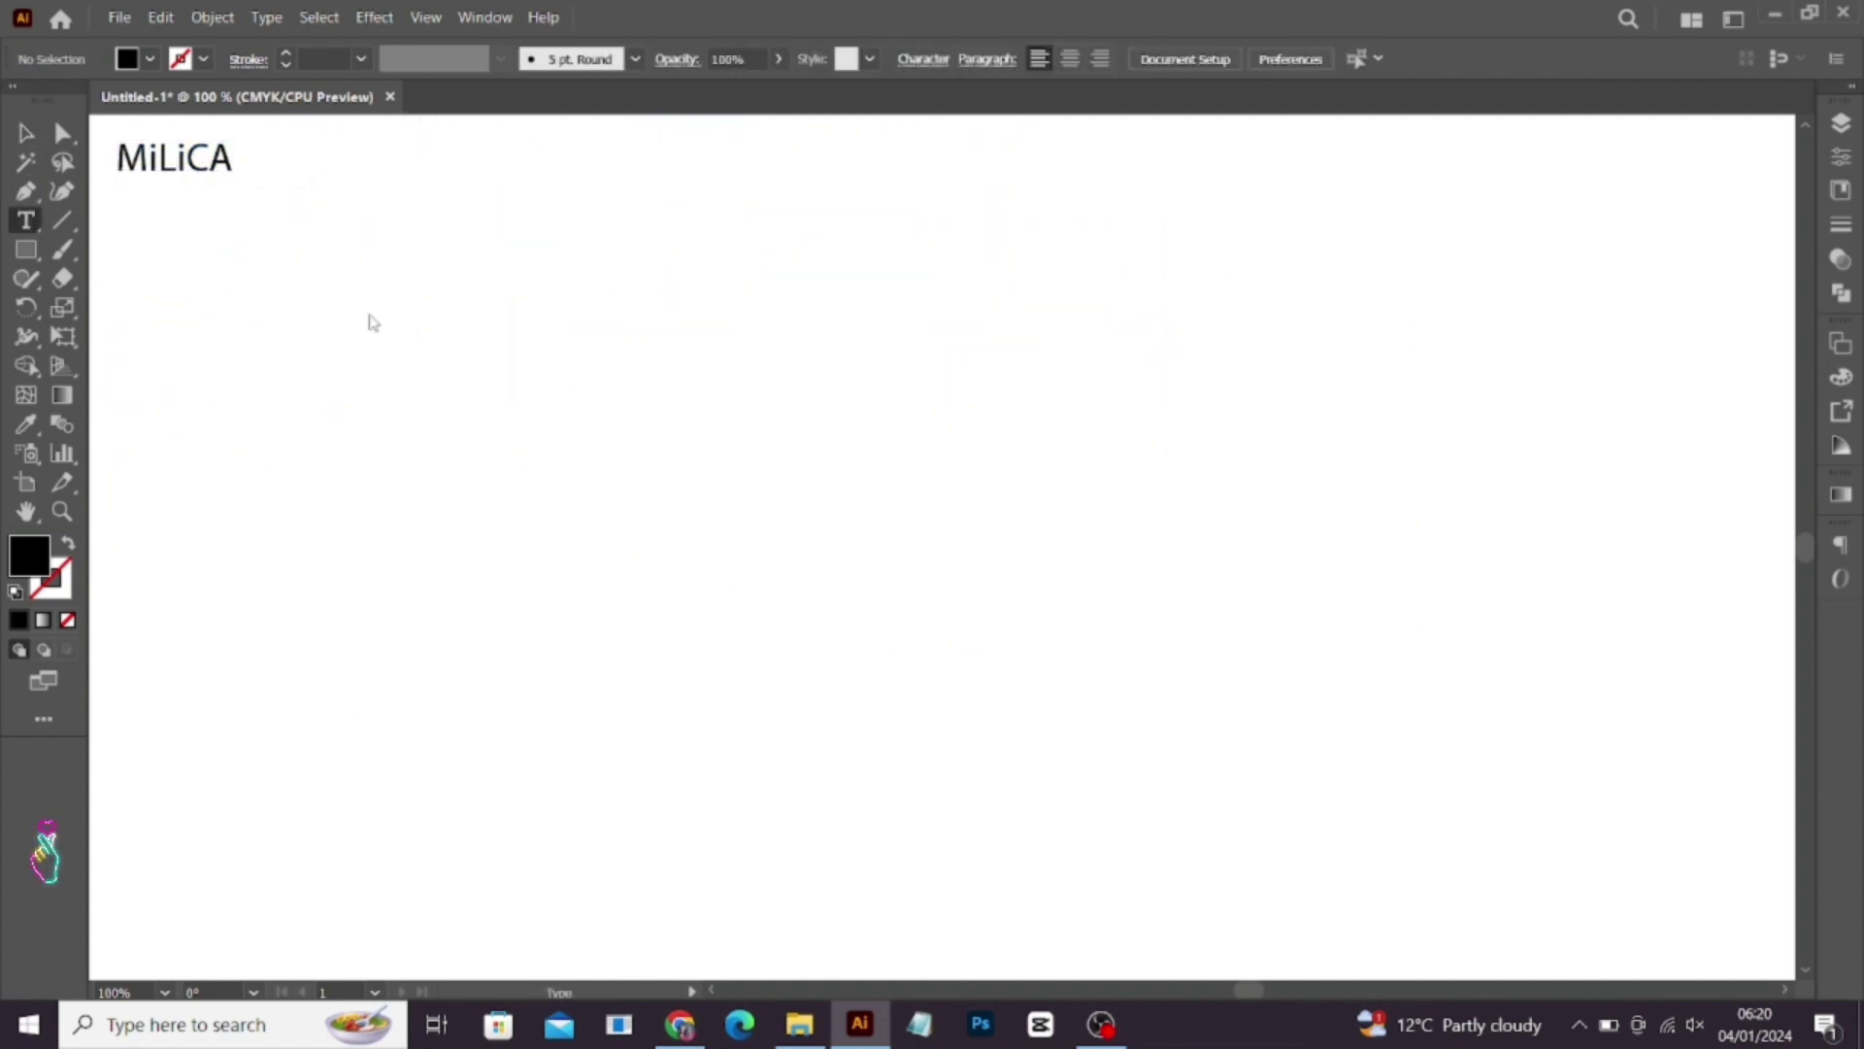
click(669, 480)
Step: Finish typing MC, then enlarge it and move it up and left
text(MC)
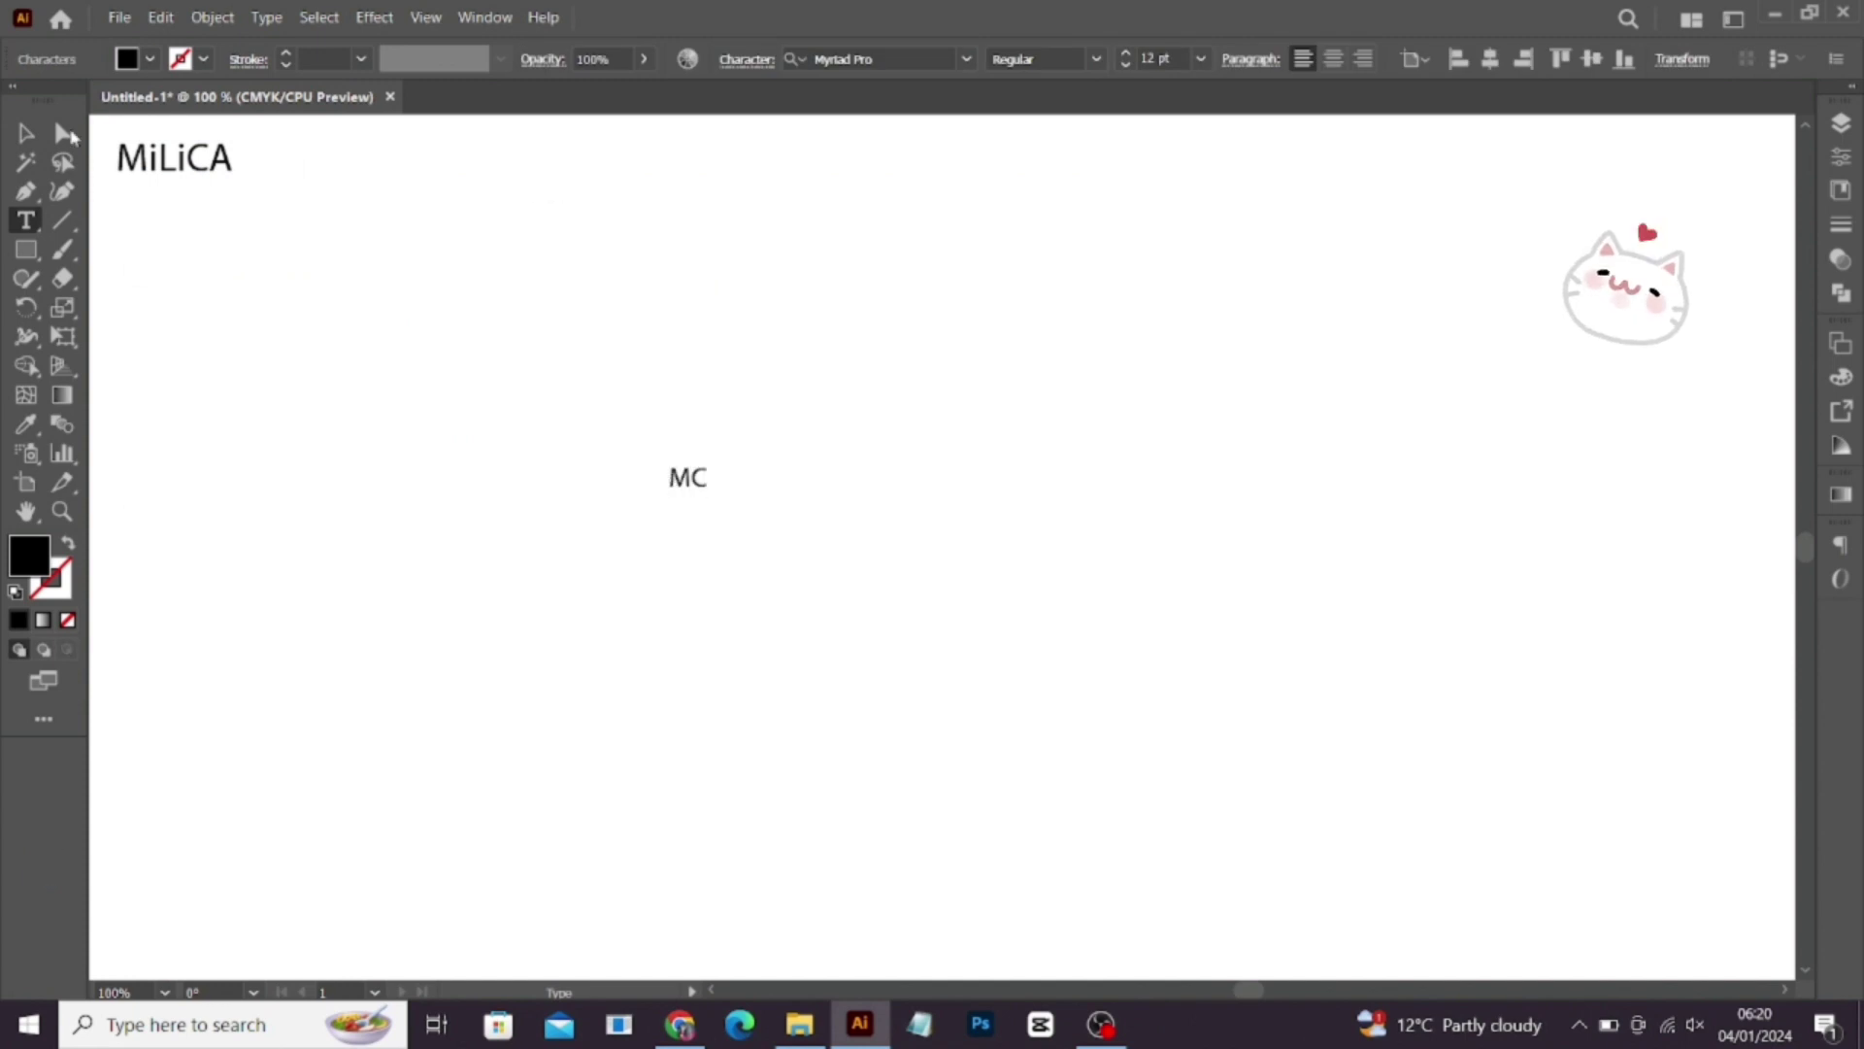
click(27, 133)
mouse_move(709, 491)
mouse_down()
mouse_move(1136, 574)
mouse_move(1001, 594)
mouse_up()
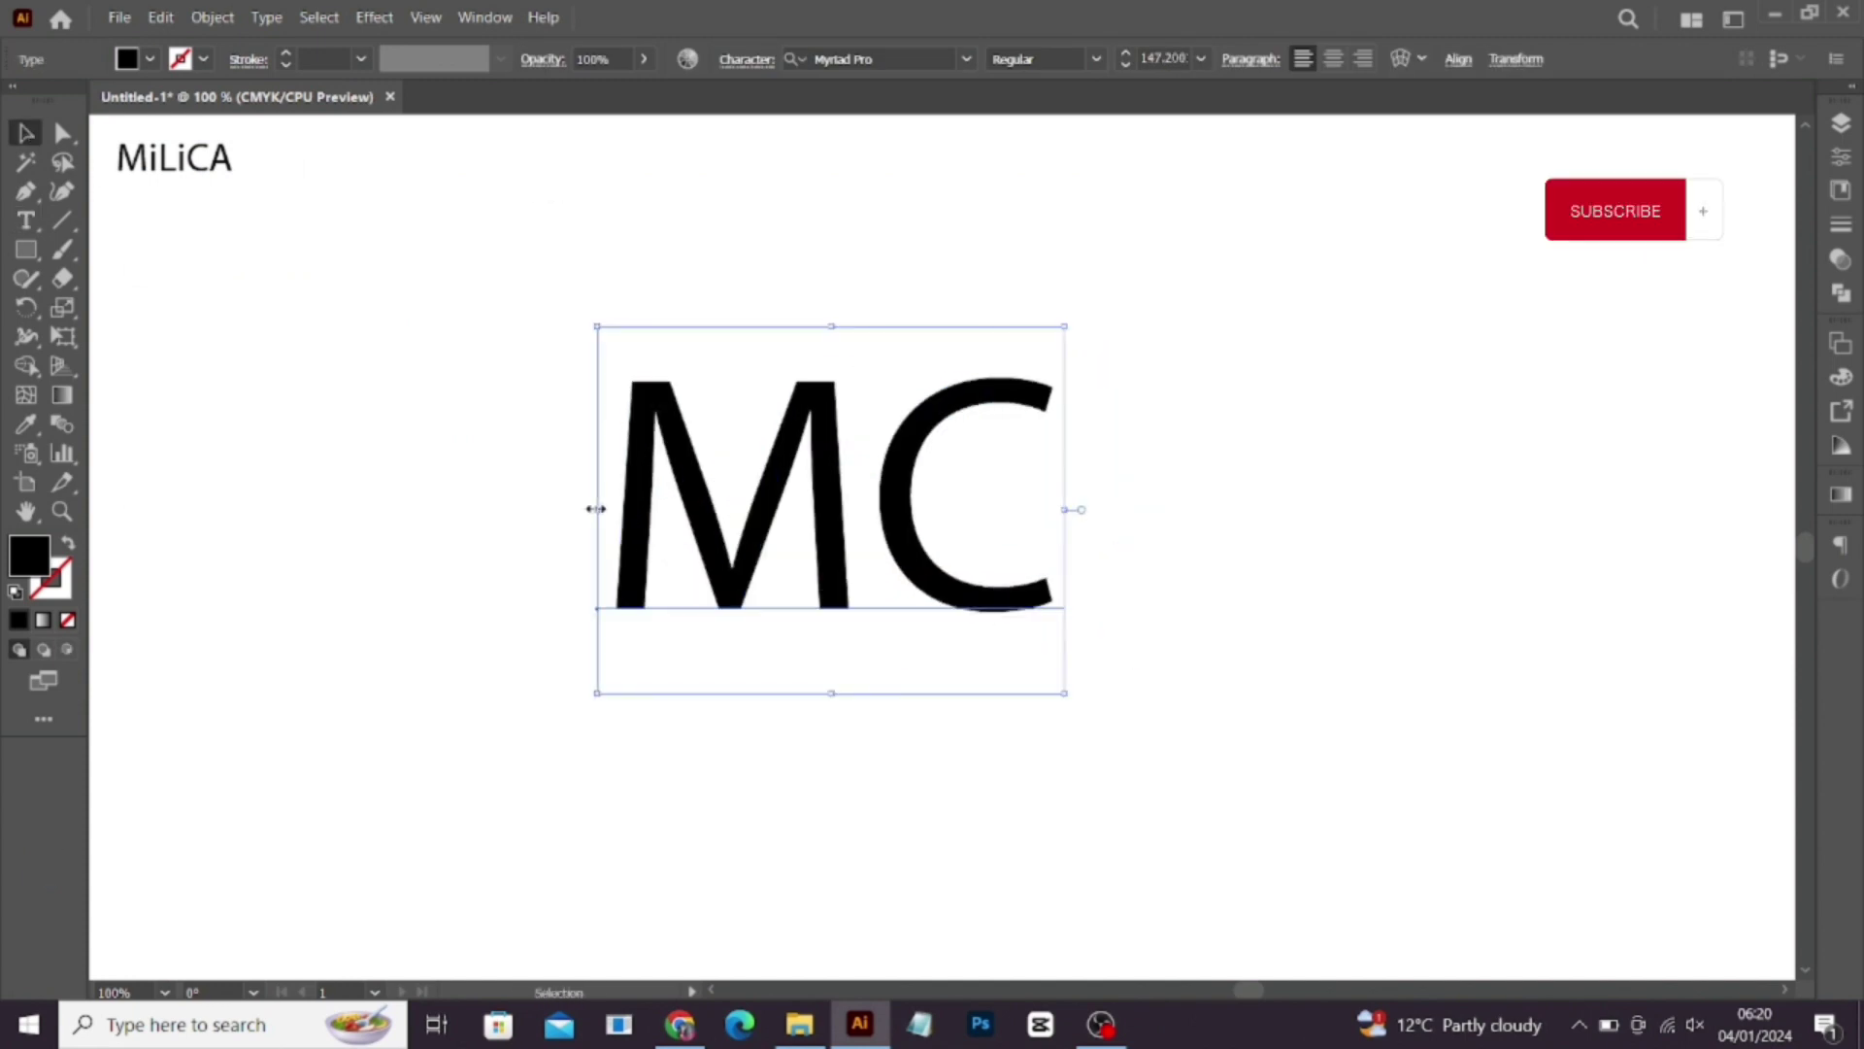
drag(596, 509, 499, 509)
drag(774, 508, 501, 478)
Step: Set MC in the Bacalisties script font, then scale it down and centre it
click(971, 60)
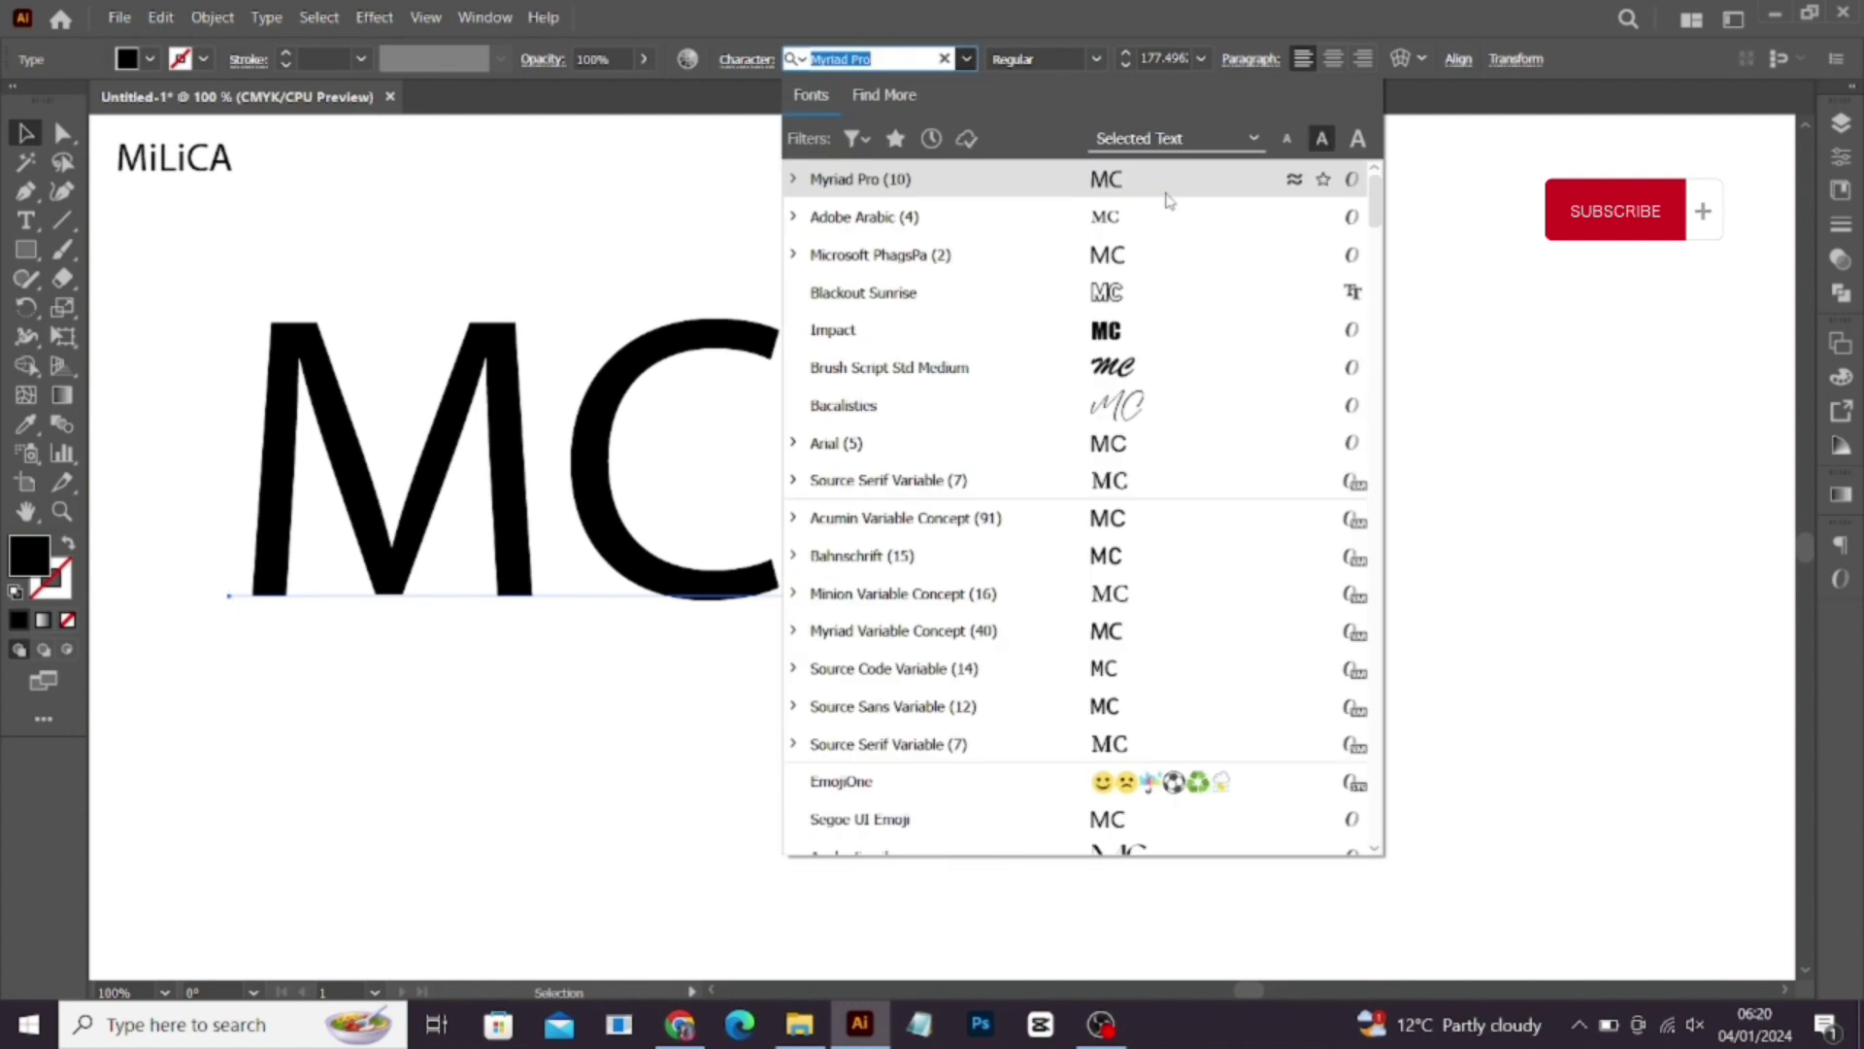
key(Down)
key(Down)
key(Down)
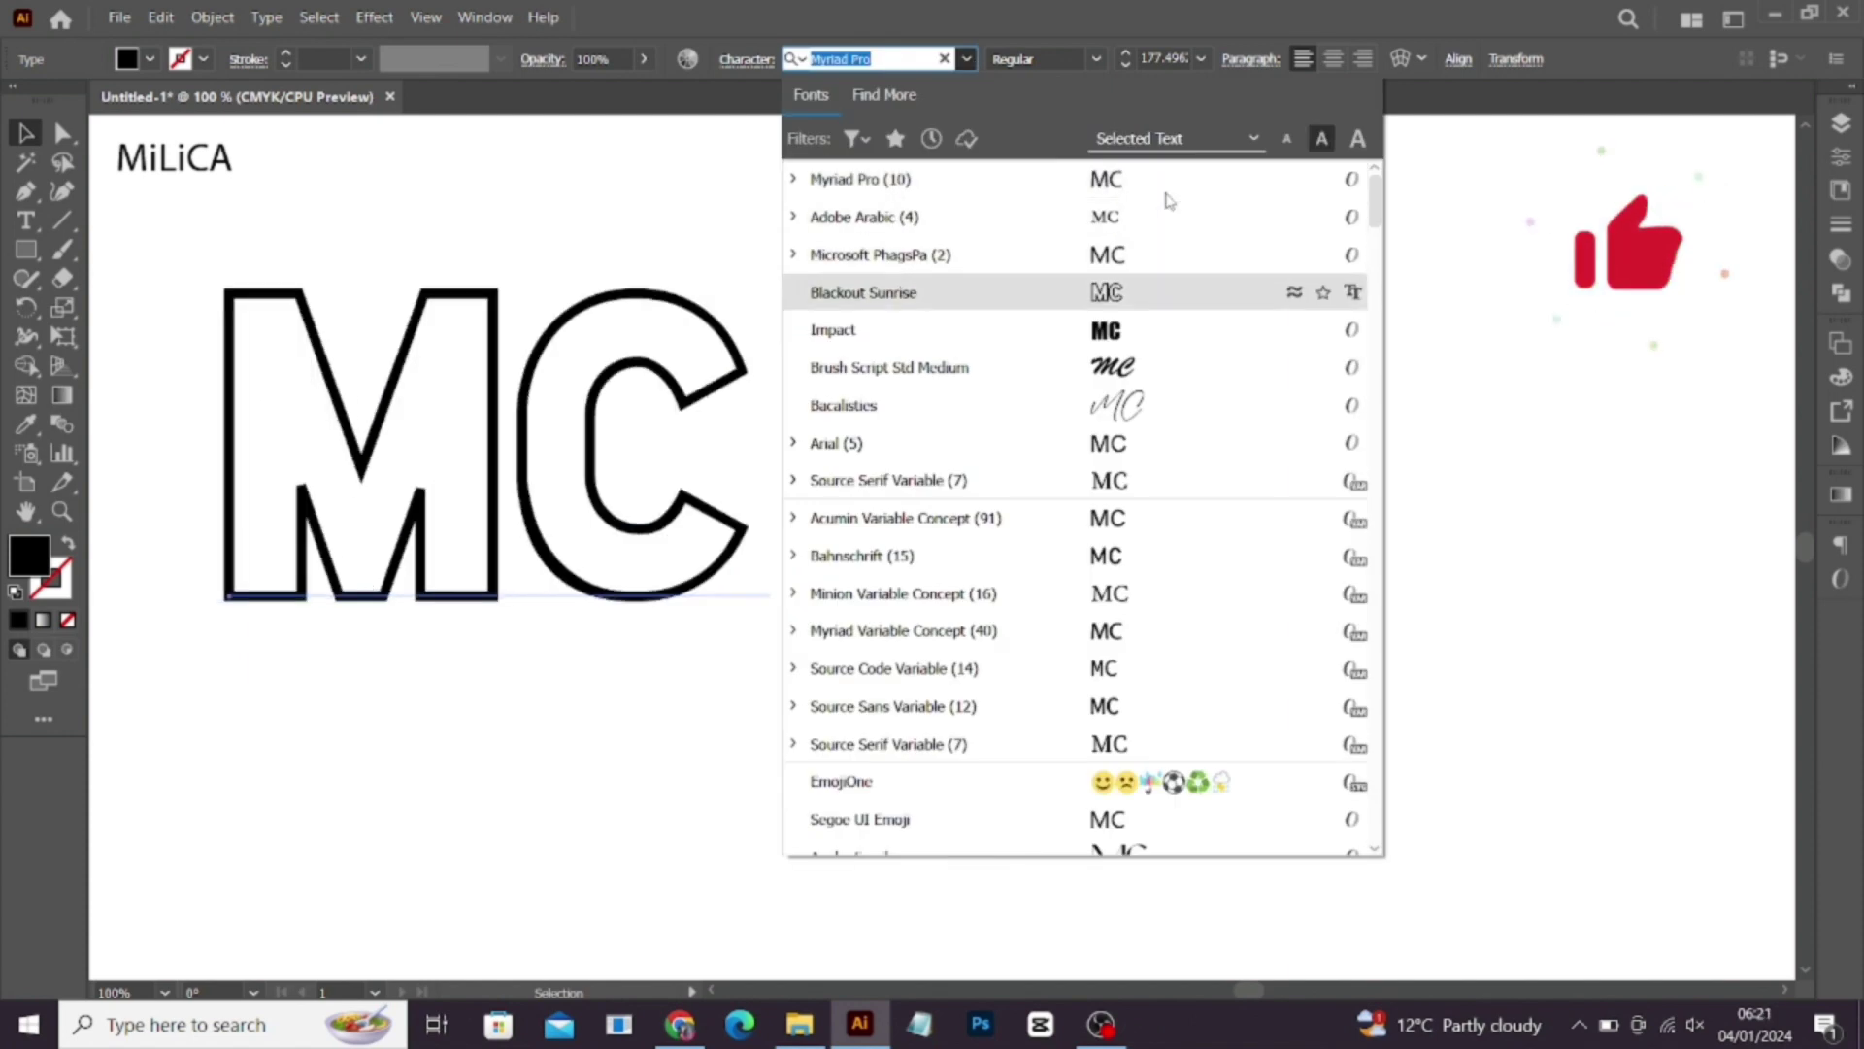
key(Down)
key(Down)
key(Down)
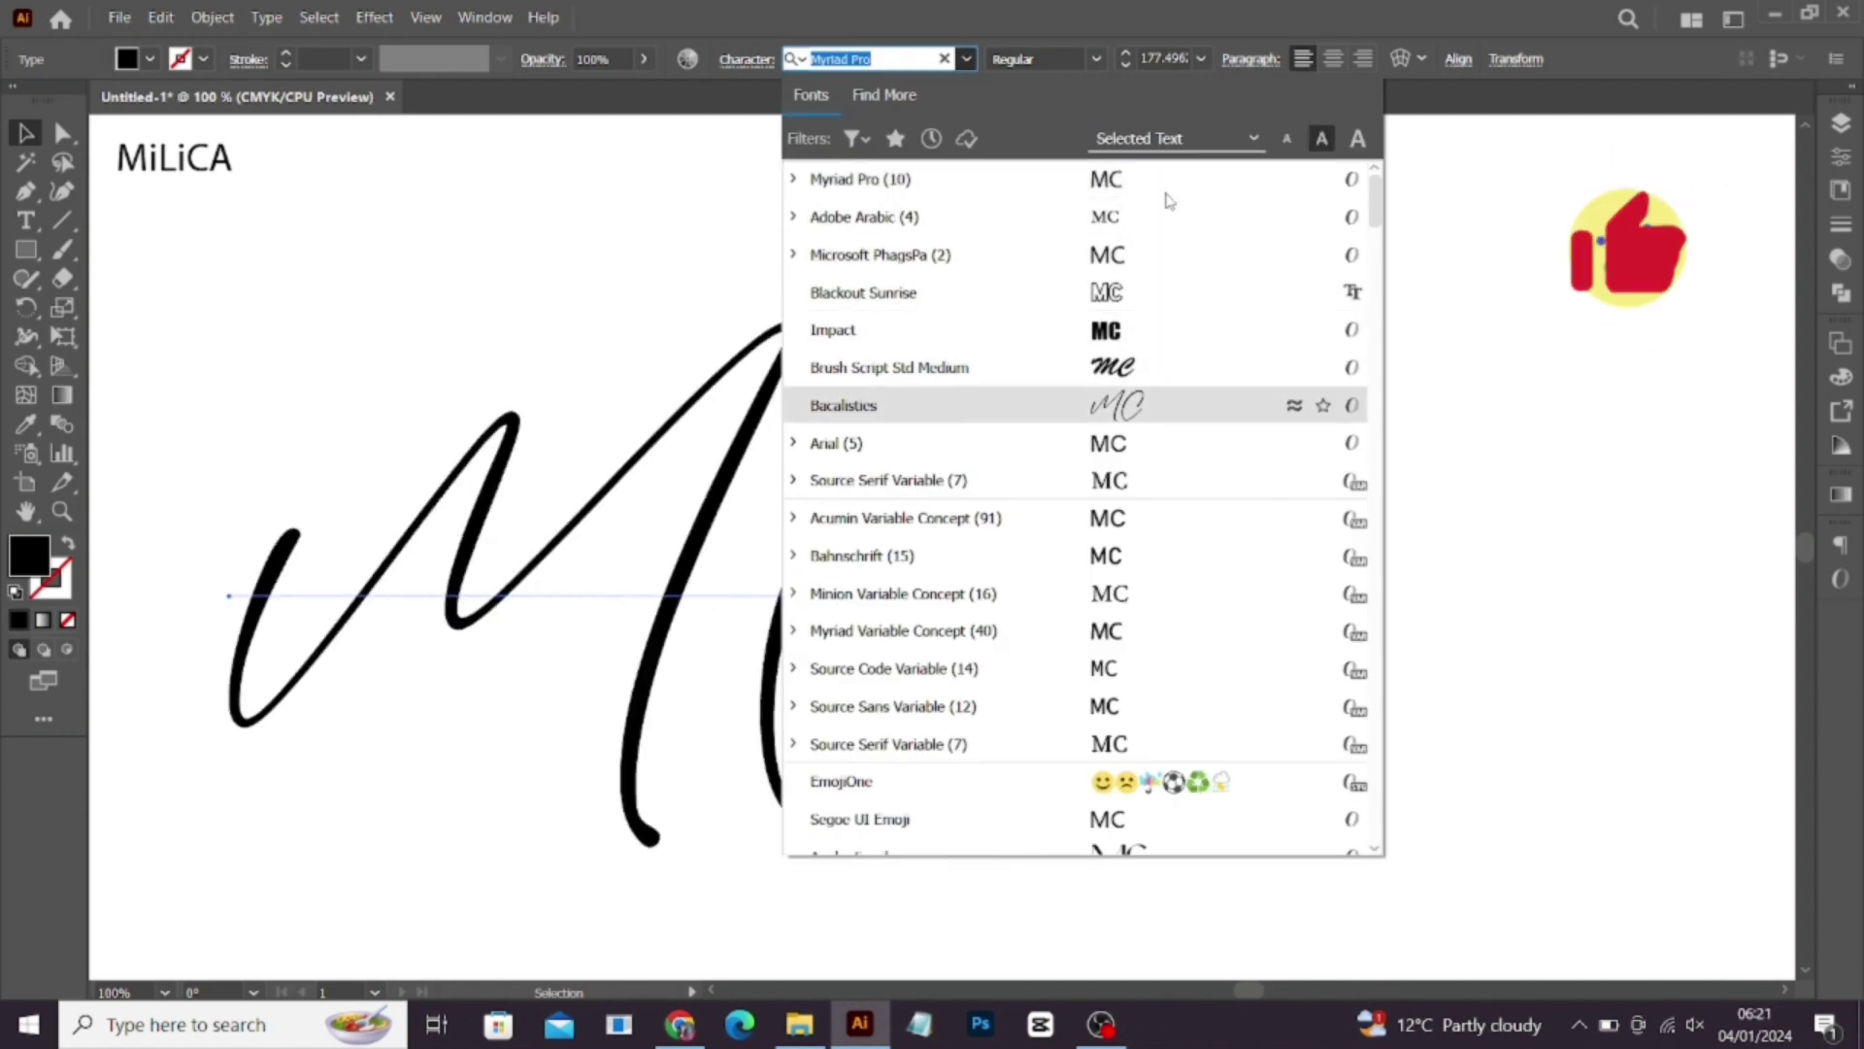
key(Down)
key(Up)
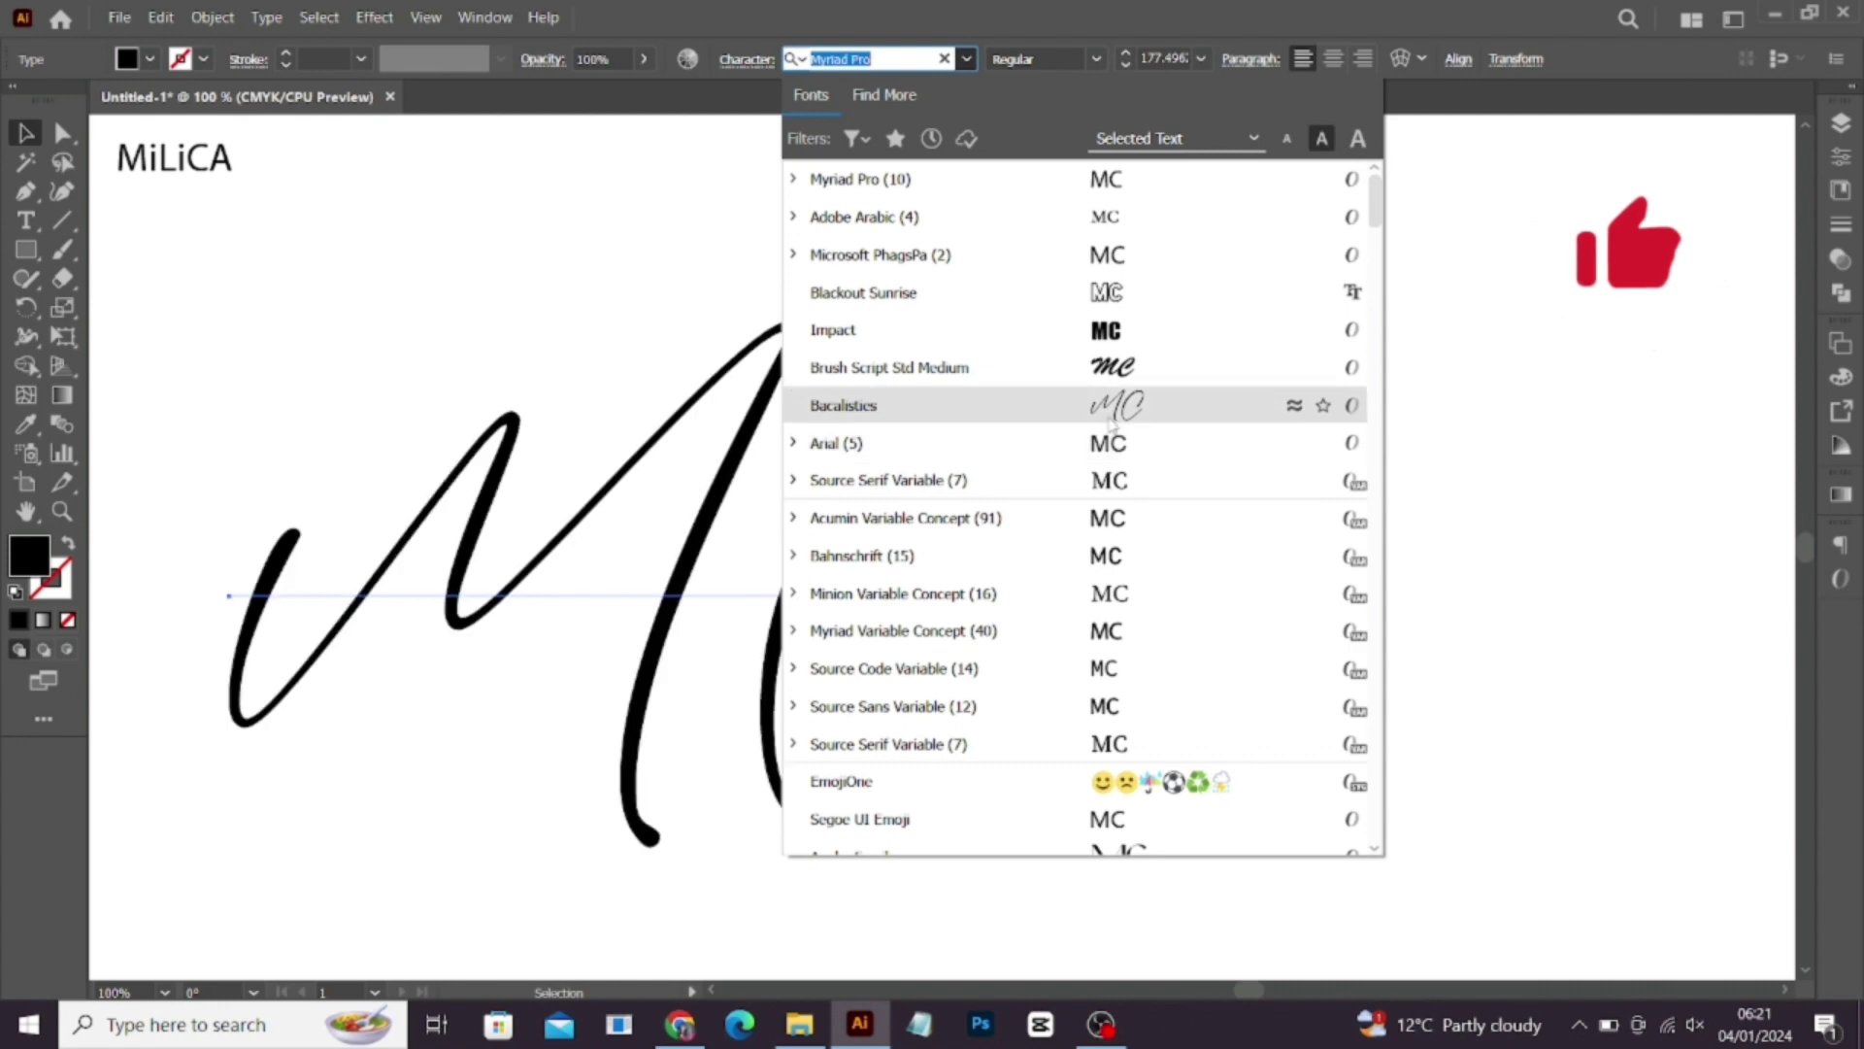
click(1110, 419)
drag(316, 863, 621, 649)
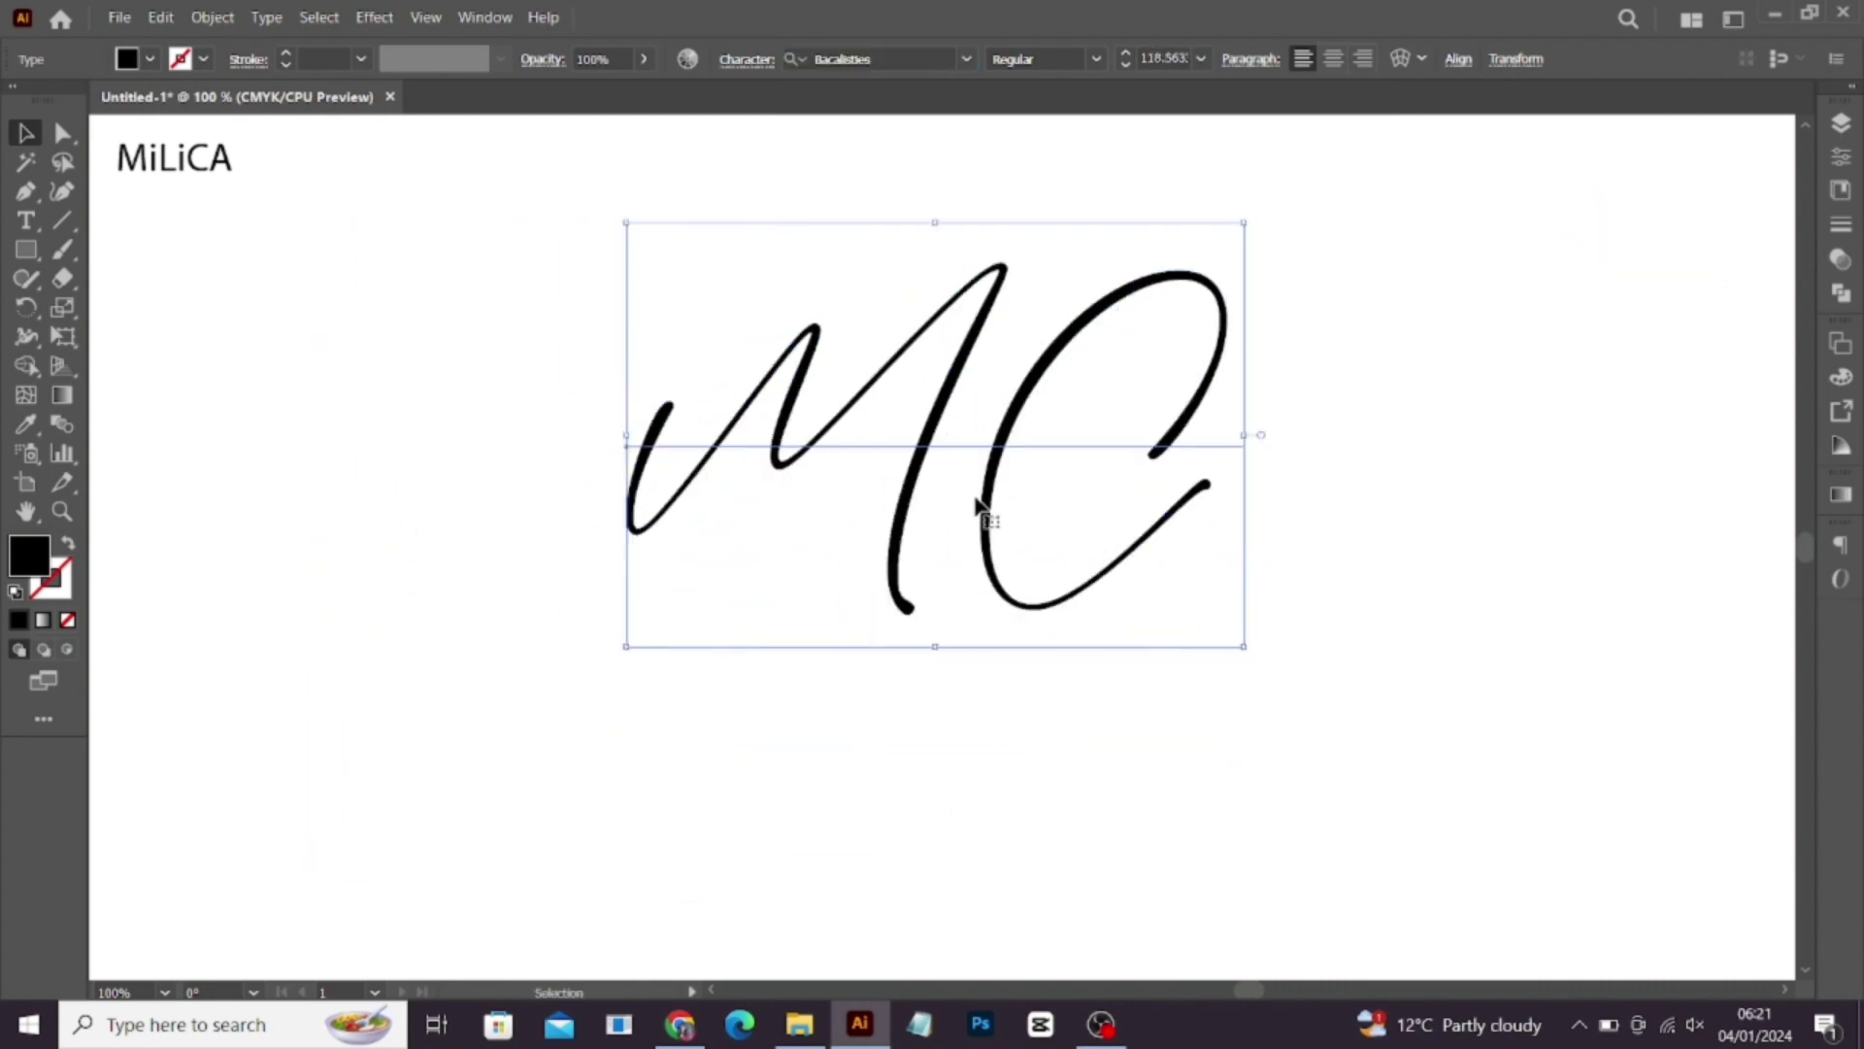
drag(999, 450, 966, 505)
Step: Give the MC lettering a black stroke, trying weights of 3 and 4 pt
click(51, 580)
click(18, 619)
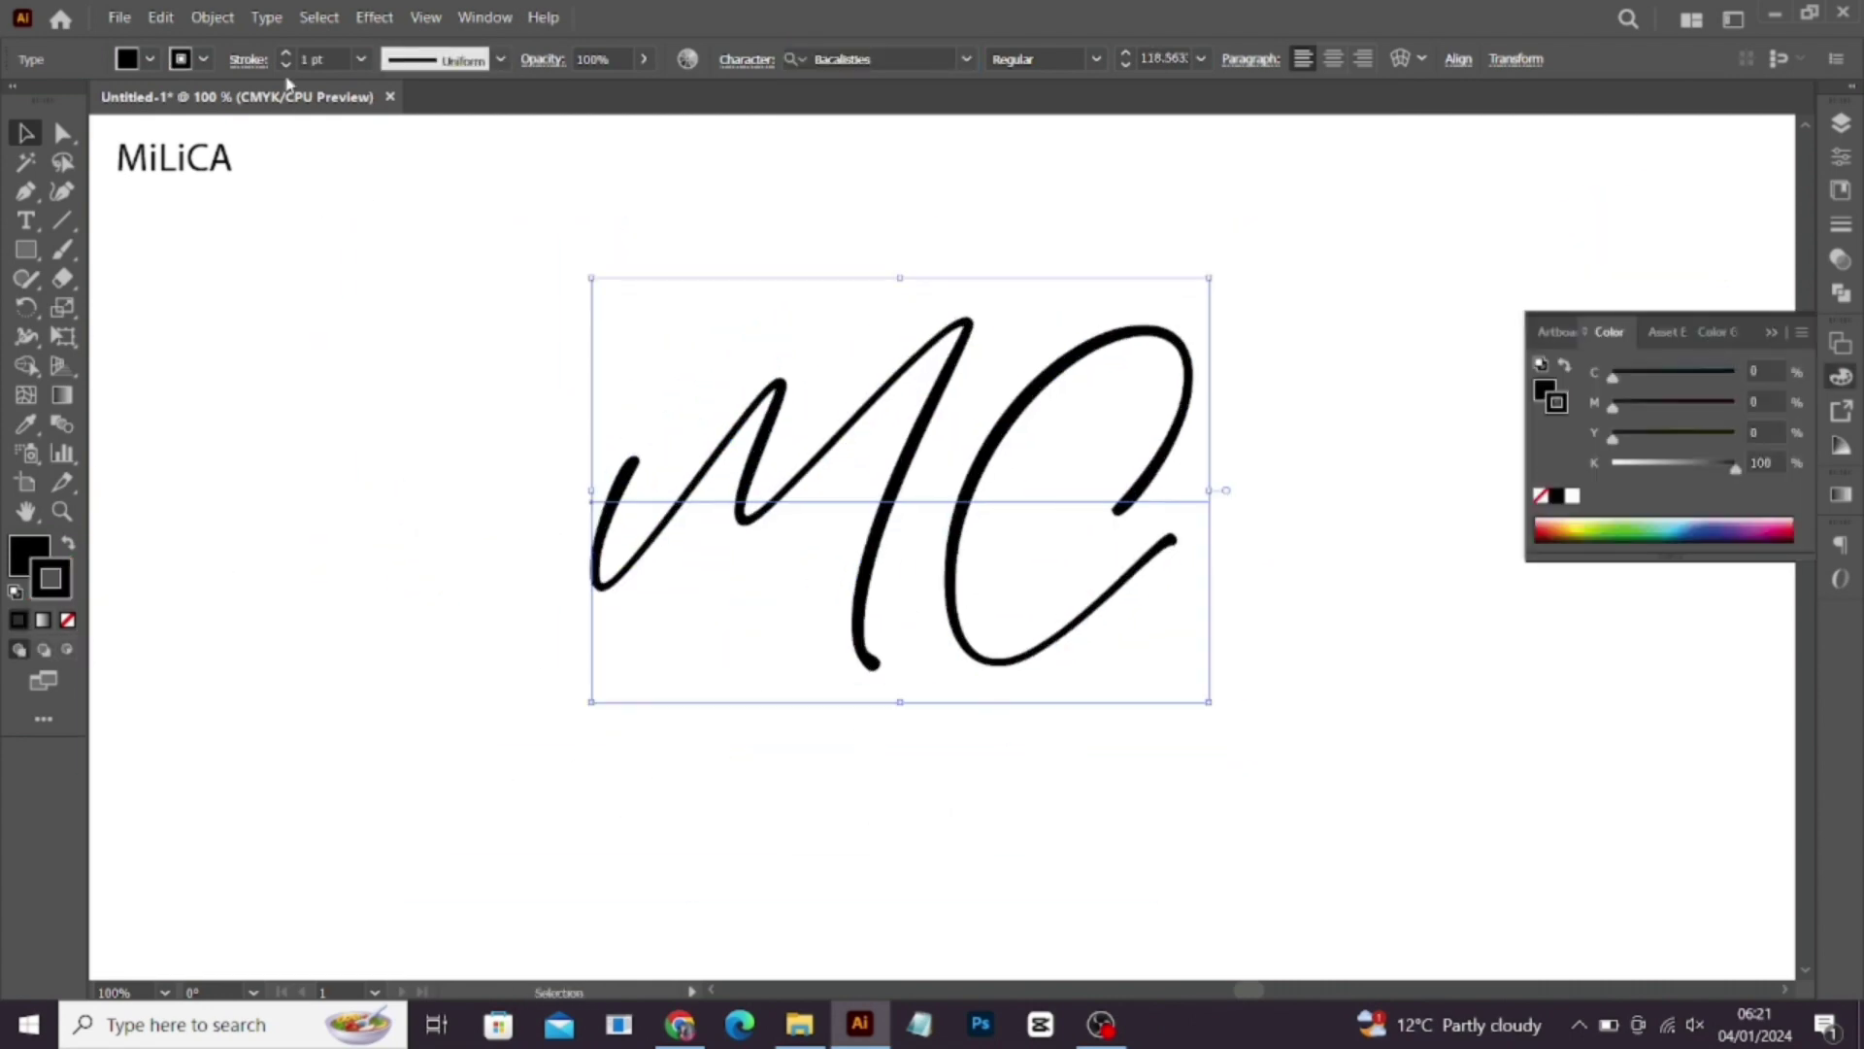
click(286, 54)
click(286, 55)
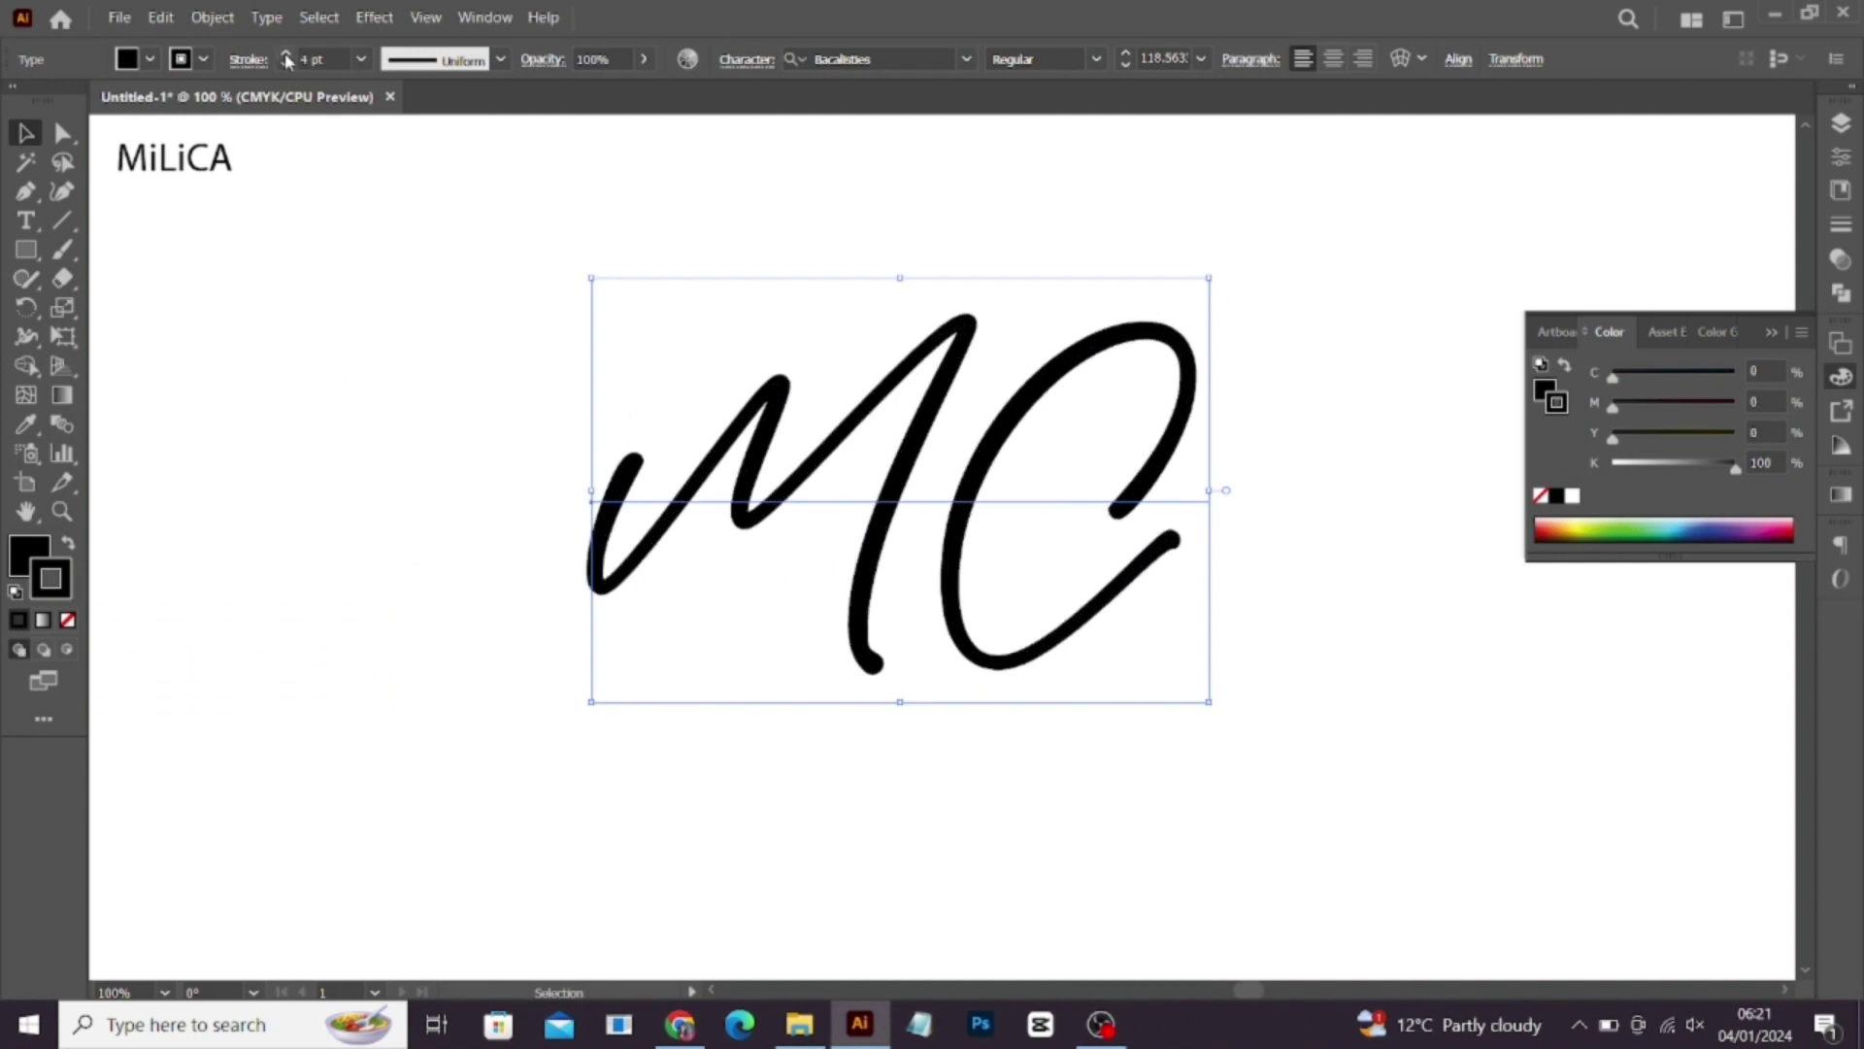
click(500, 59)
click(456, 136)
Step: Keep the Uniform width profile, set the stroke back to 3 pt, and reselect the lettering
click(490, 64)
click(447, 153)
click(491, 62)
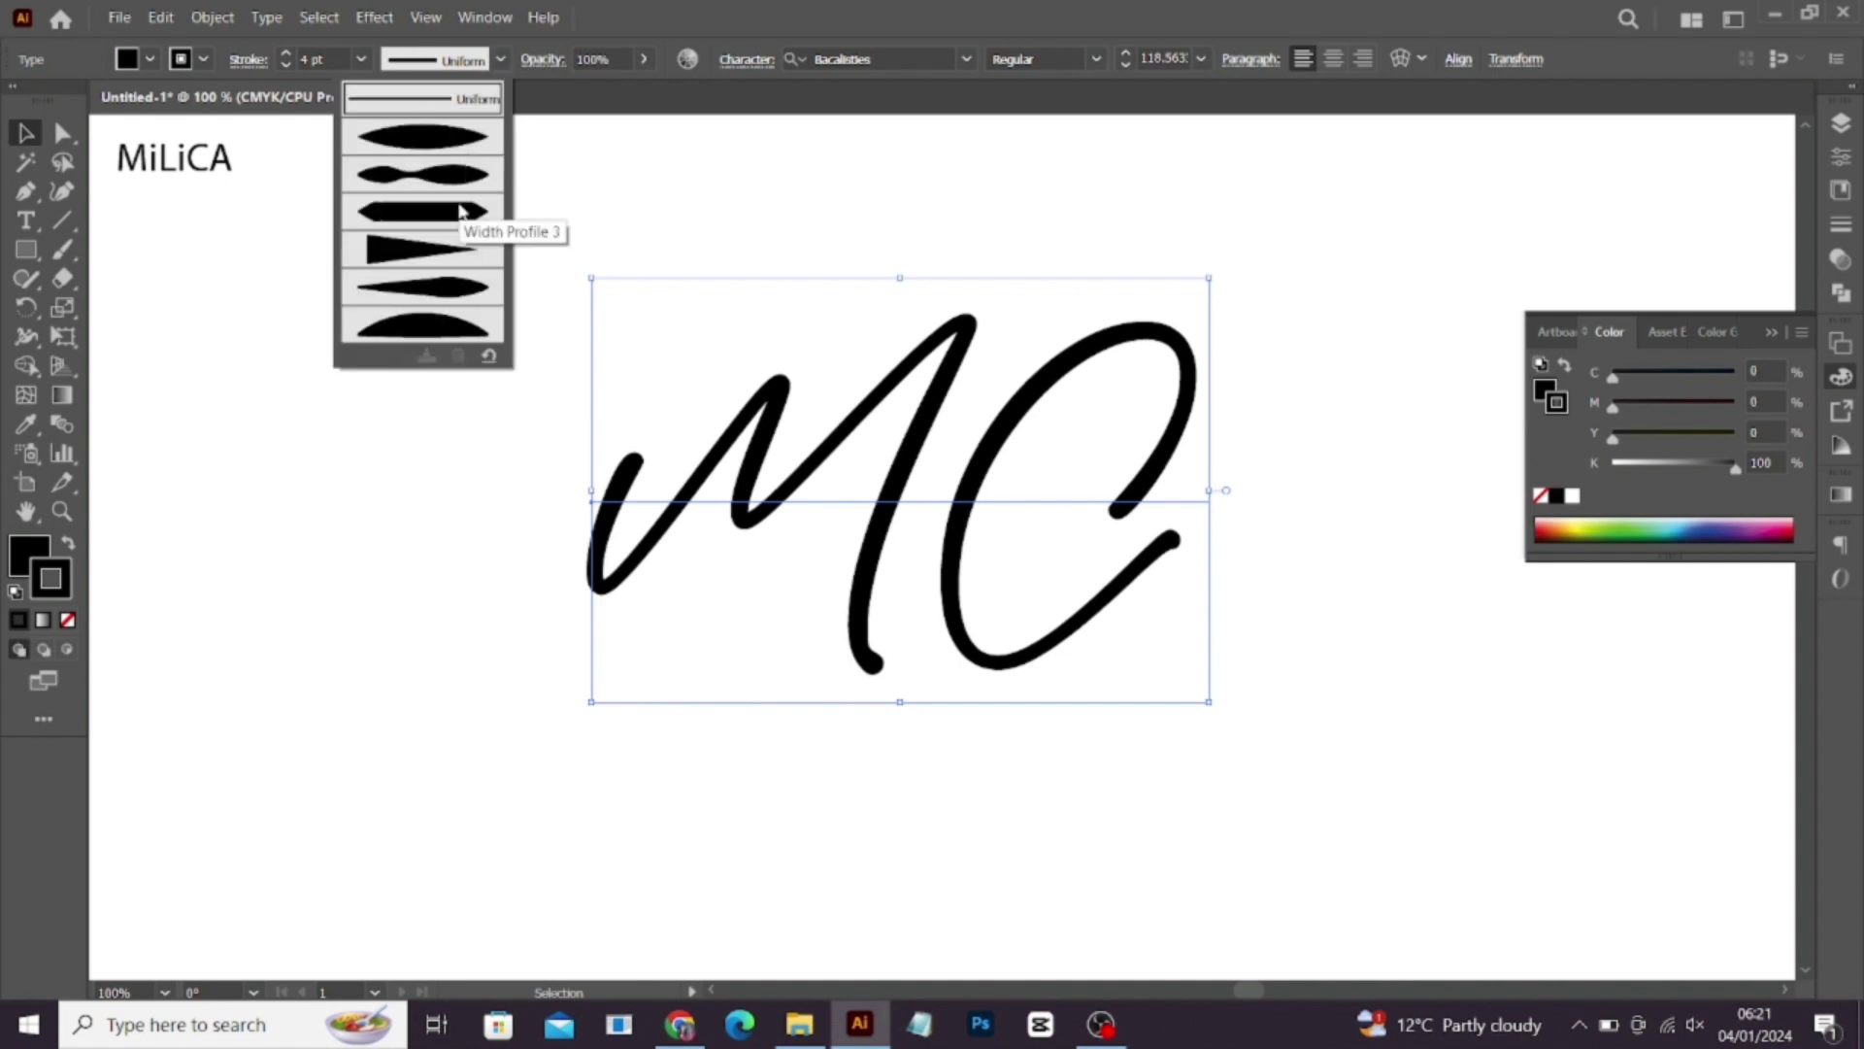
click(460, 214)
click(287, 67)
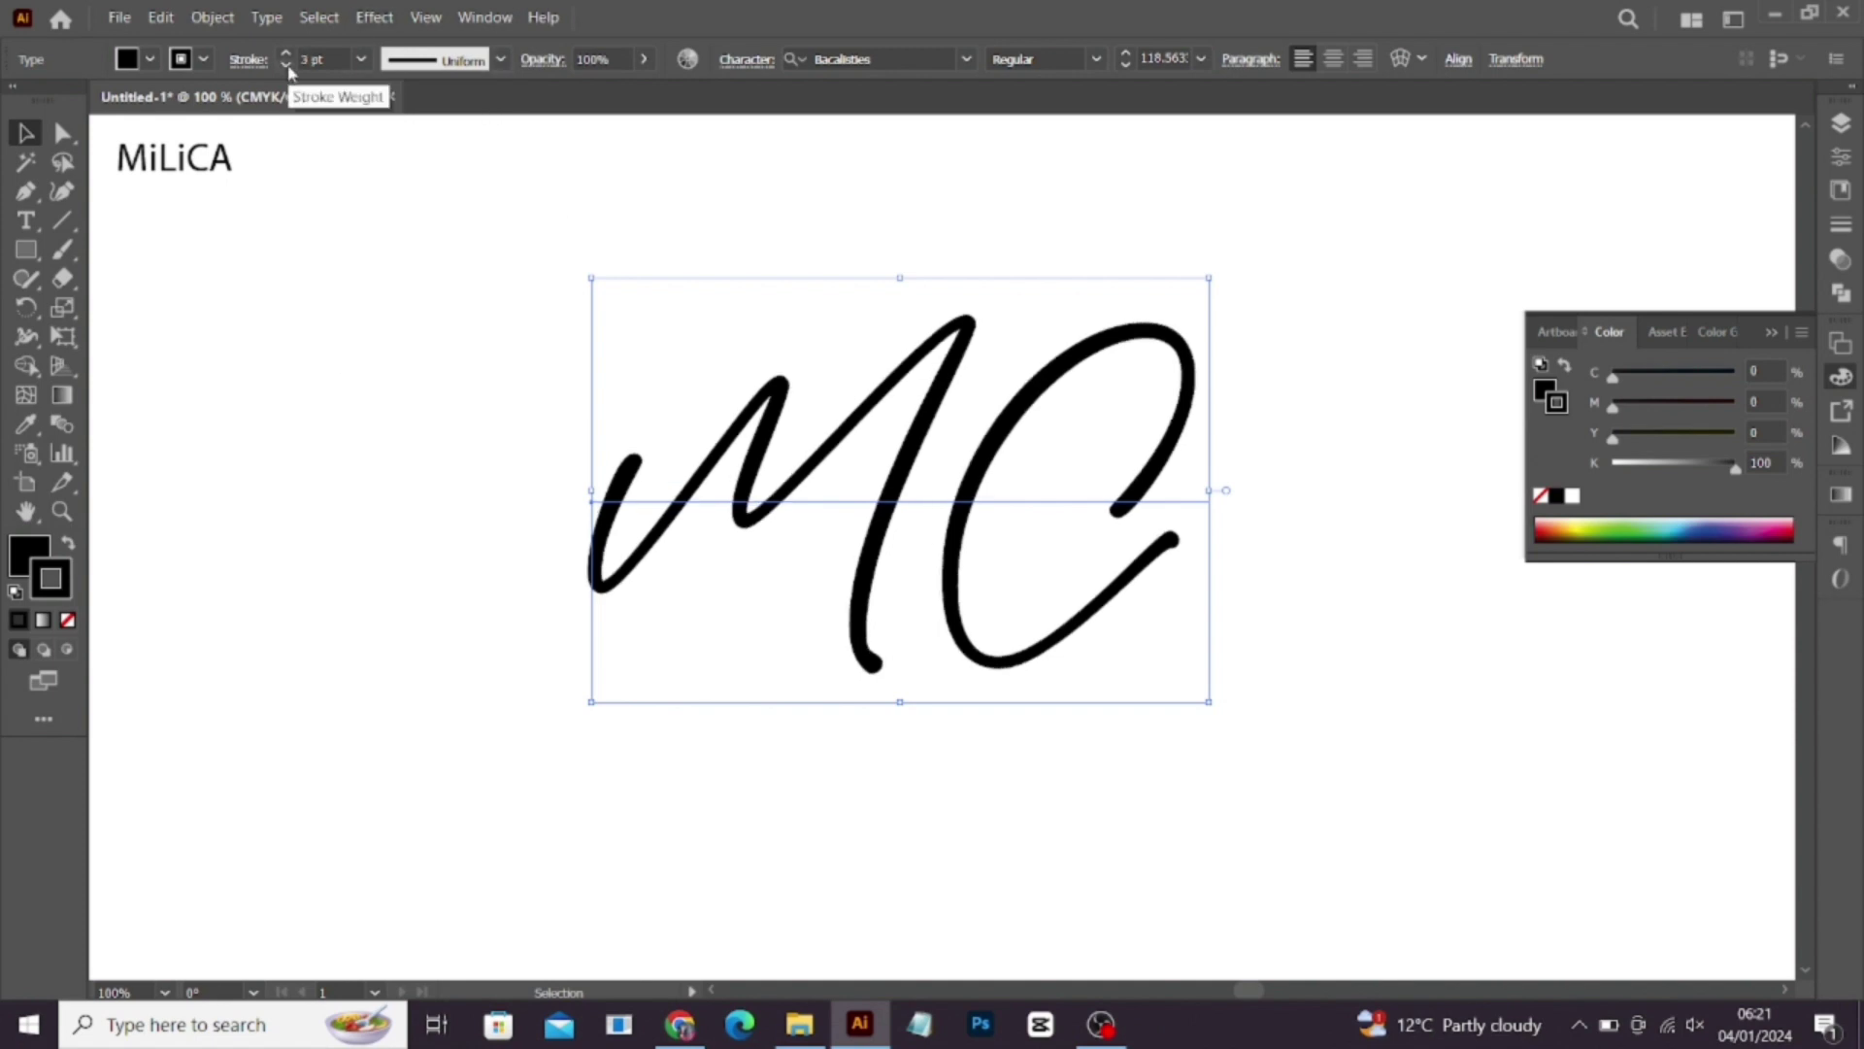
click(437, 233)
click(626, 469)
right_click(624, 469)
Step: Convert the MC lettering to outlines and ungroup the M and C
click(680, 633)
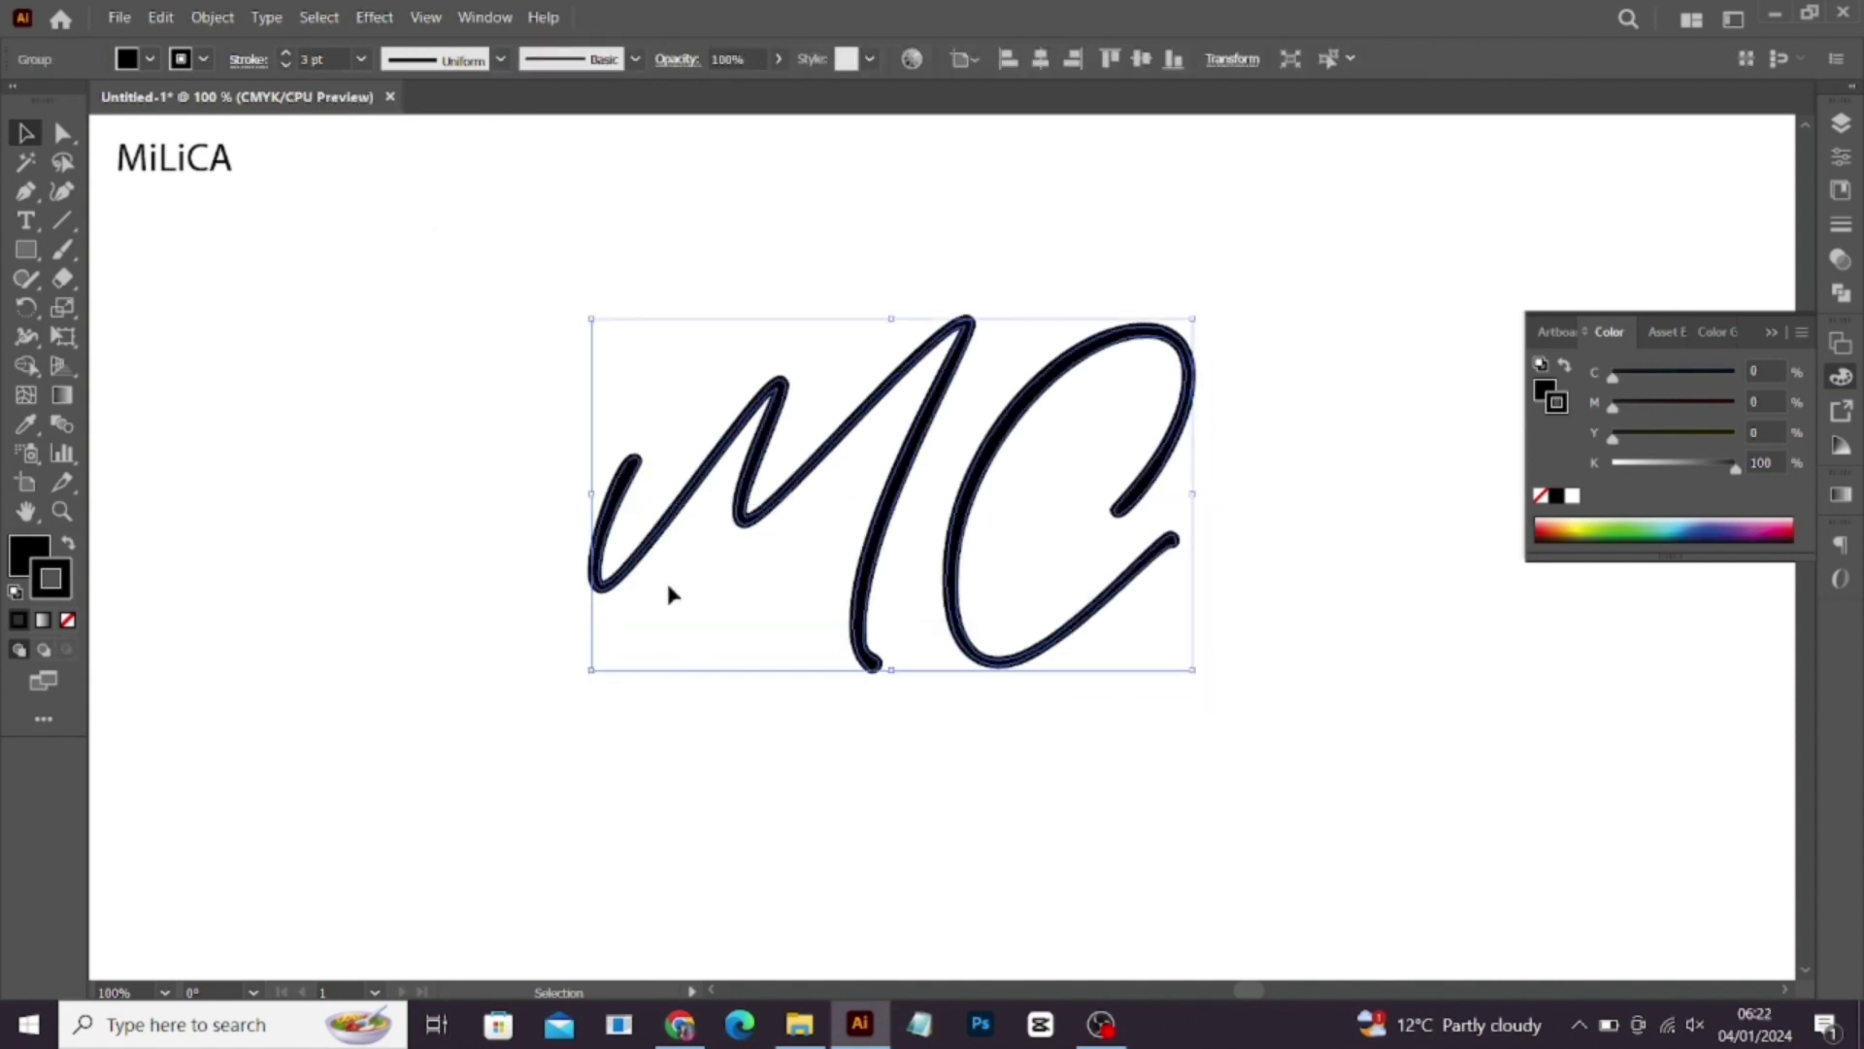
click(672, 590)
mouse_move(585, 378)
mouse_down()
mouse_move(966, 555)
mouse_move(841, 689)
mouse_move(815, 588)
mouse_up()
right_click(915, 520)
click(999, 683)
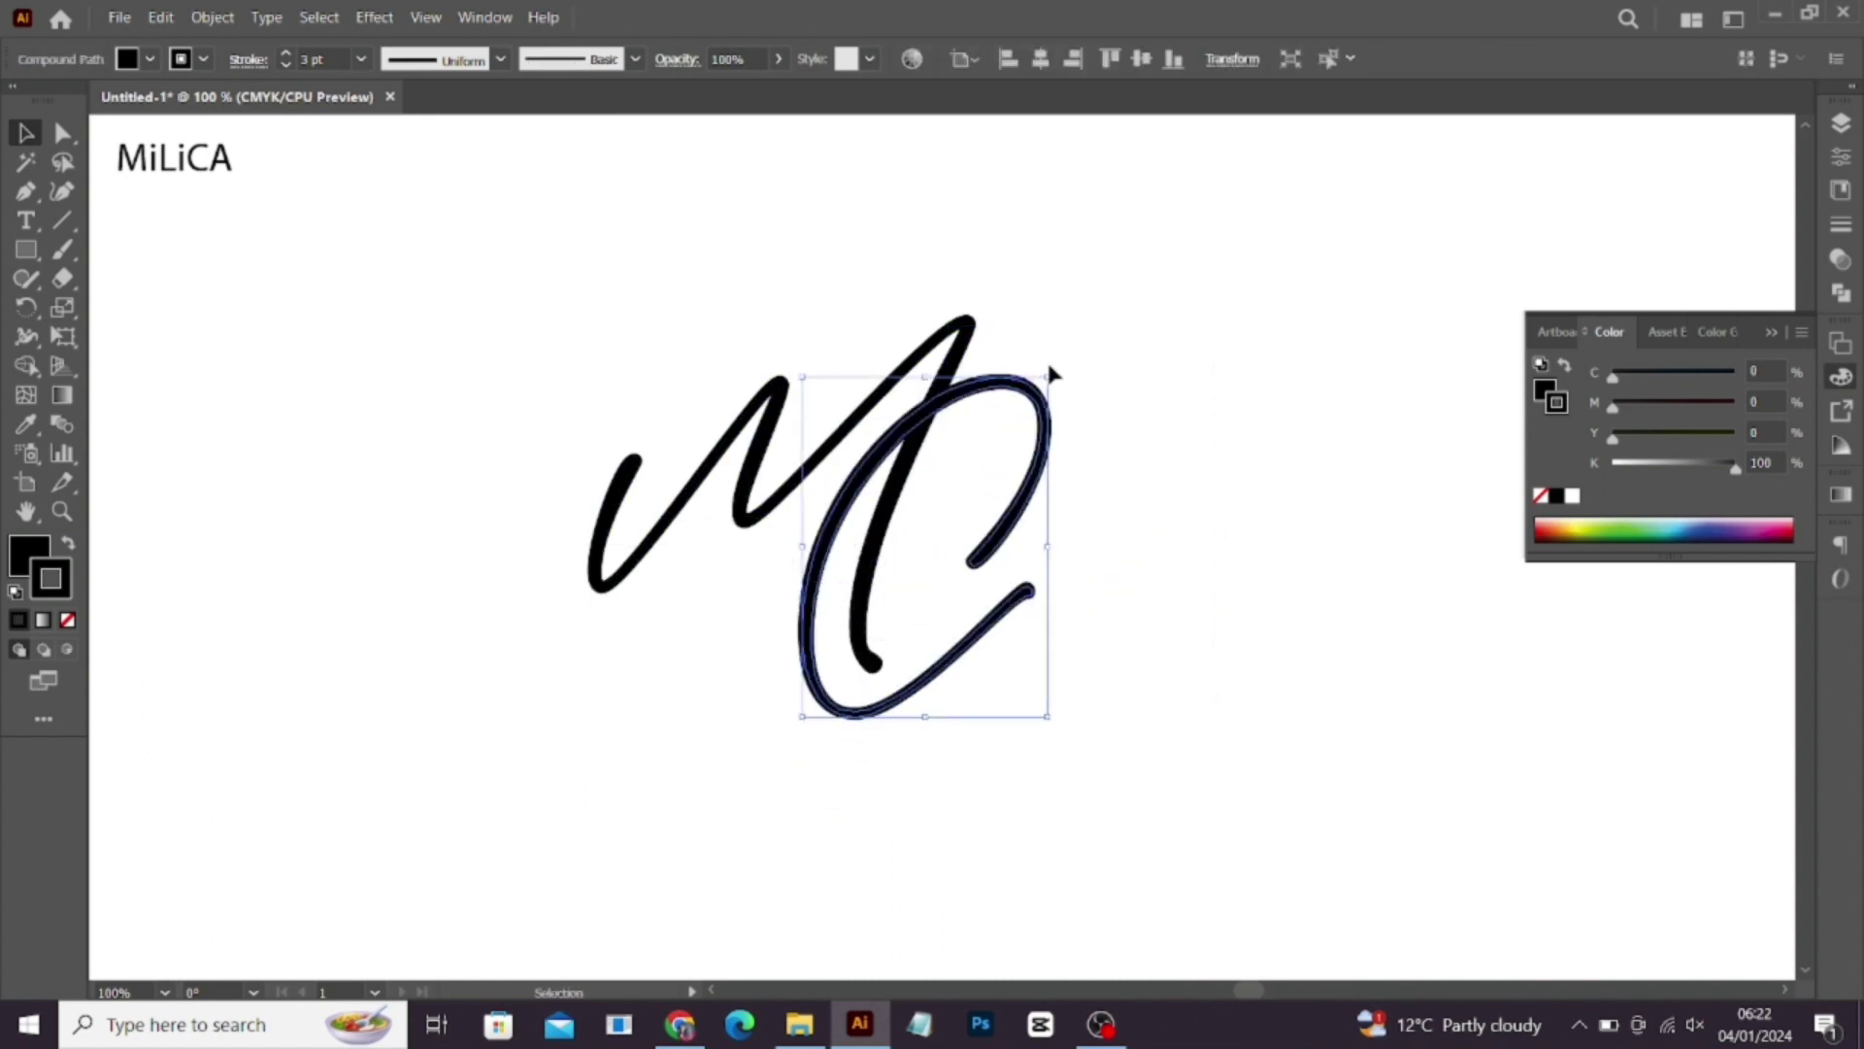
Step: Select the C and the M together, switch to Direct Selection, and zoom in
click(1052, 373)
click(981, 387)
key(ctrl+a)
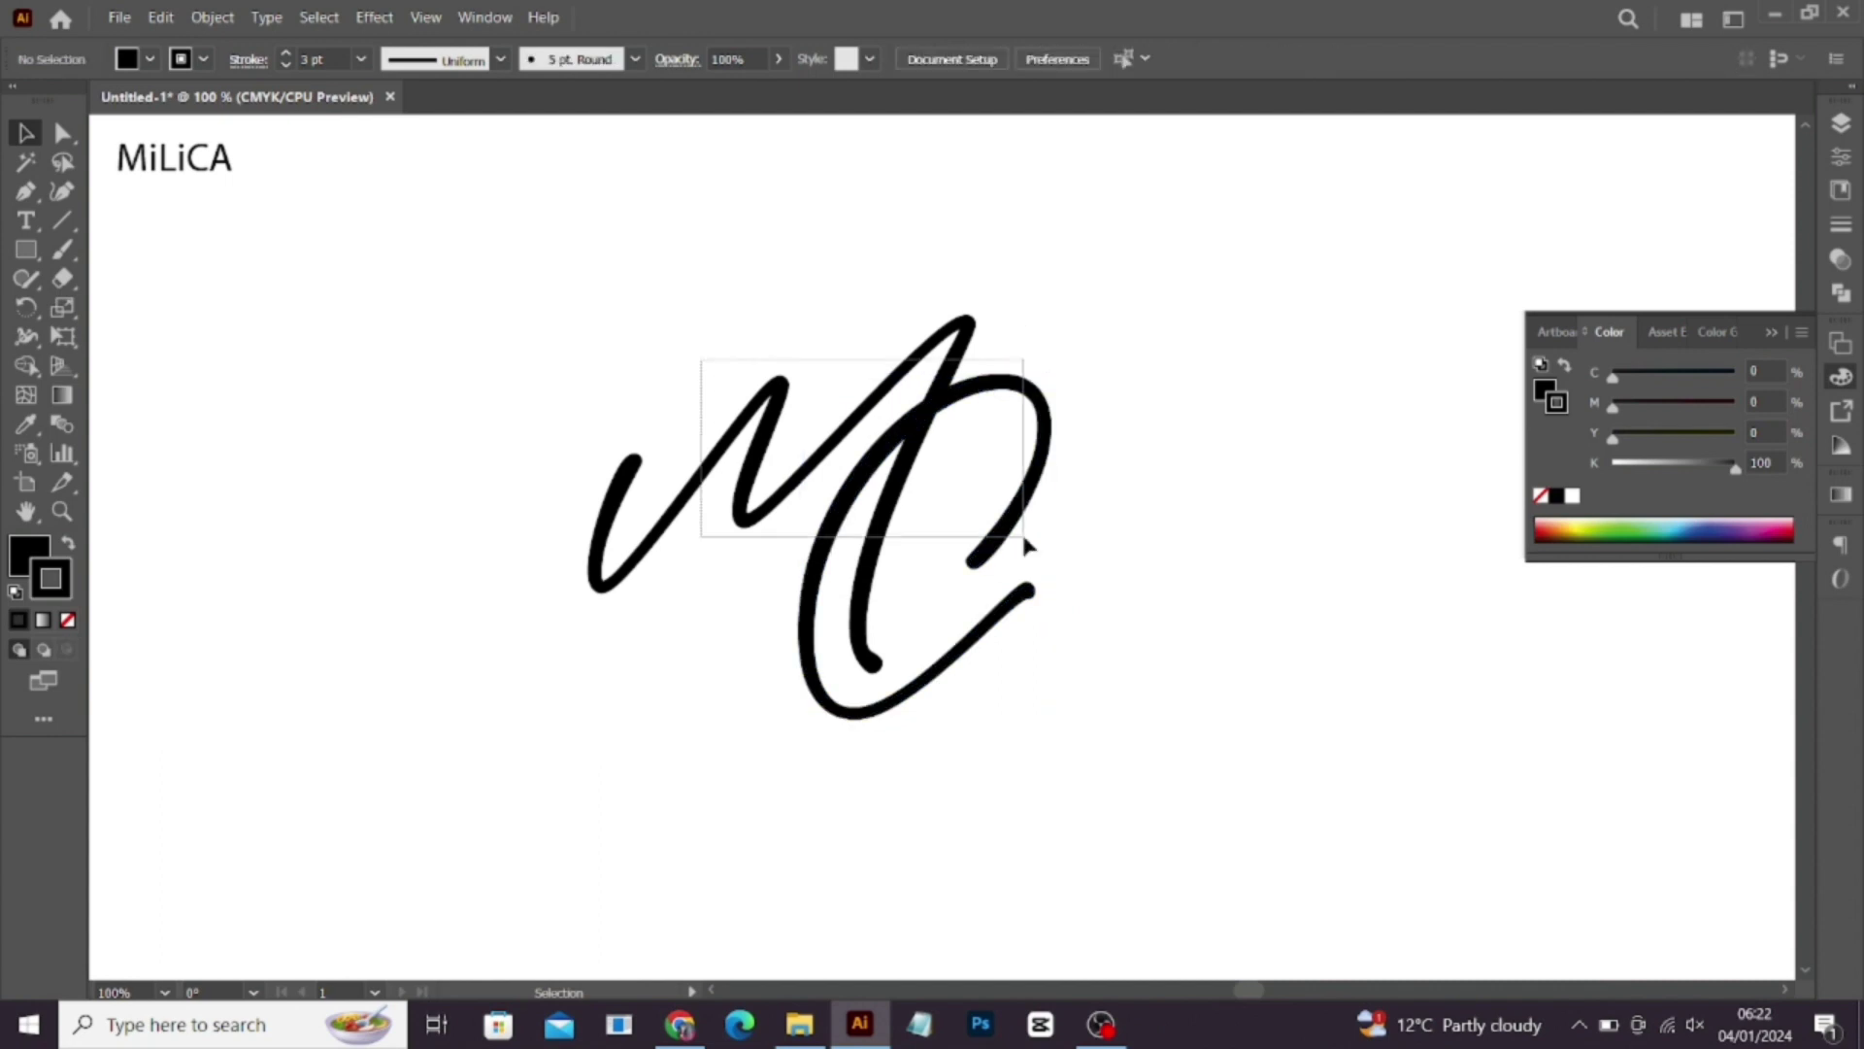
key(a)
key(ctrl+plus)
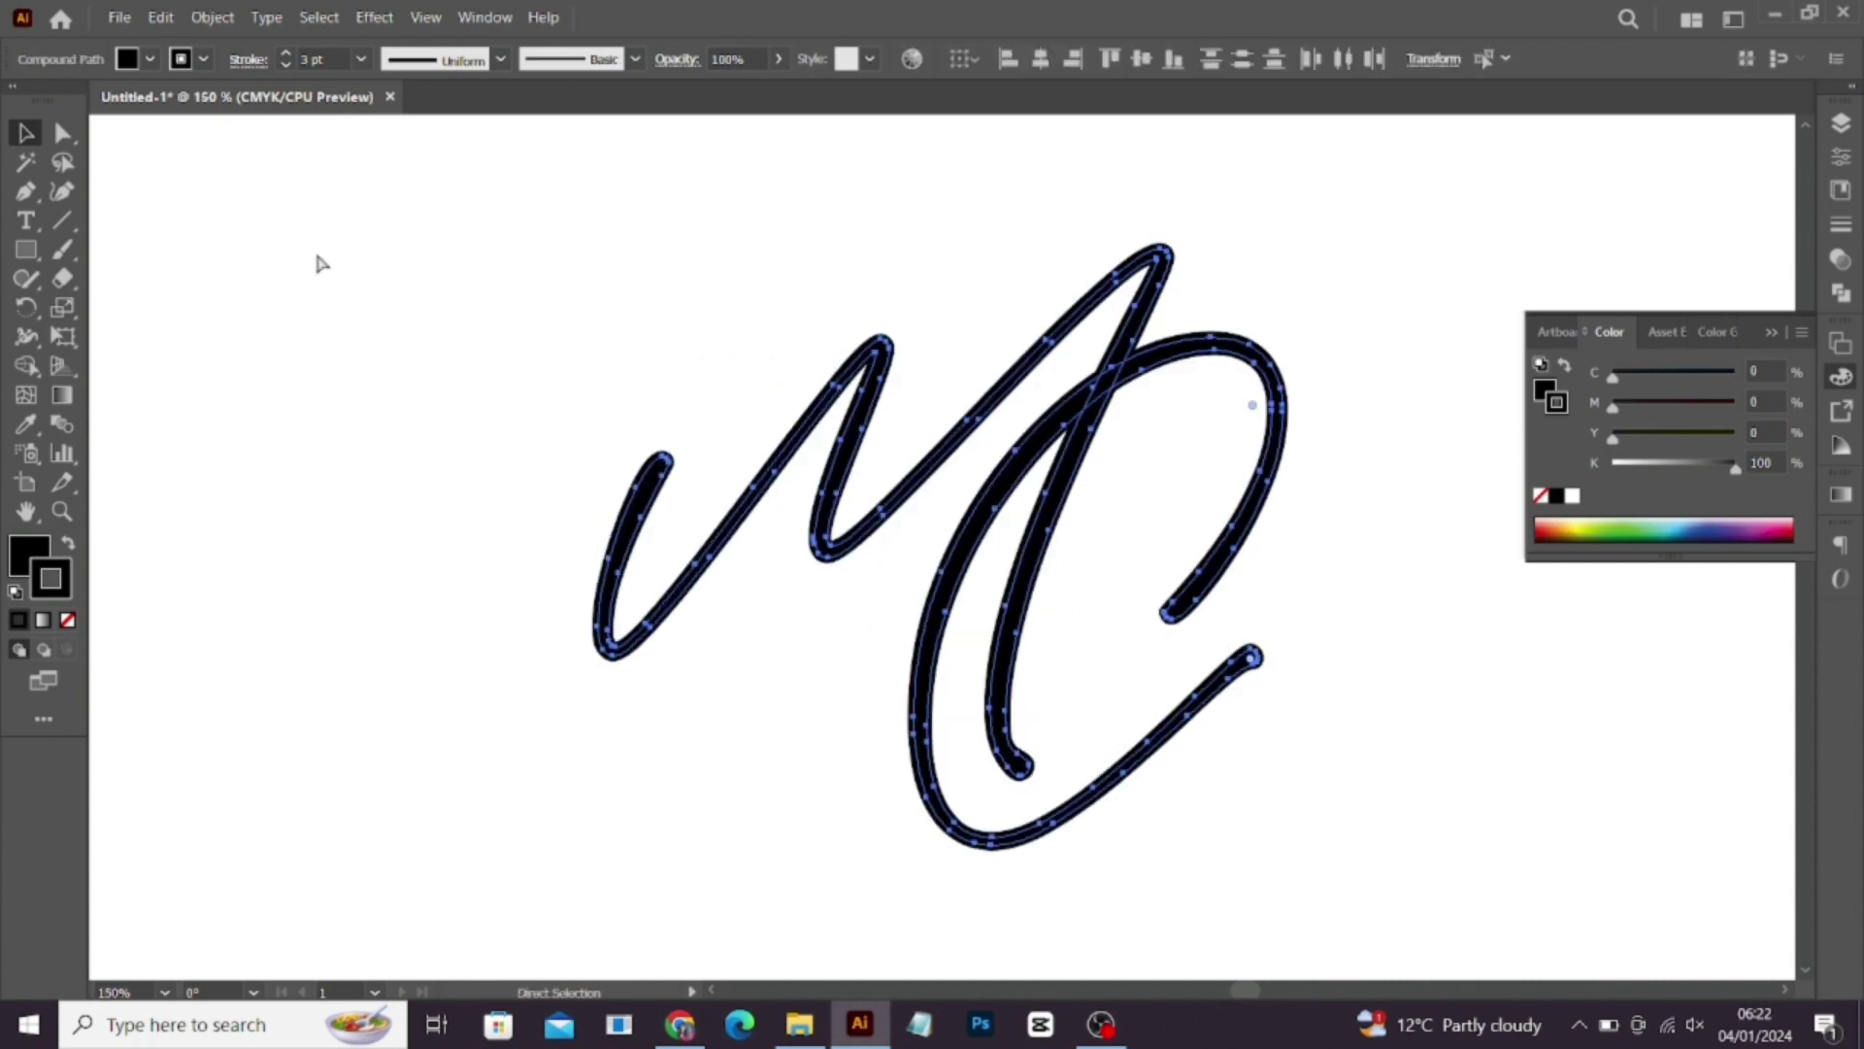
key(ctrl+plus)
key(ctrl+plus)
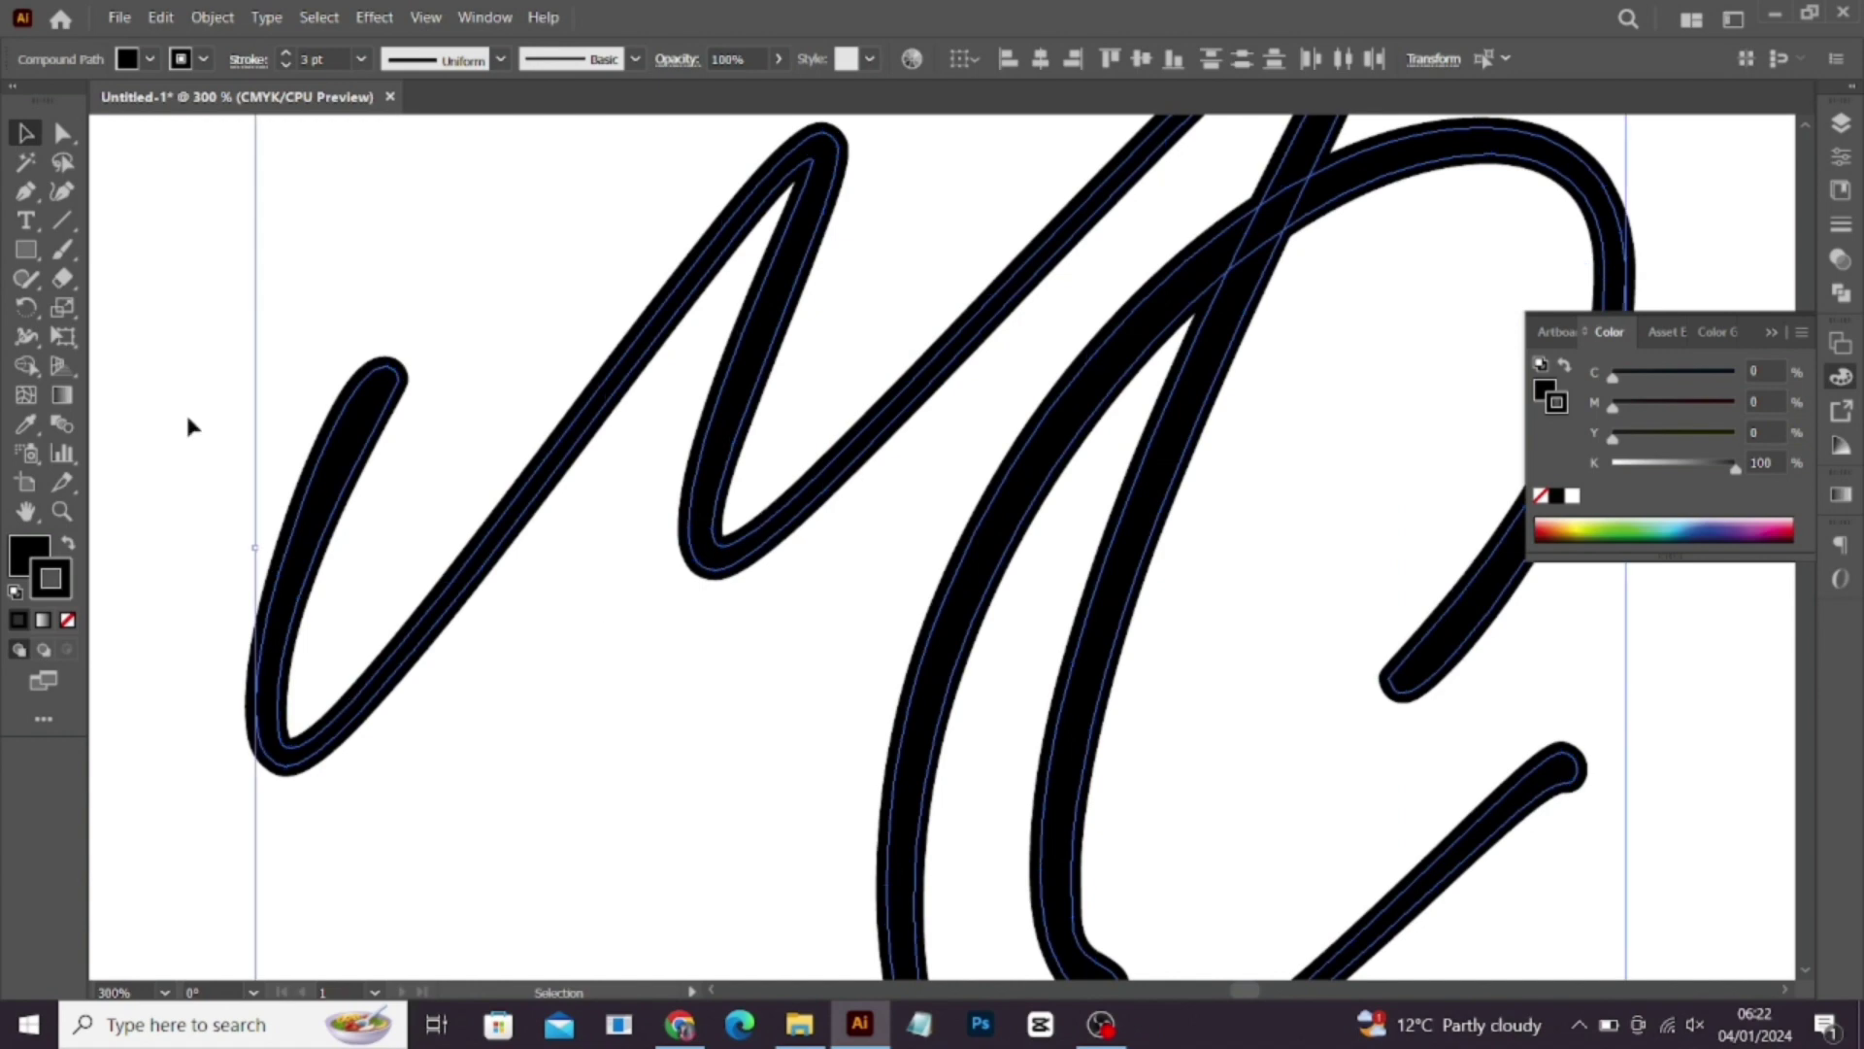
click(25, 365)
Step: Merge the M and C strokes into one path, then expand its stroke into filled shapes
click(833, 146)
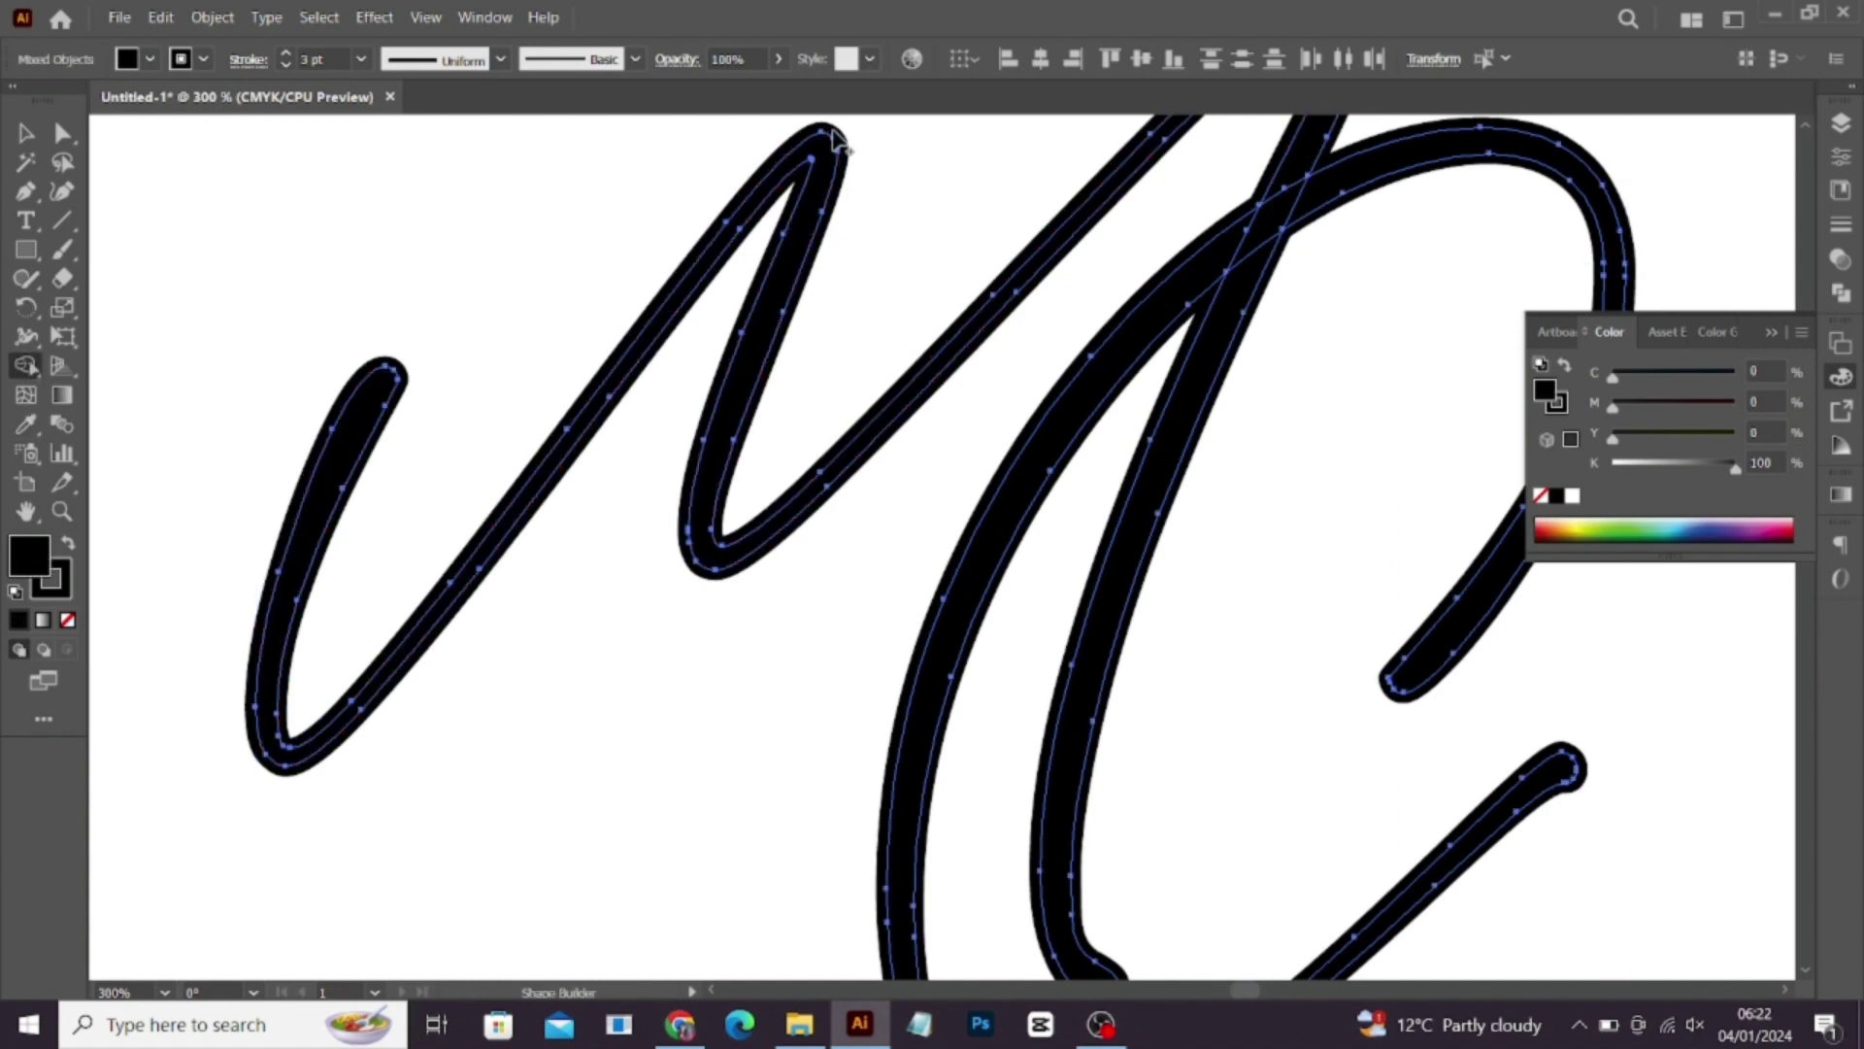
drag(1323, 187, 1199, 271)
click(24, 138)
click(915, 280)
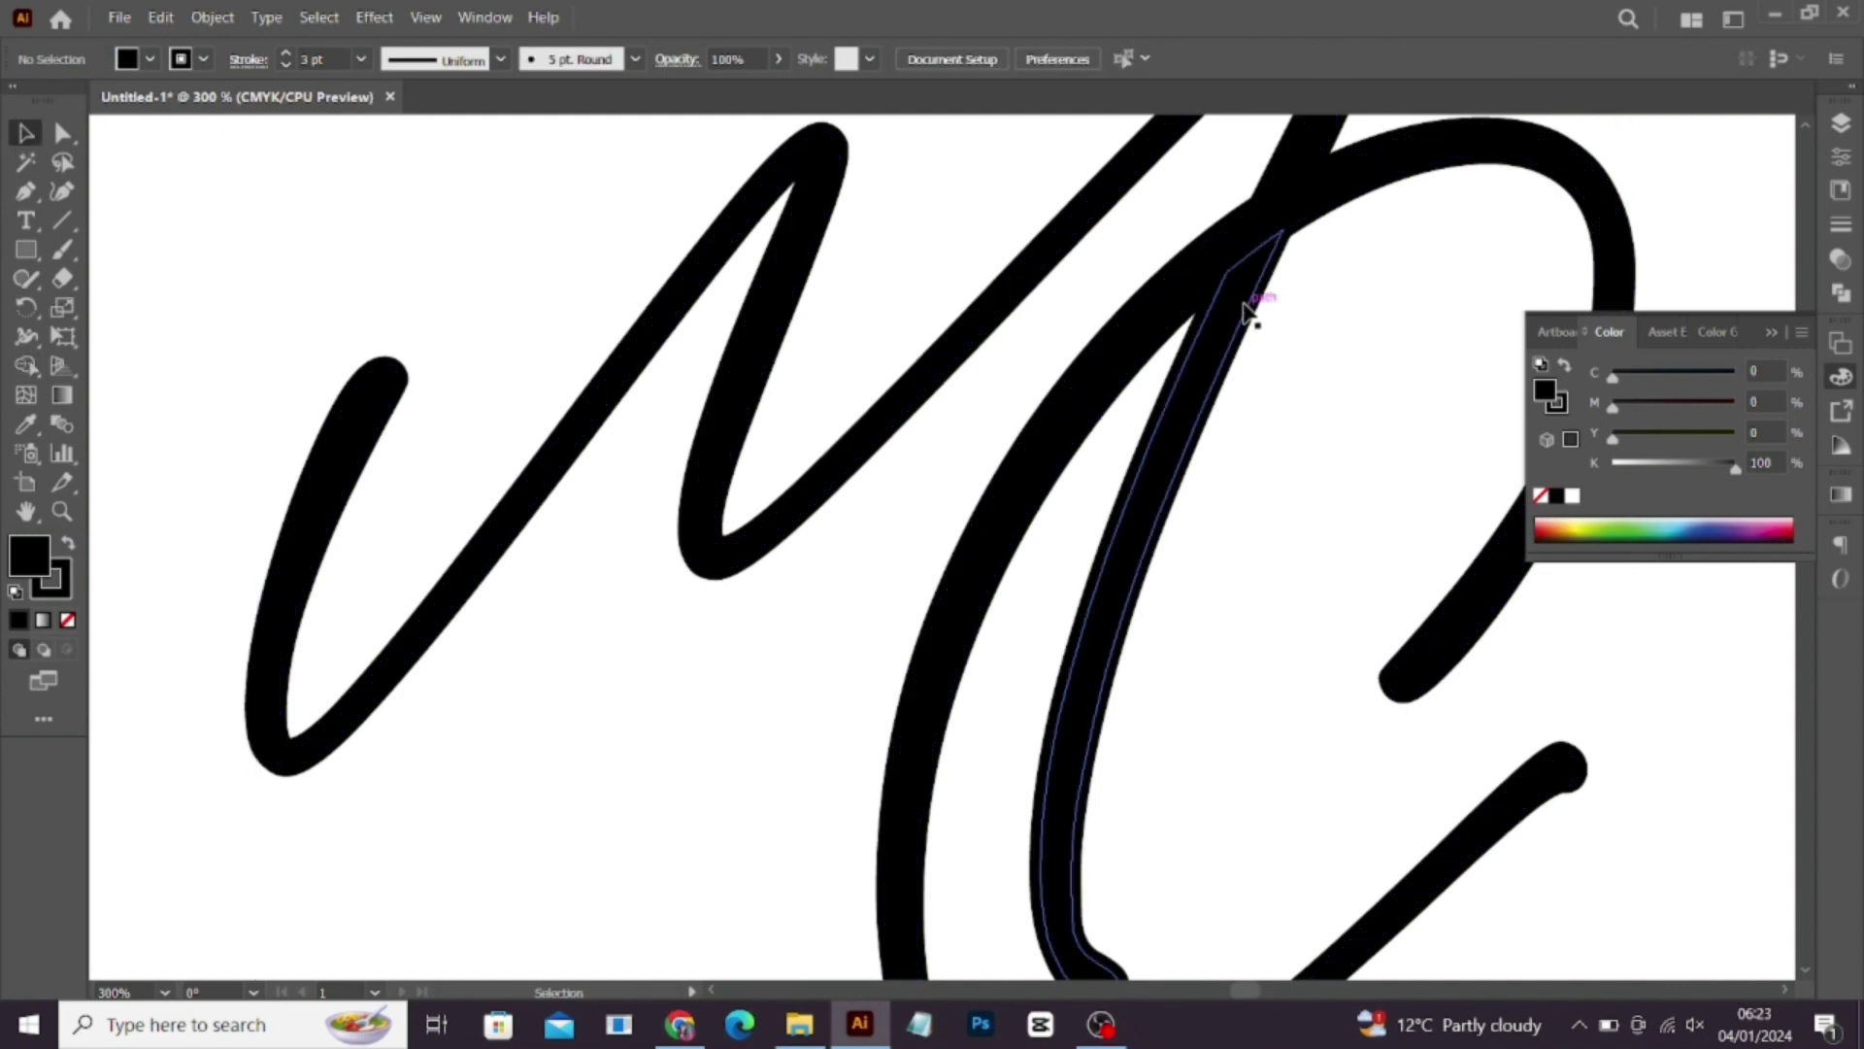
click(1153, 540)
click(212, 17)
click(228, 275)
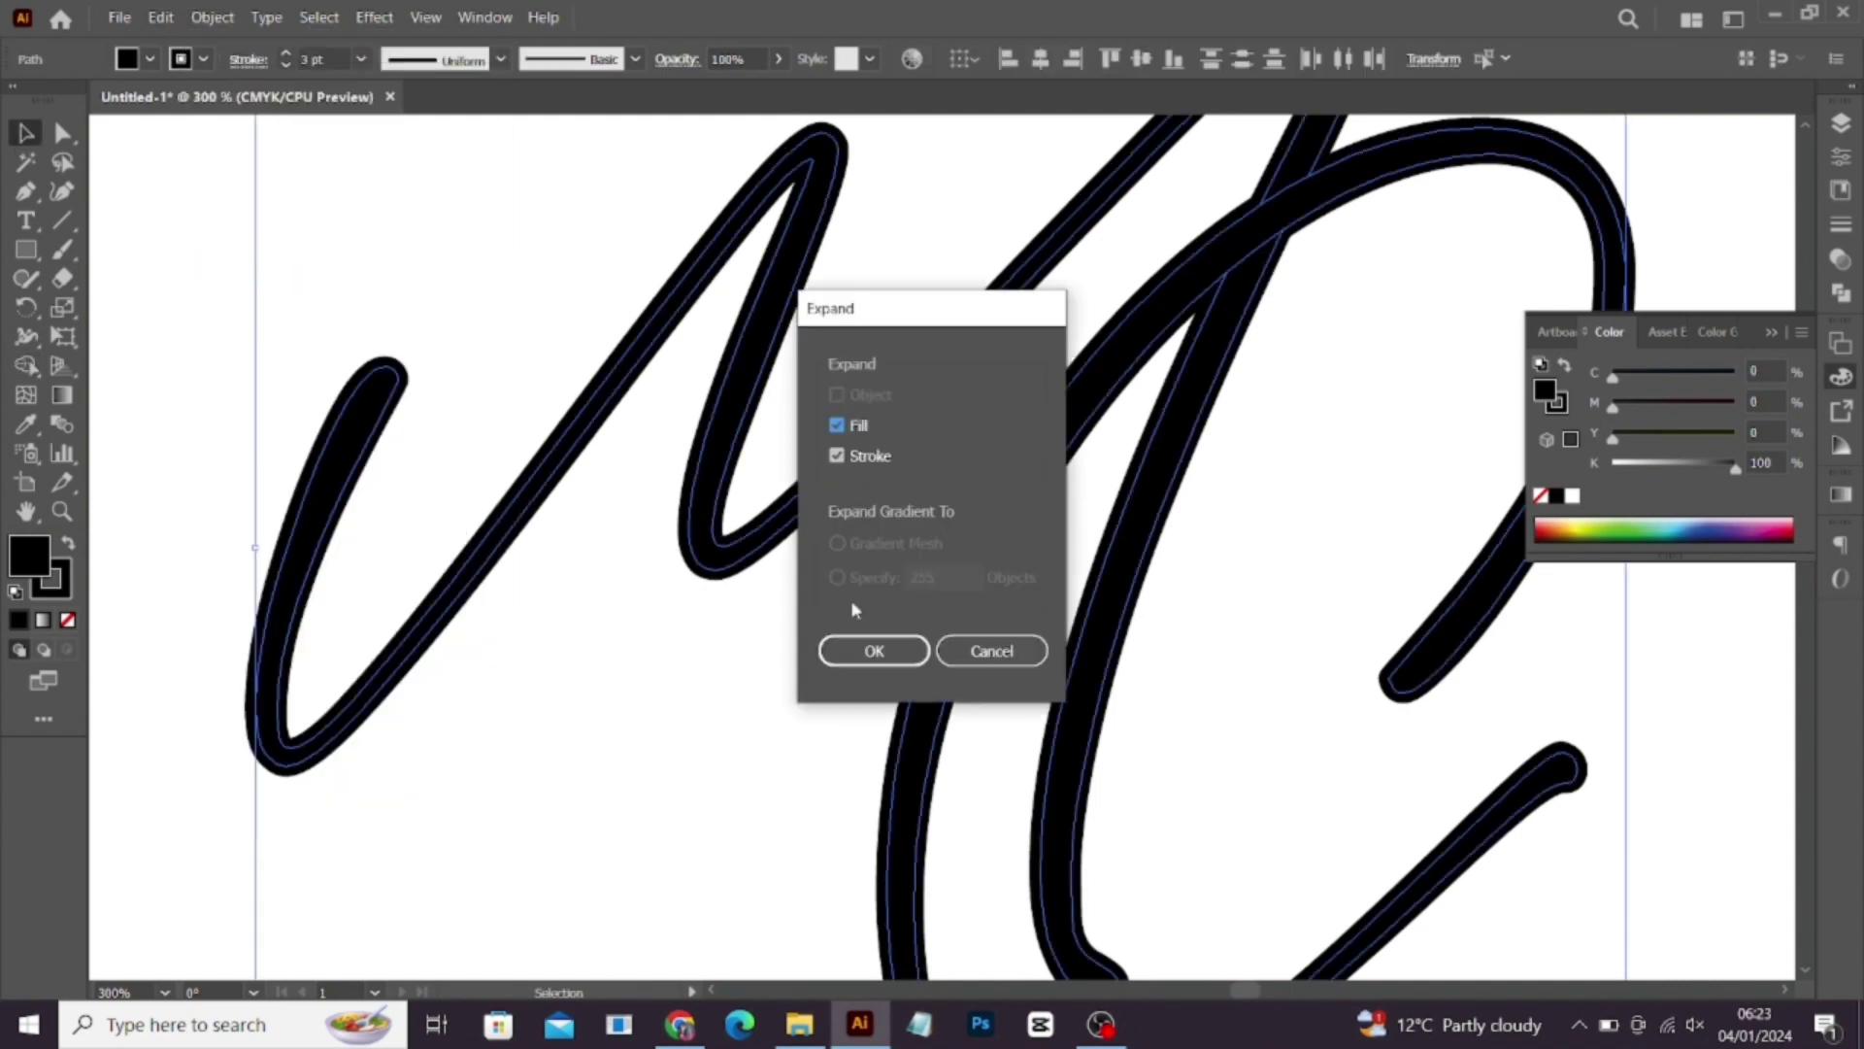
click(867, 649)
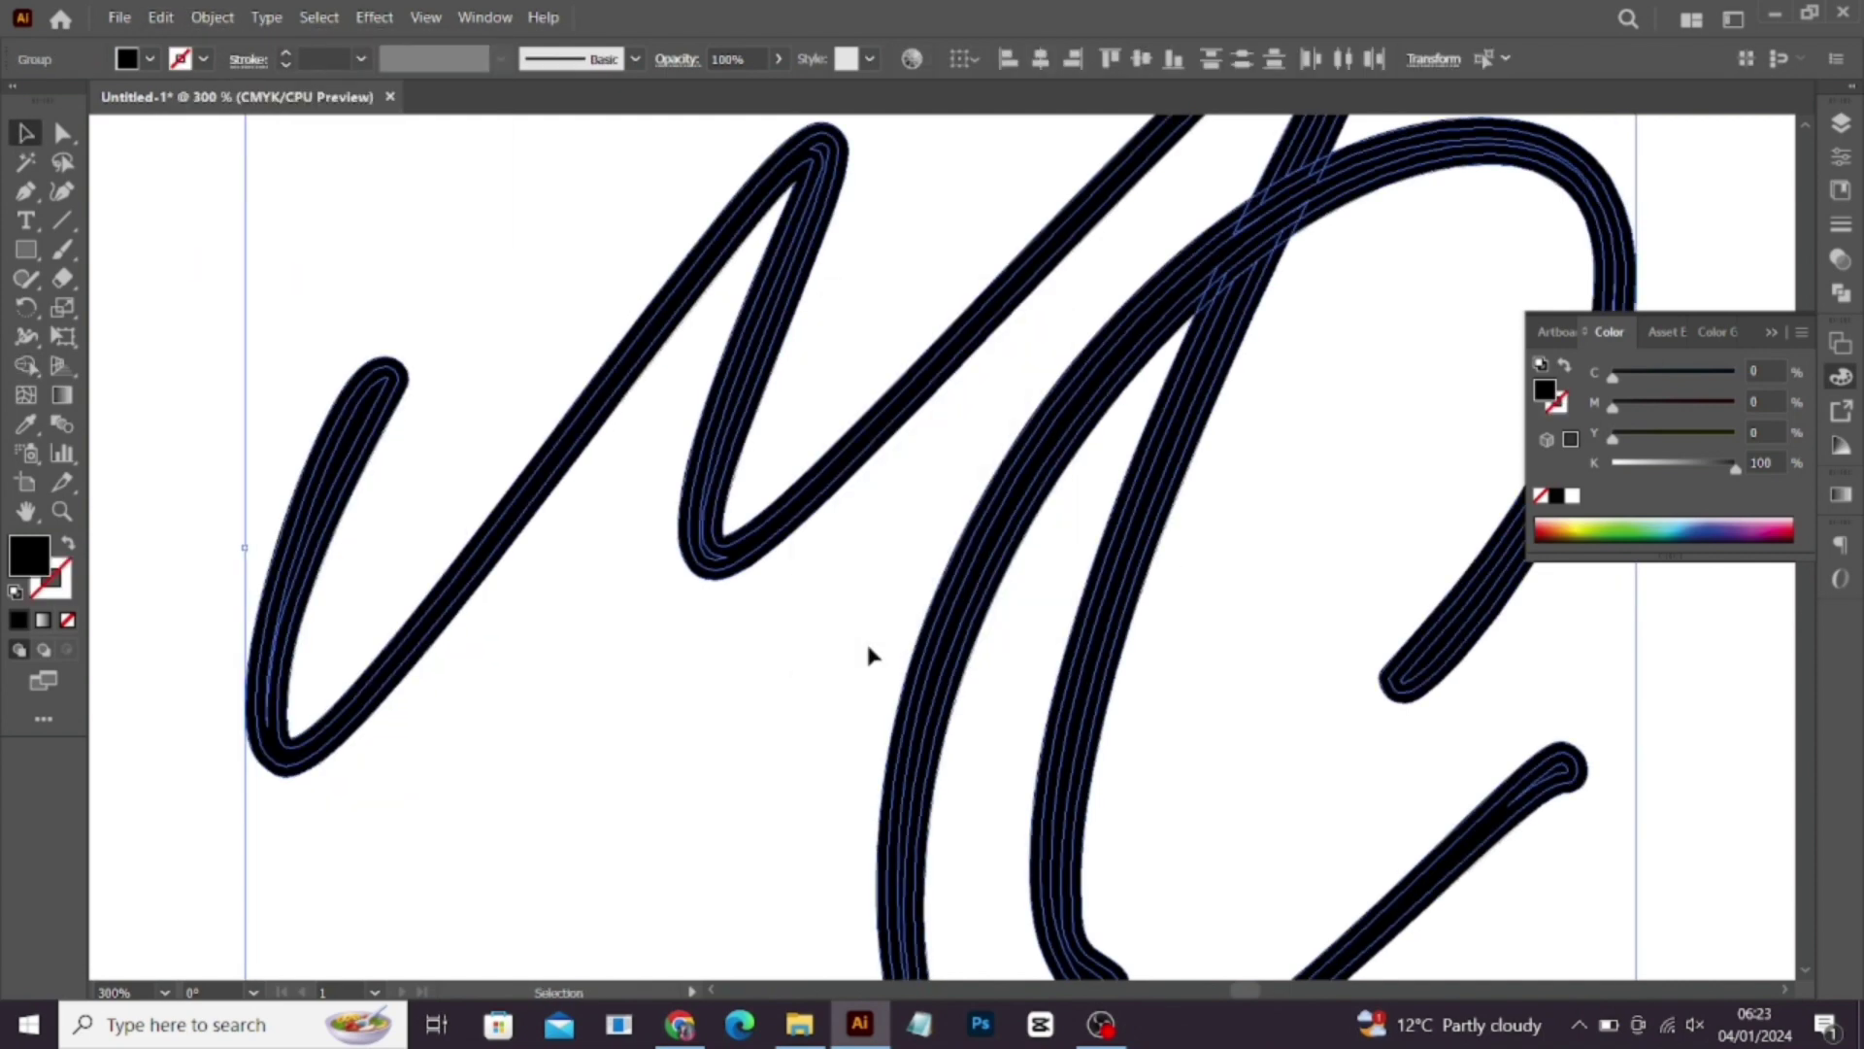
Step: Use Shape Builder to merge the M and C stroke pieces and crossing sliver into solid shapes
click(605, 241)
click(942, 274)
click(26, 365)
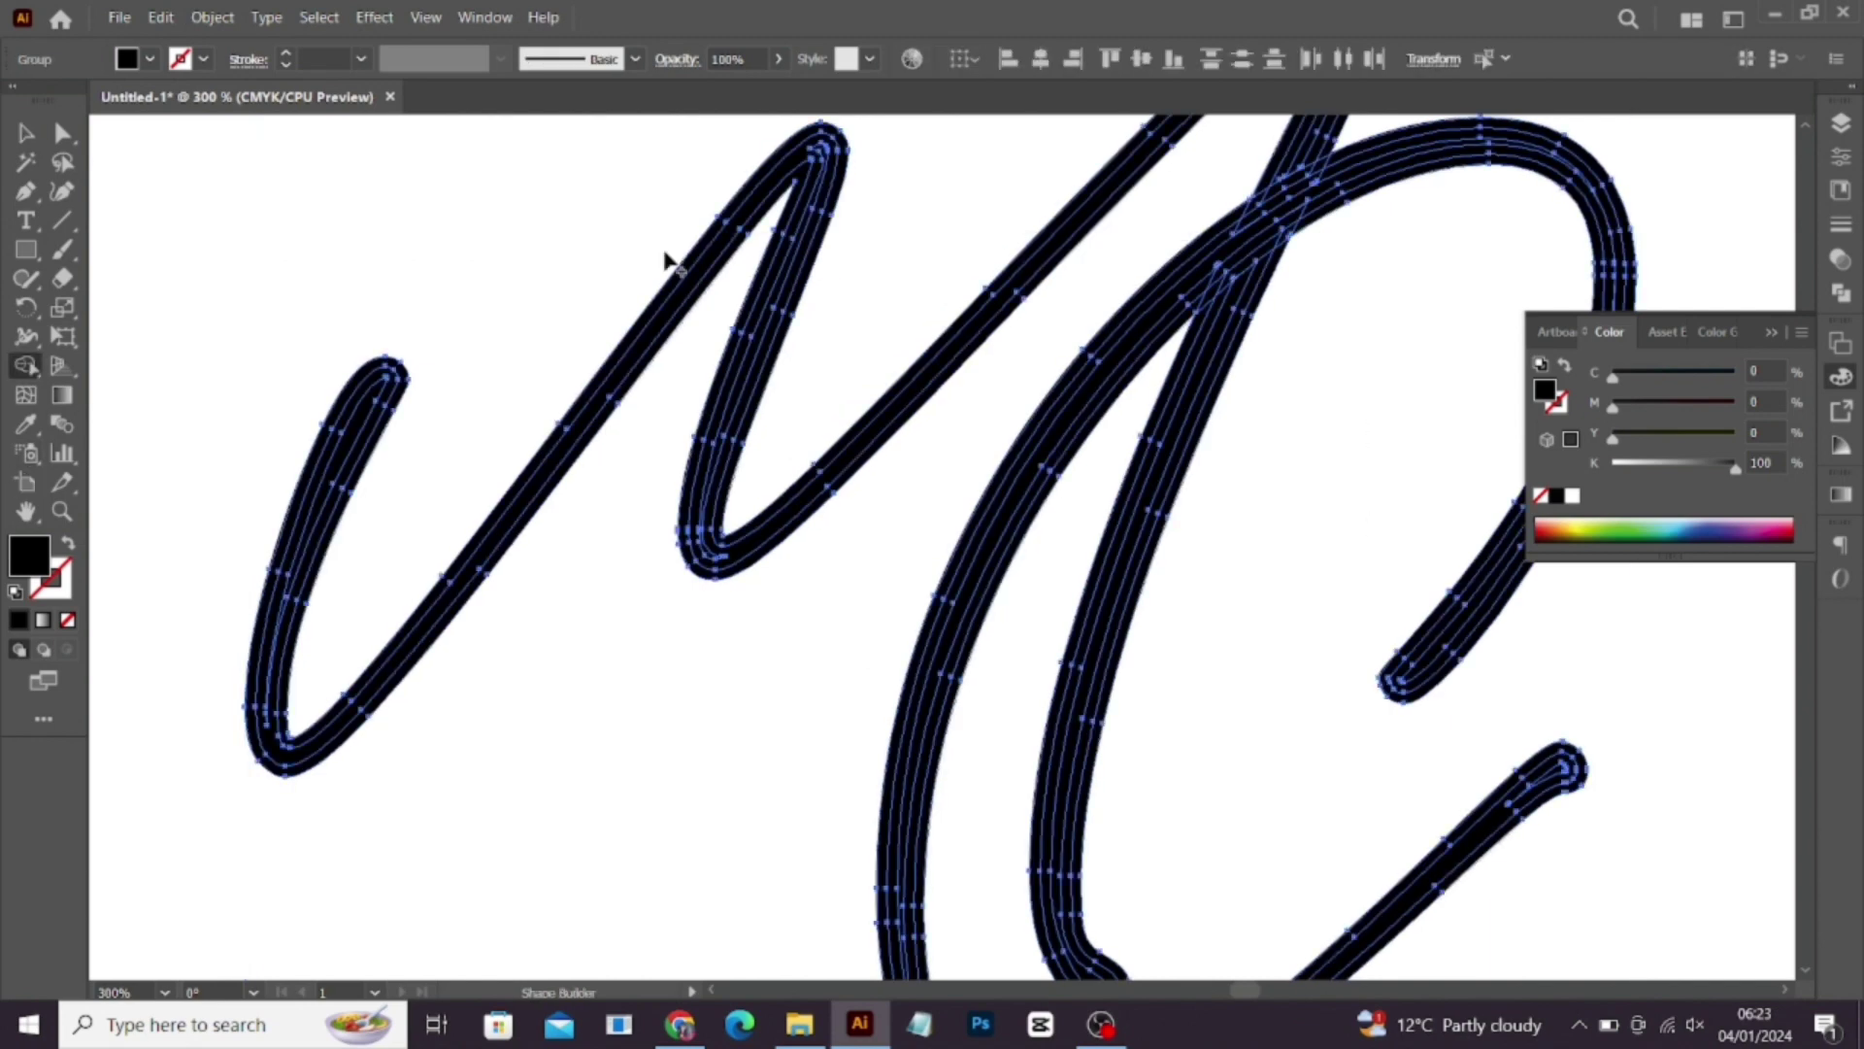
drag(666, 259, 812, 178)
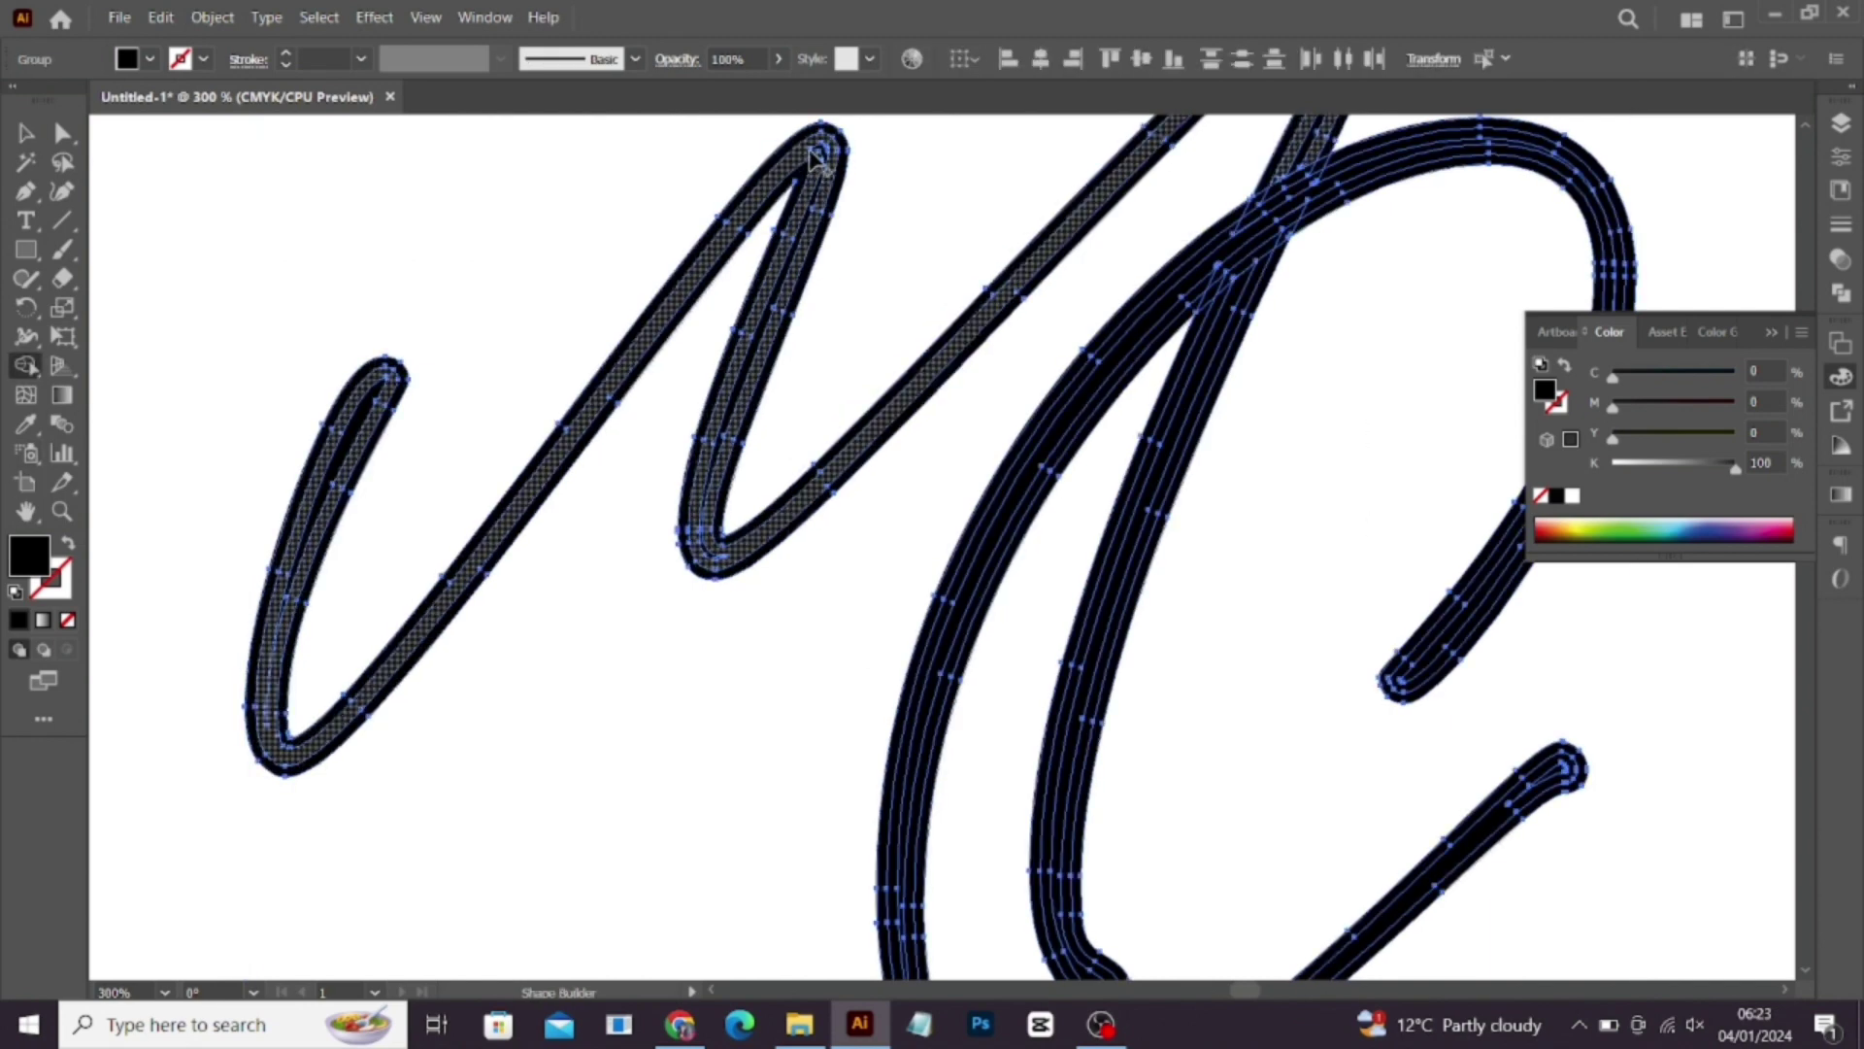
click(332, 484)
mouse_move(1337, 173)
mouse_down()
mouse_move(1211, 309)
mouse_move(1297, 182)
mouse_move(1290, 242)
mouse_up()
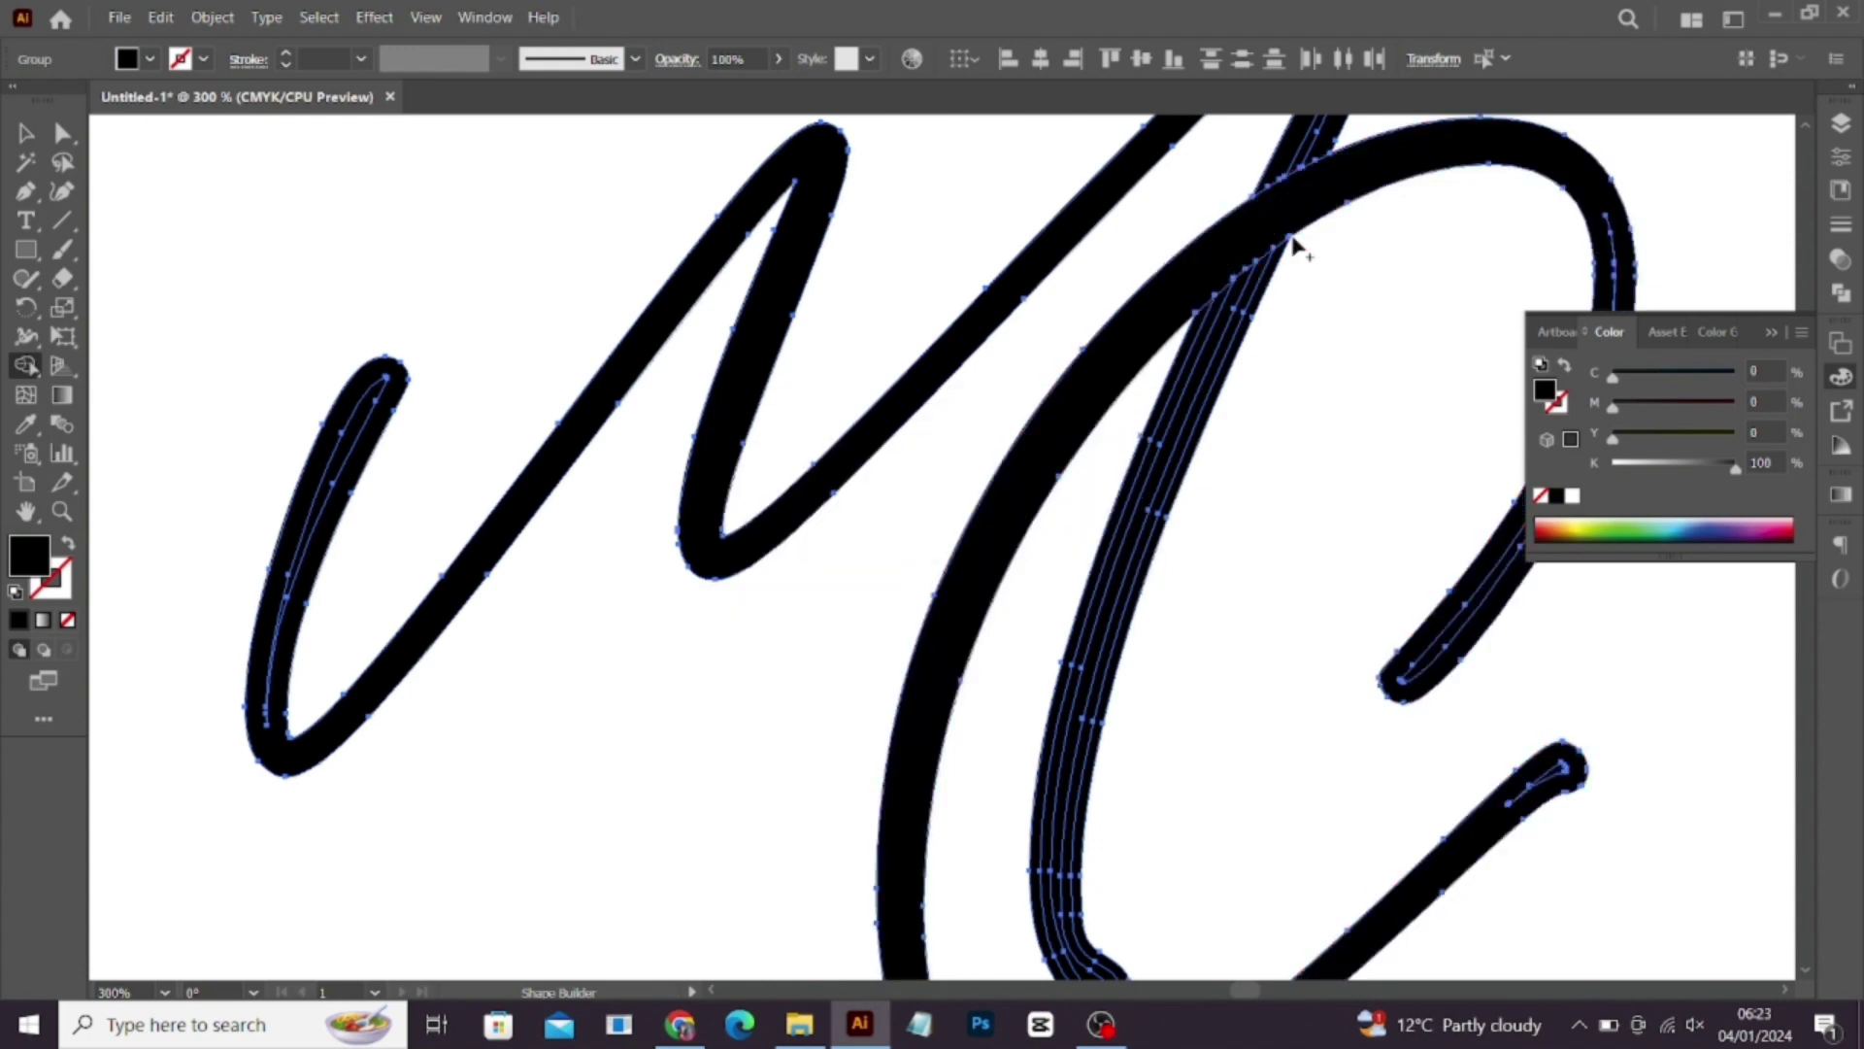
click(1205, 354)
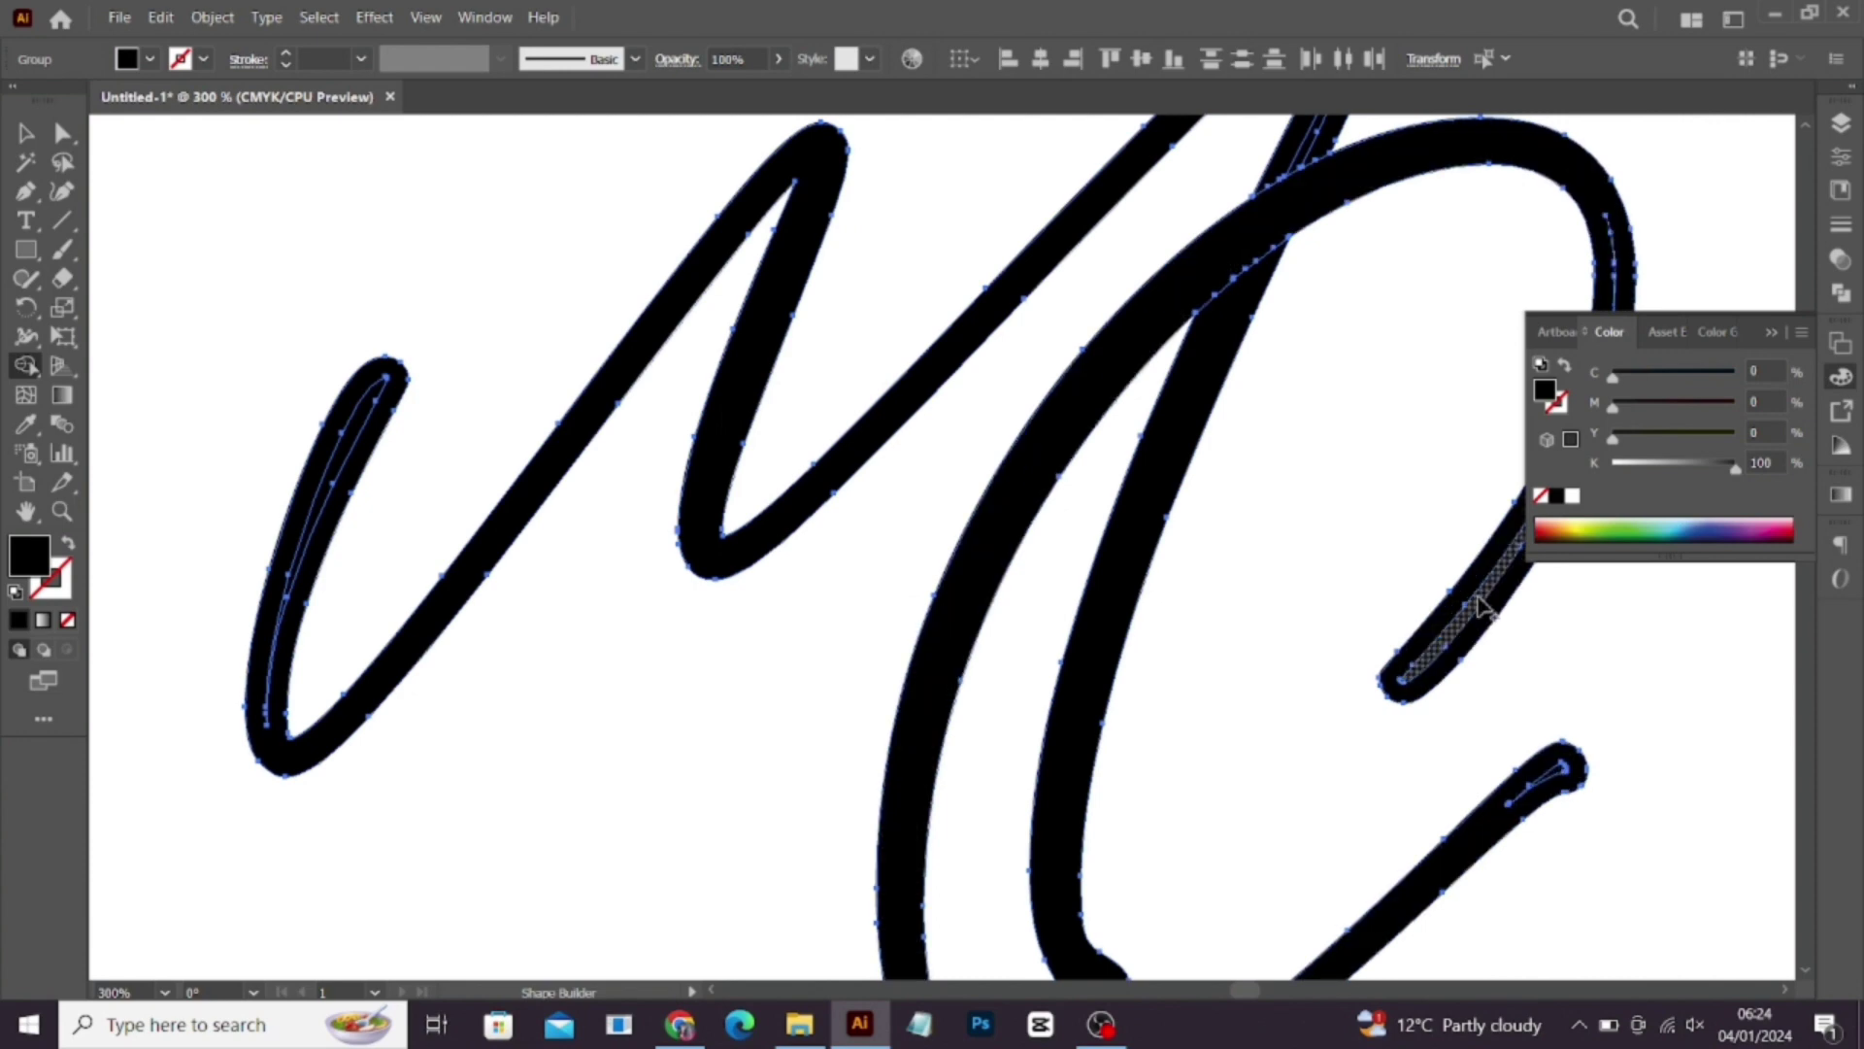
drag(1308, 142, 1332, 143)
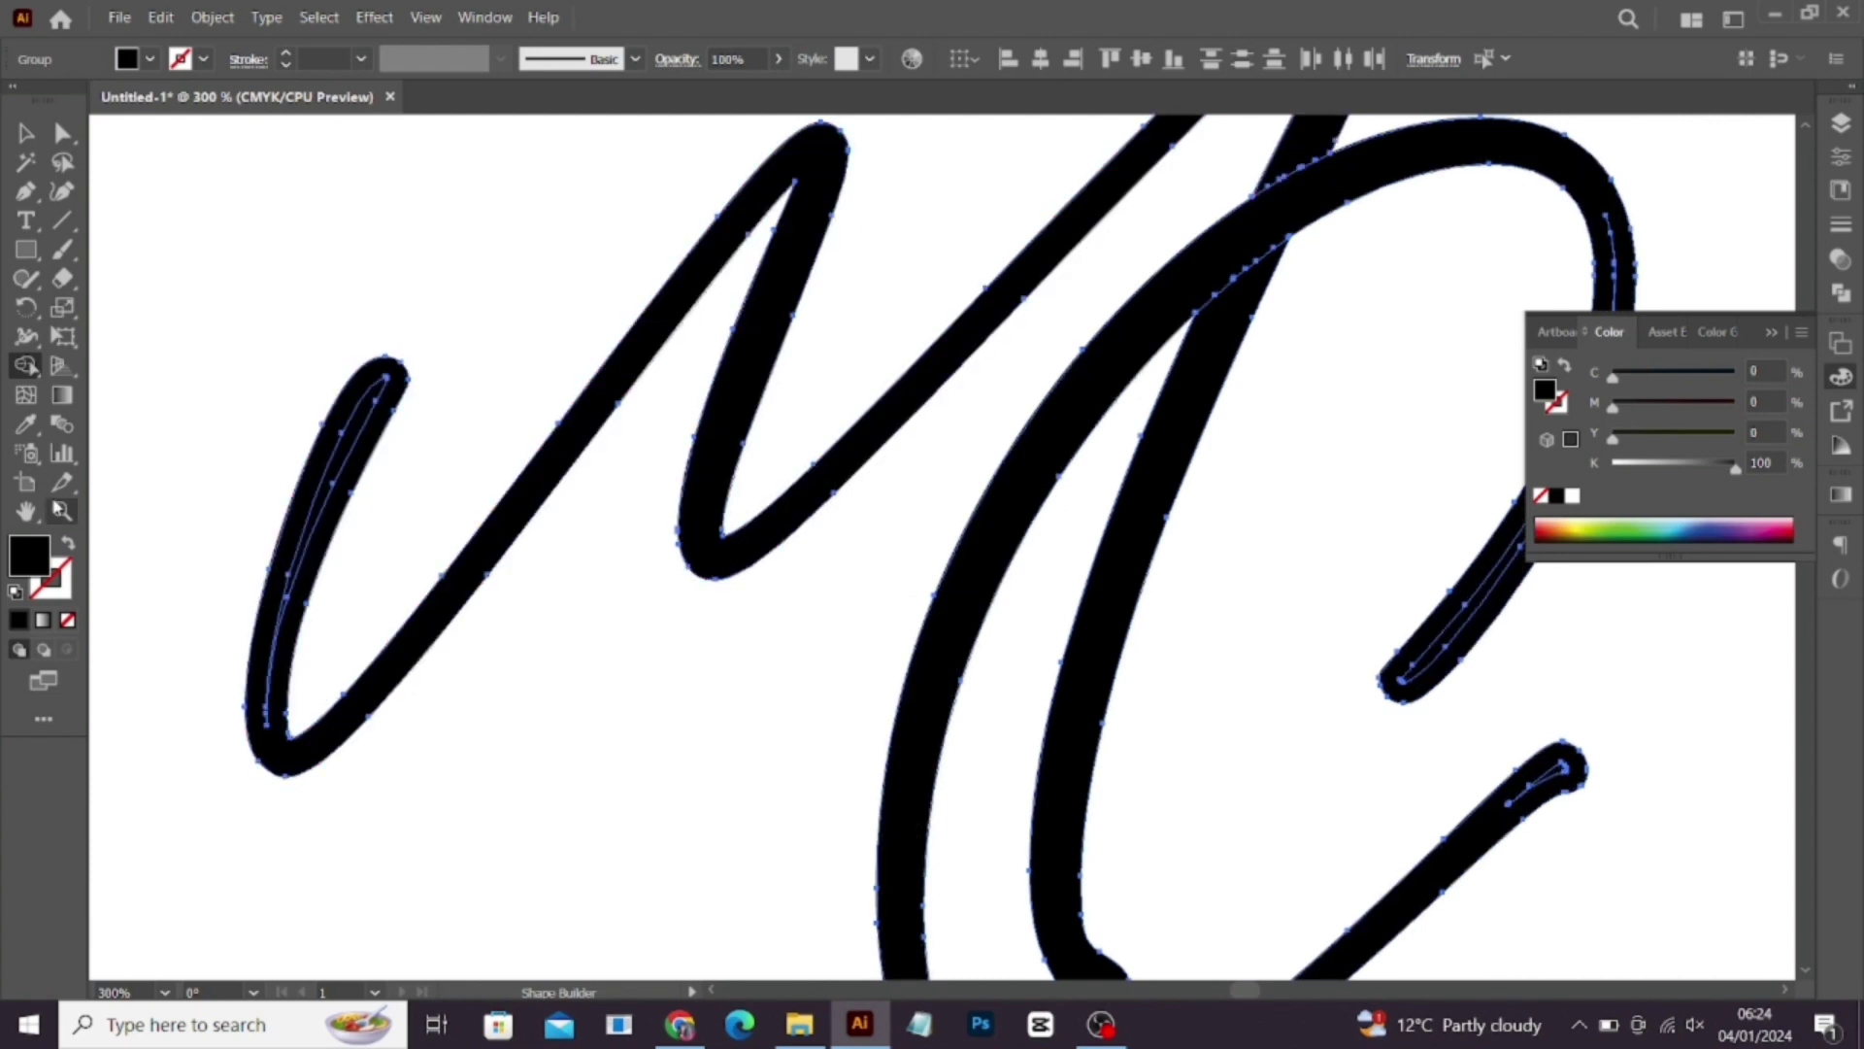
click(26, 510)
mouse_move(816, 770)
mouse_down()
mouse_move(574, 832)
mouse_move(958, 653)
mouse_up()
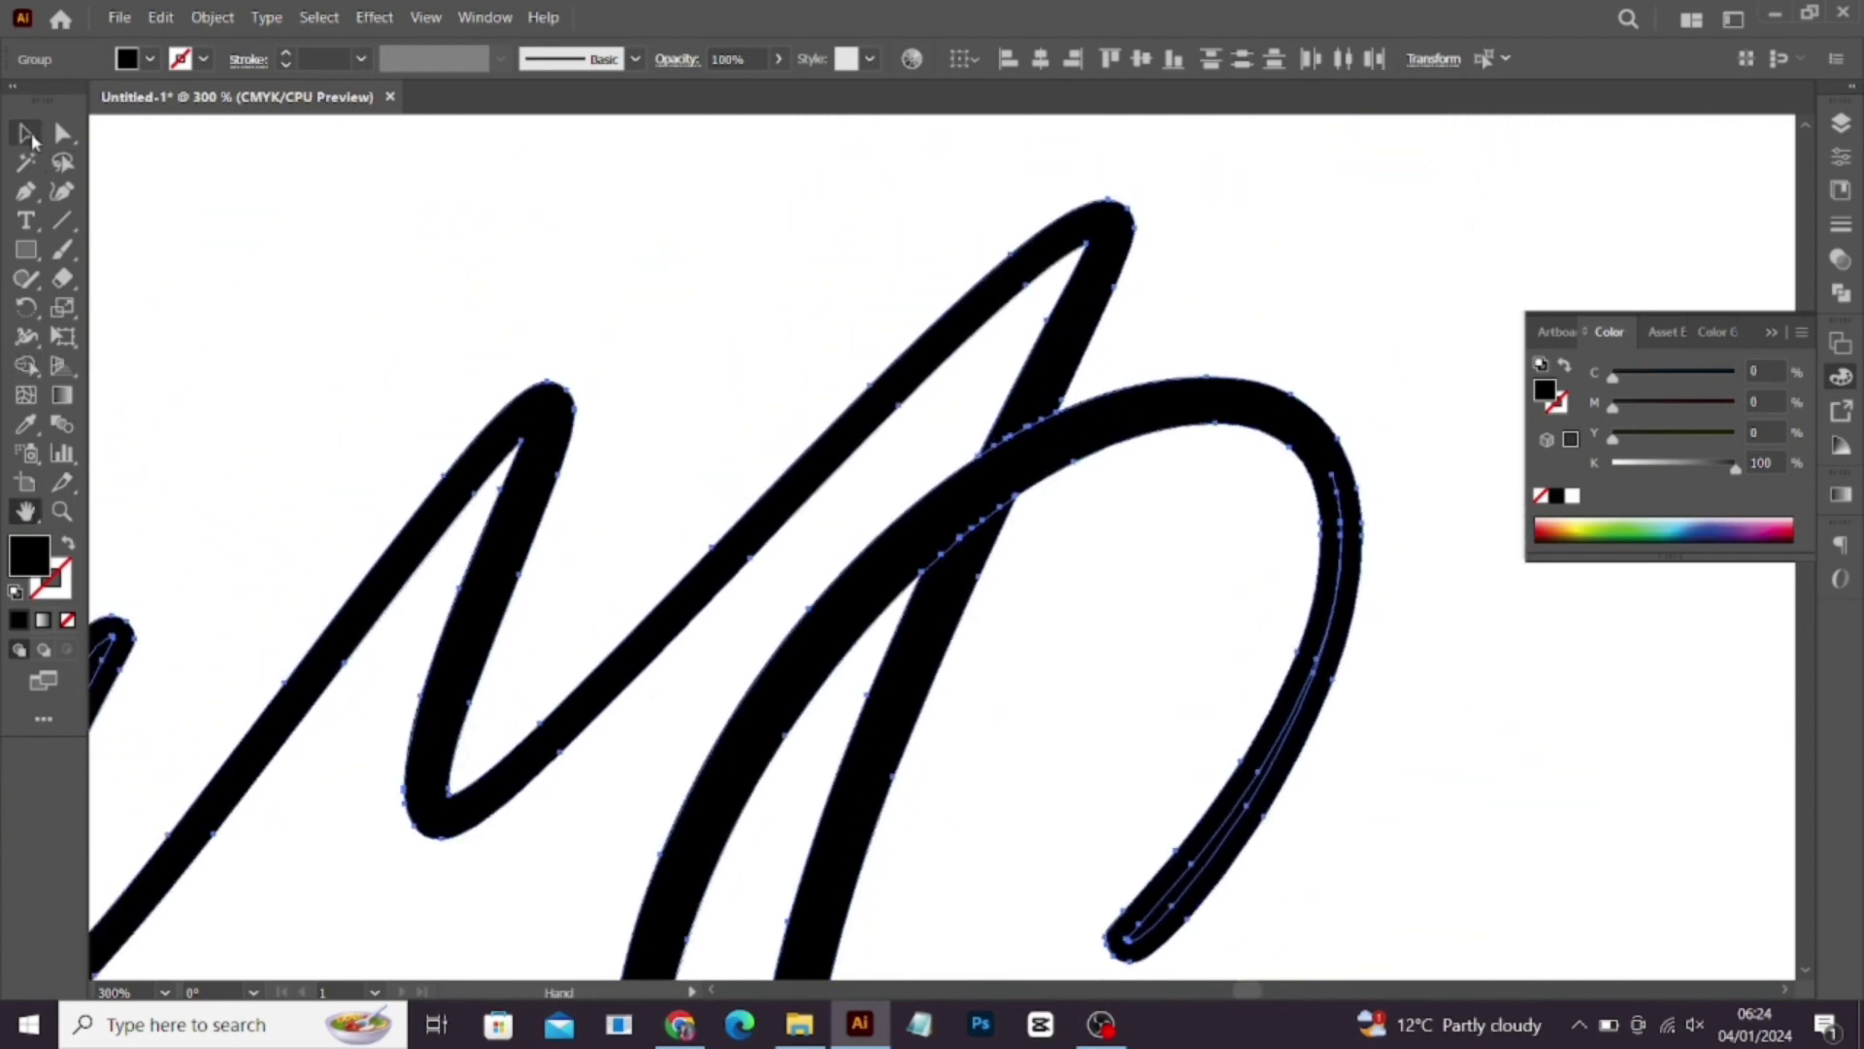
Step: Ungroup the C stroke group and zoom out to see the whole monogram
click(26, 133)
click(1227, 874)
right_click(1186, 894)
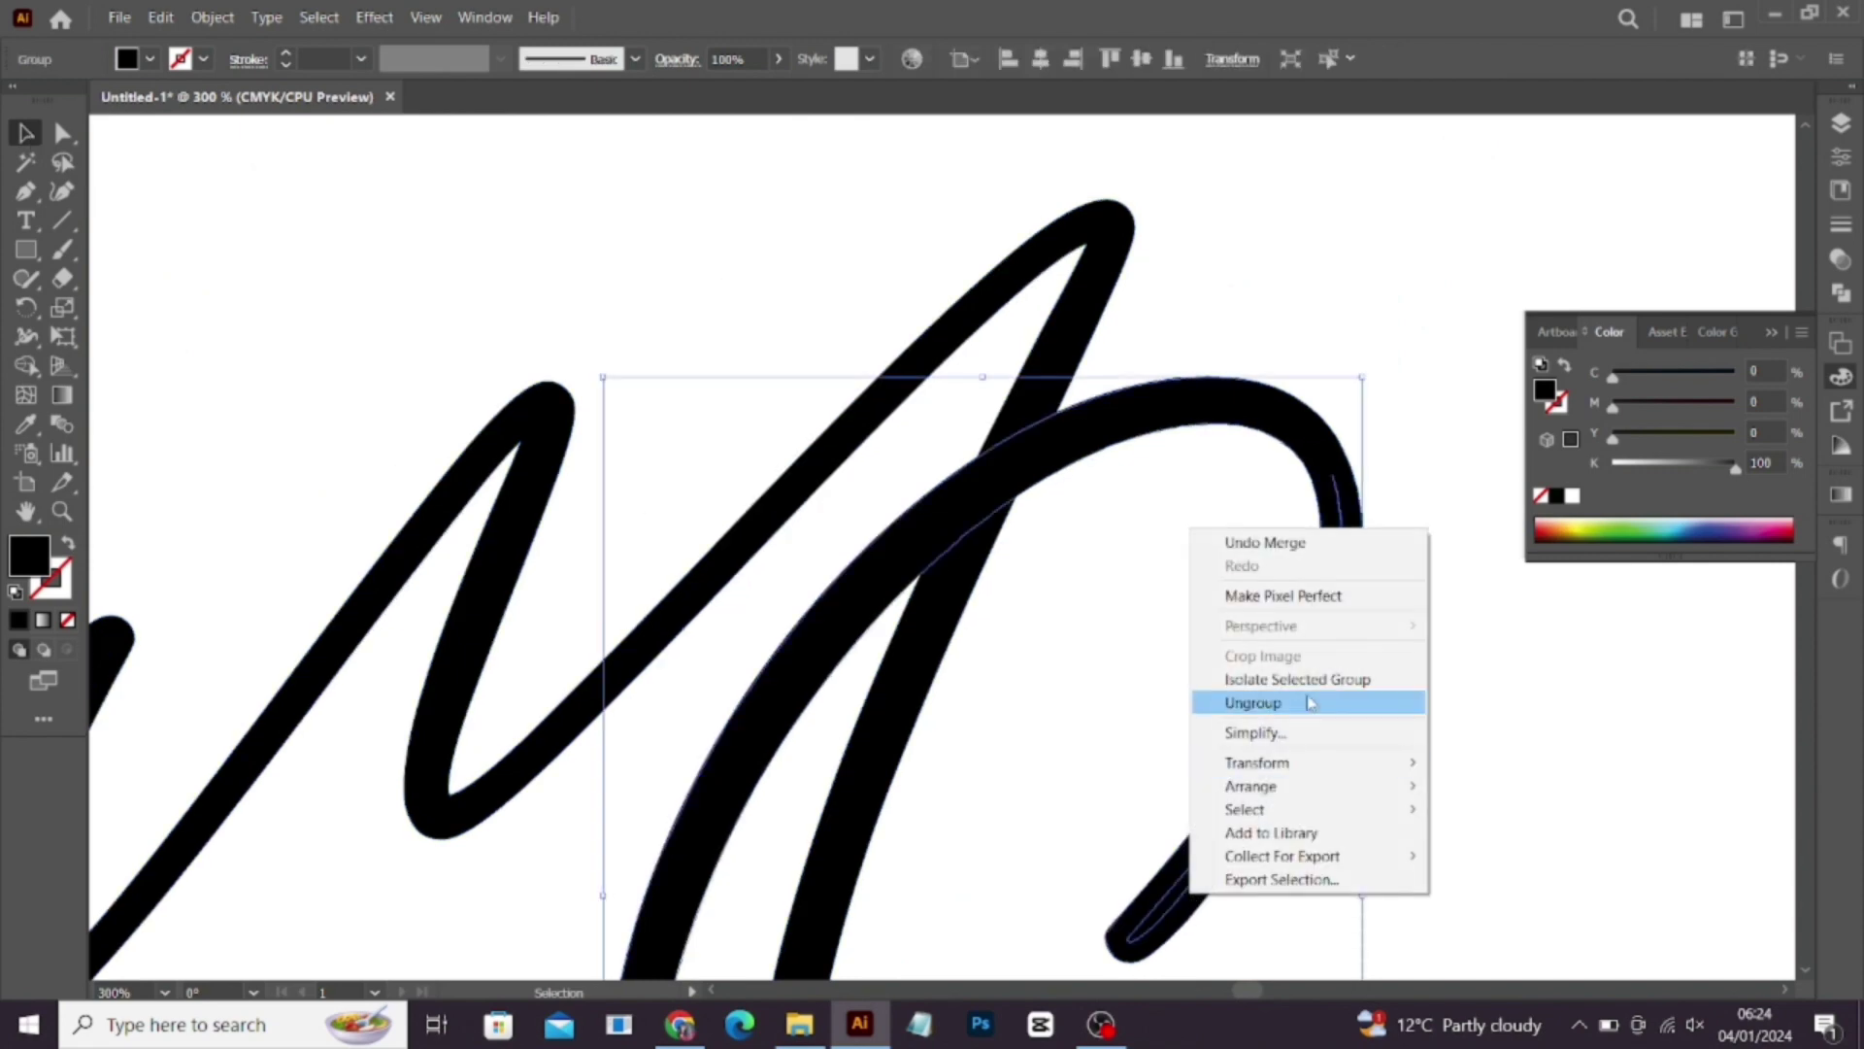
click(1310, 701)
click(1356, 754)
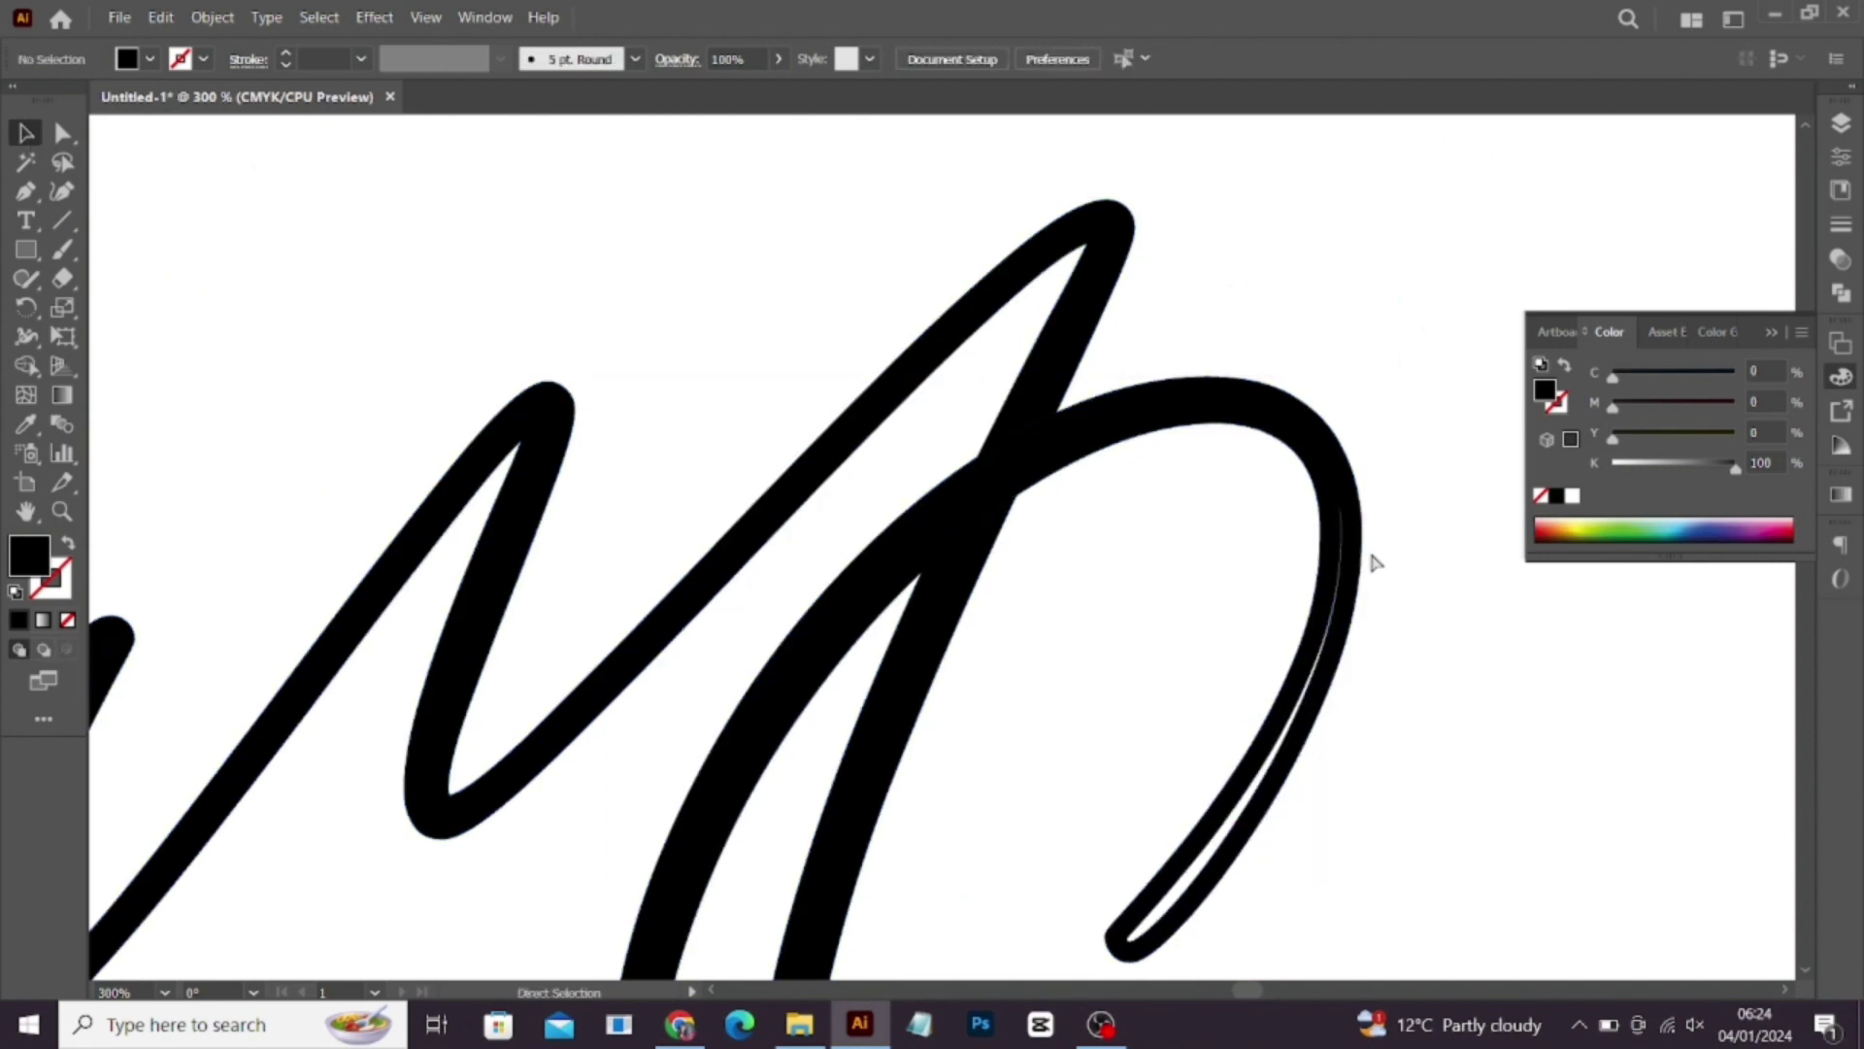
key(ctrl+minus)
key(ctrl+minus)
Step: Release the lower C compound path and ungroup the resulting C strokes
click(1114, 787)
right_click(1115, 787)
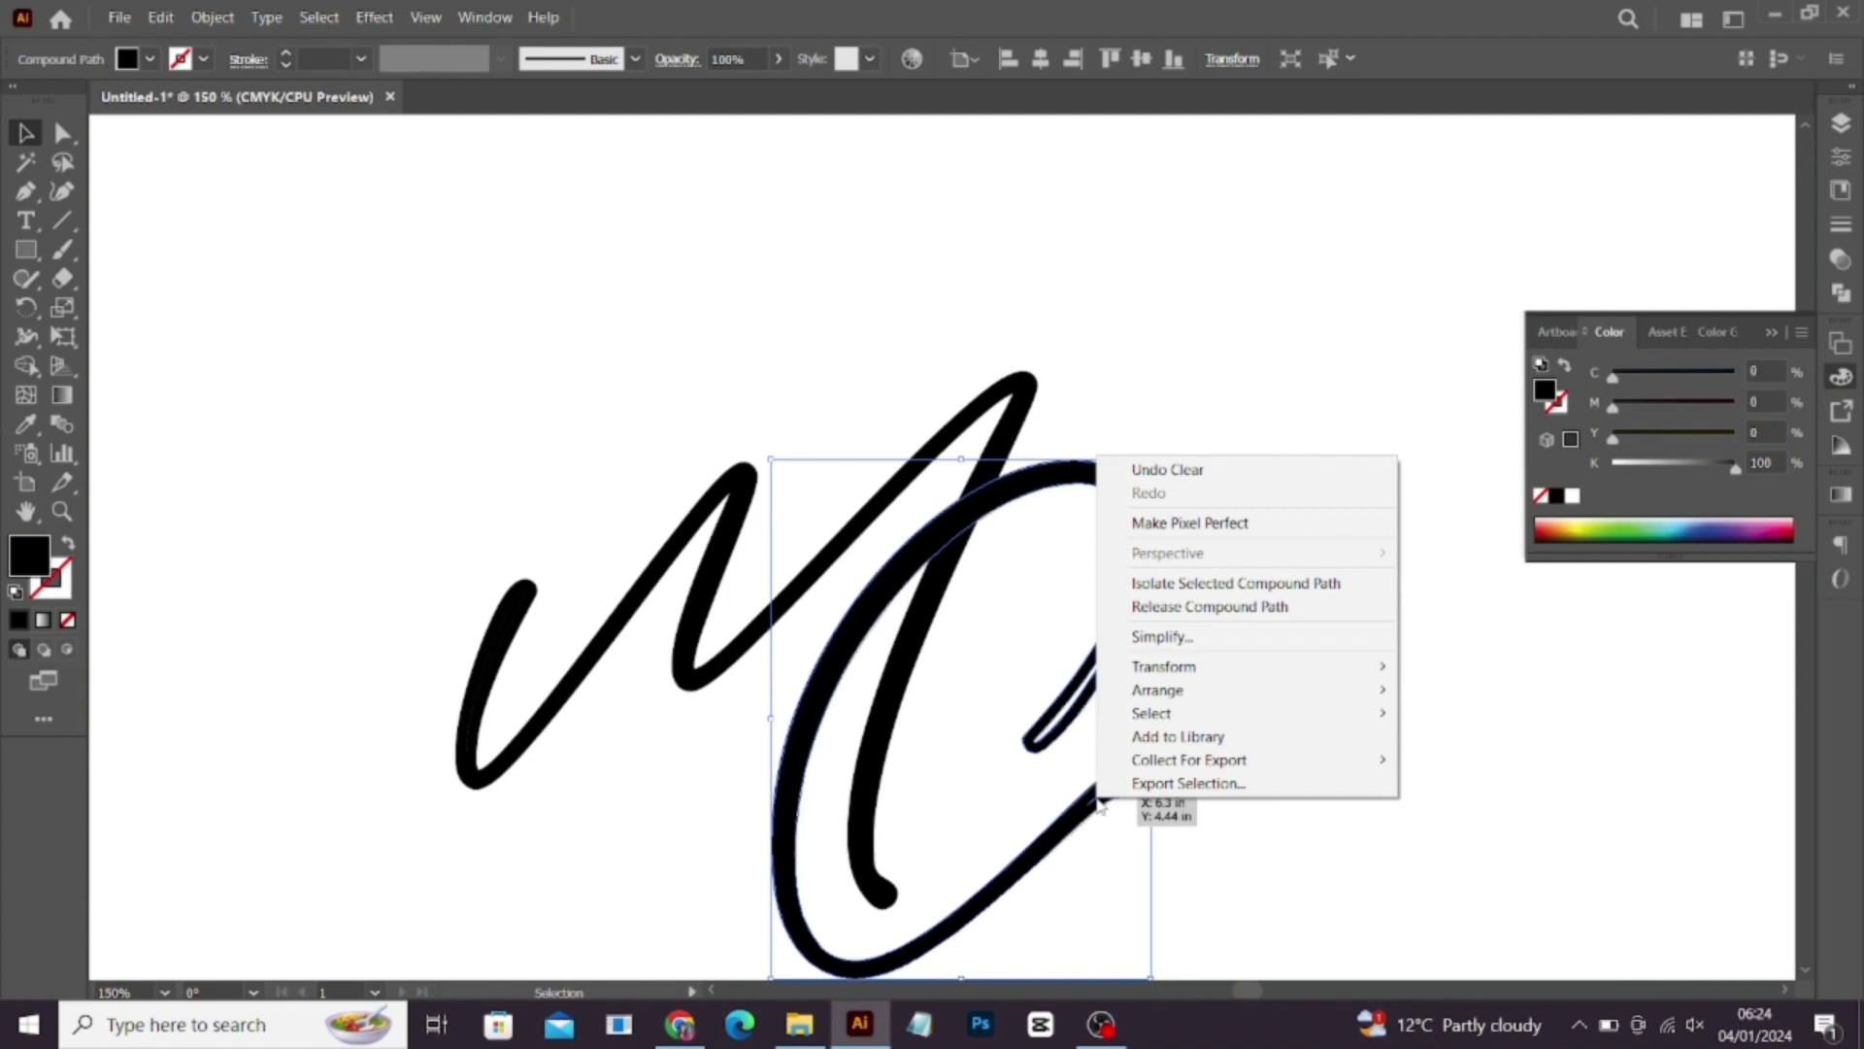
click(1166, 606)
click(1194, 766)
click(1087, 708)
right_click(1080, 705)
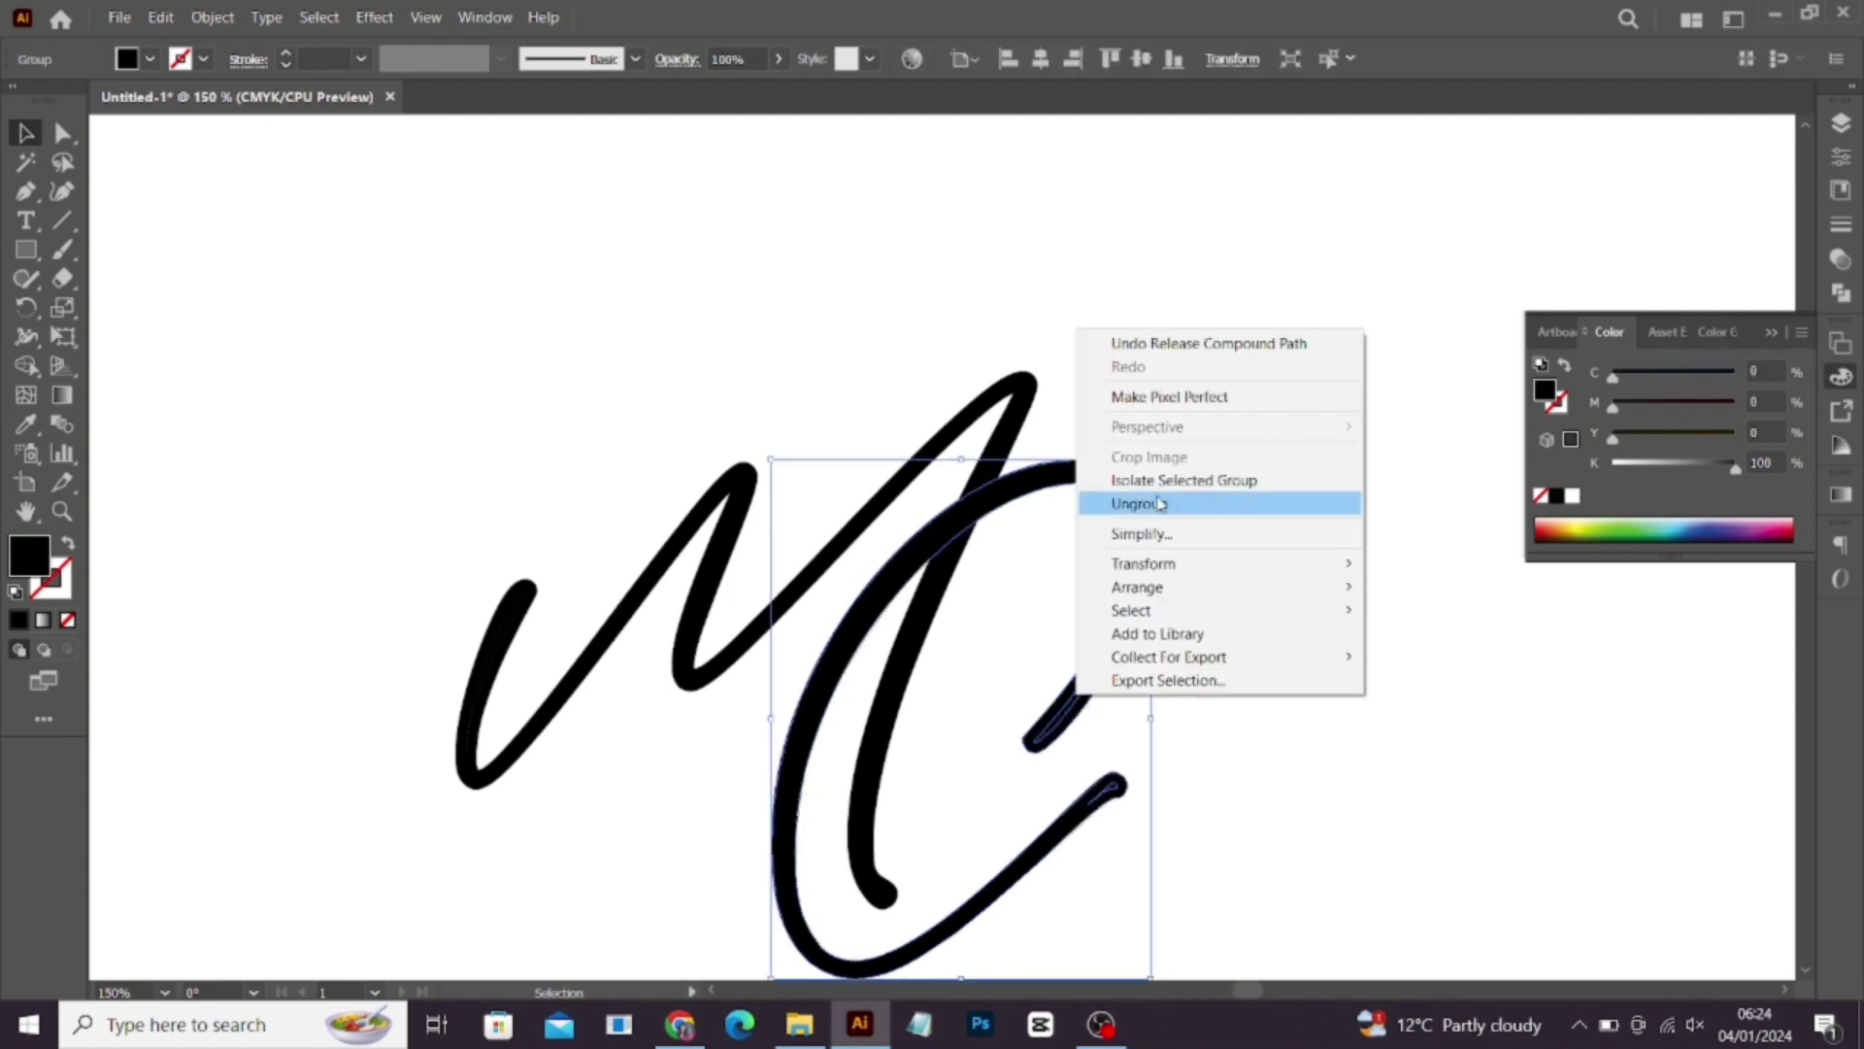
click(1158, 503)
click(1219, 703)
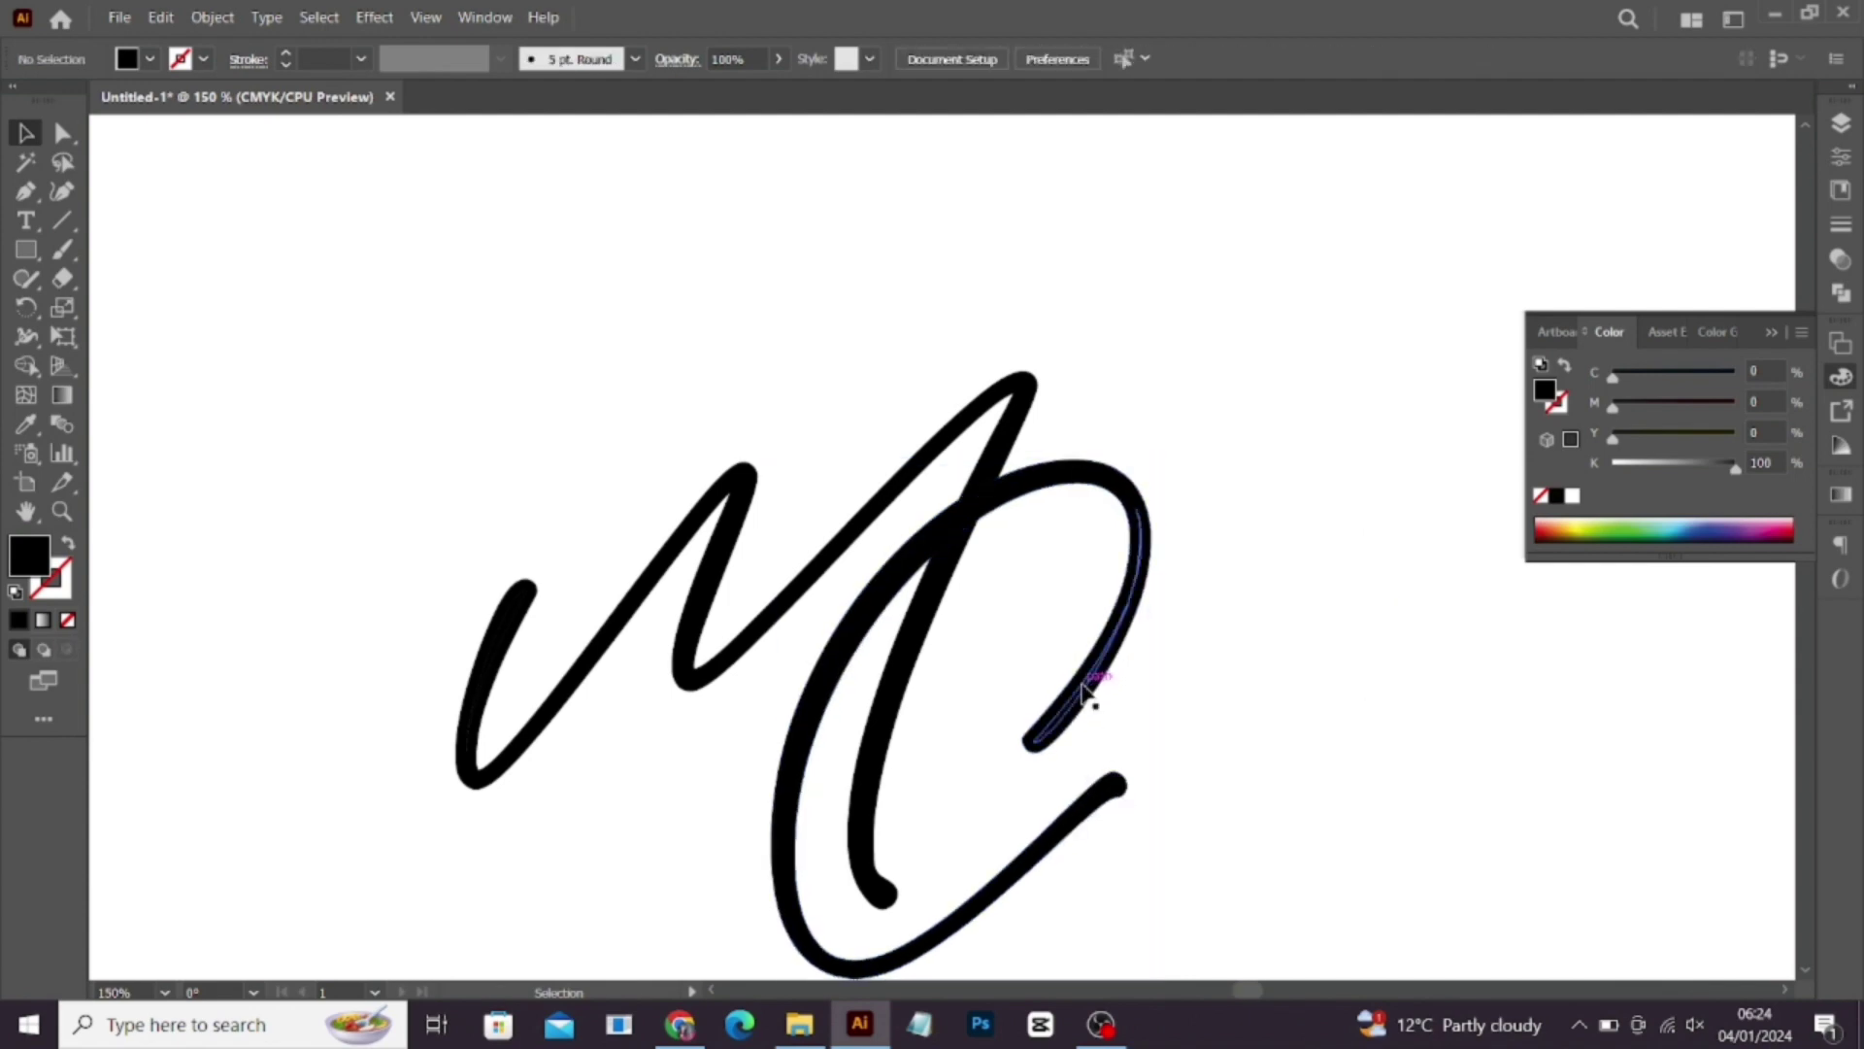
Step: Combine the C pieces into a single compound path with Ctrl+8
click(1073, 714)
key(a)
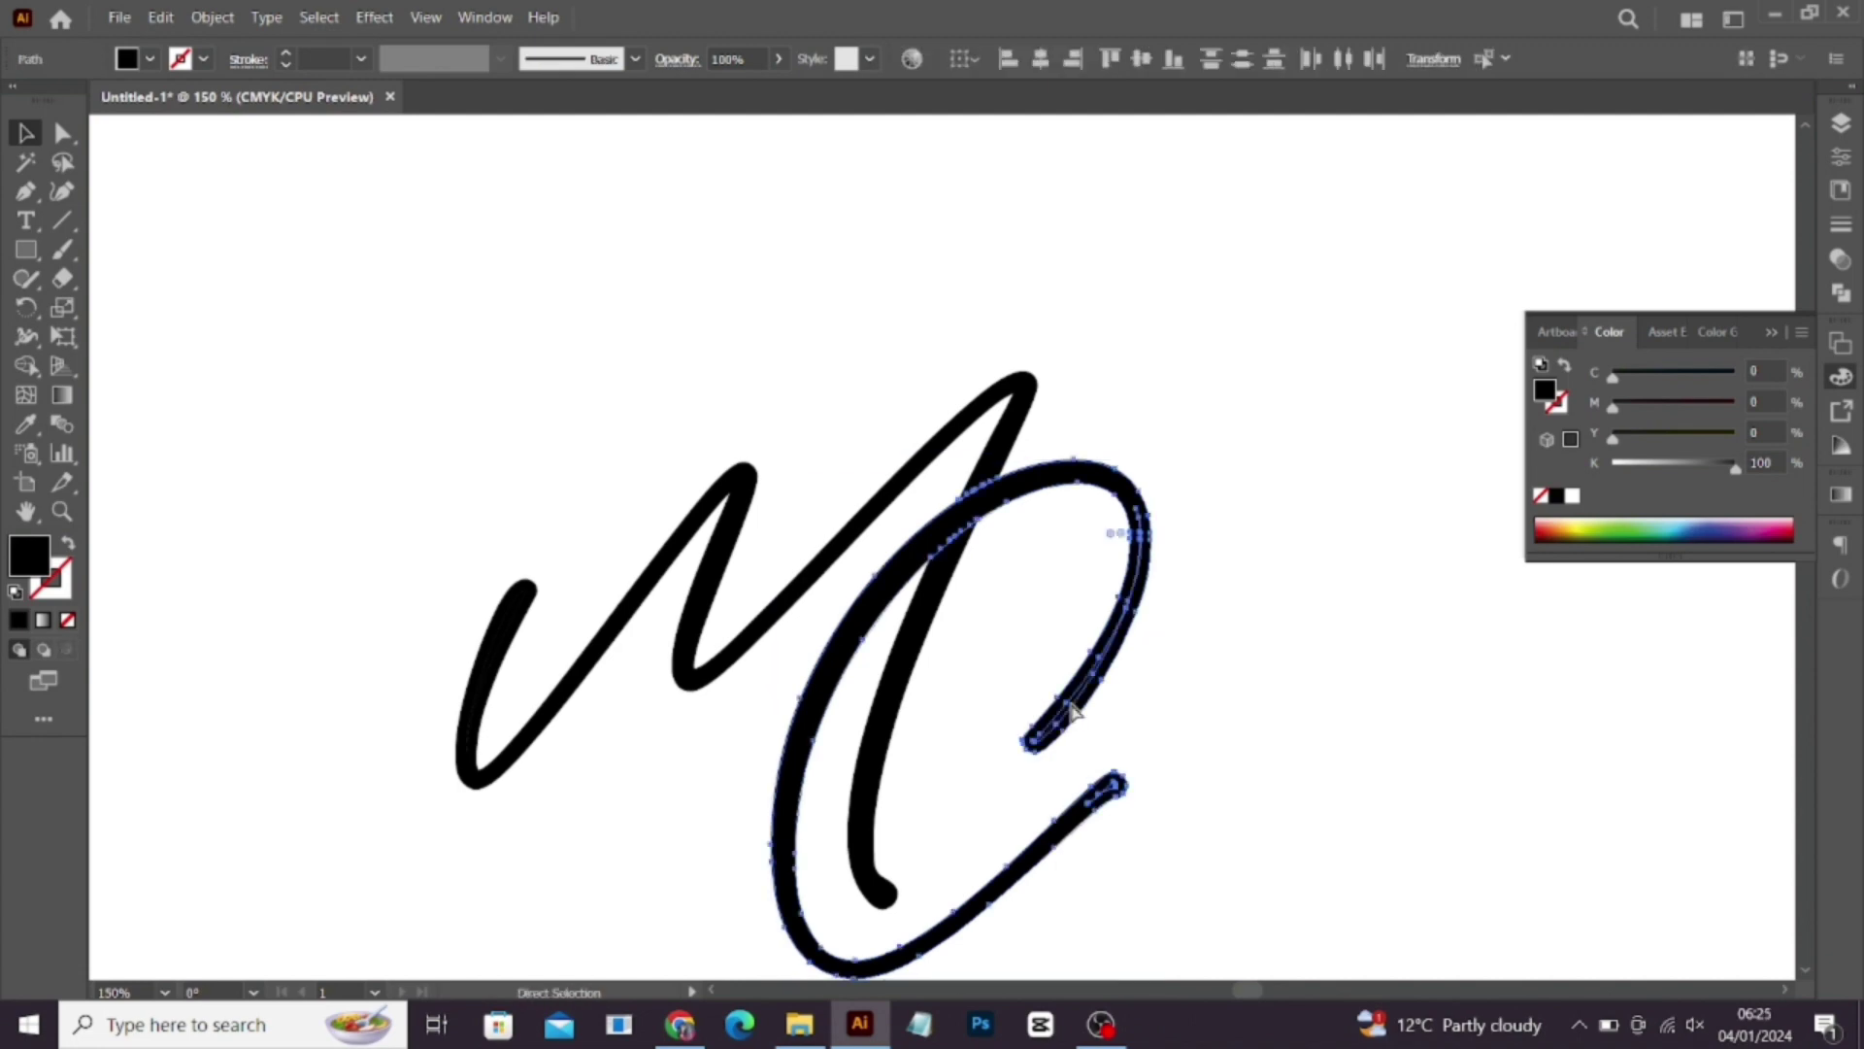
key(ctrl+8)
key(v)
click(1137, 792)
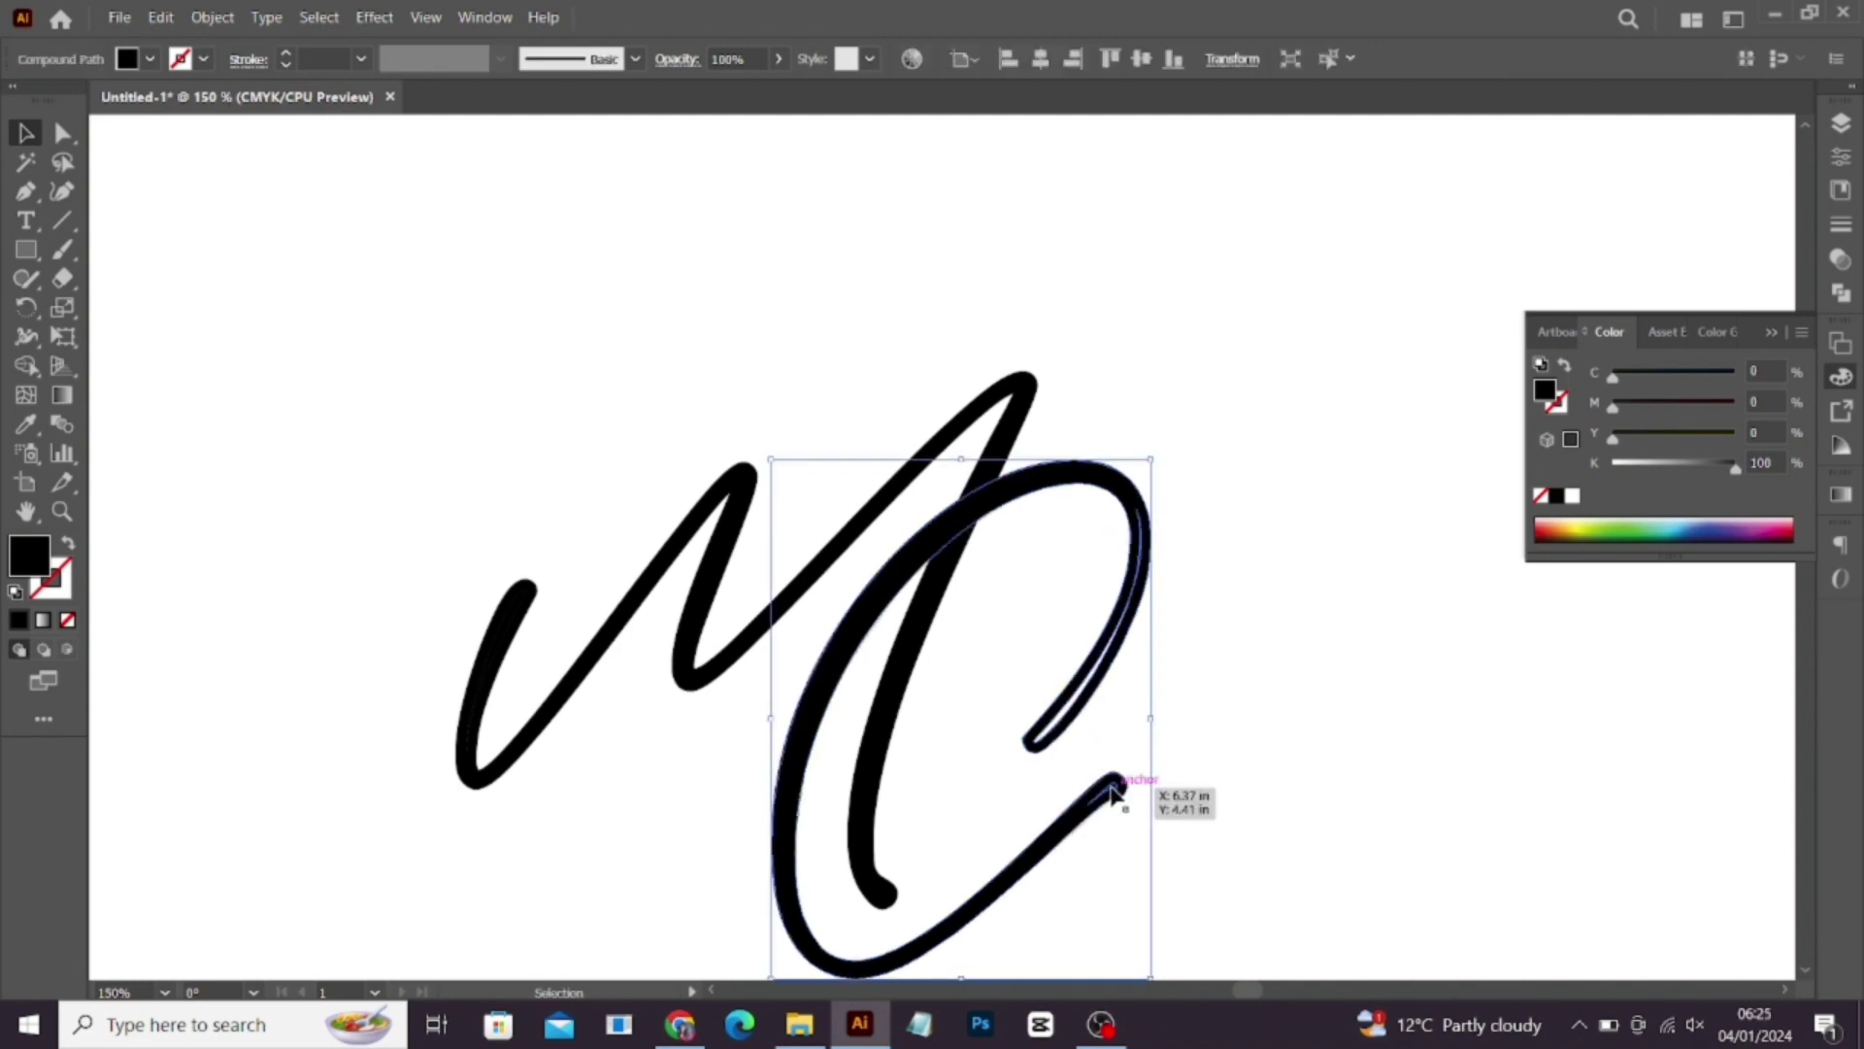
Step: Check the M strokes, marquee-select the C strokes for merging, then deselect
click(506, 636)
right_click(506, 636)
click(596, 491)
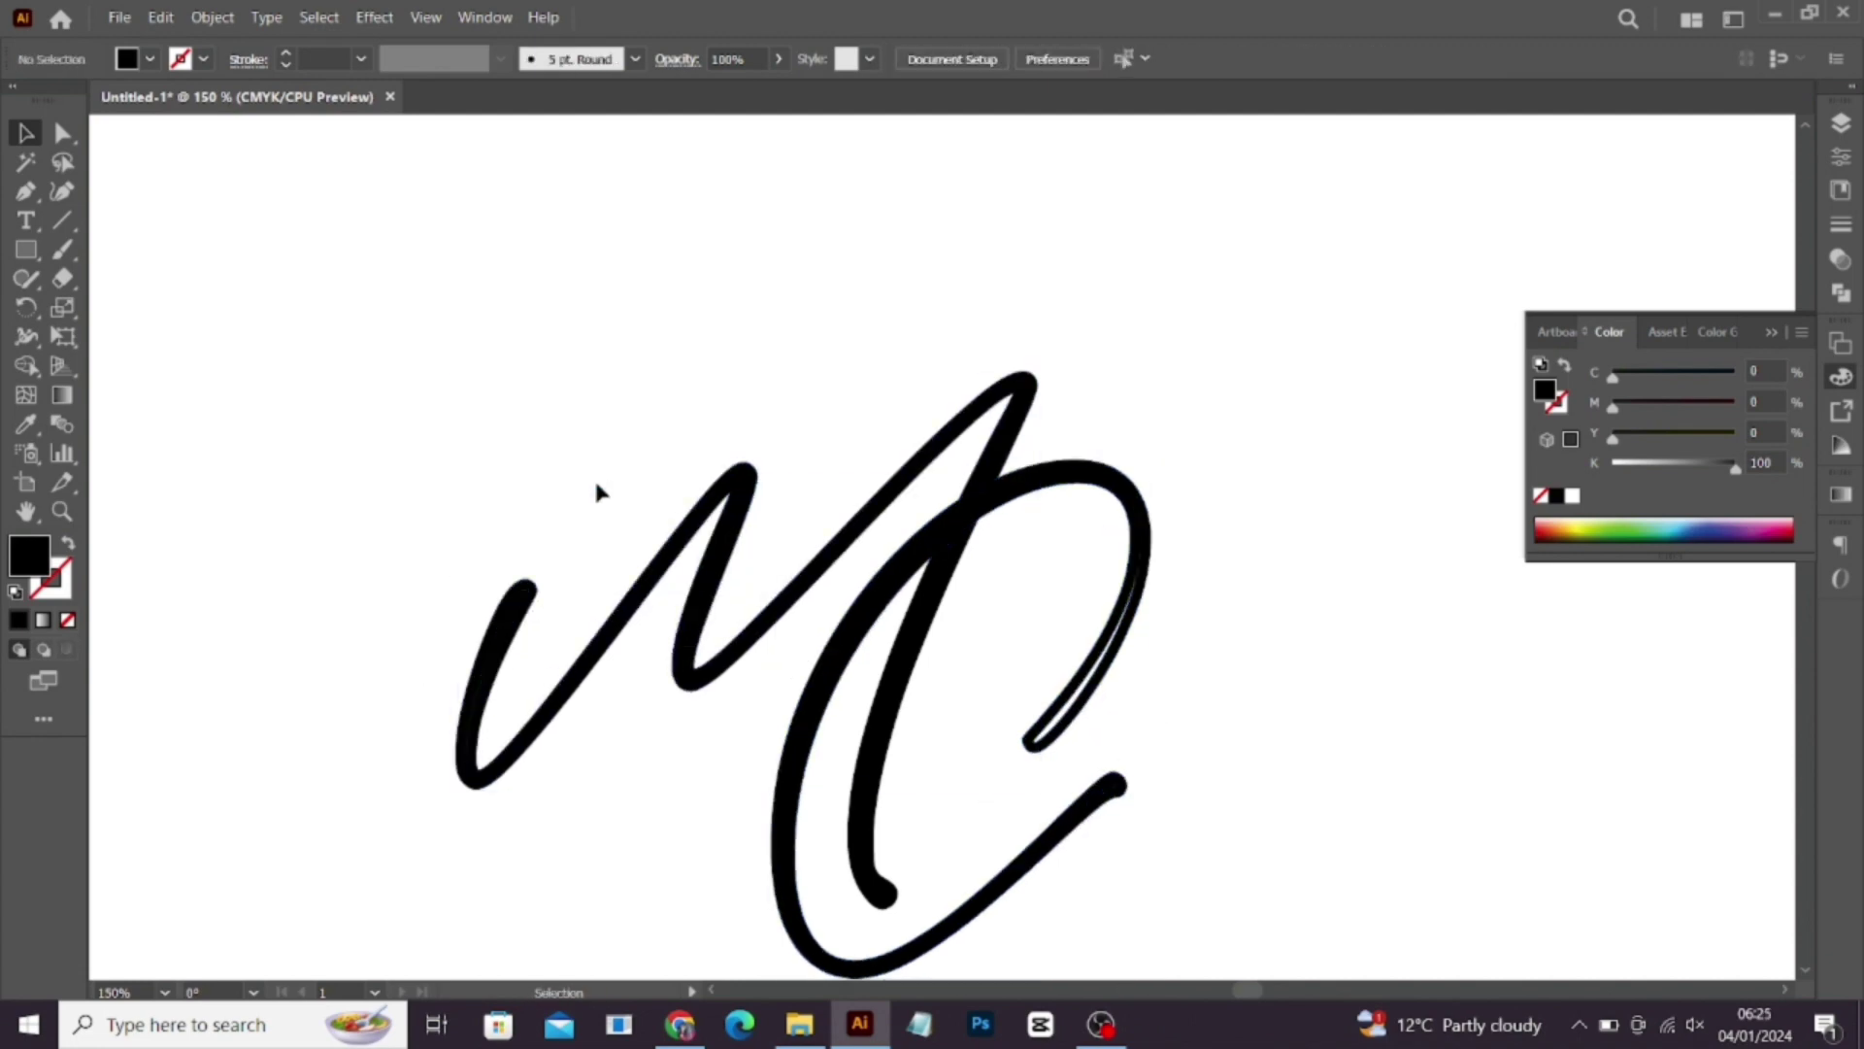
click(507, 631)
drag(942, 777, 1204, 859)
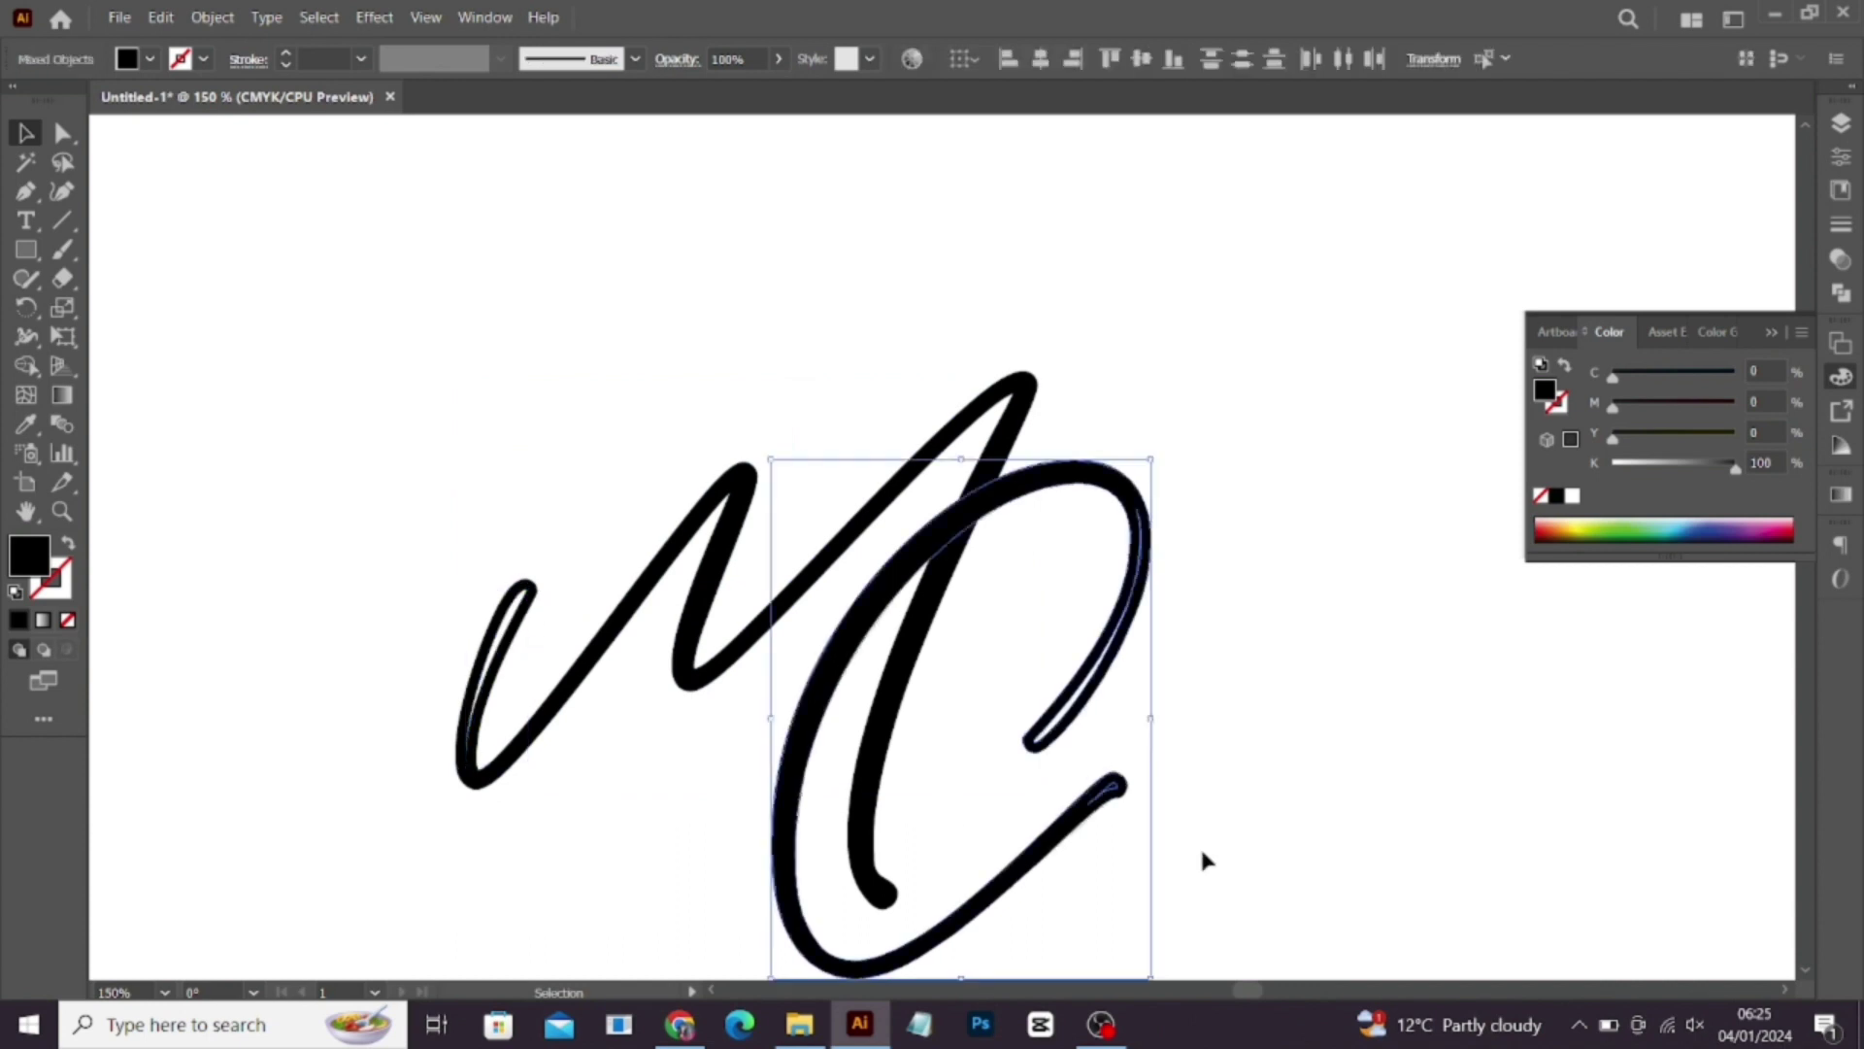
click(27, 366)
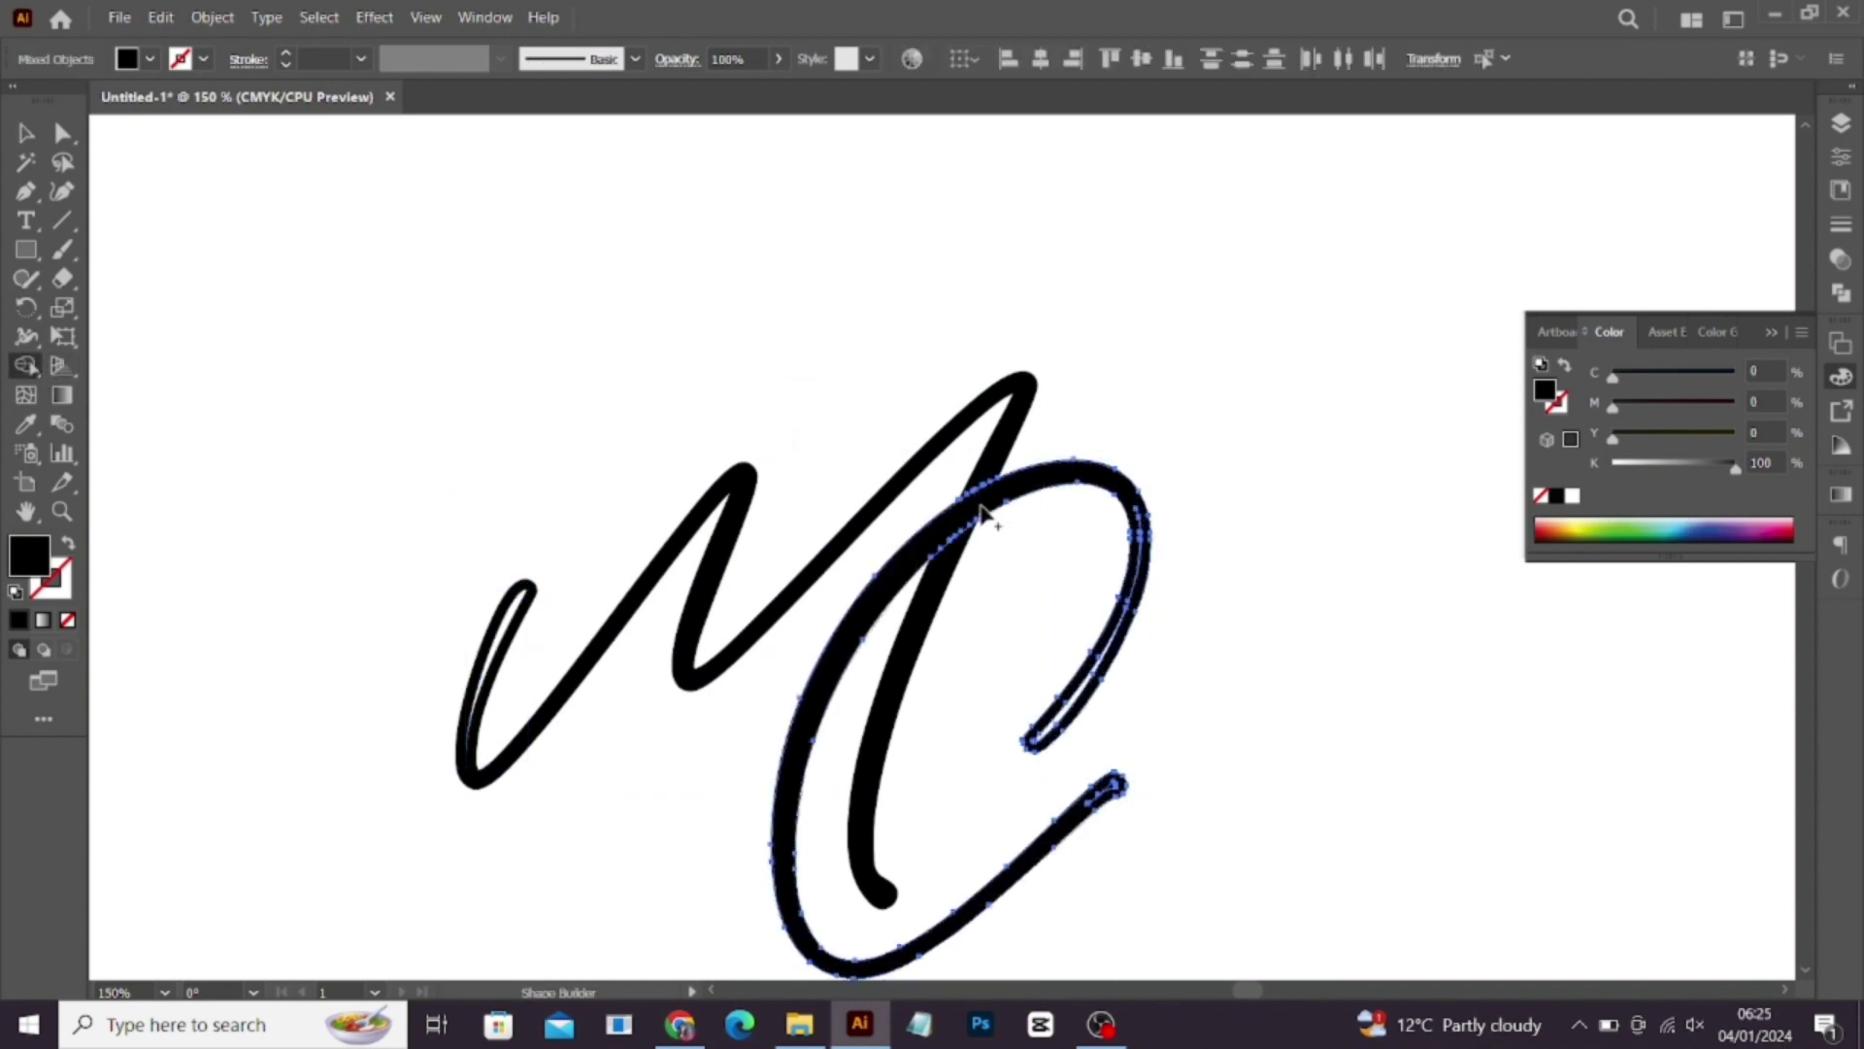
click(26, 143)
click(1207, 708)
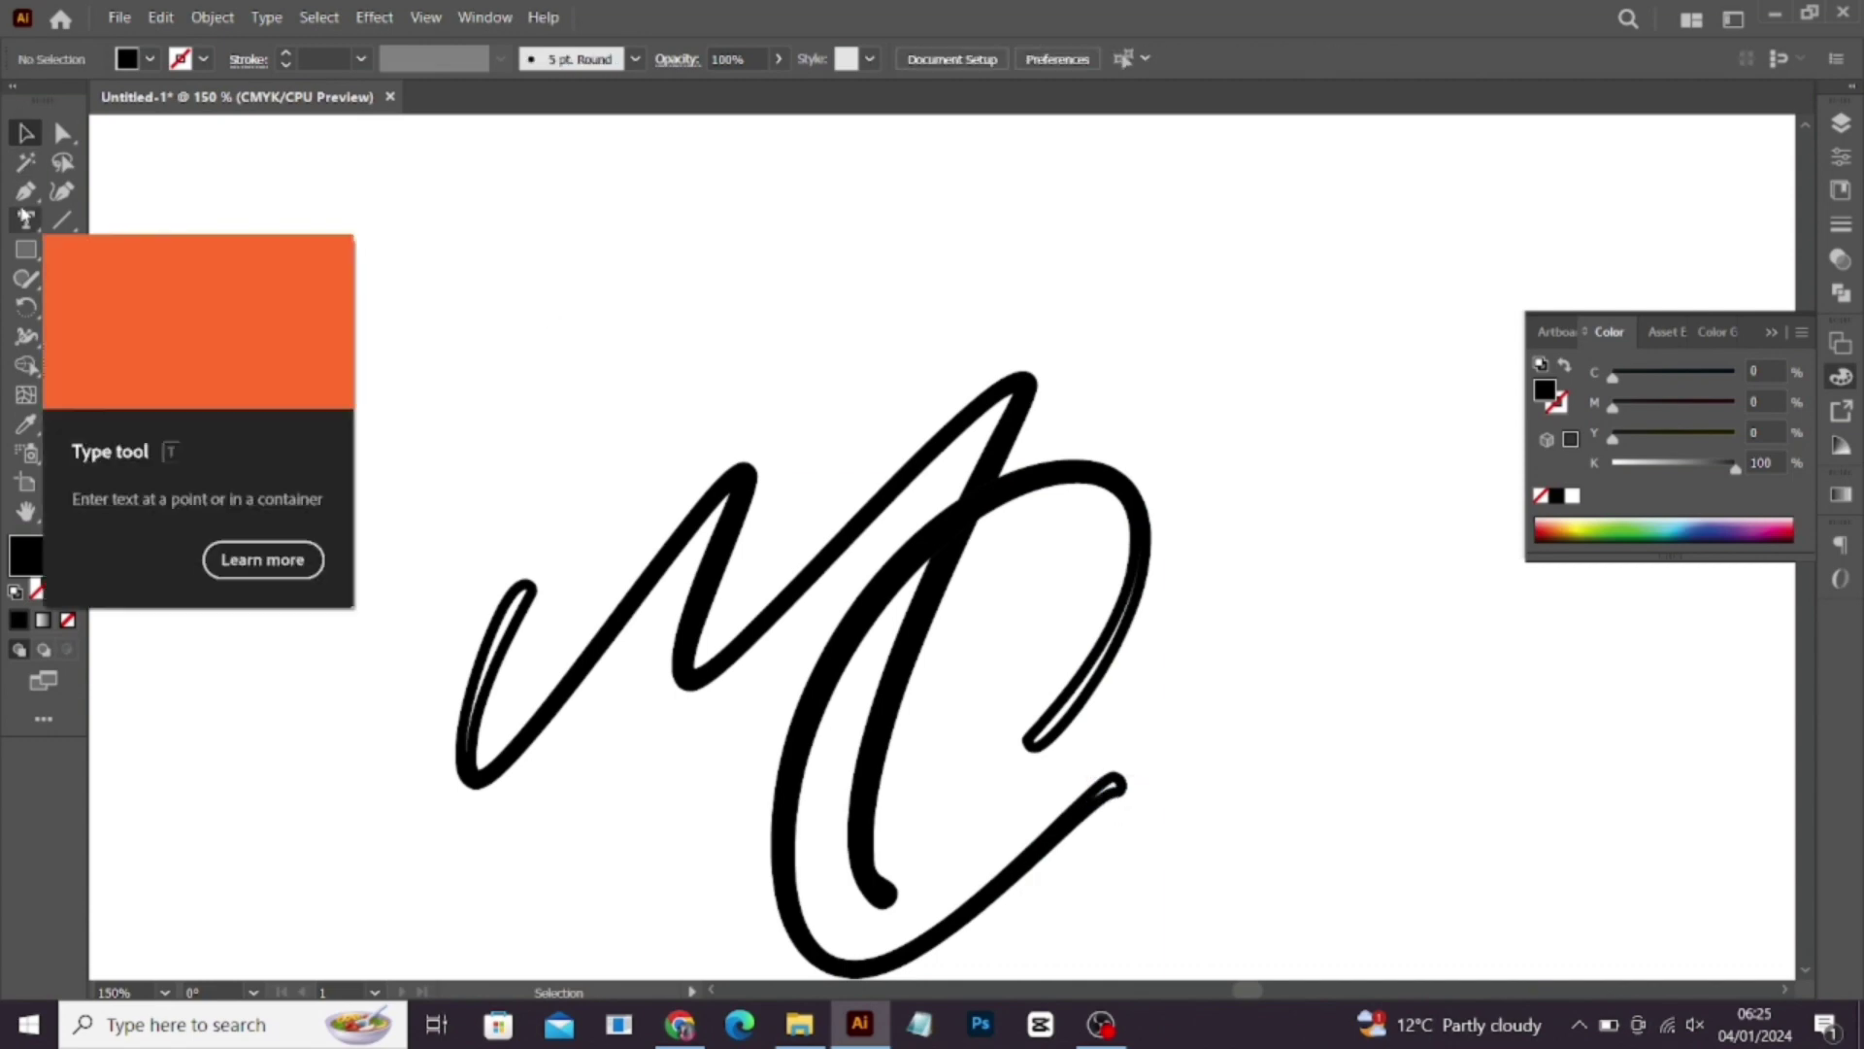
Step: Draw a small circle above the tall stroke's tip with a black, tapered-profile outline
drag(26, 250, 126, 304)
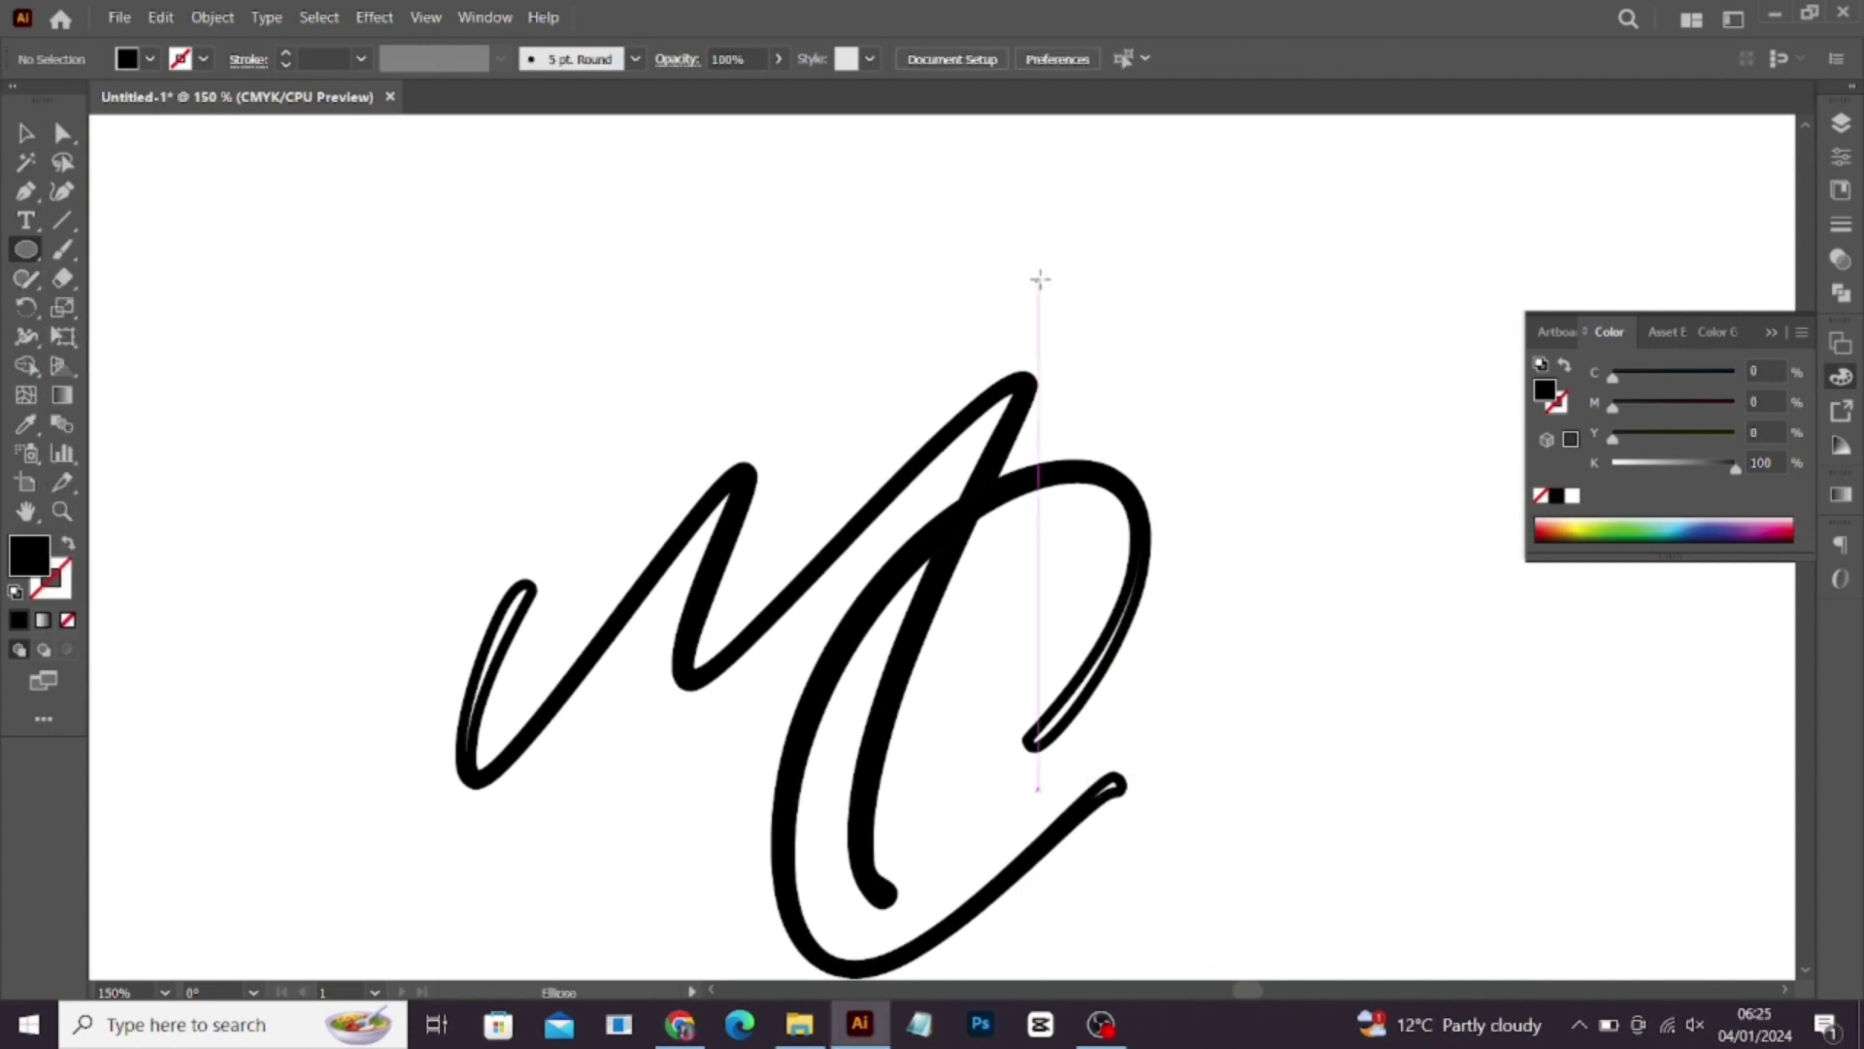
mouse_move(1044, 280)
mouse_down()
mouse_move(1092, 353)
mouse_move(1078, 318)
mouse_up()
click(26, 133)
click(59, 594)
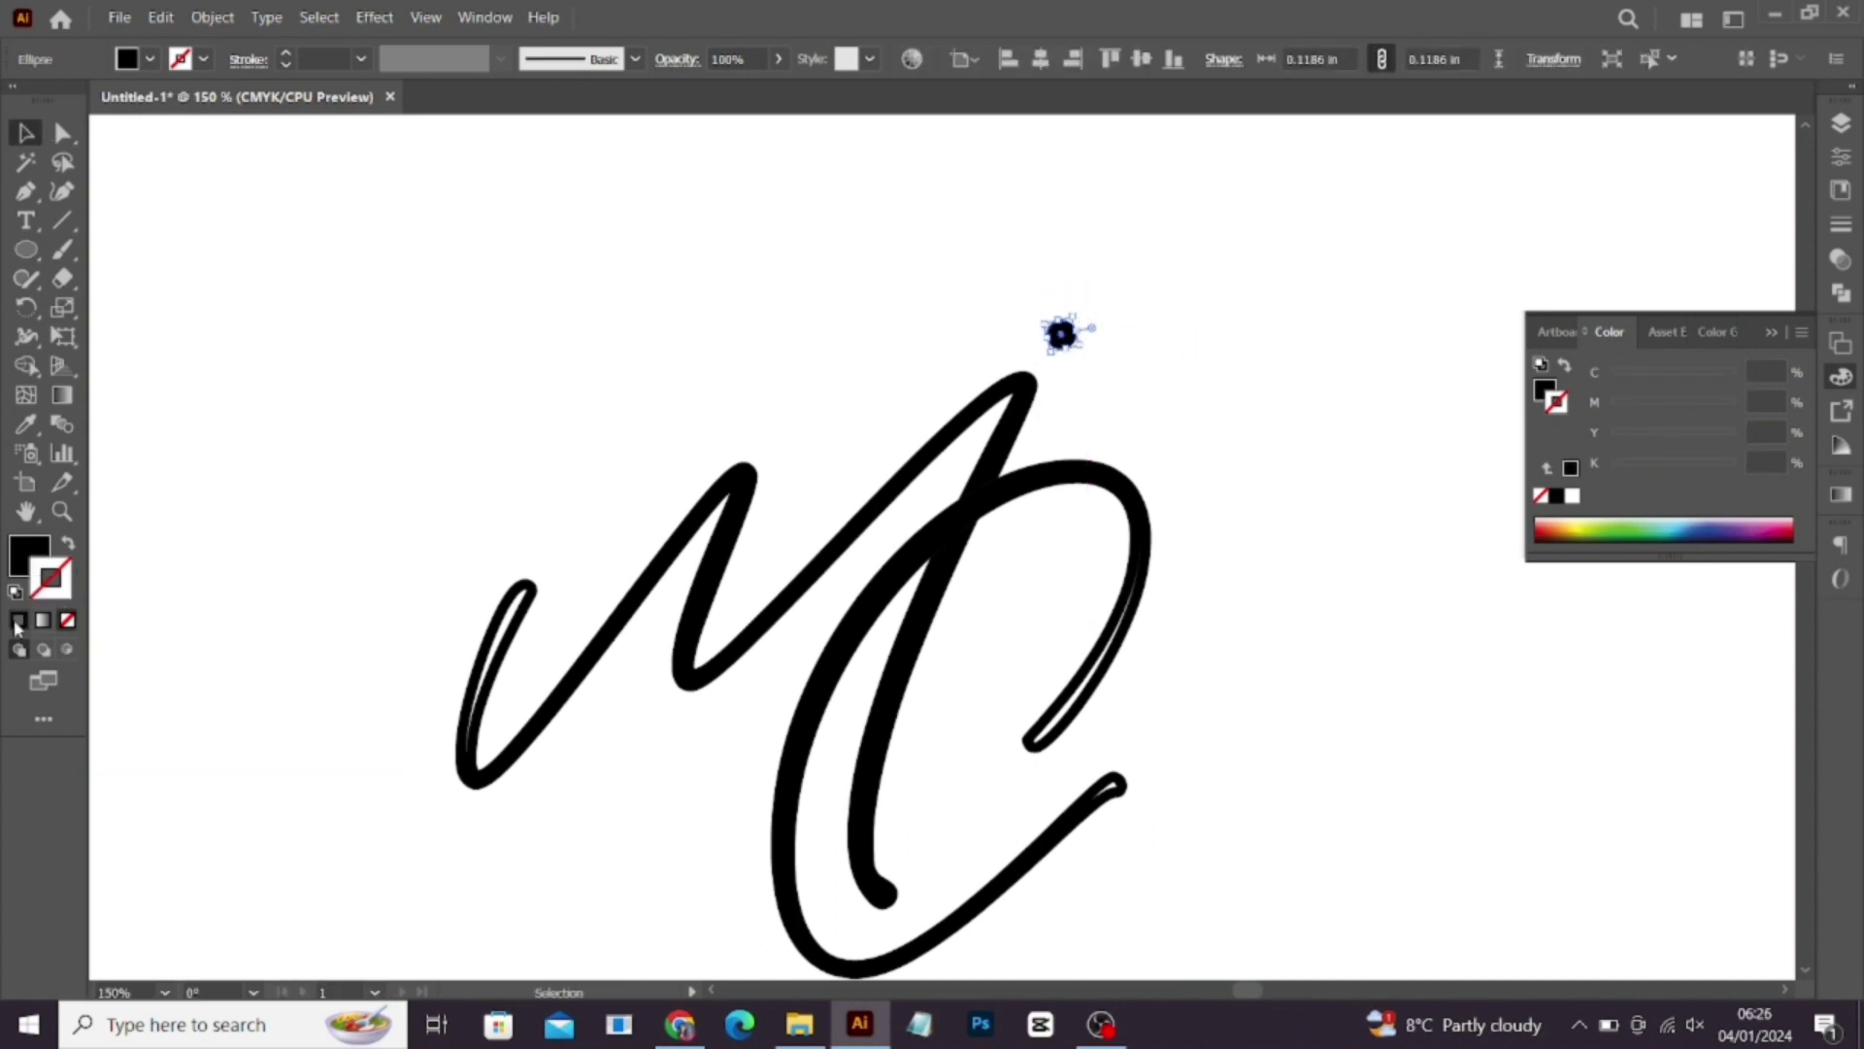
click(18, 619)
click(468, 63)
click(427, 137)
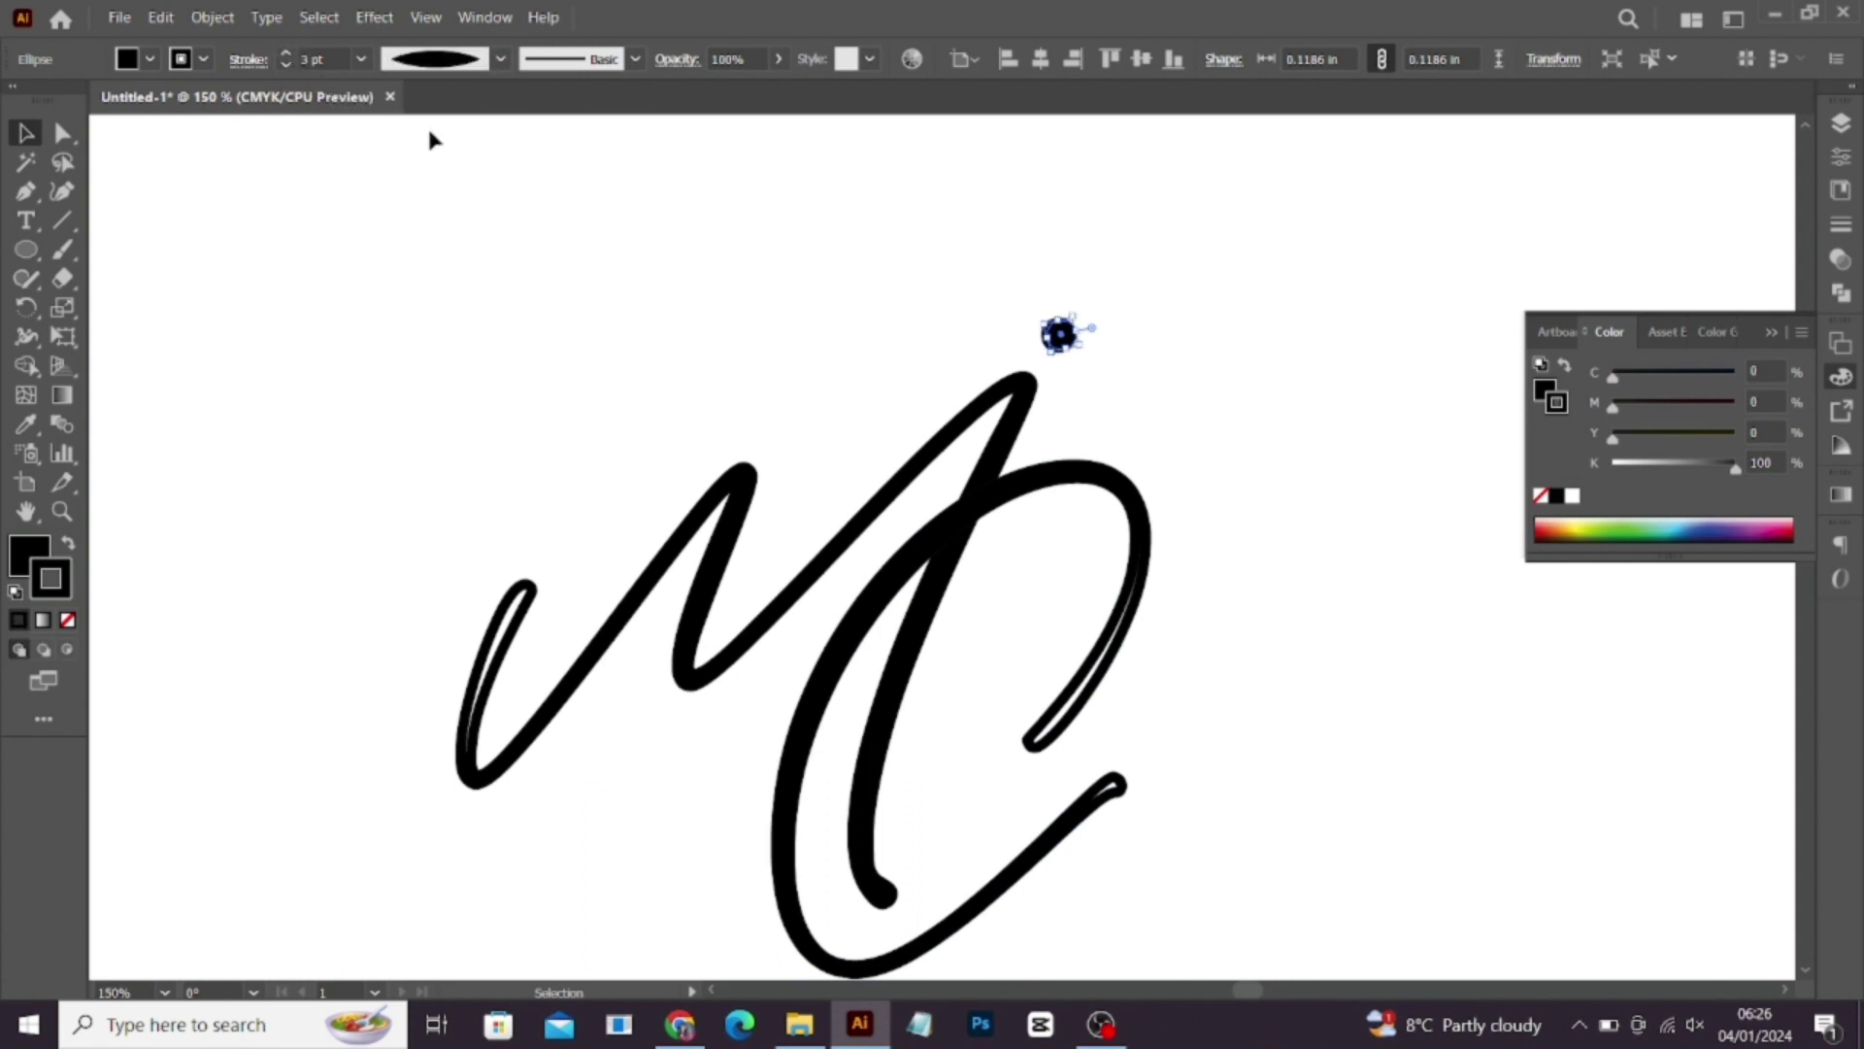
Step: Fill the small circle with white and tuck away the colour panel
click(808, 254)
click(1060, 333)
key(x)
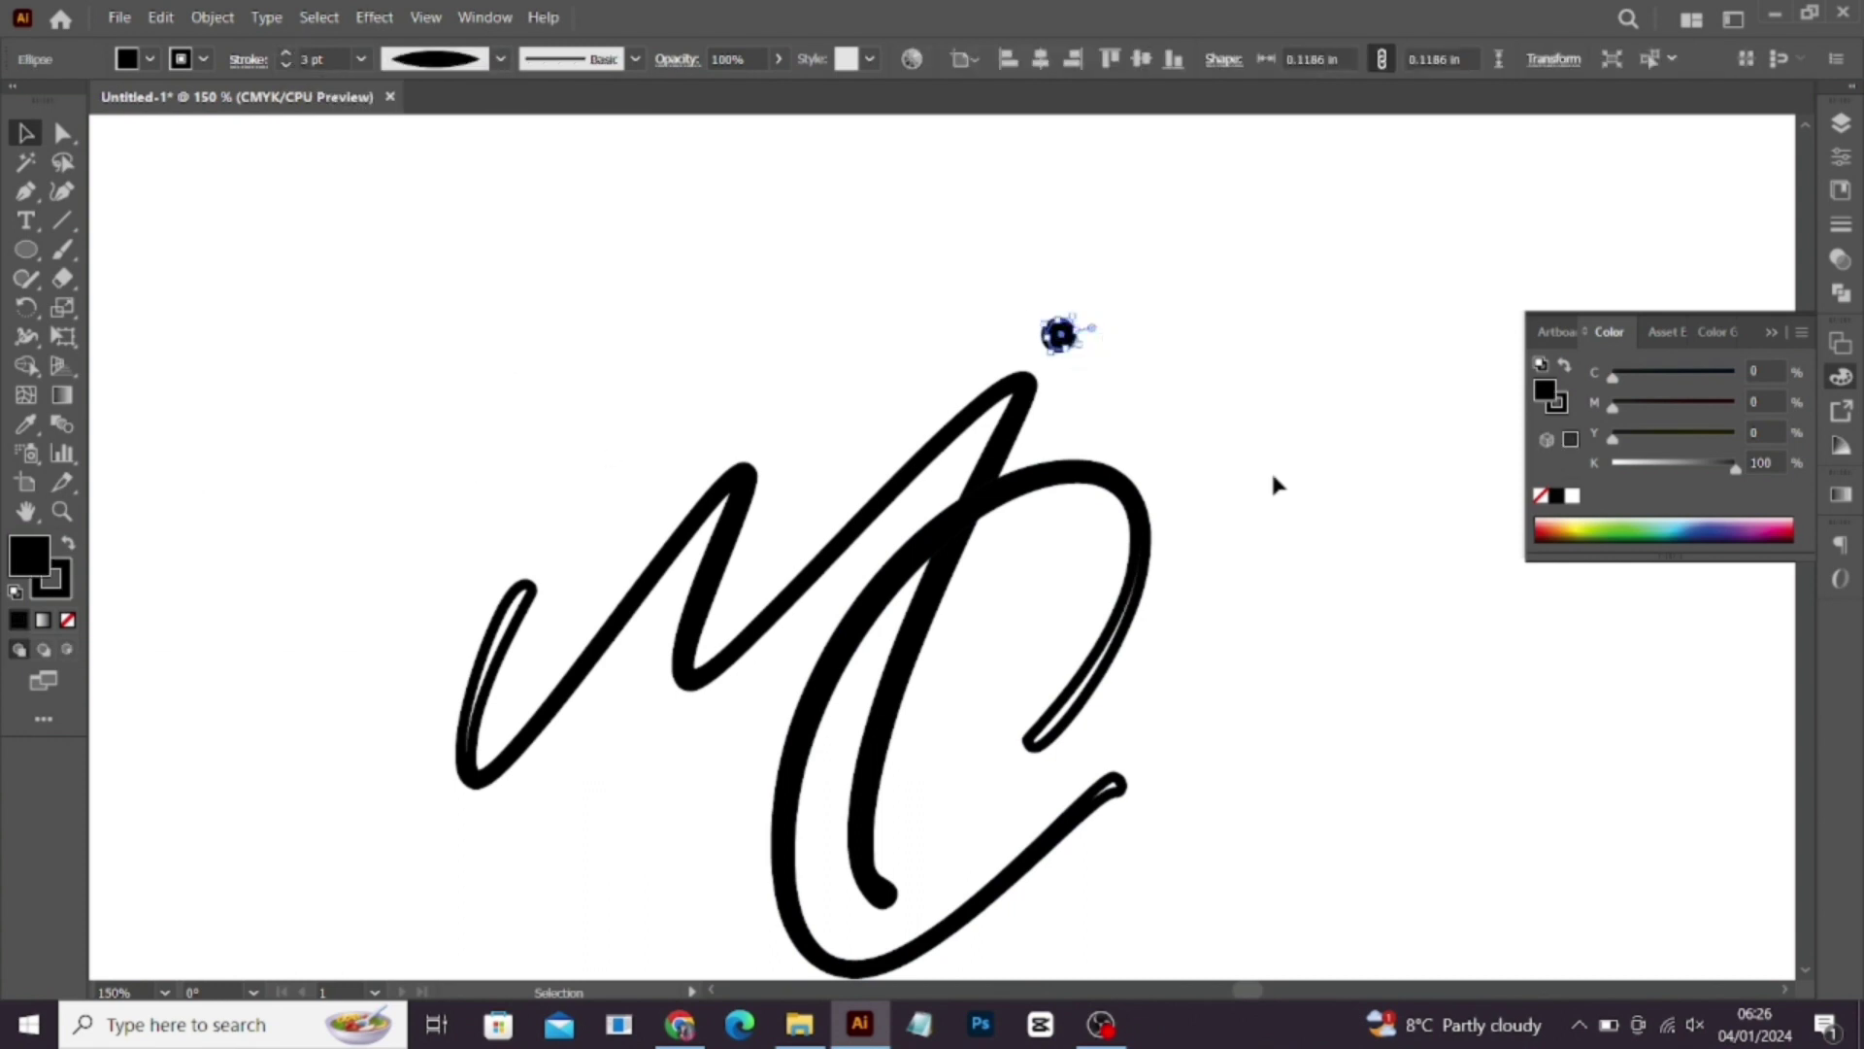
click(1574, 496)
click(1379, 394)
click(1767, 335)
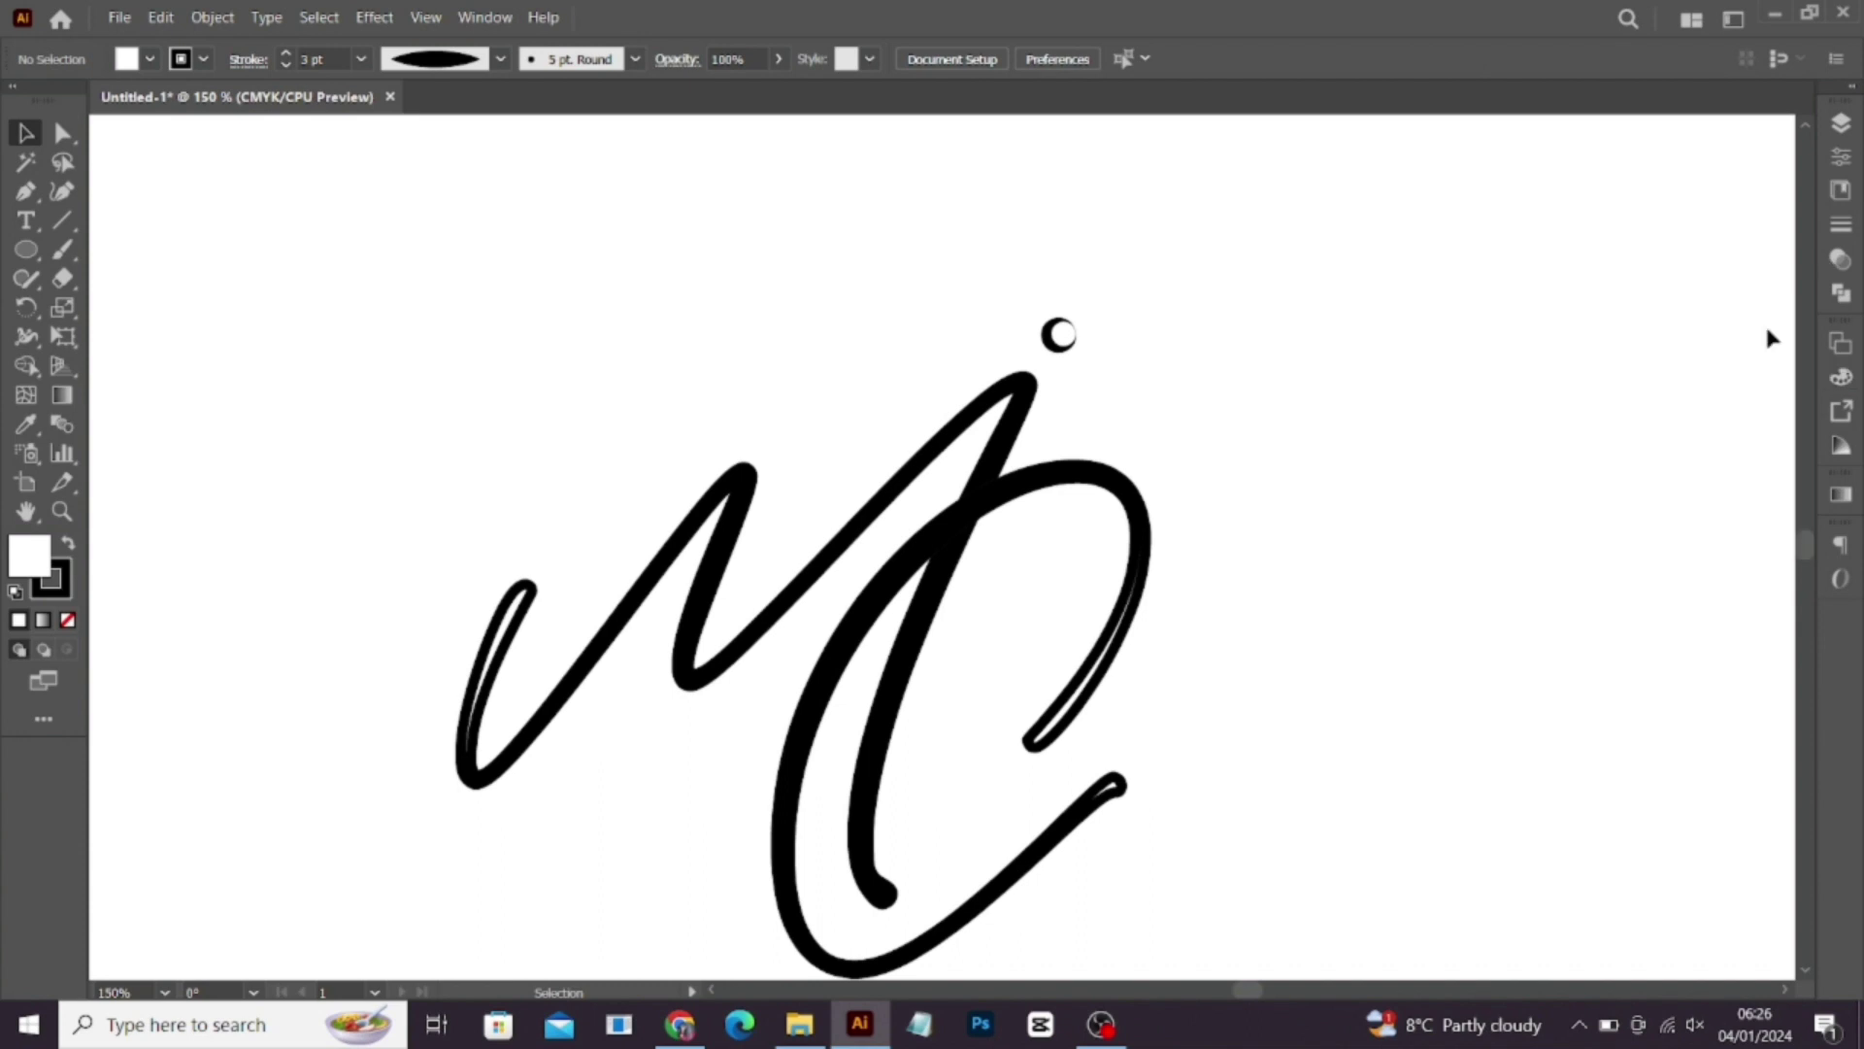
click(1144, 544)
Step: Select the M strokes, both C strokes and the small circle together
shift+click(1059, 334)
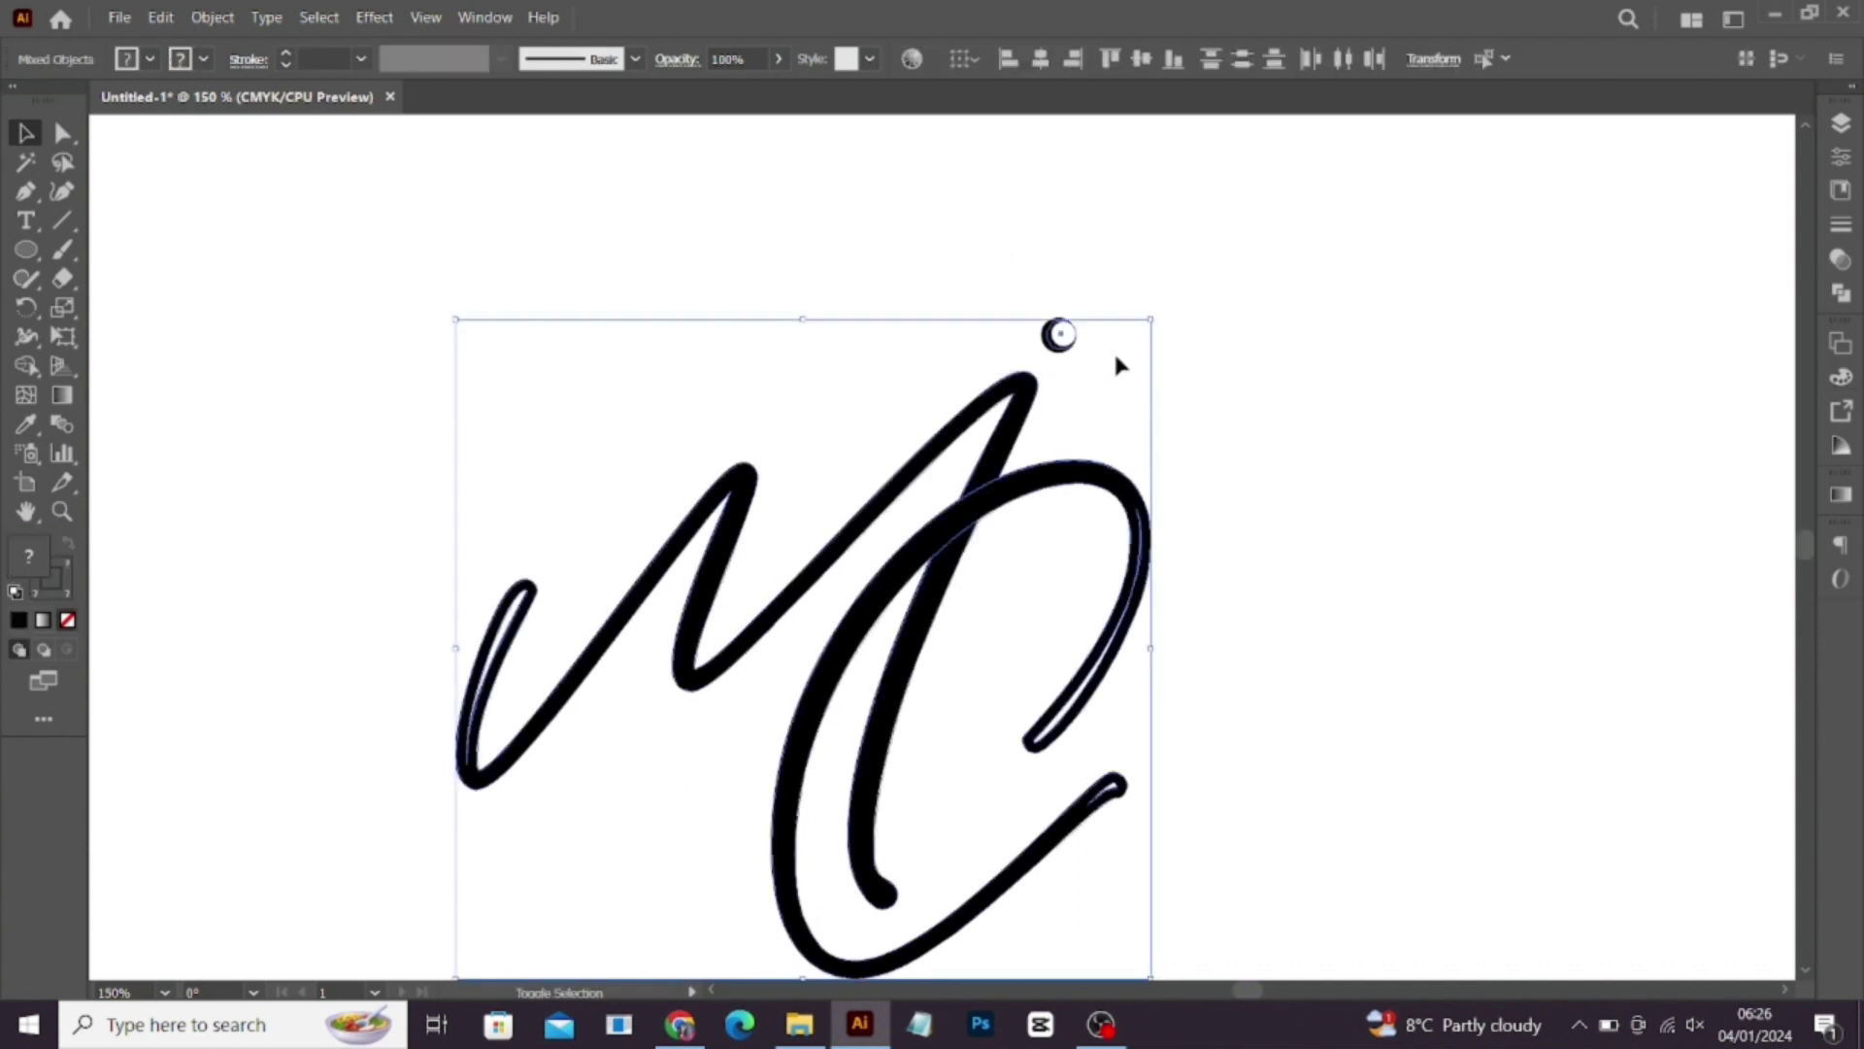
click(930, 598)
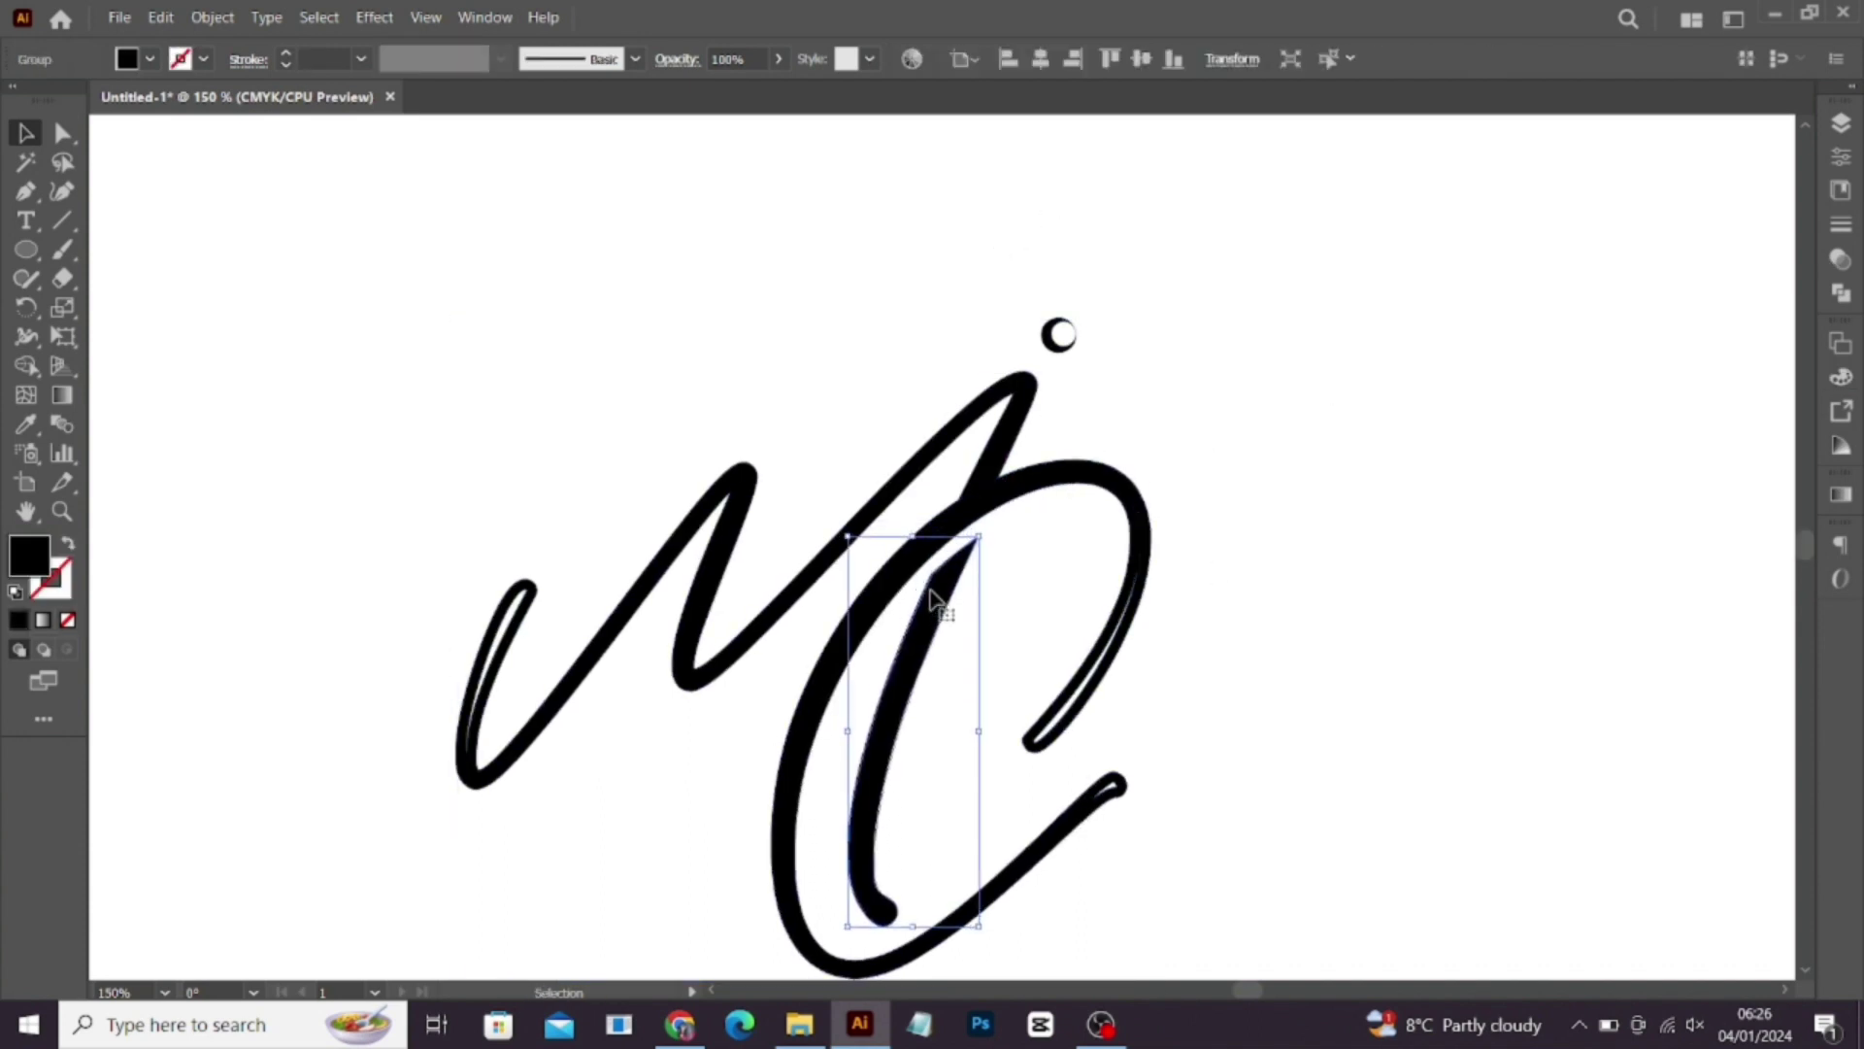
click(1027, 380)
shift+click(1058, 330)
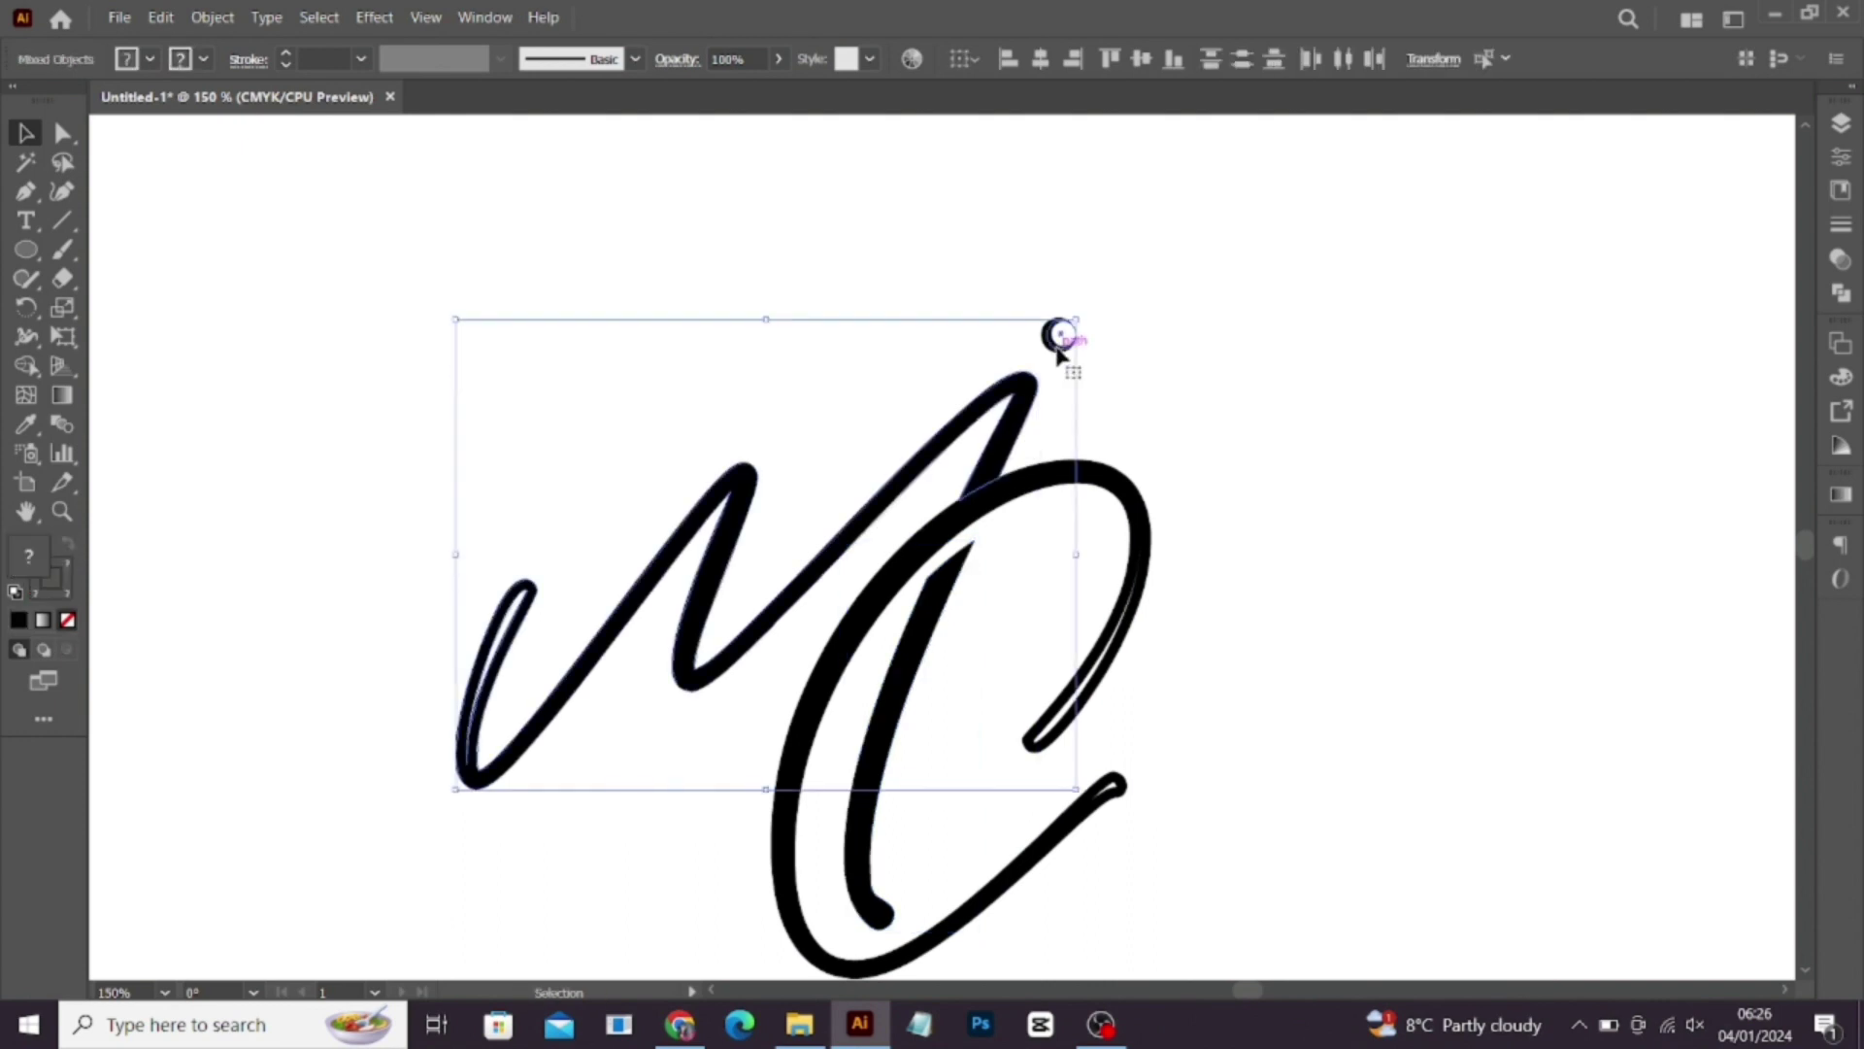
click(947, 581)
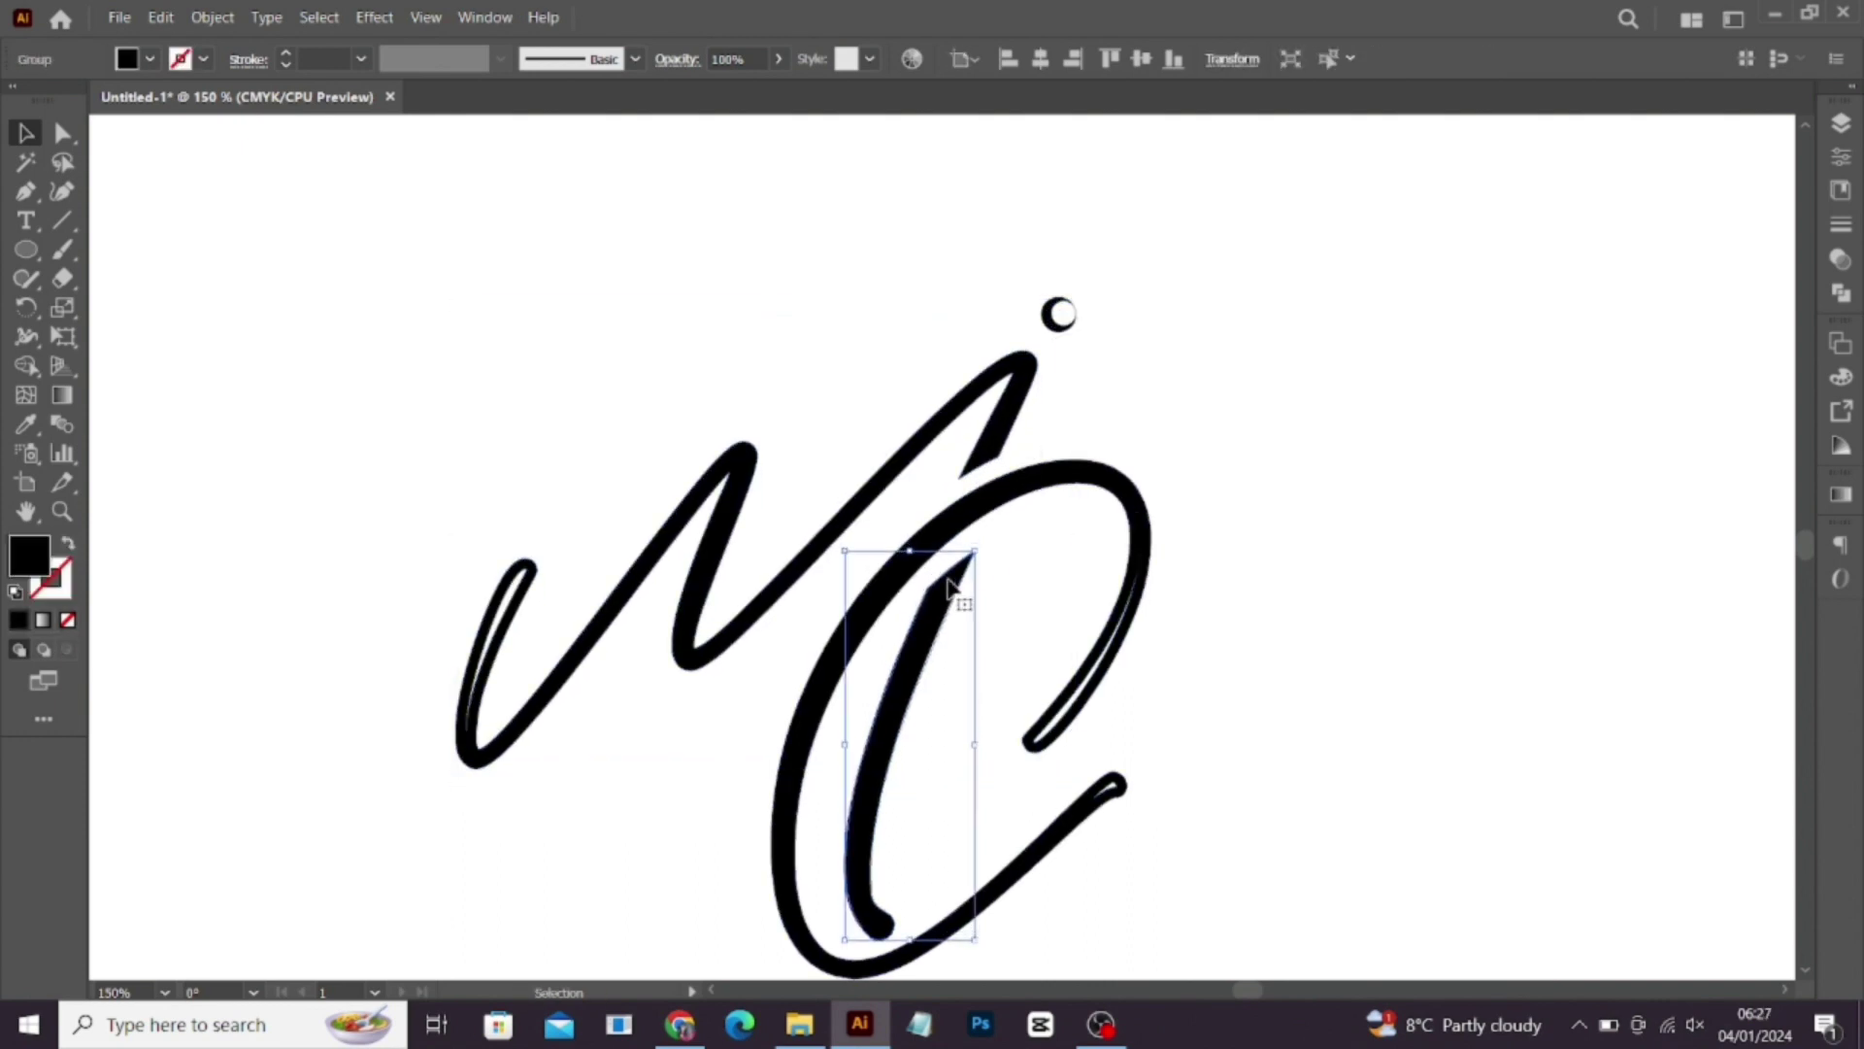
click(1132, 478)
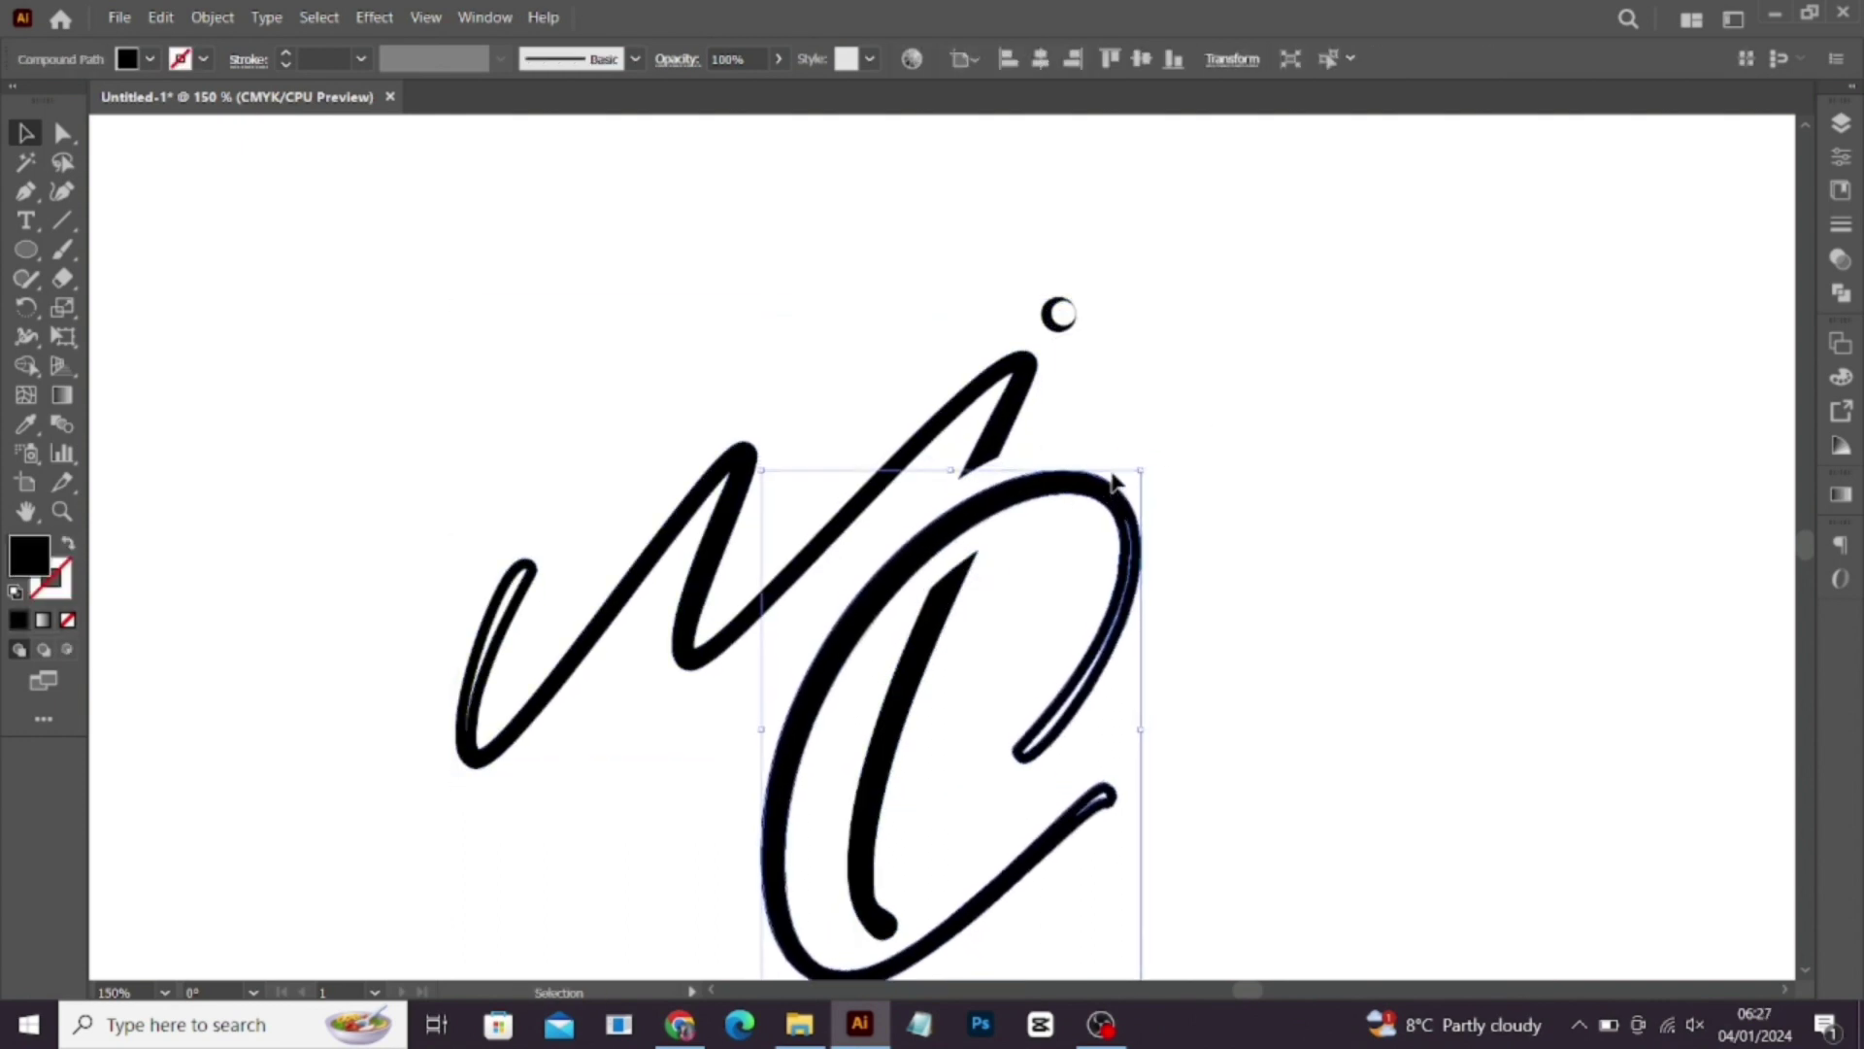
click(1182, 441)
key(ctrl+minus)
key(ctrl+minus)
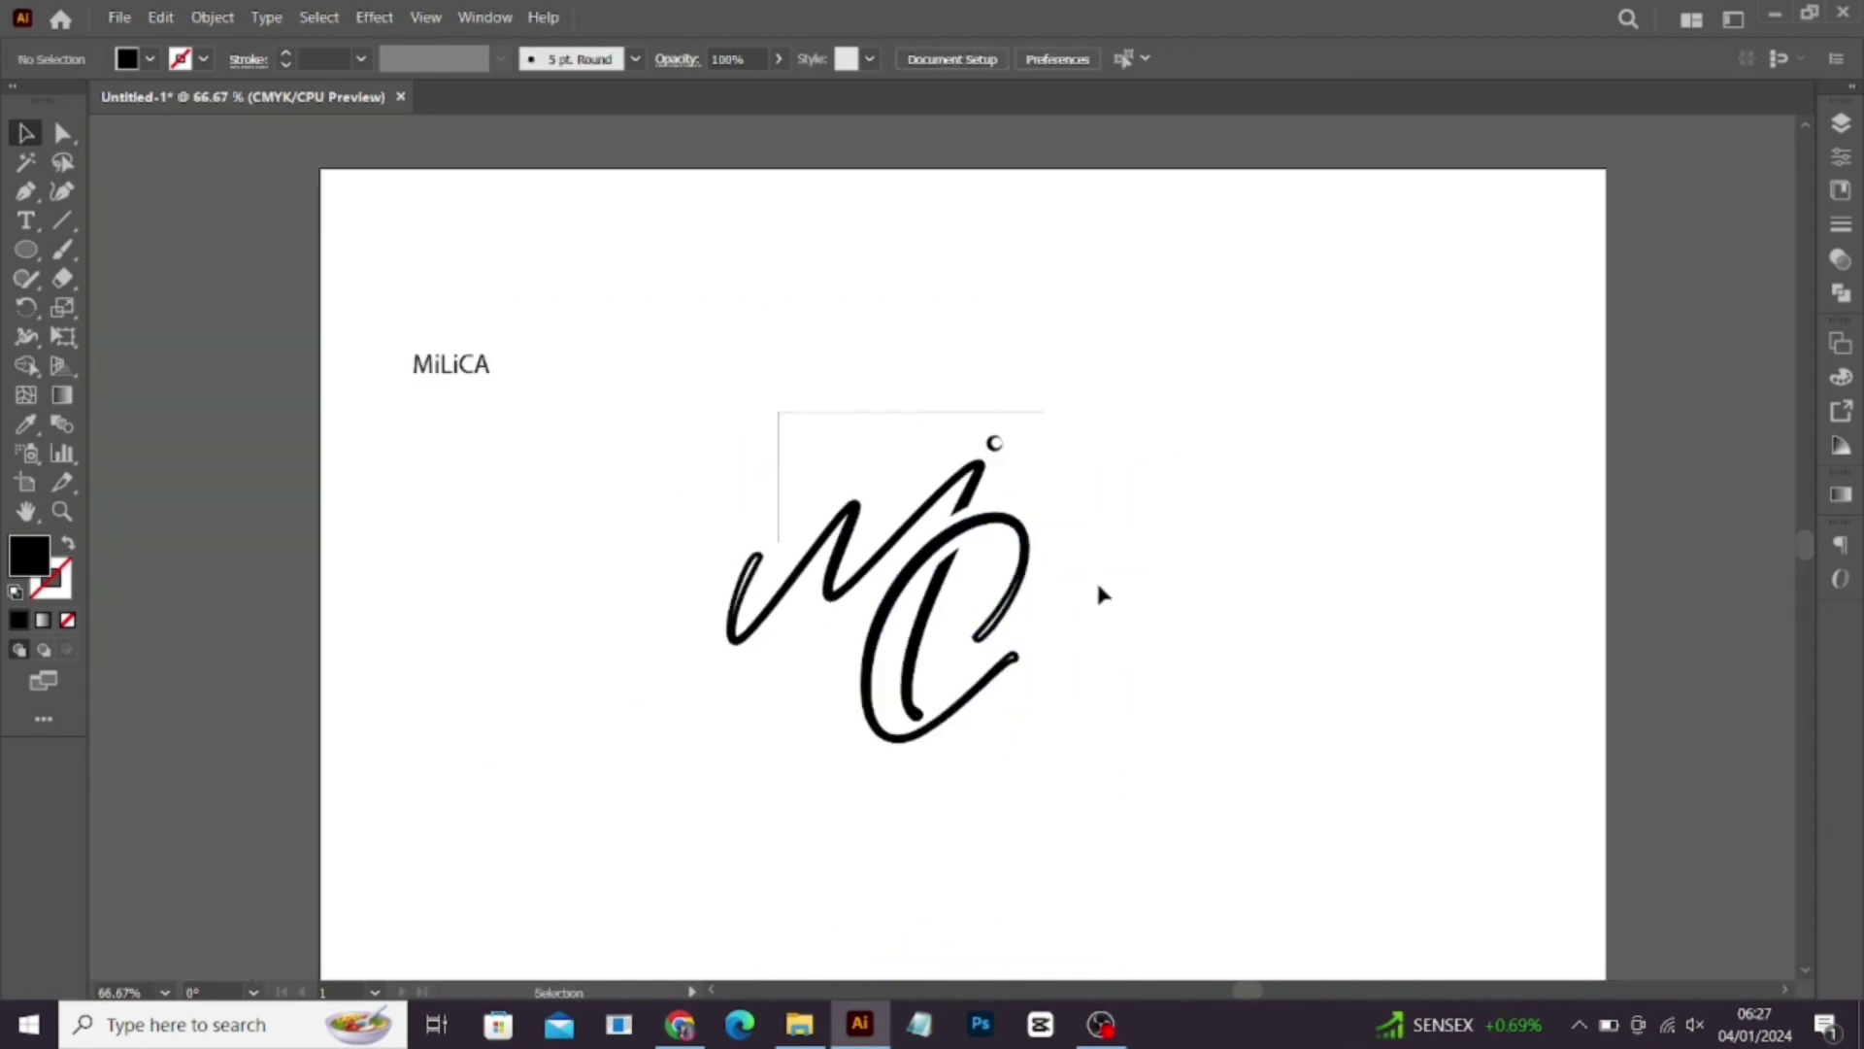
Step: Group the monogram pieces, scale the group up, and move the name label up and left
right_click(935, 497)
click(989, 652)
drag(1031, 589, 1240, 636)
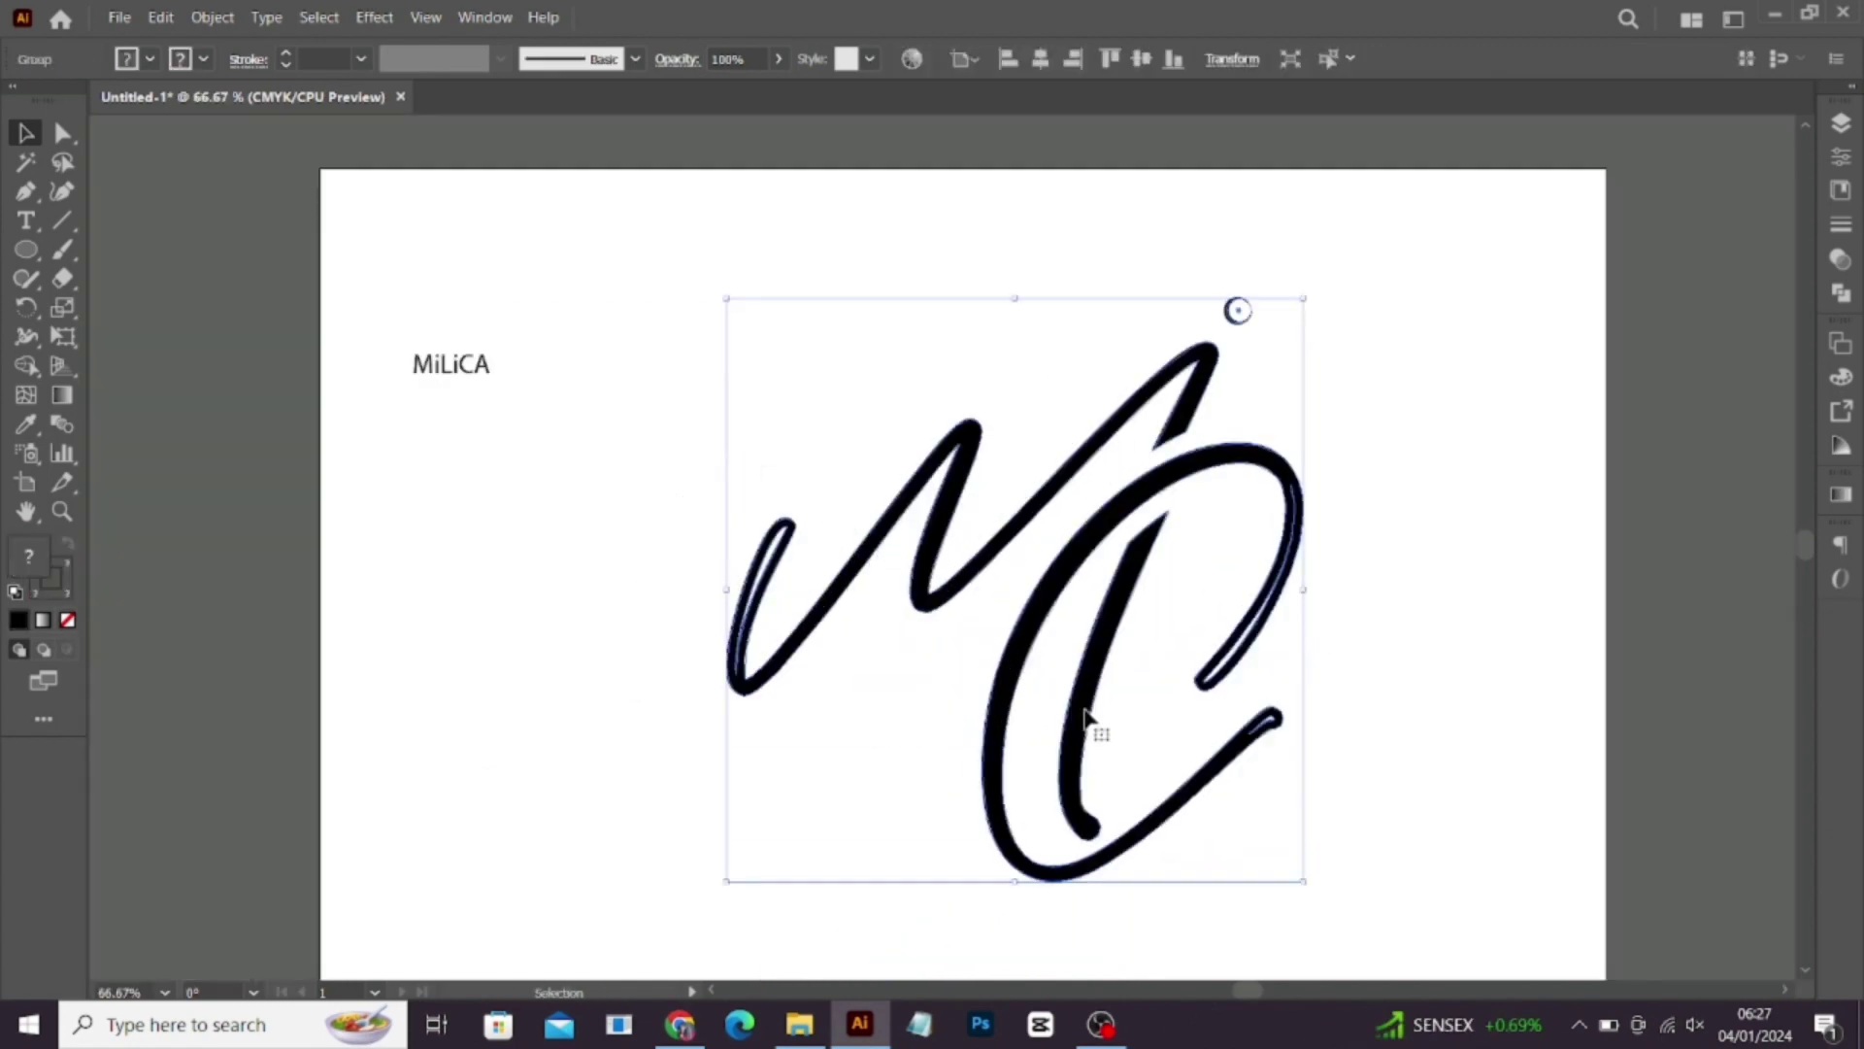
key(h)
drag(413, 750, 375, 657)
key(ctrl+minus)
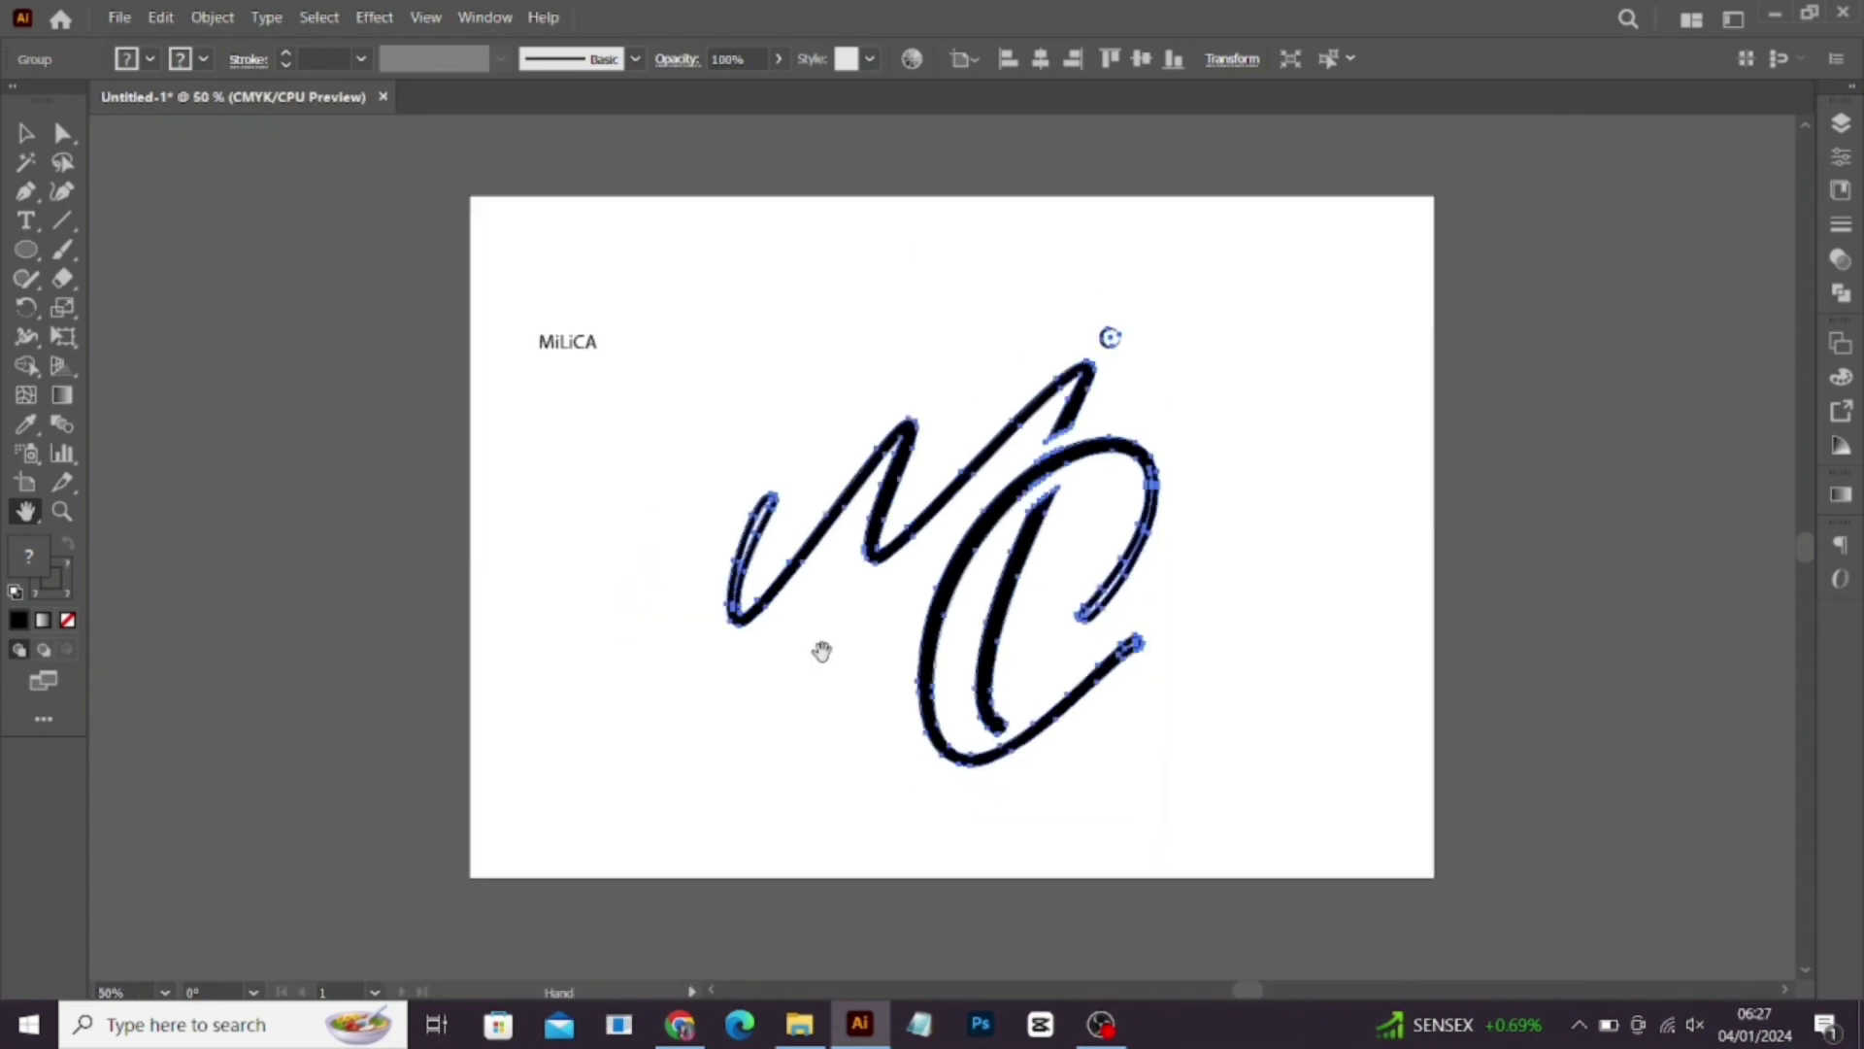
click(23, 134)
click(689, 315)
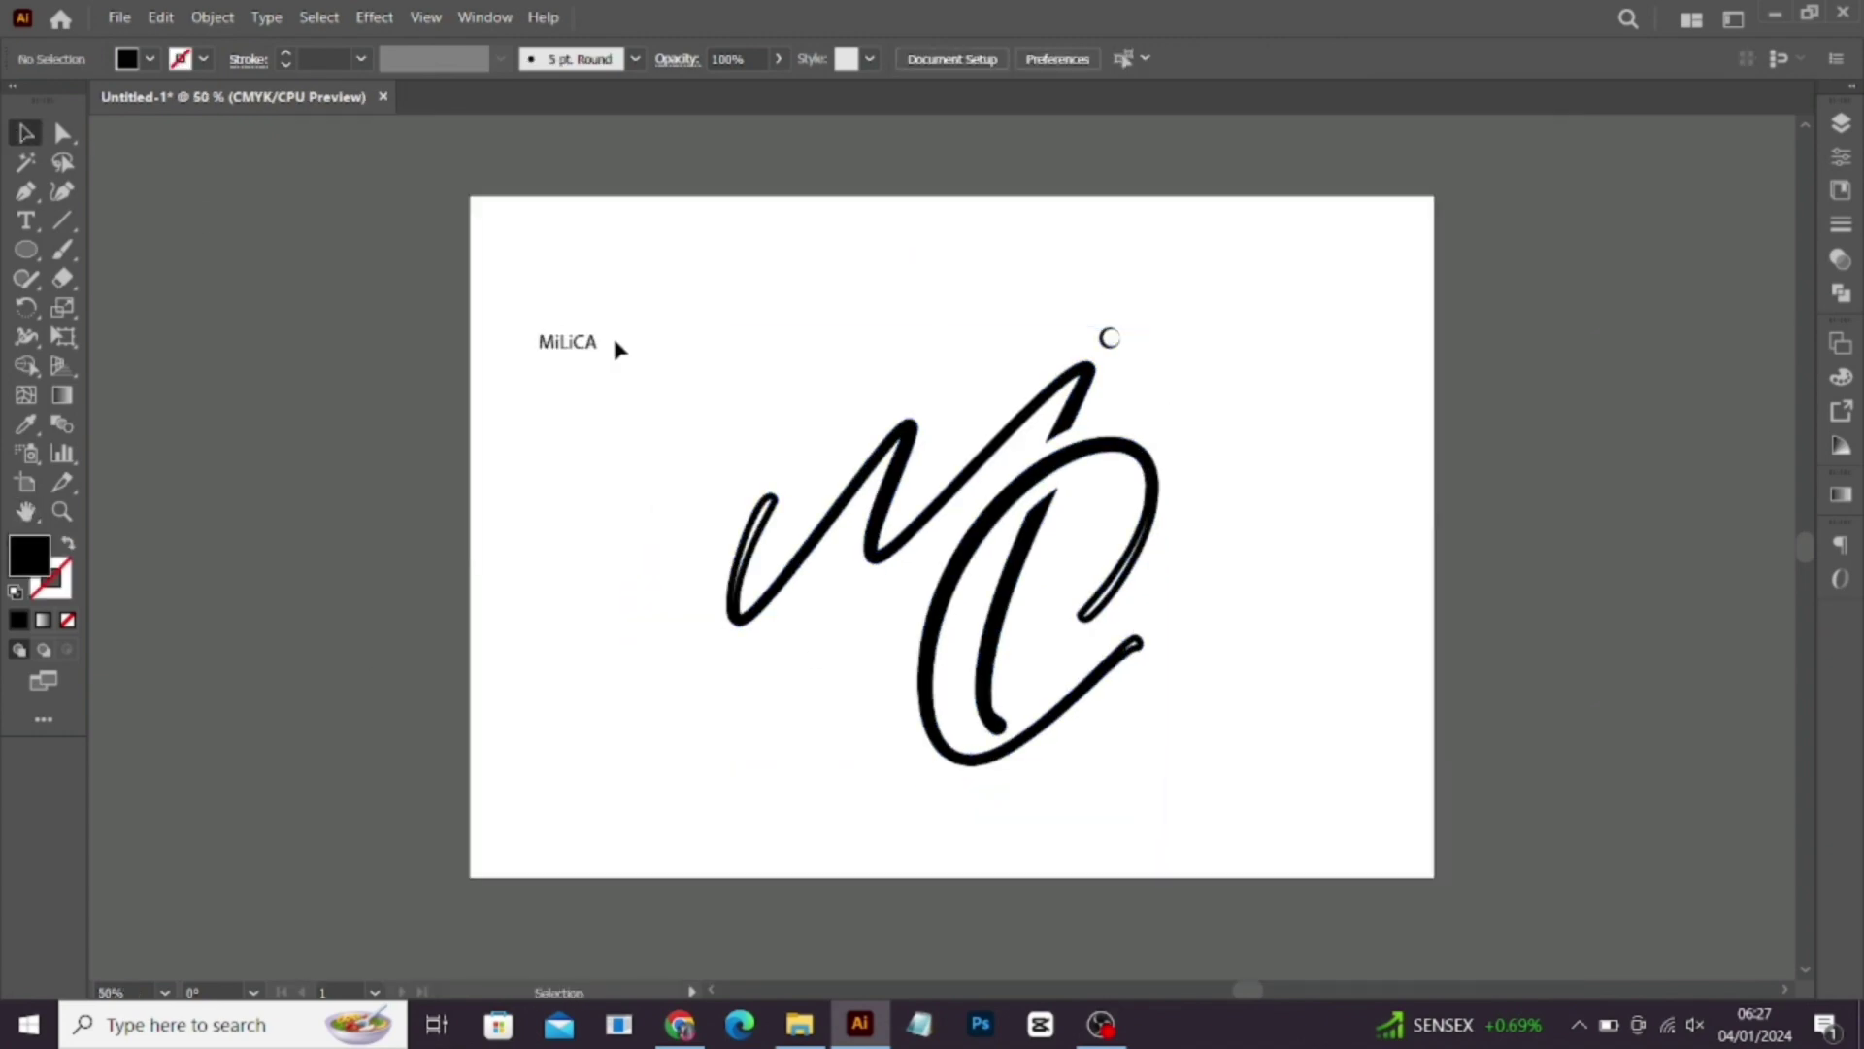
drag(579, 353, 382, 260)
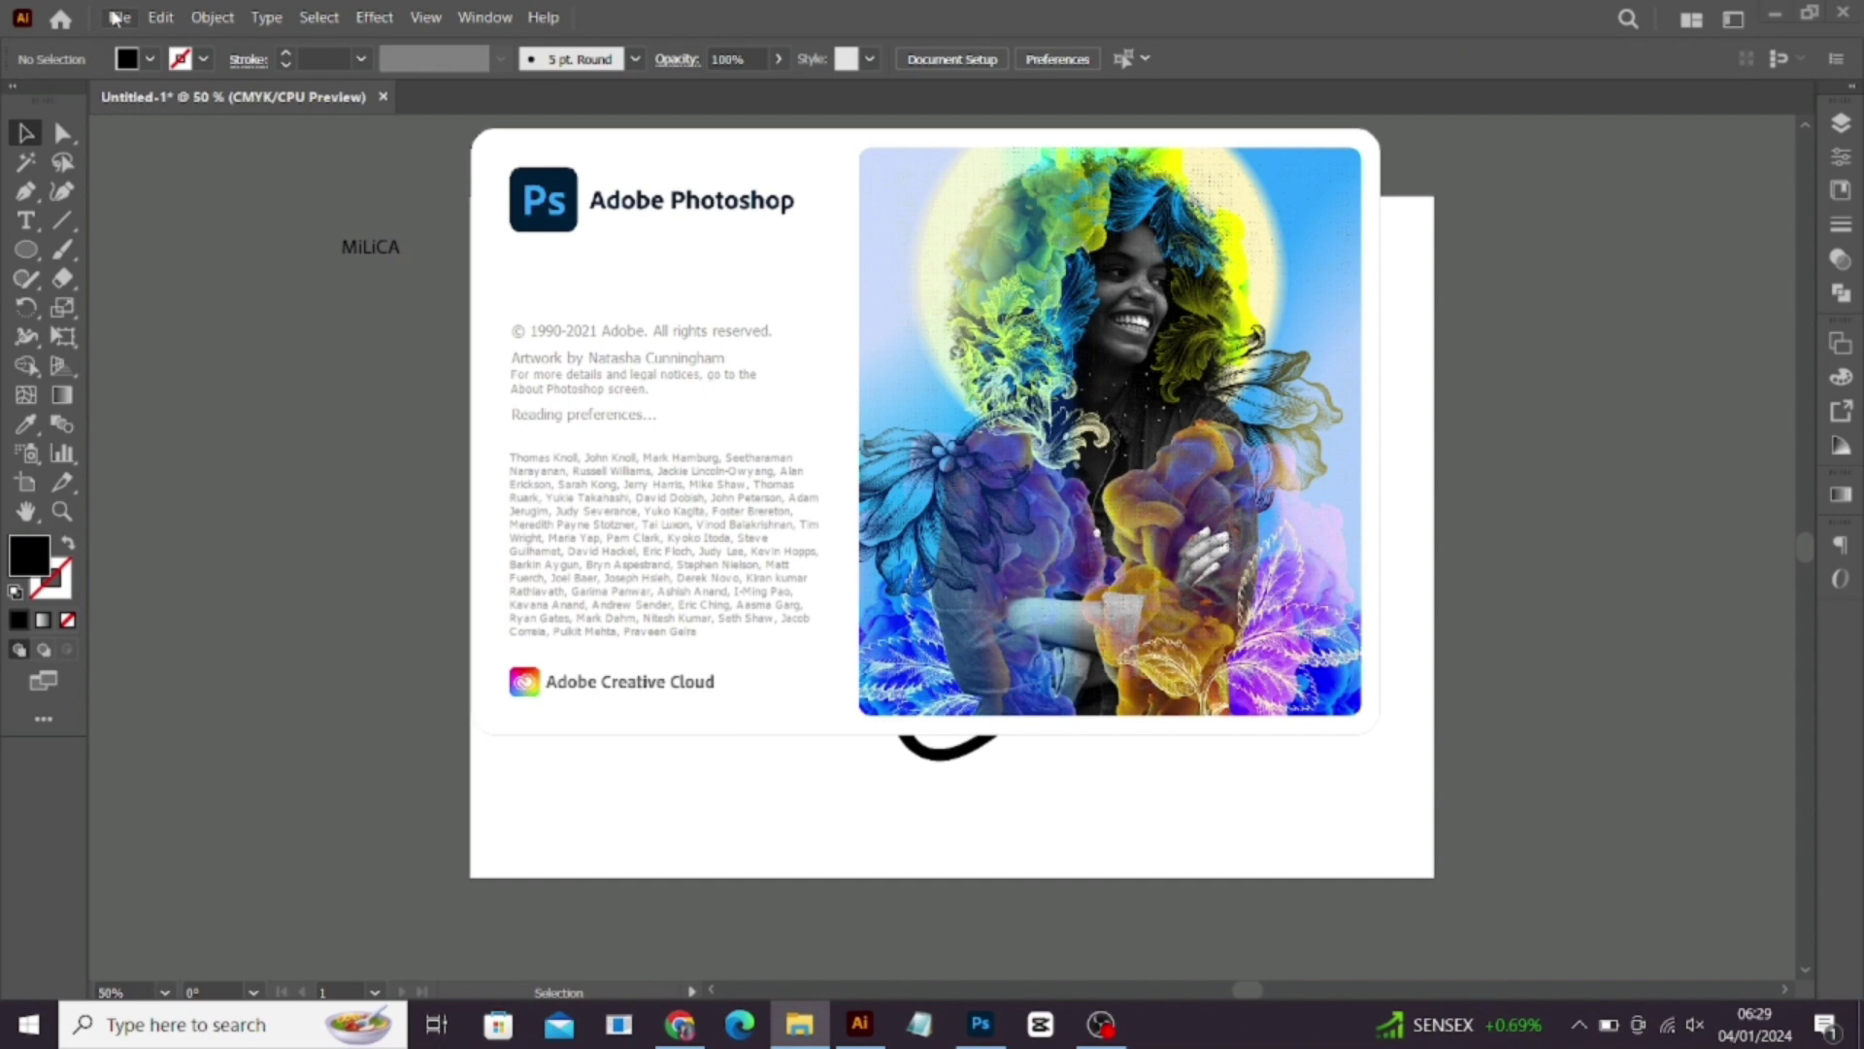
Step: Save the document with Save As as a new logo .ai file in Illustrator 2020 format
click(114, 18)
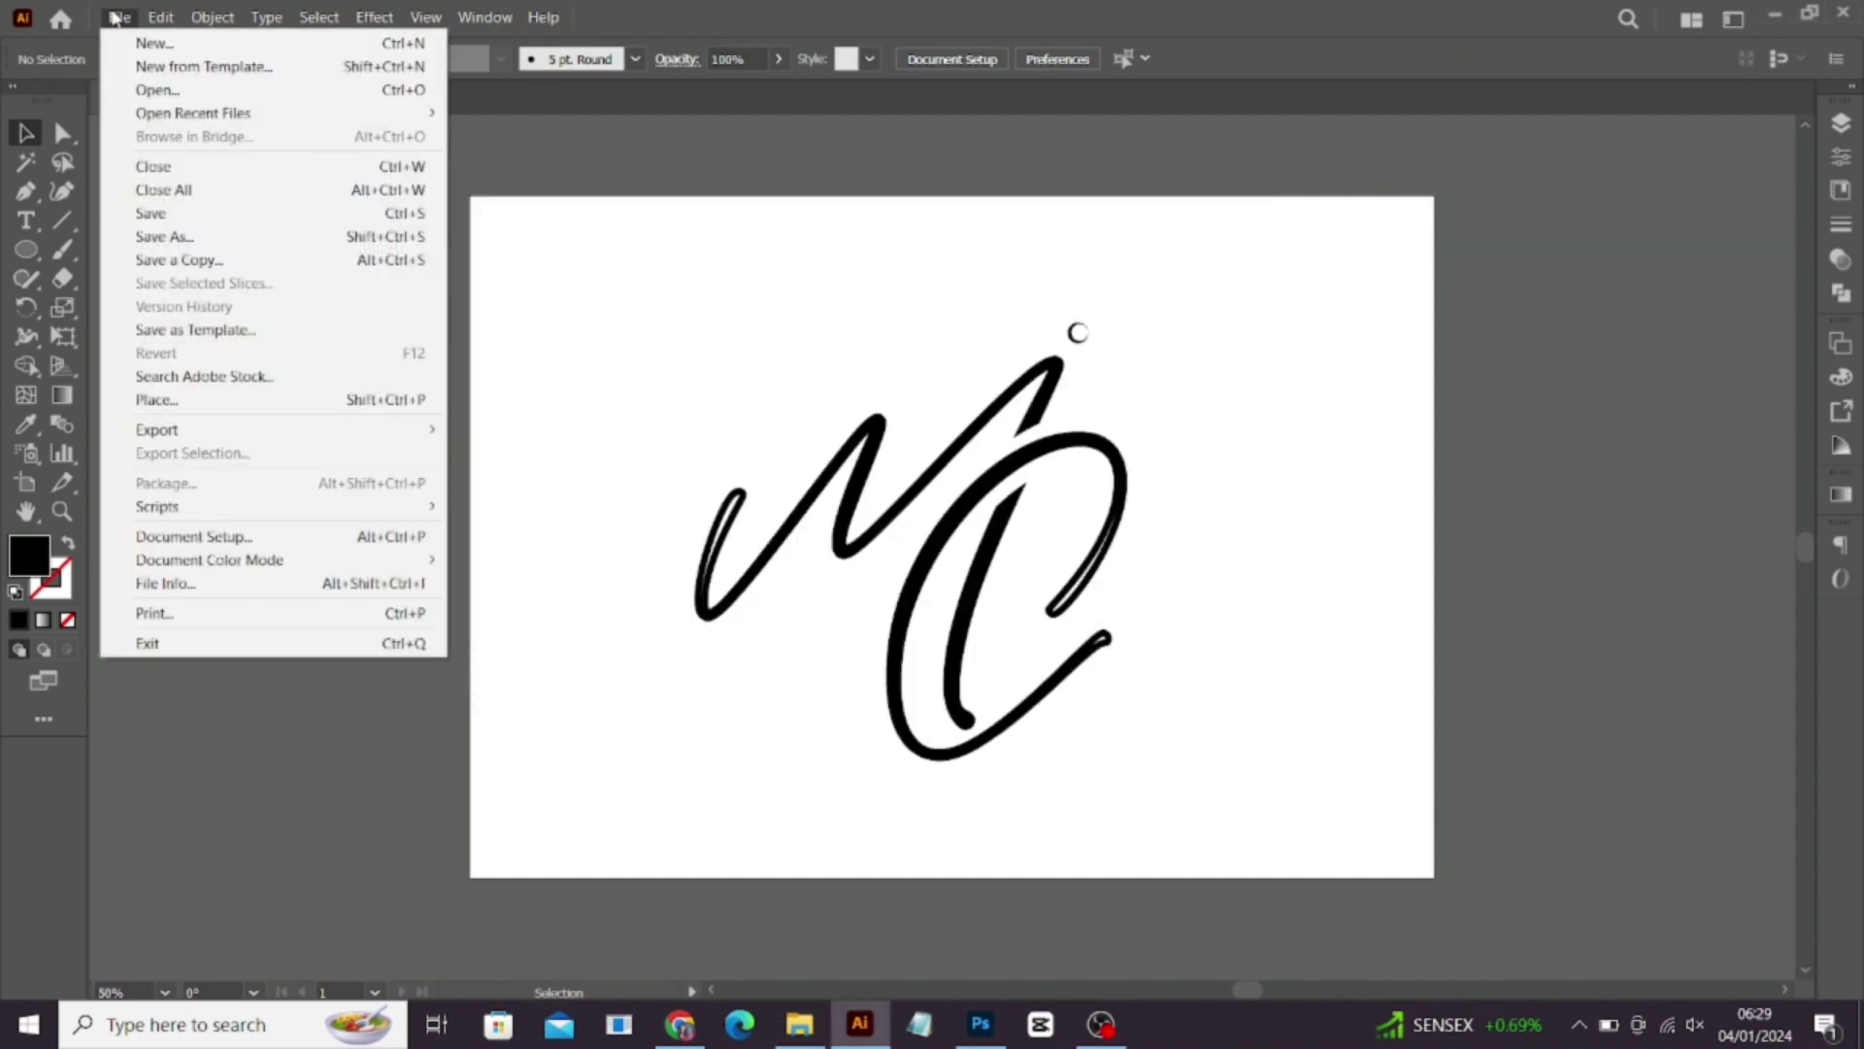
click(160, 238)
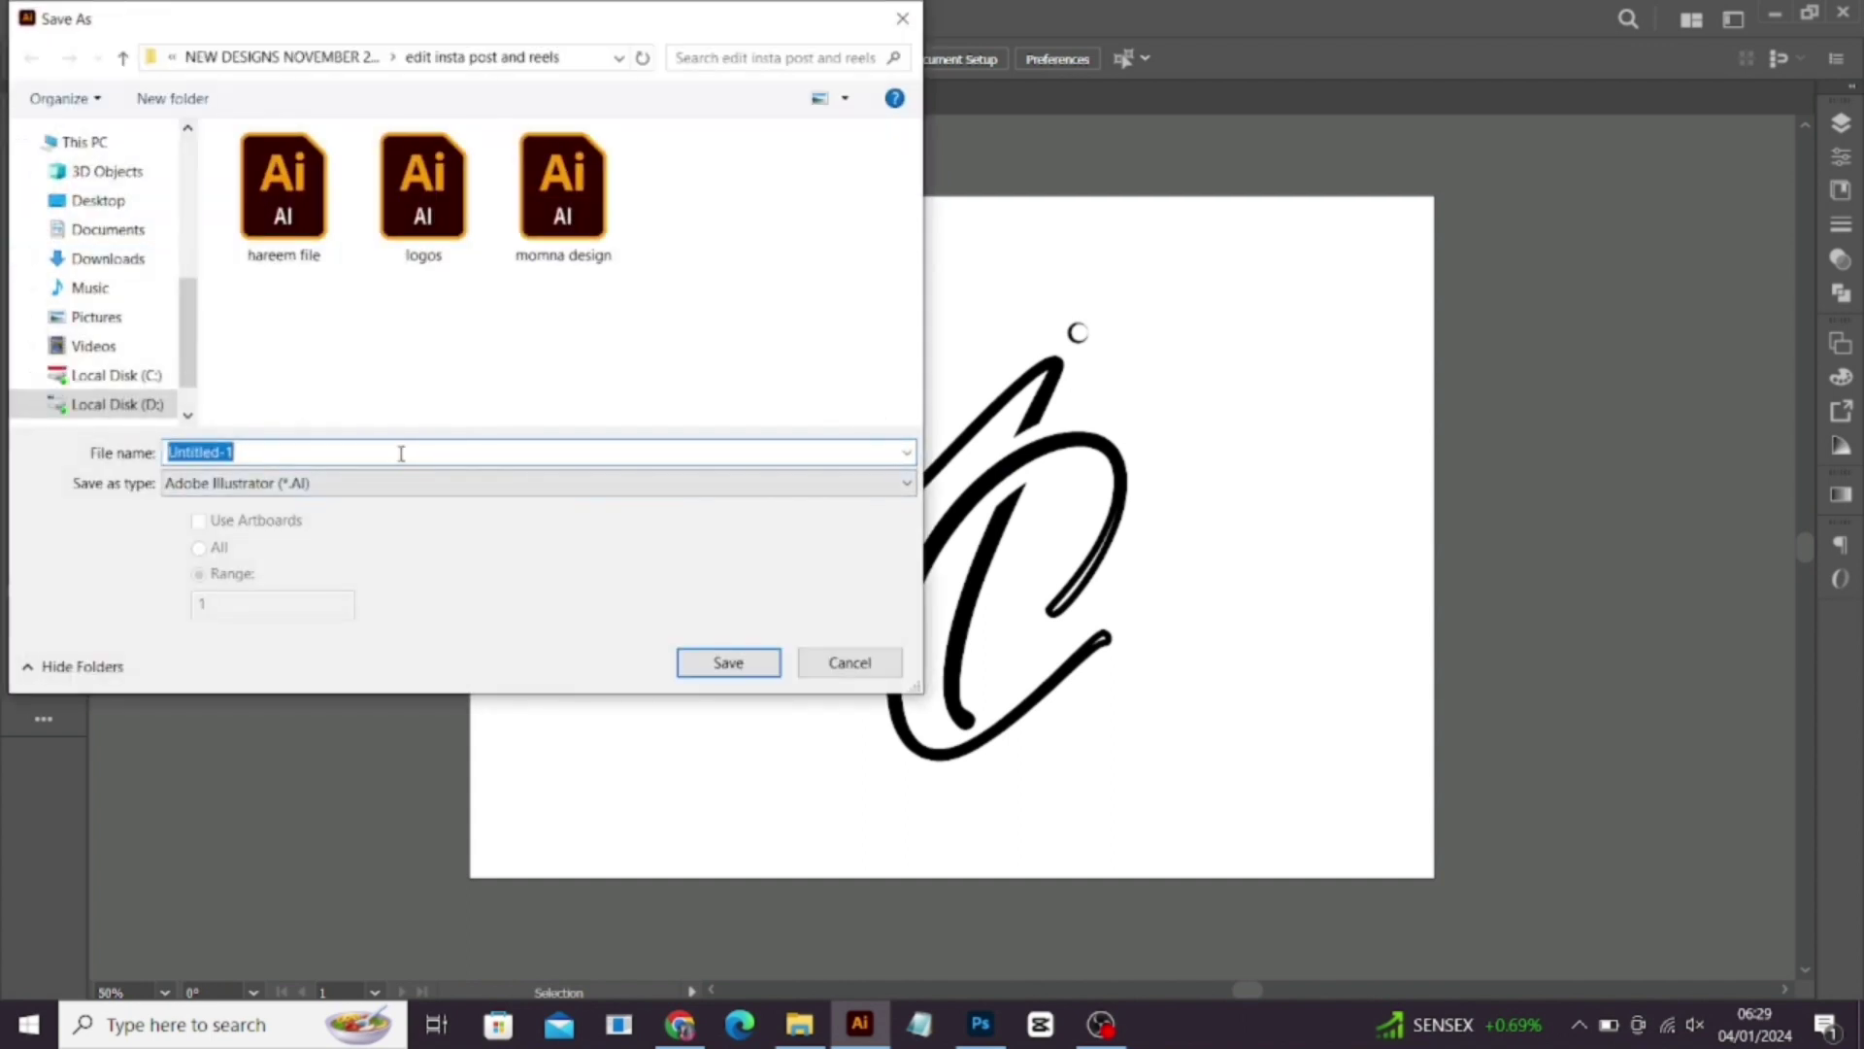
key(BackSpace)
text(milica logo)
click(714, 665)
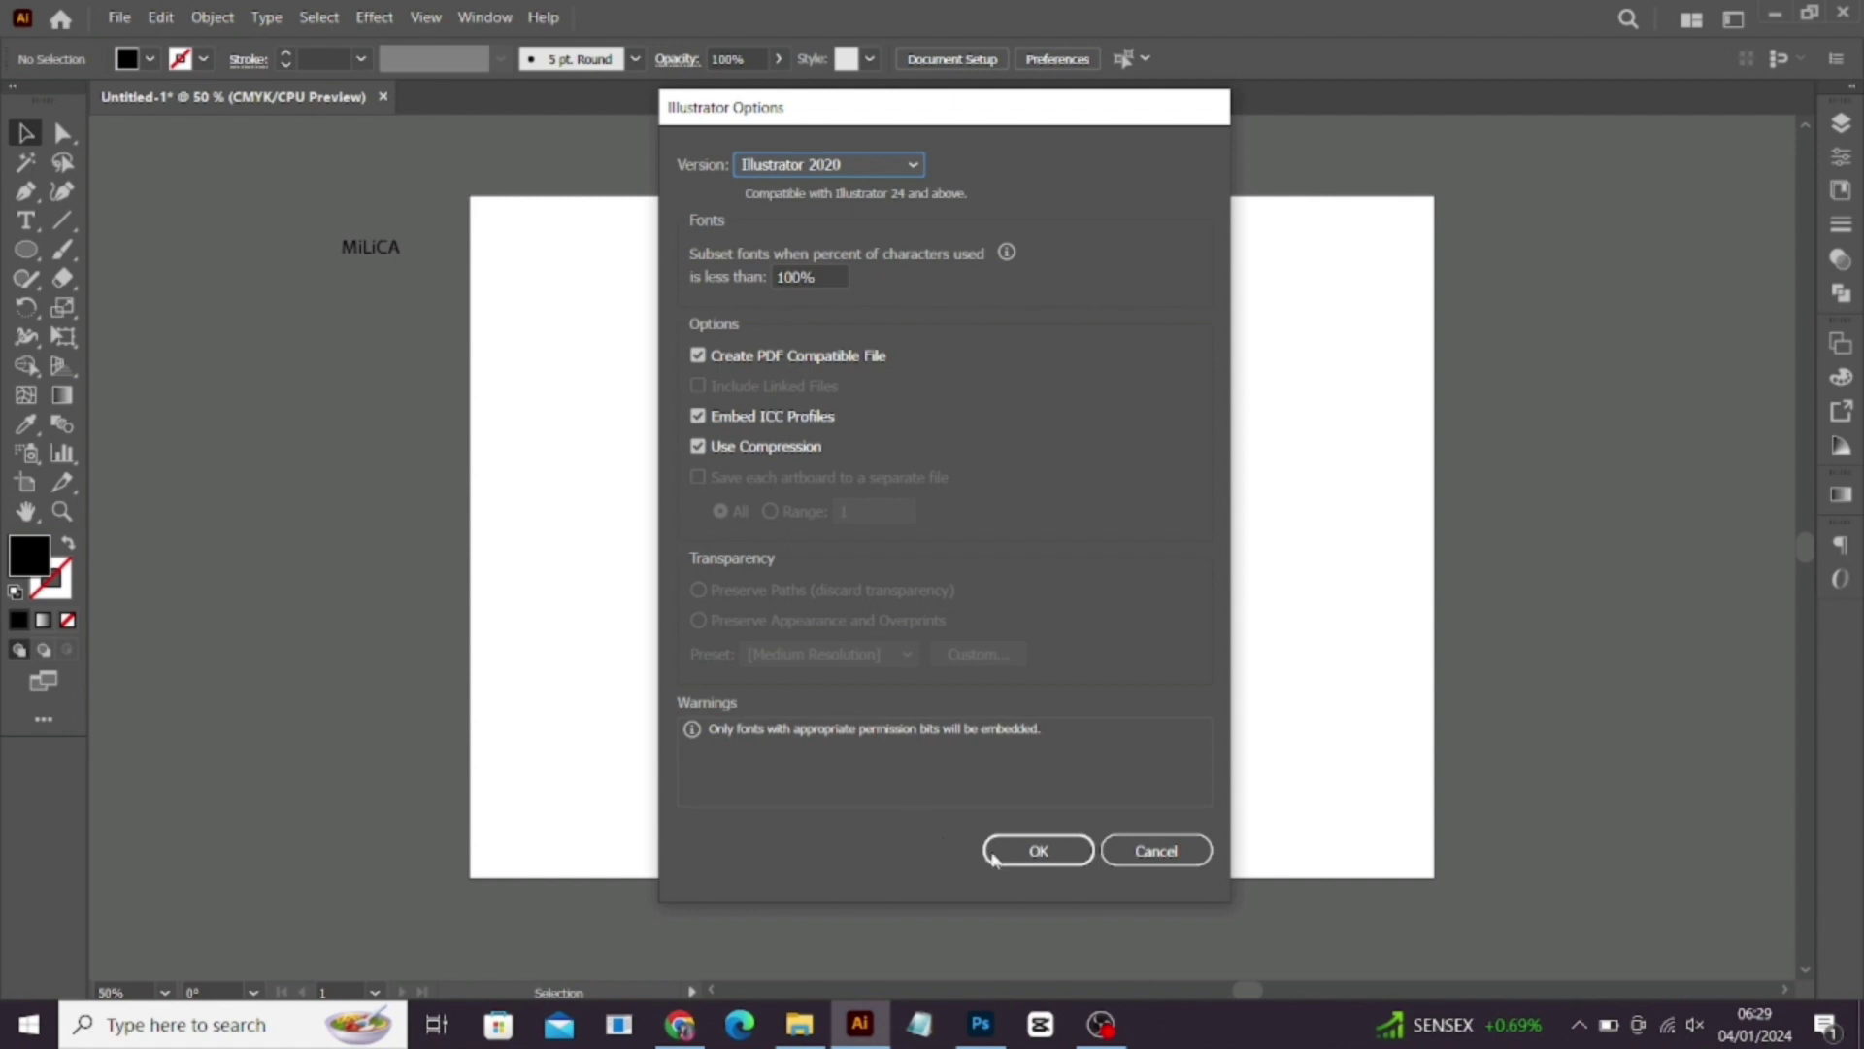
click(1037, 852)
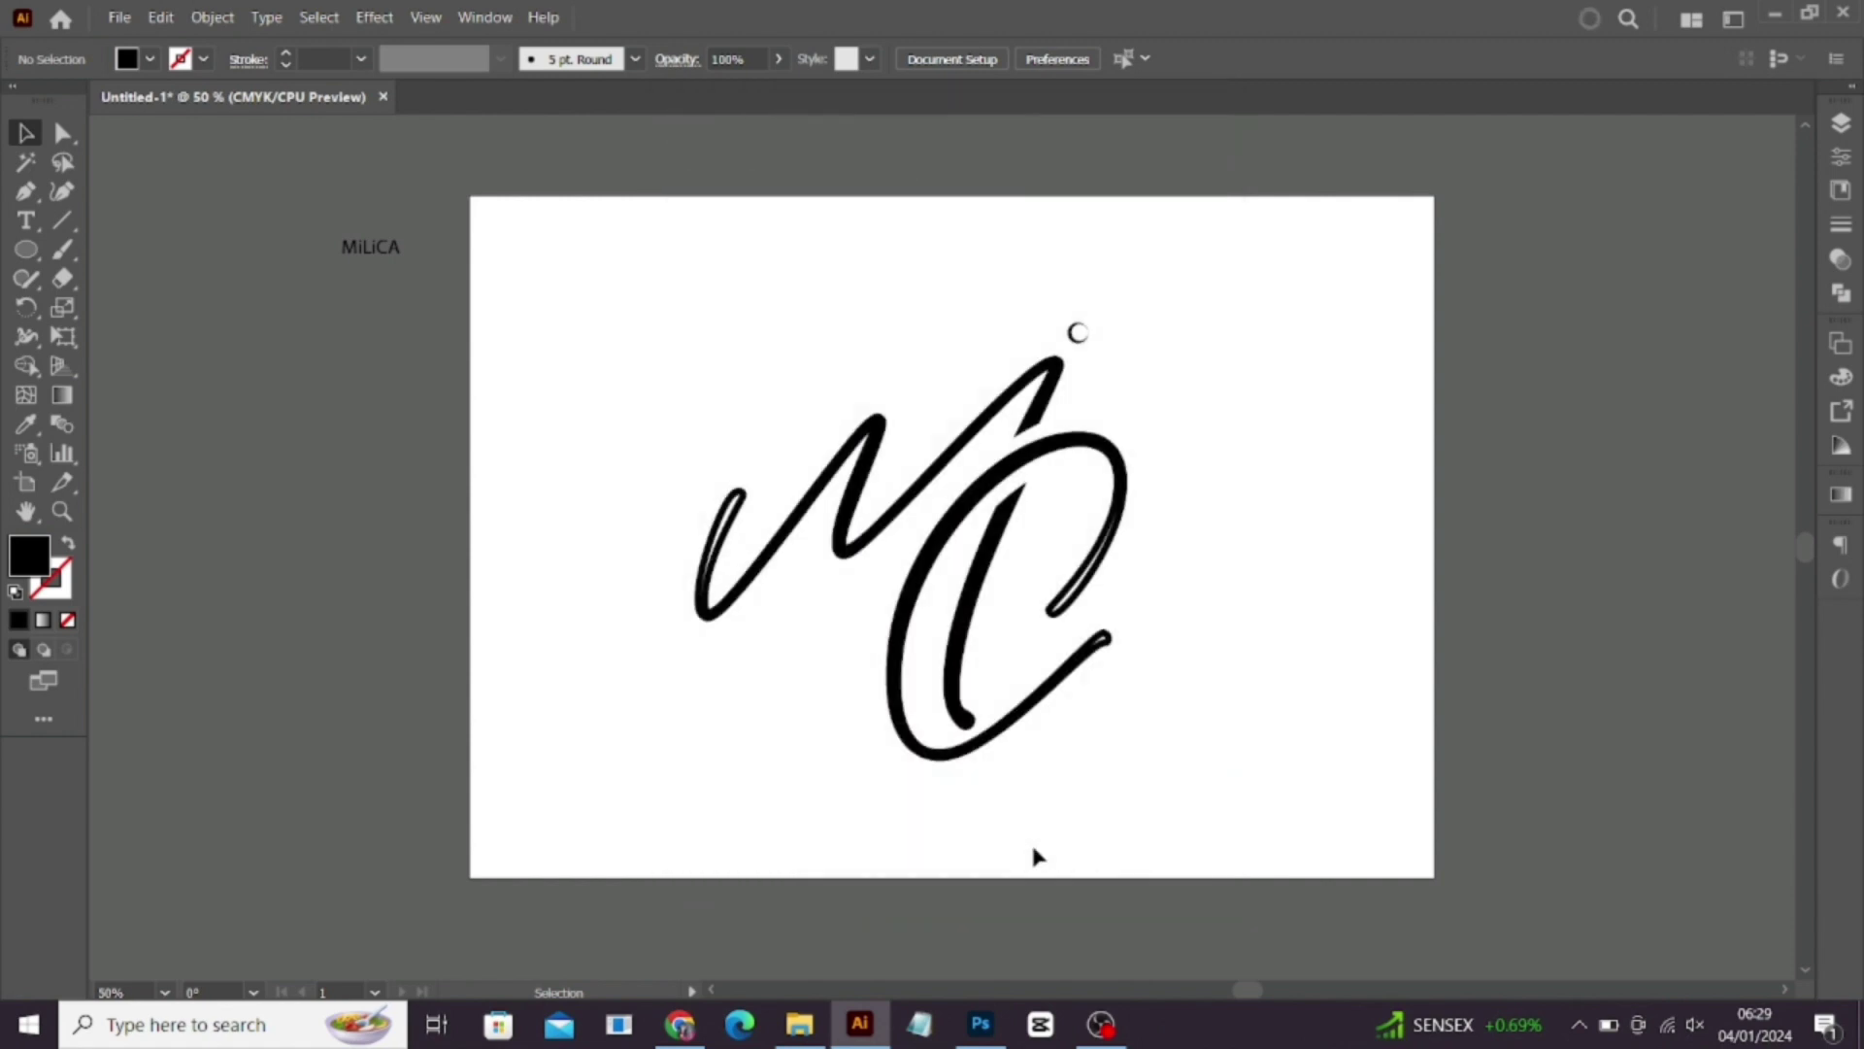
Step: Open the MC monogram logo PNG, copy the whole logo, and return to insta reel size.psd
click(982, 1024)
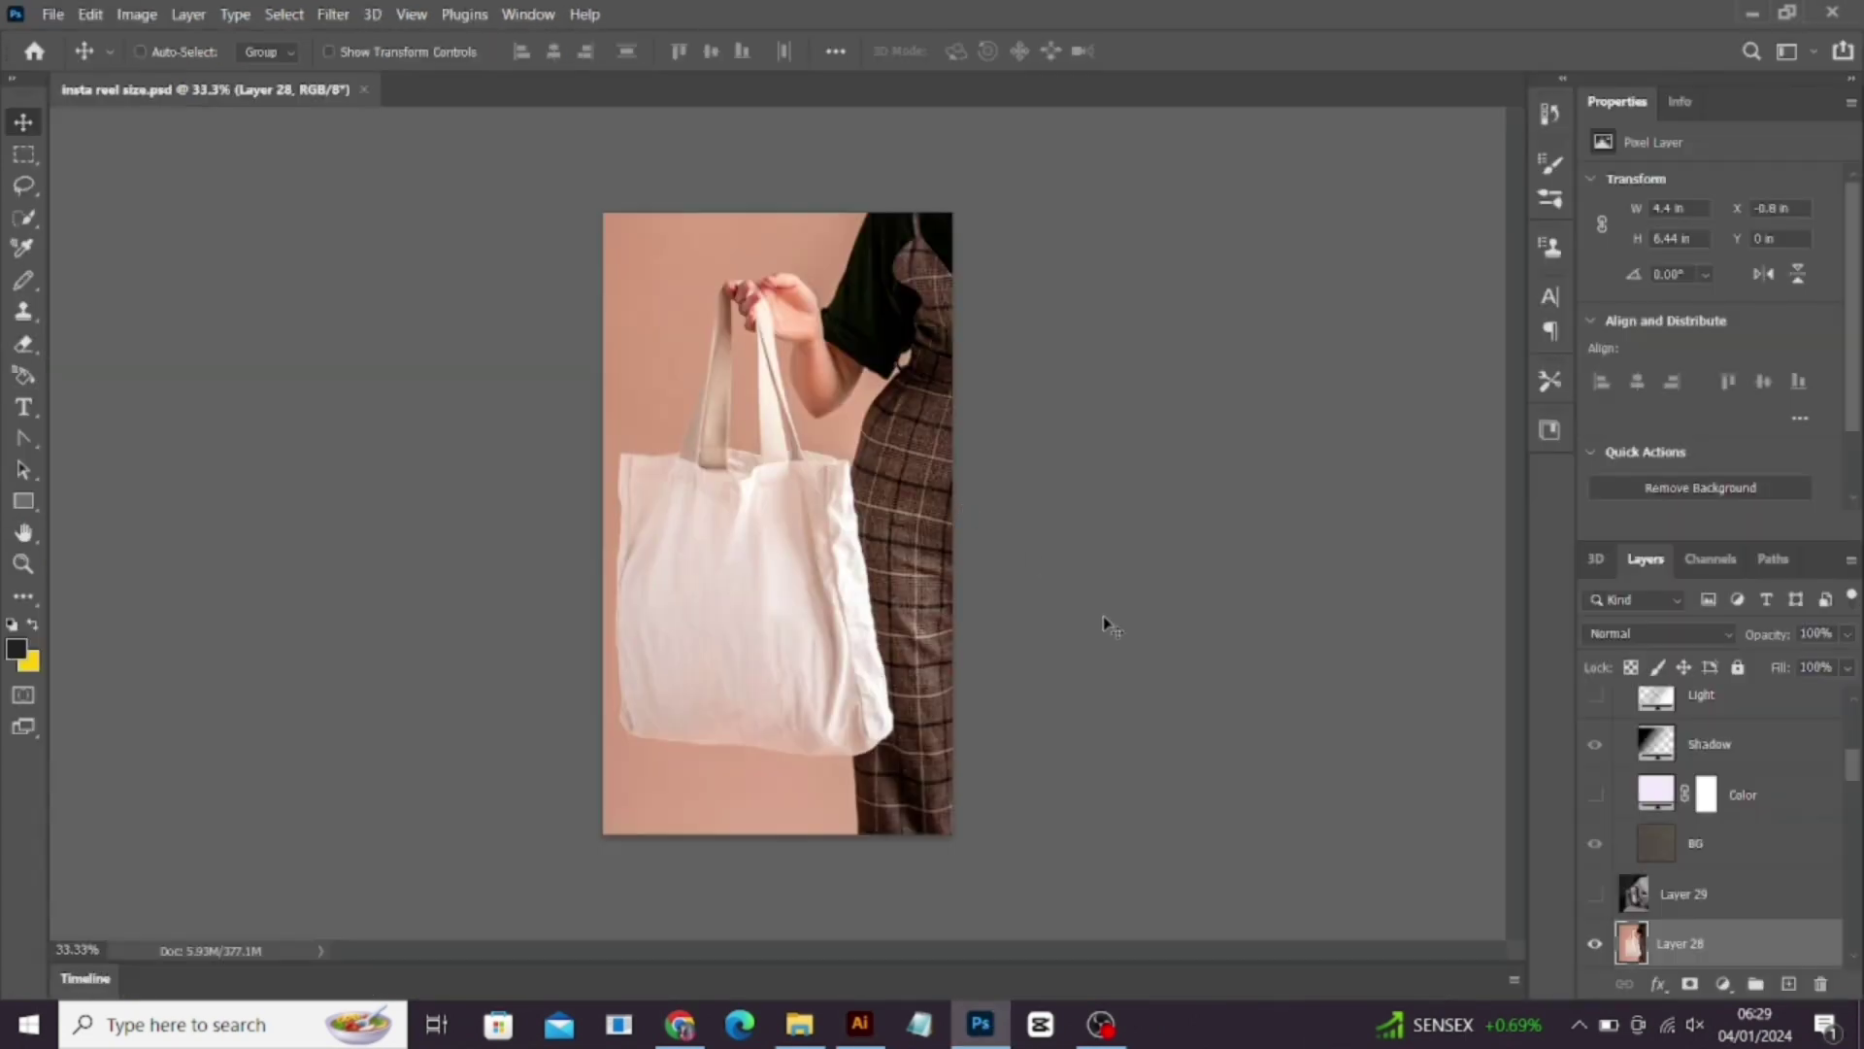
click(49, 15)
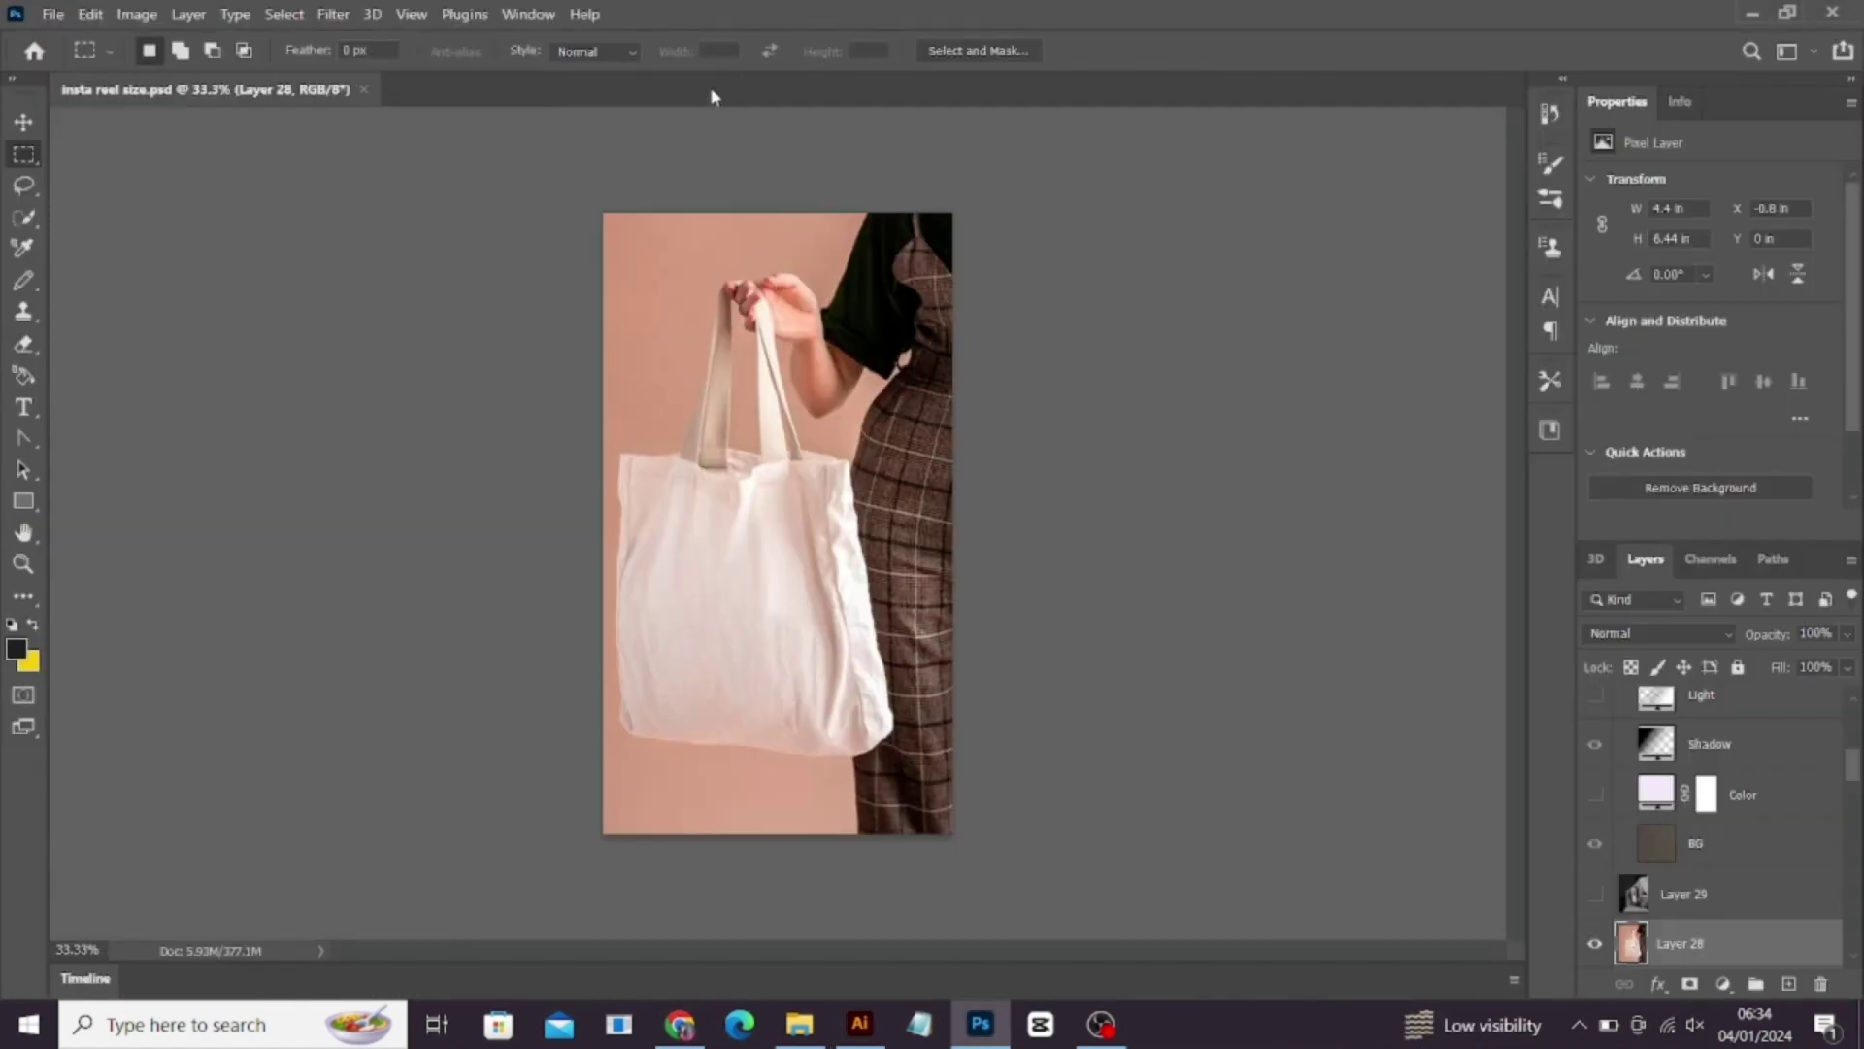
key(ctrl+o)
double_click(416, 184)
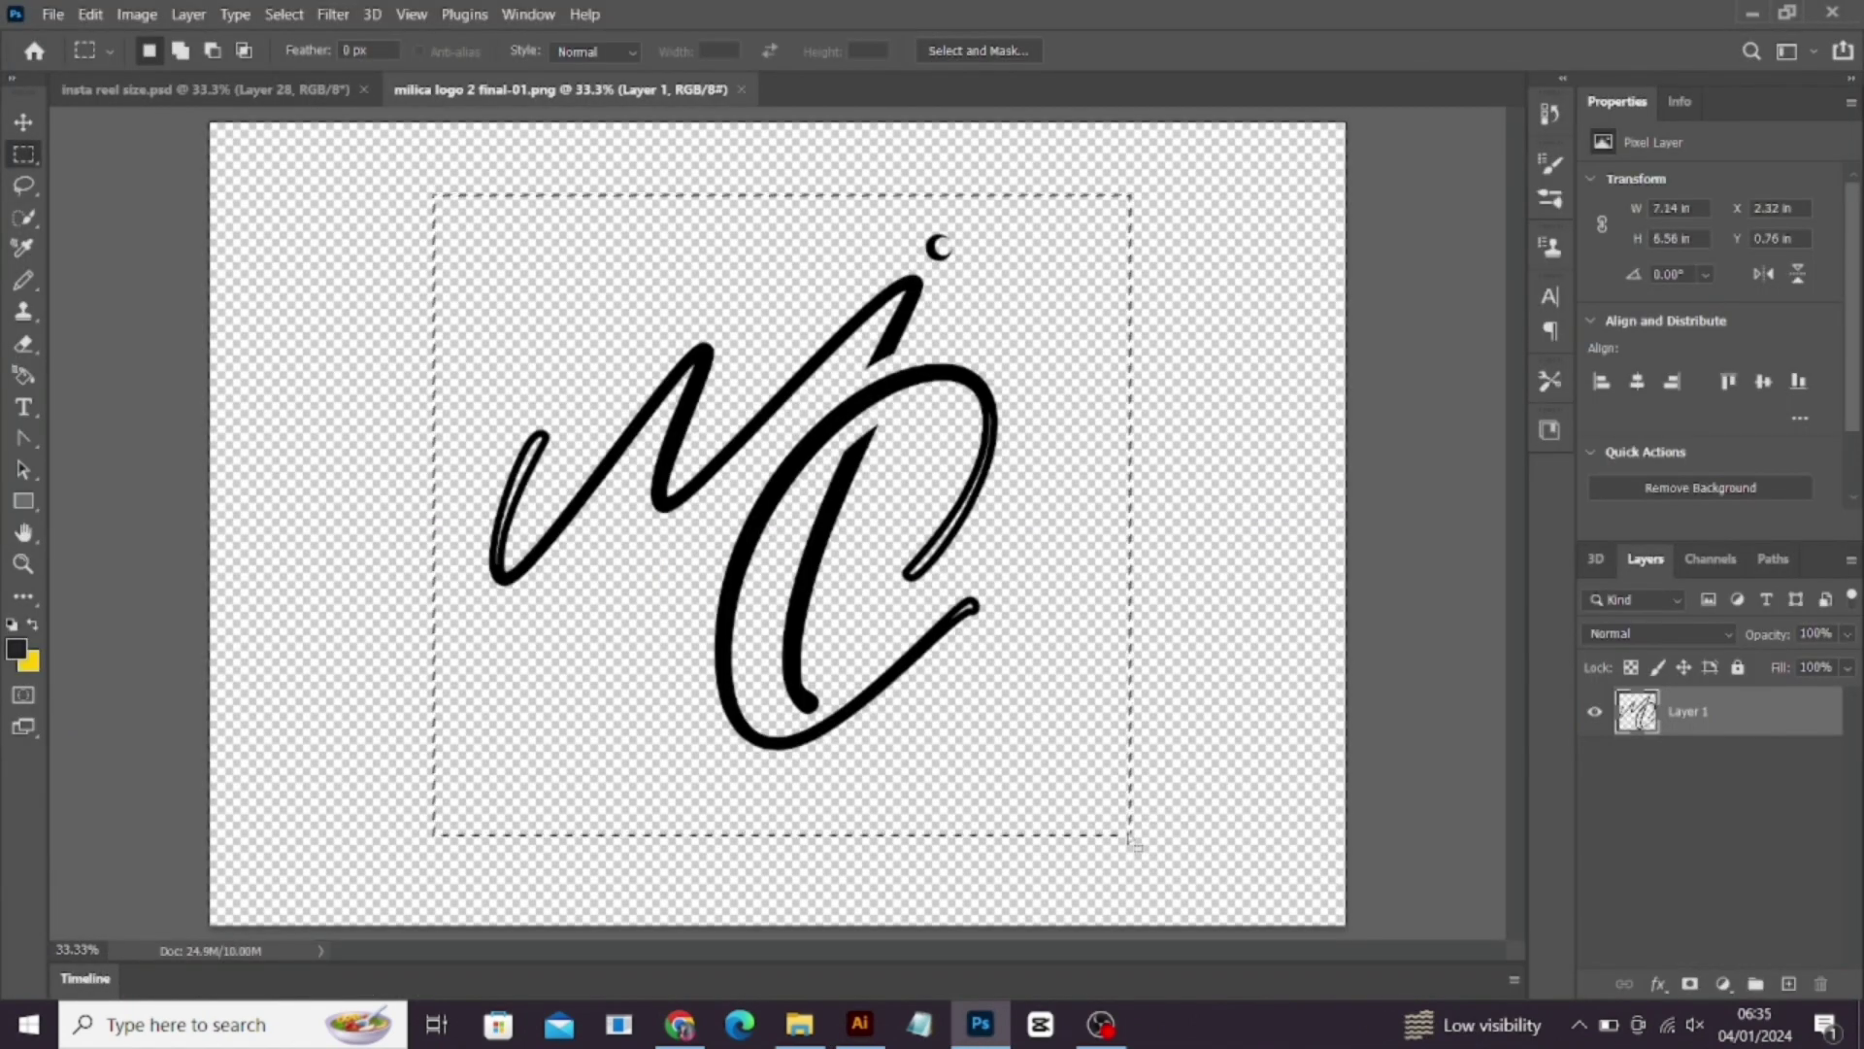
click(240, 89)
Step: Draw a Vanishing Point perspective plane over the front of the white tote bag
click(358, 14)
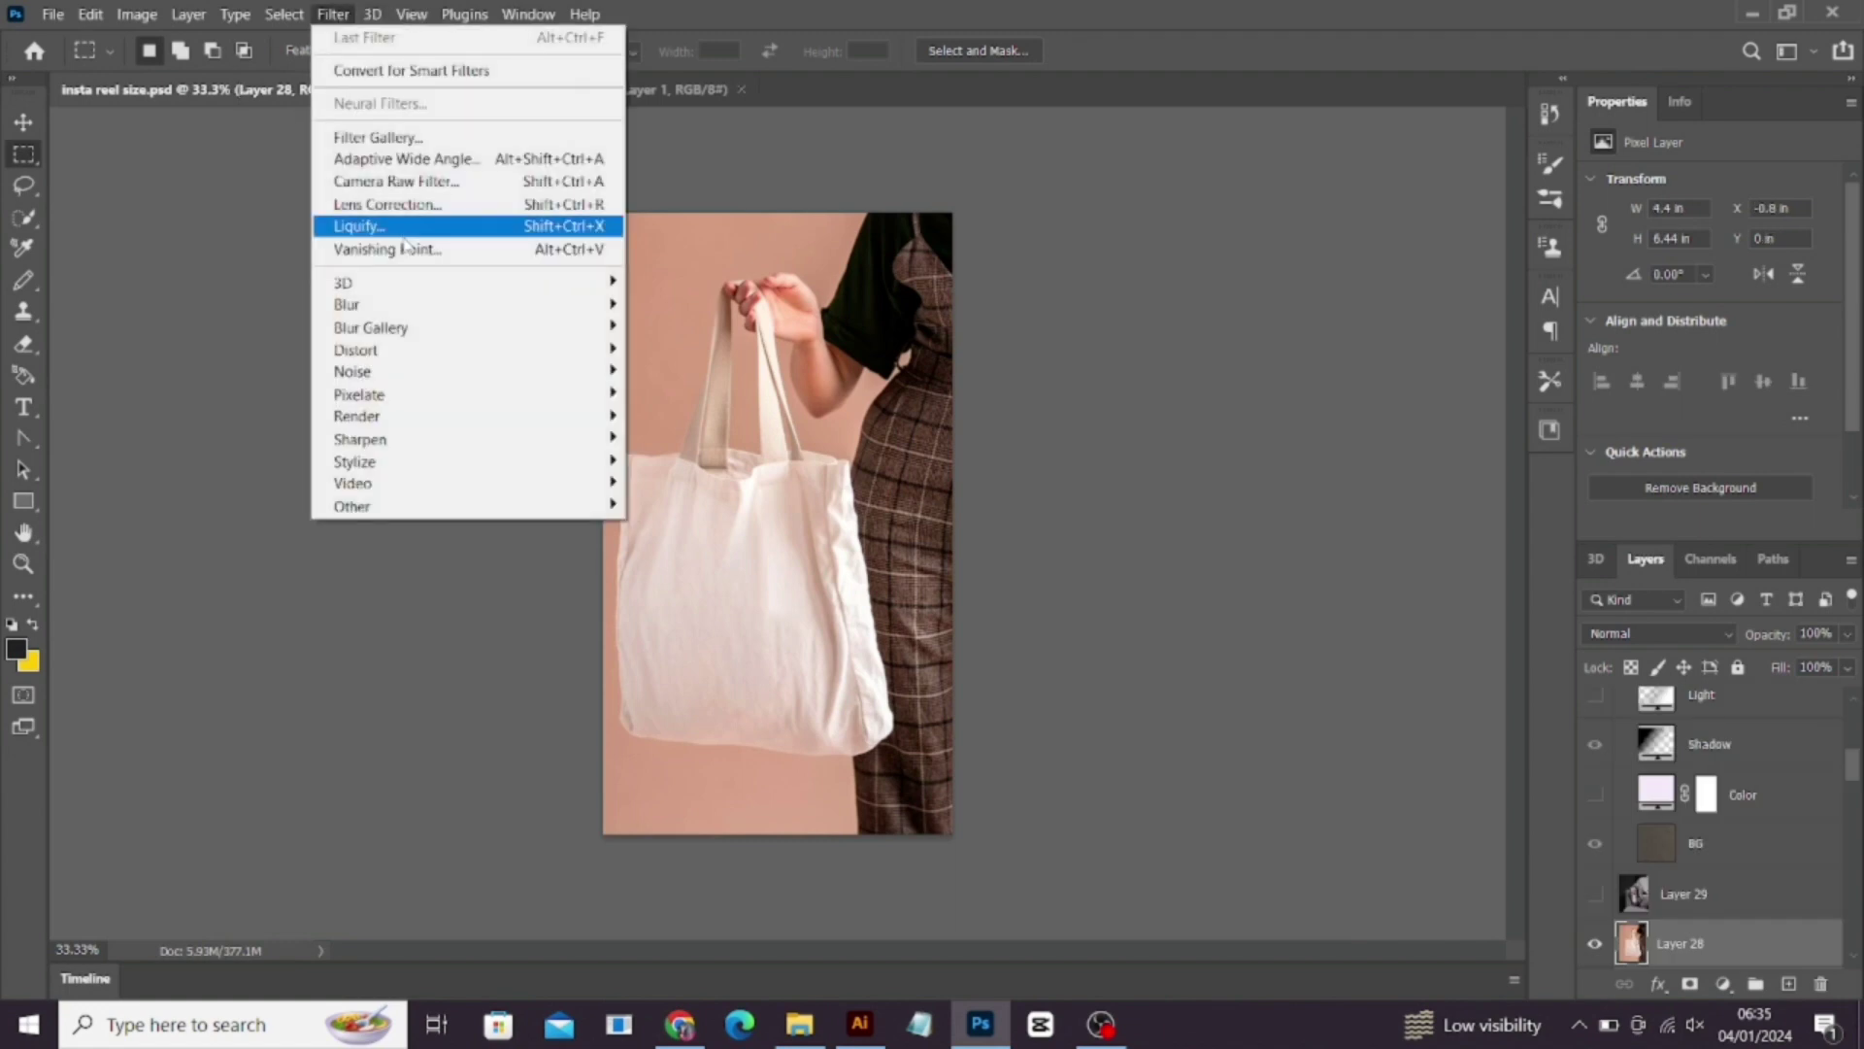
click(410, 250)
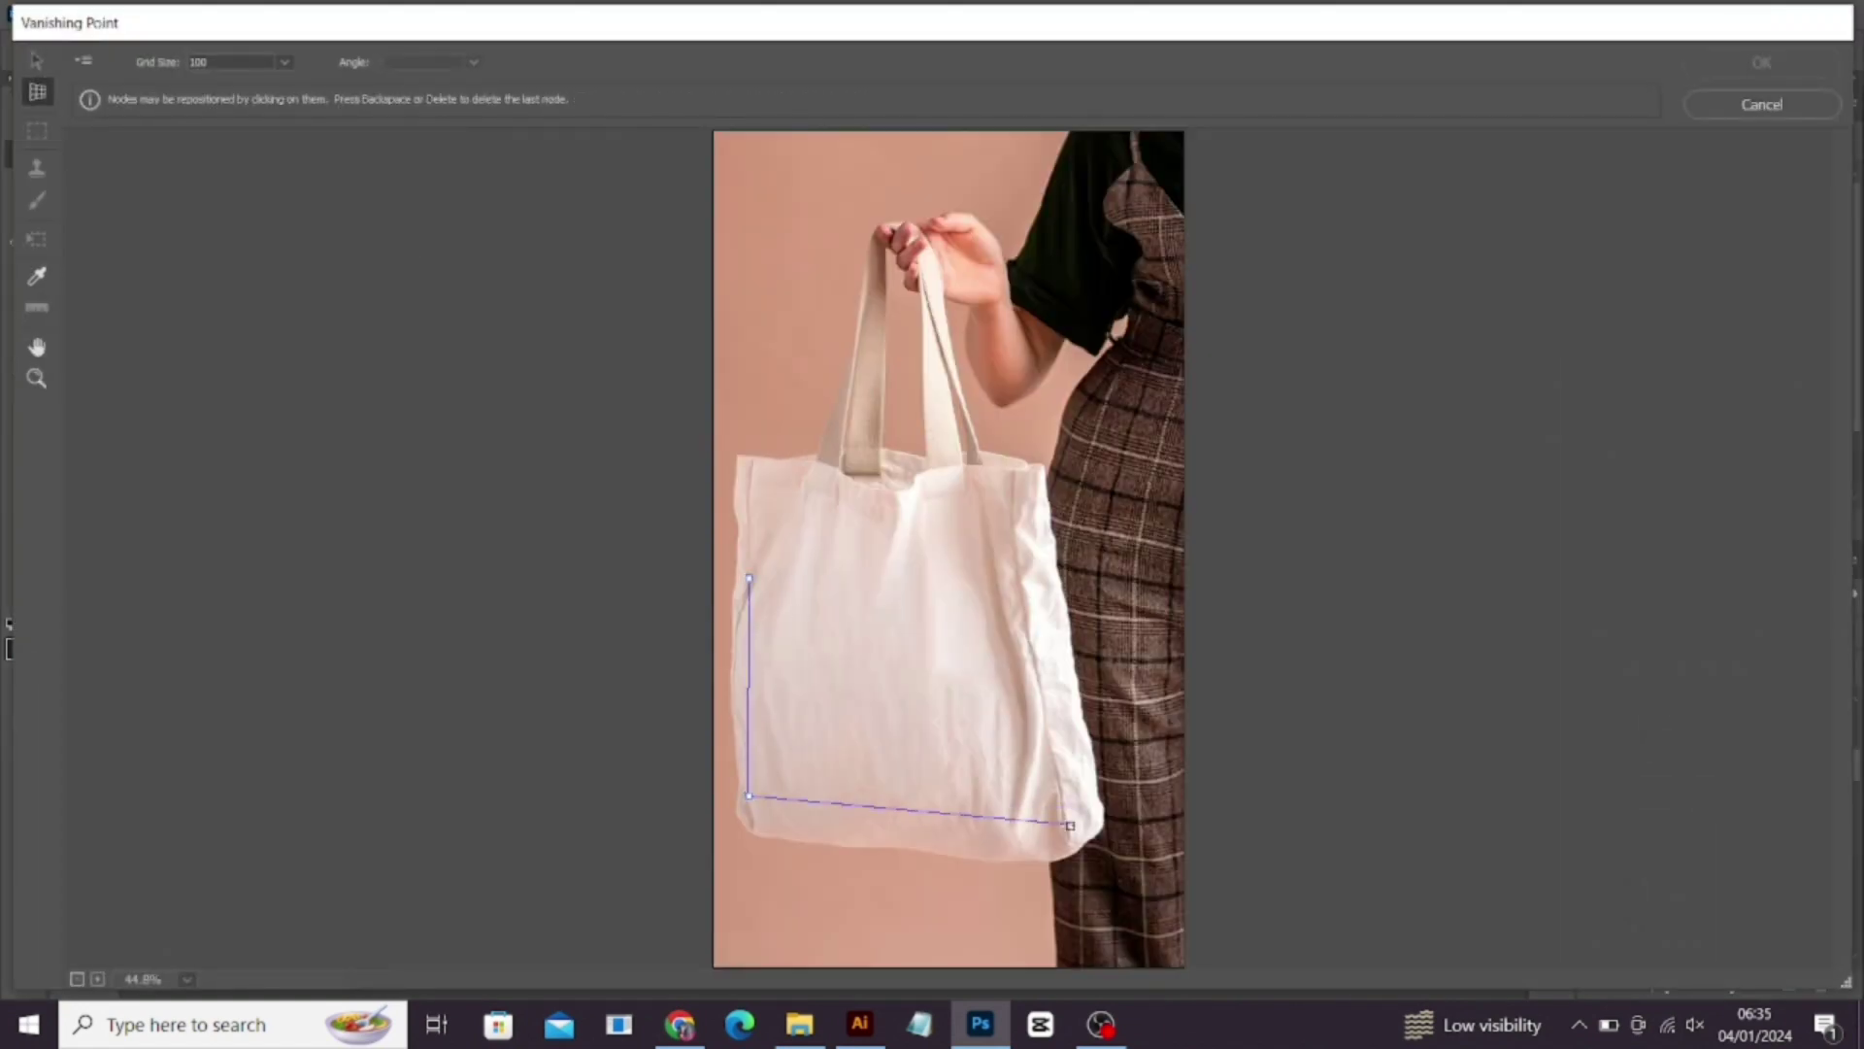
click(1050, 828)
click(1020, 591)
Step: Paste the MC monogram, then scale and stretch it to fit the bag's plane and commit
key(ctrl+v)
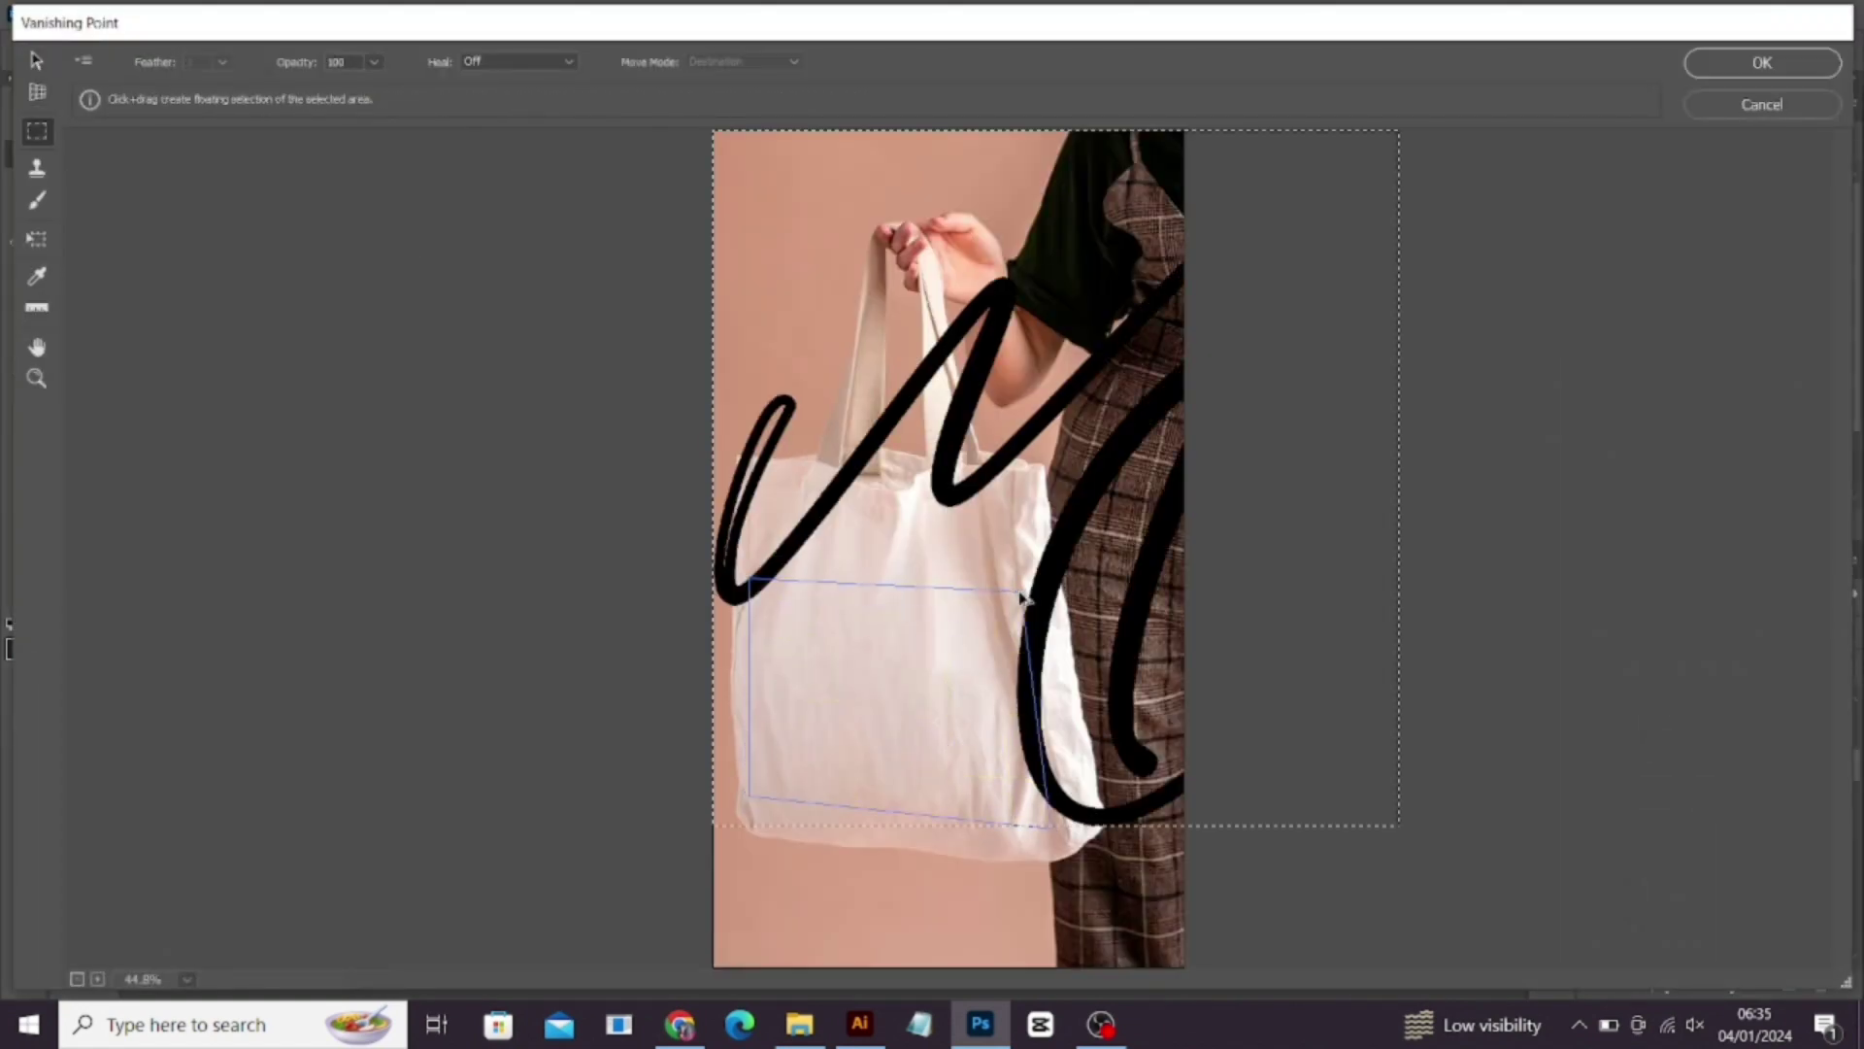
key(t)
drag(1399, 825, 913, 321)
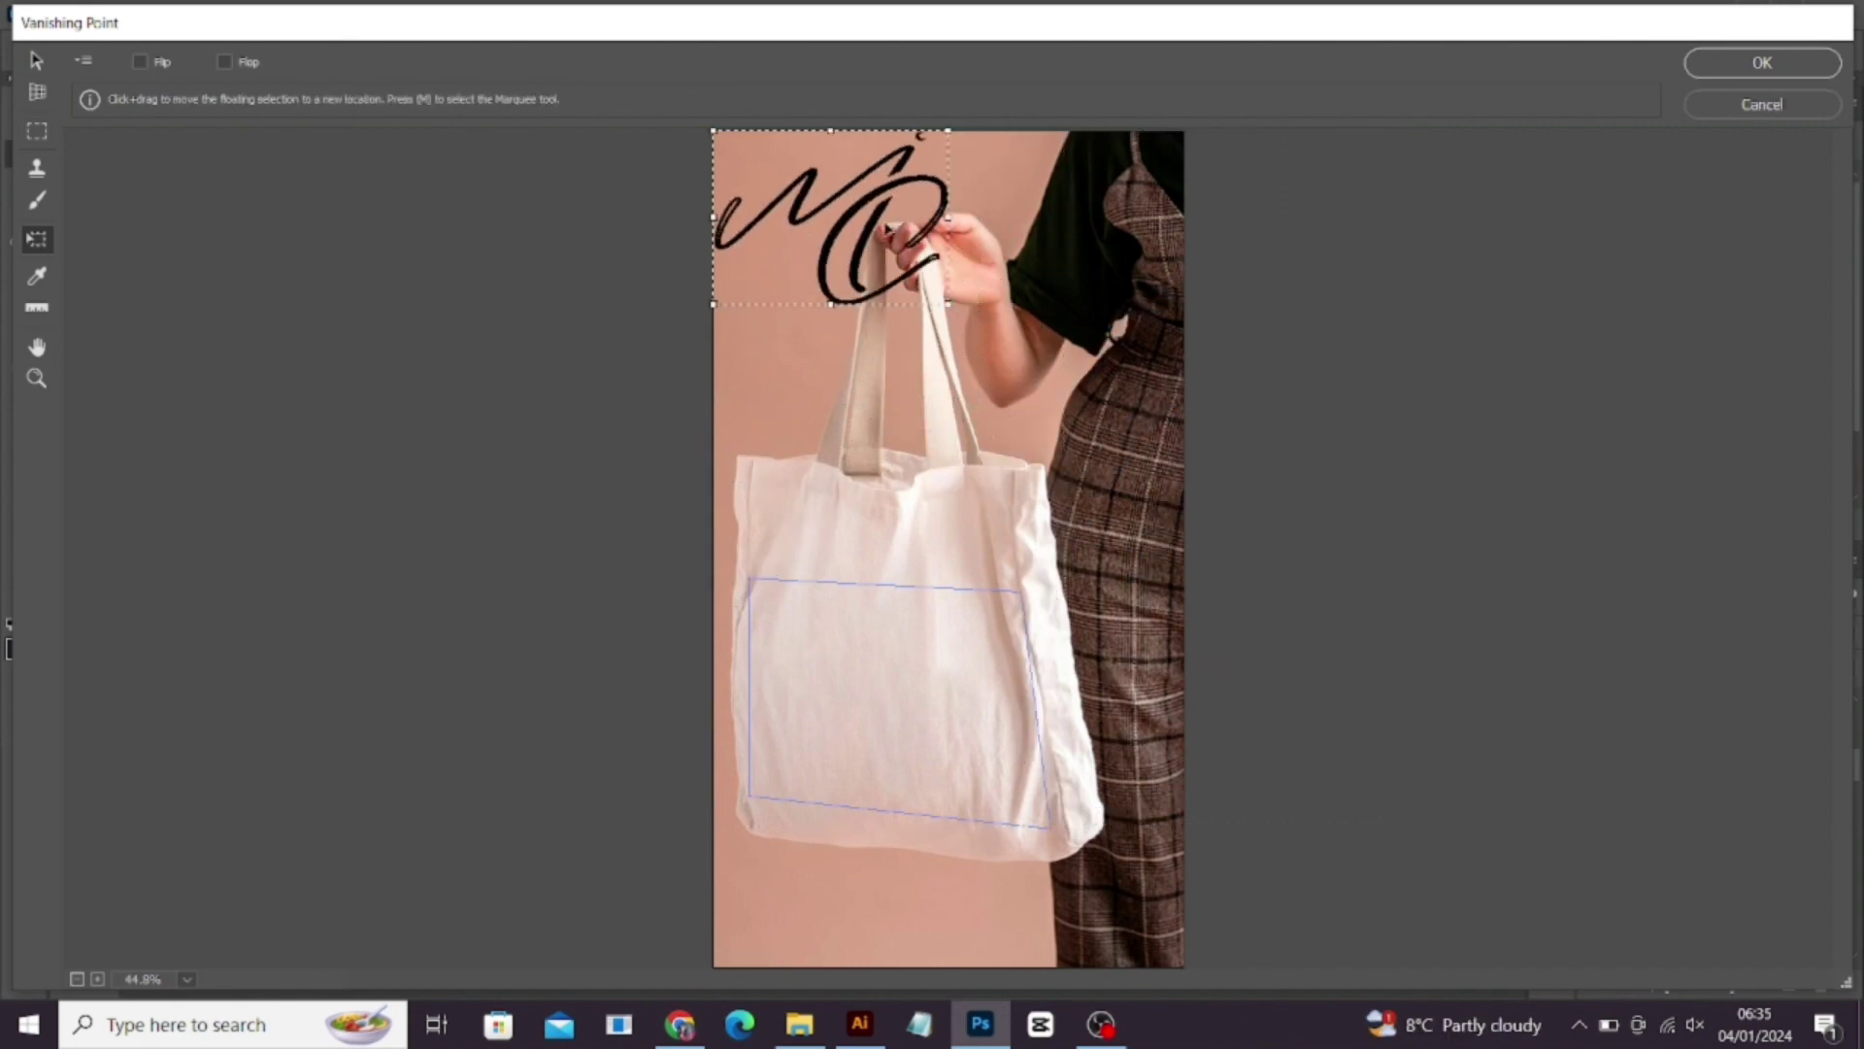
drag(853, 205, 935, 696)
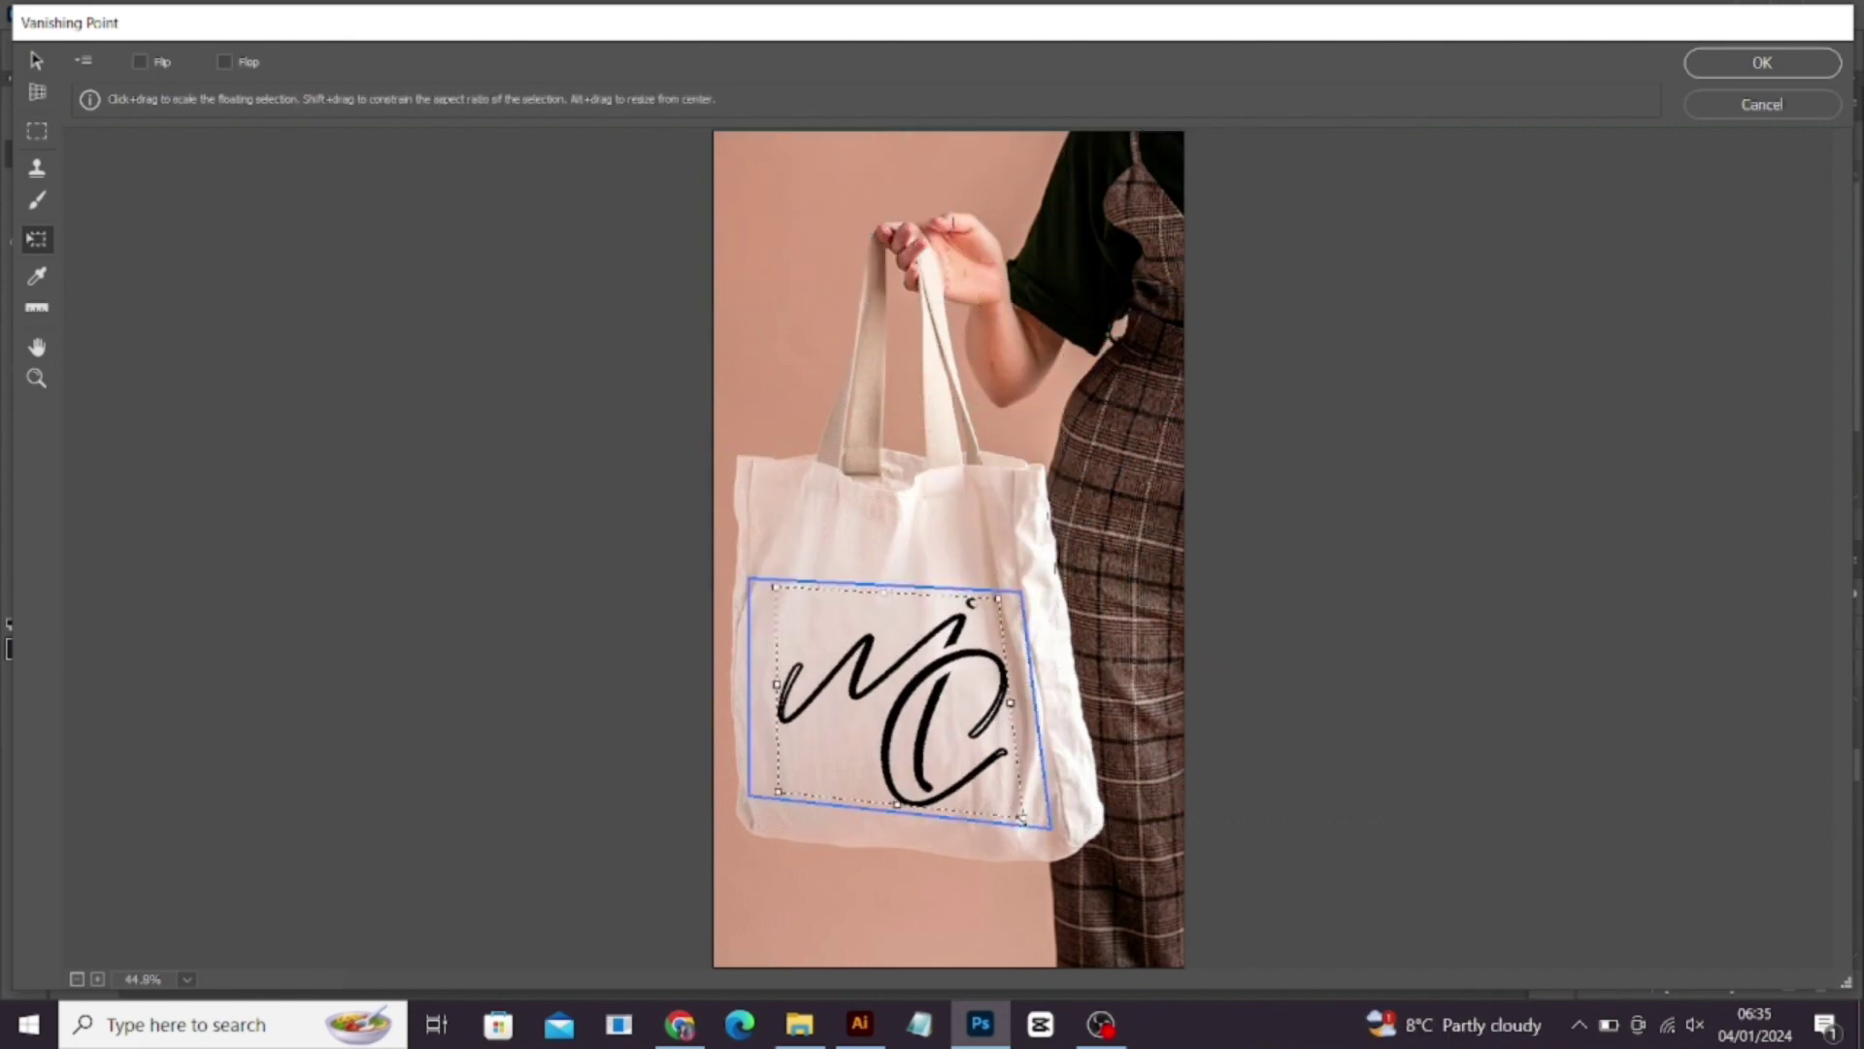
drag(1027, 822, 1017, 757)
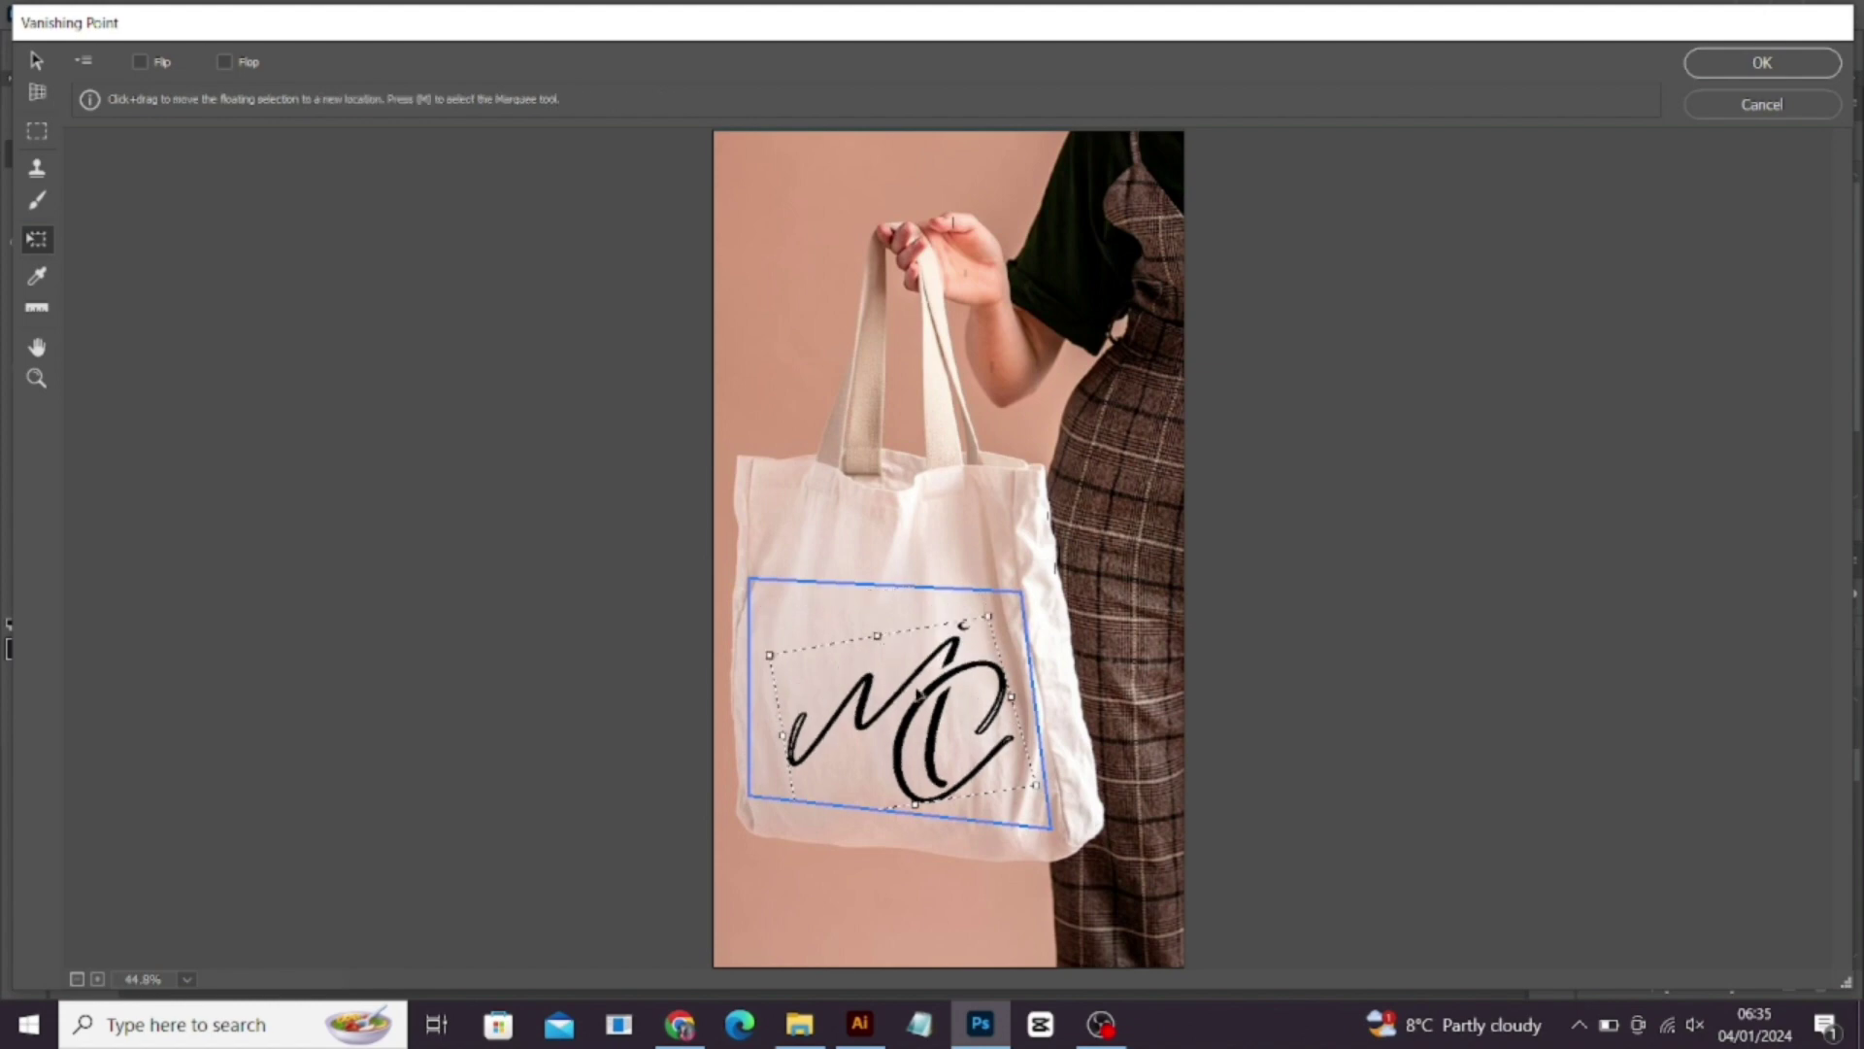
key(ctrl+z)
key(ctrl+z)
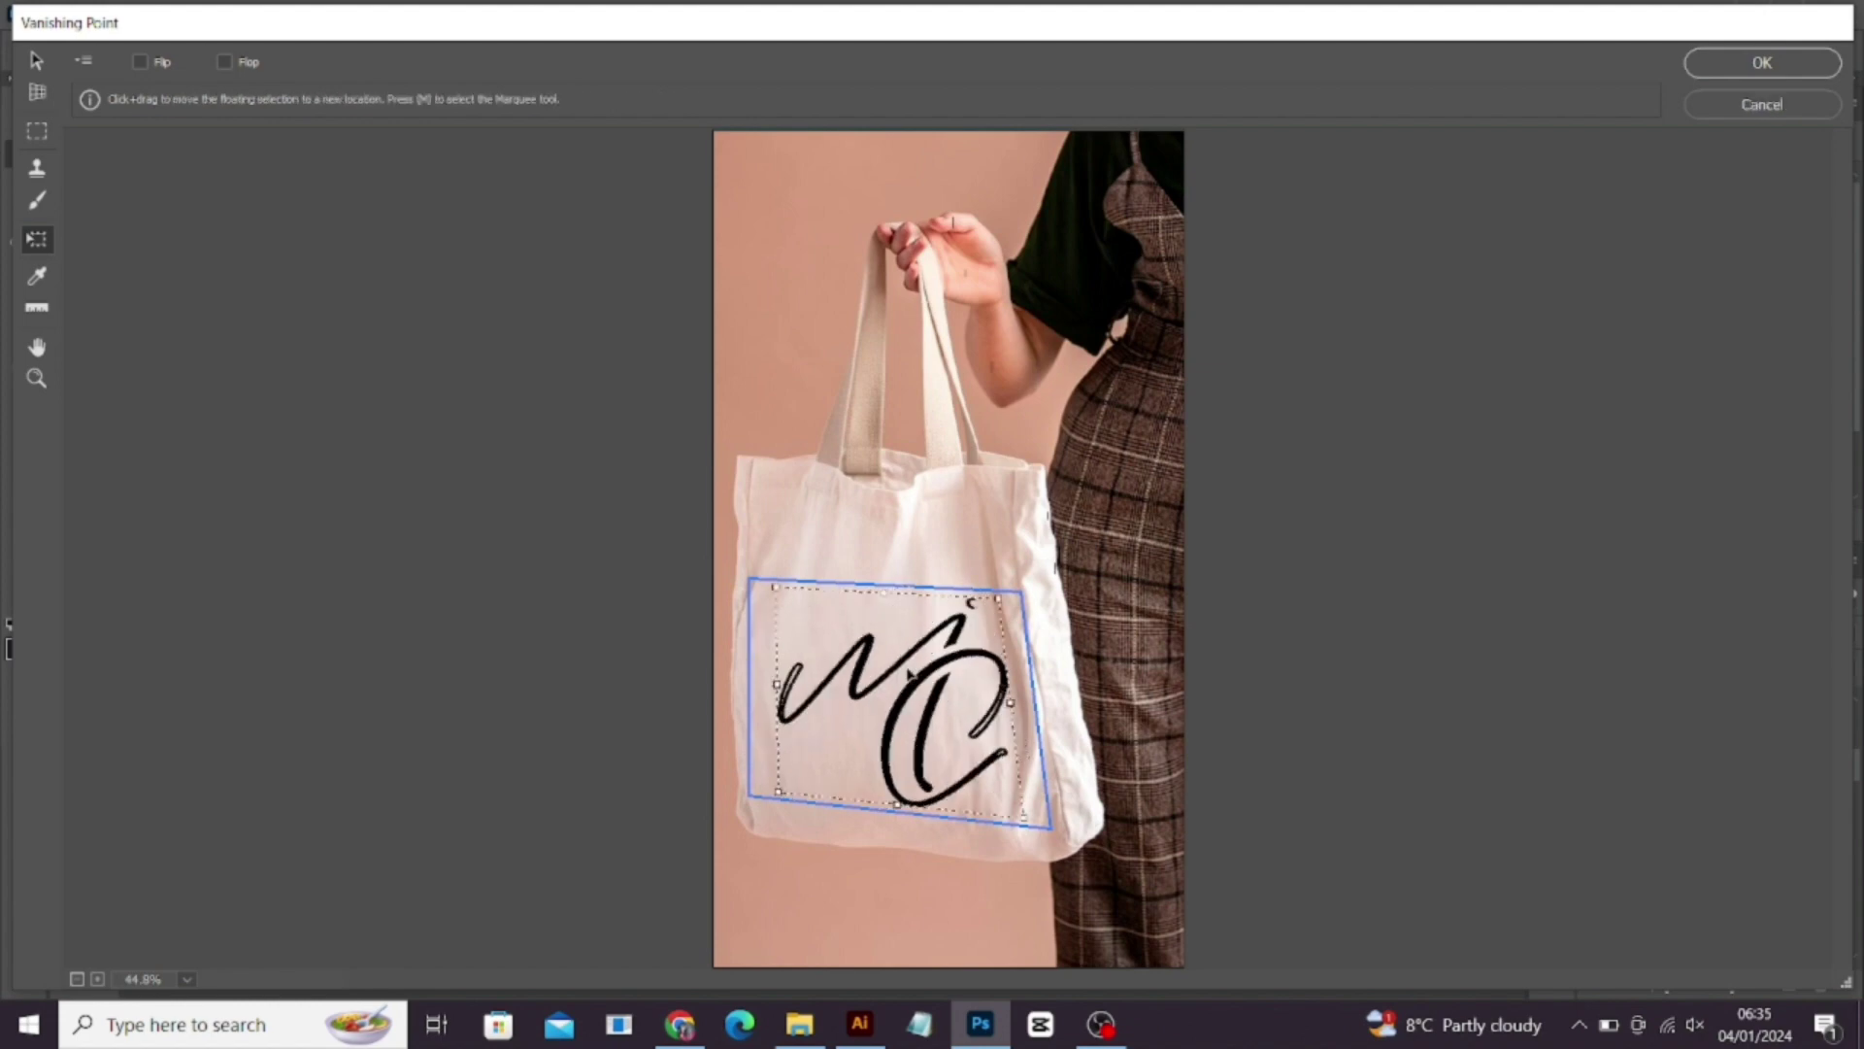
mouse_move(1022, 815)
mouse_down()
mouse_move(979, 726)
mouse_move(878, 674)
mouse_move(1008, 774)
mouse_up()
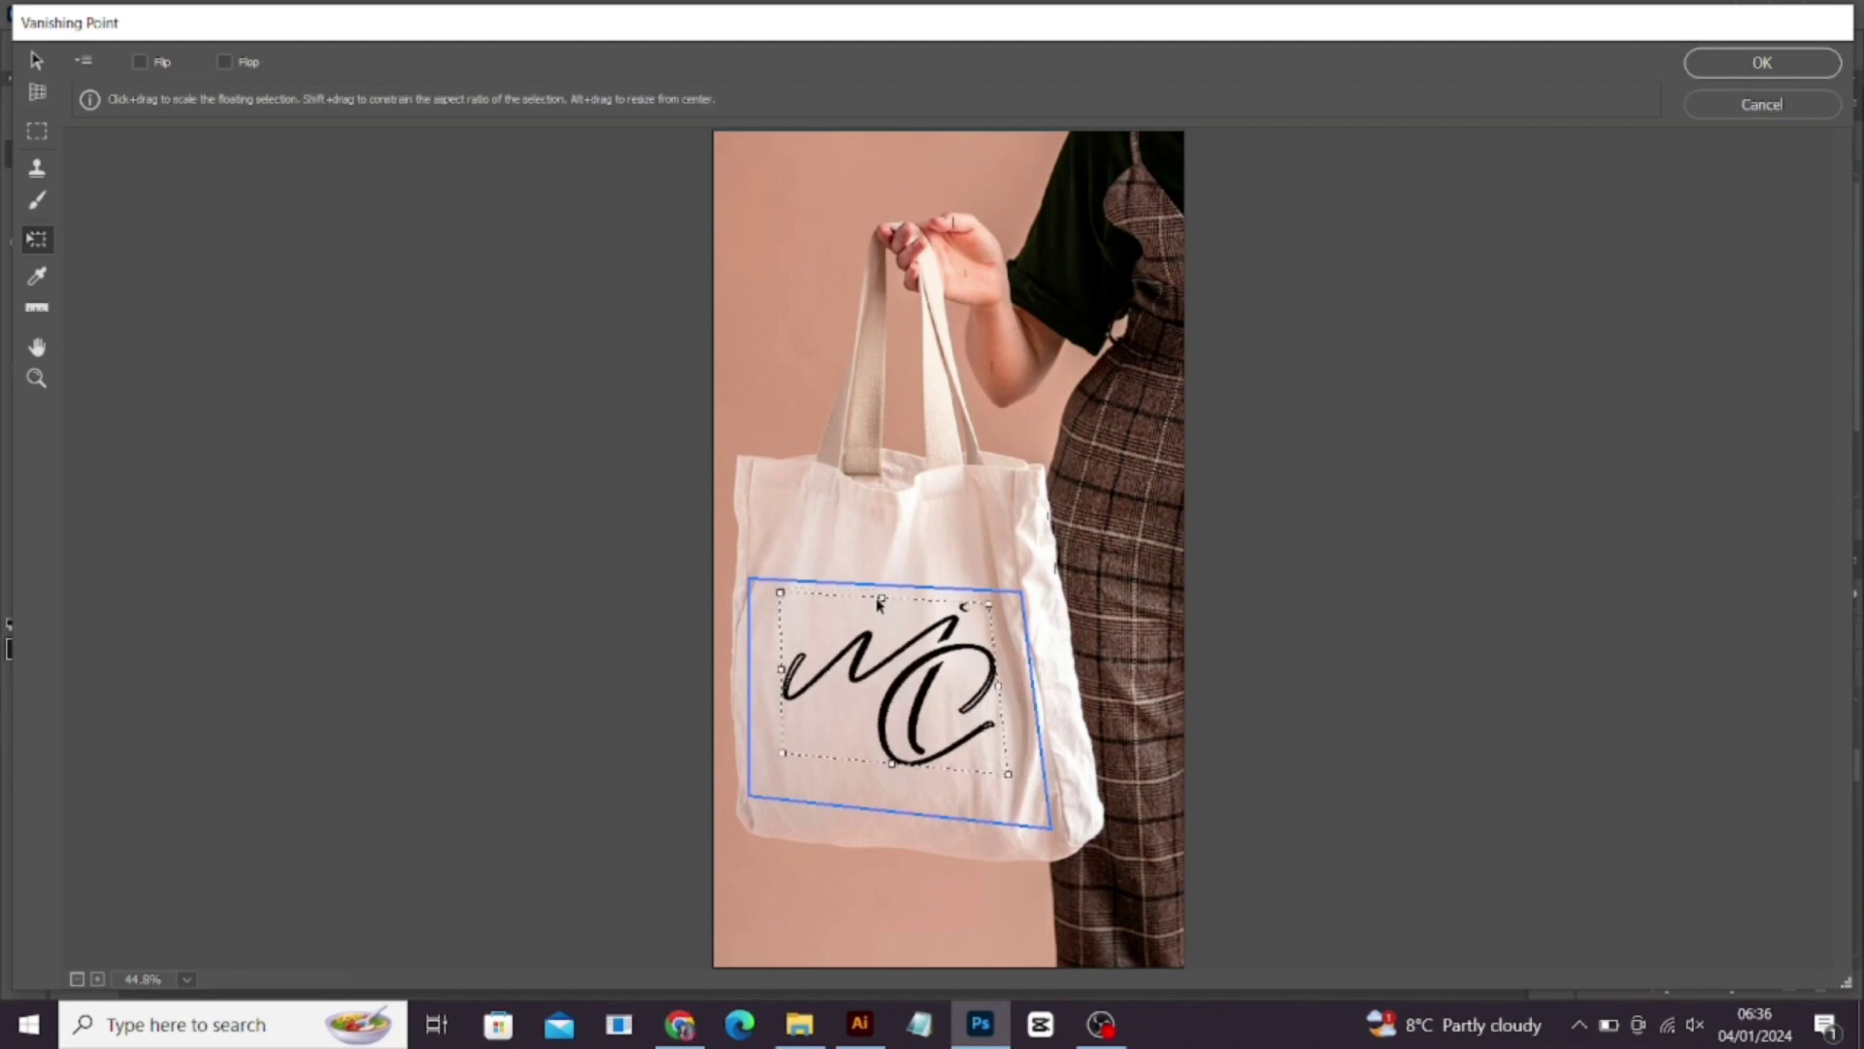
drag(892, 763, 892, 777)
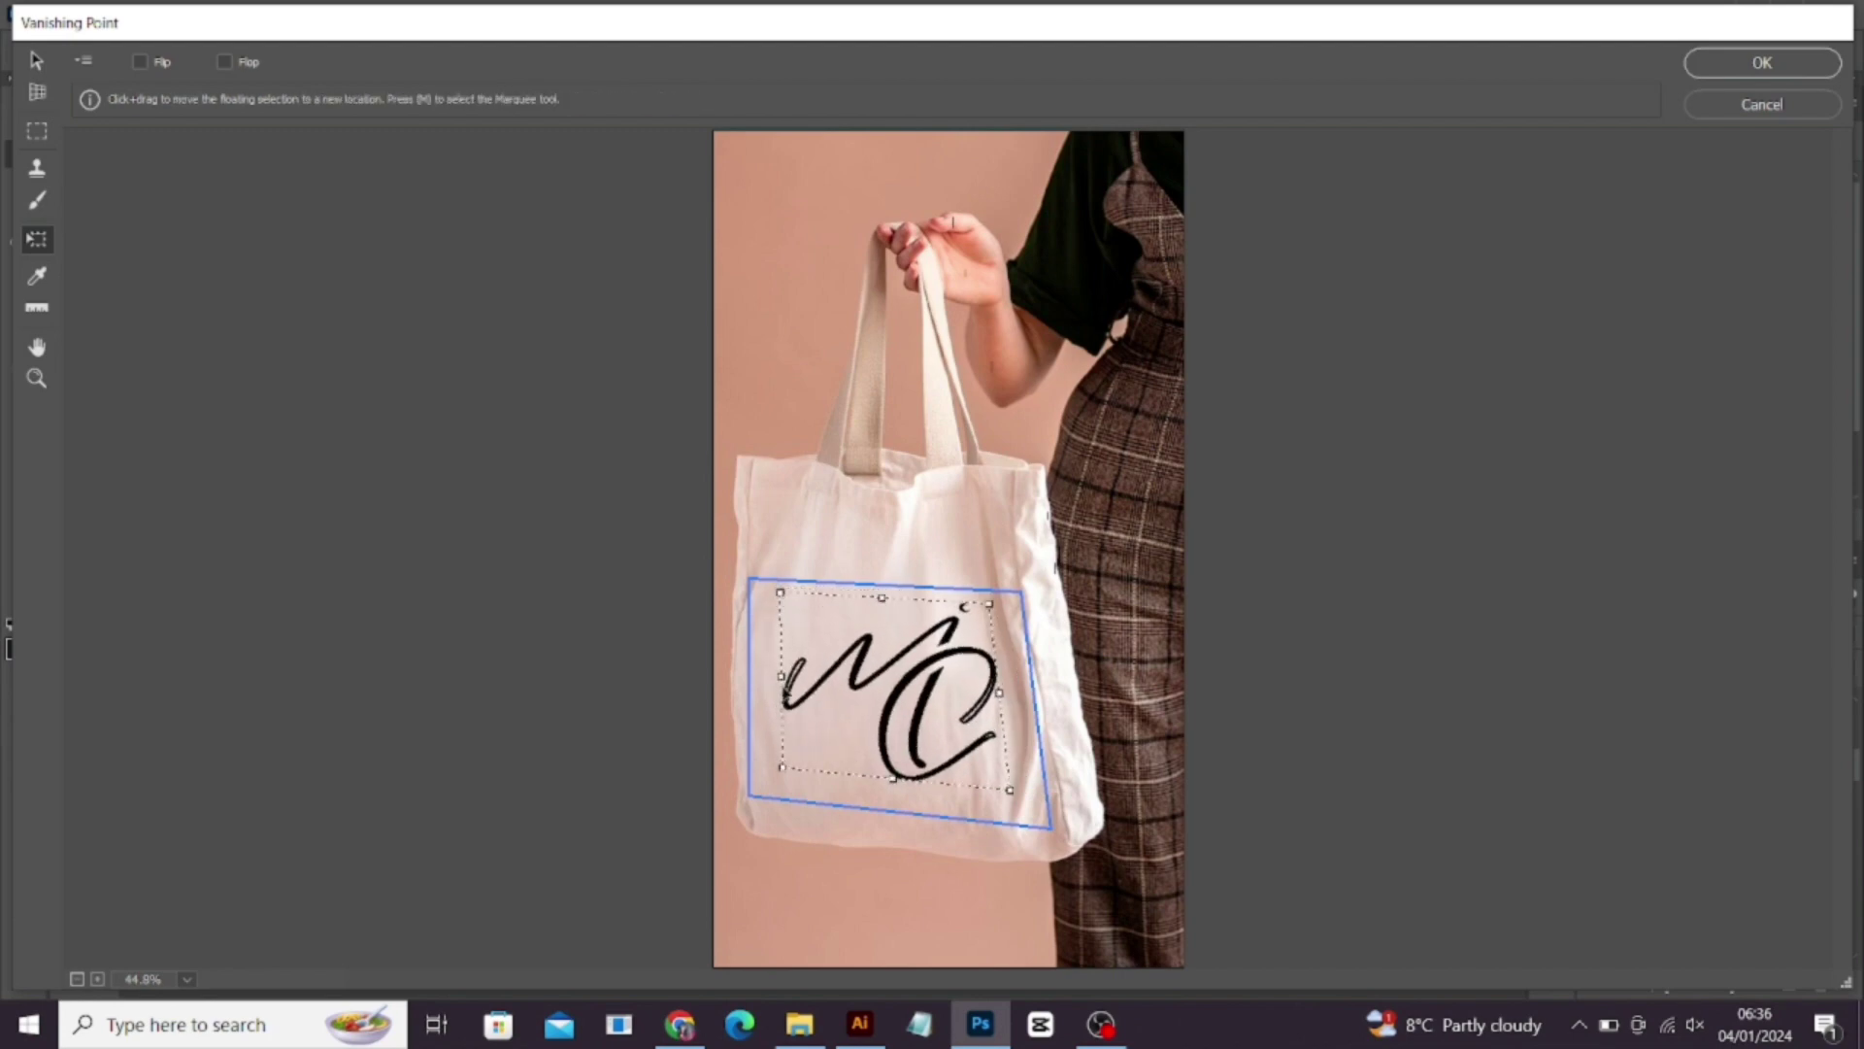
drag(781, 675, 771, 675)
drag(999, 693, 1017, 695)
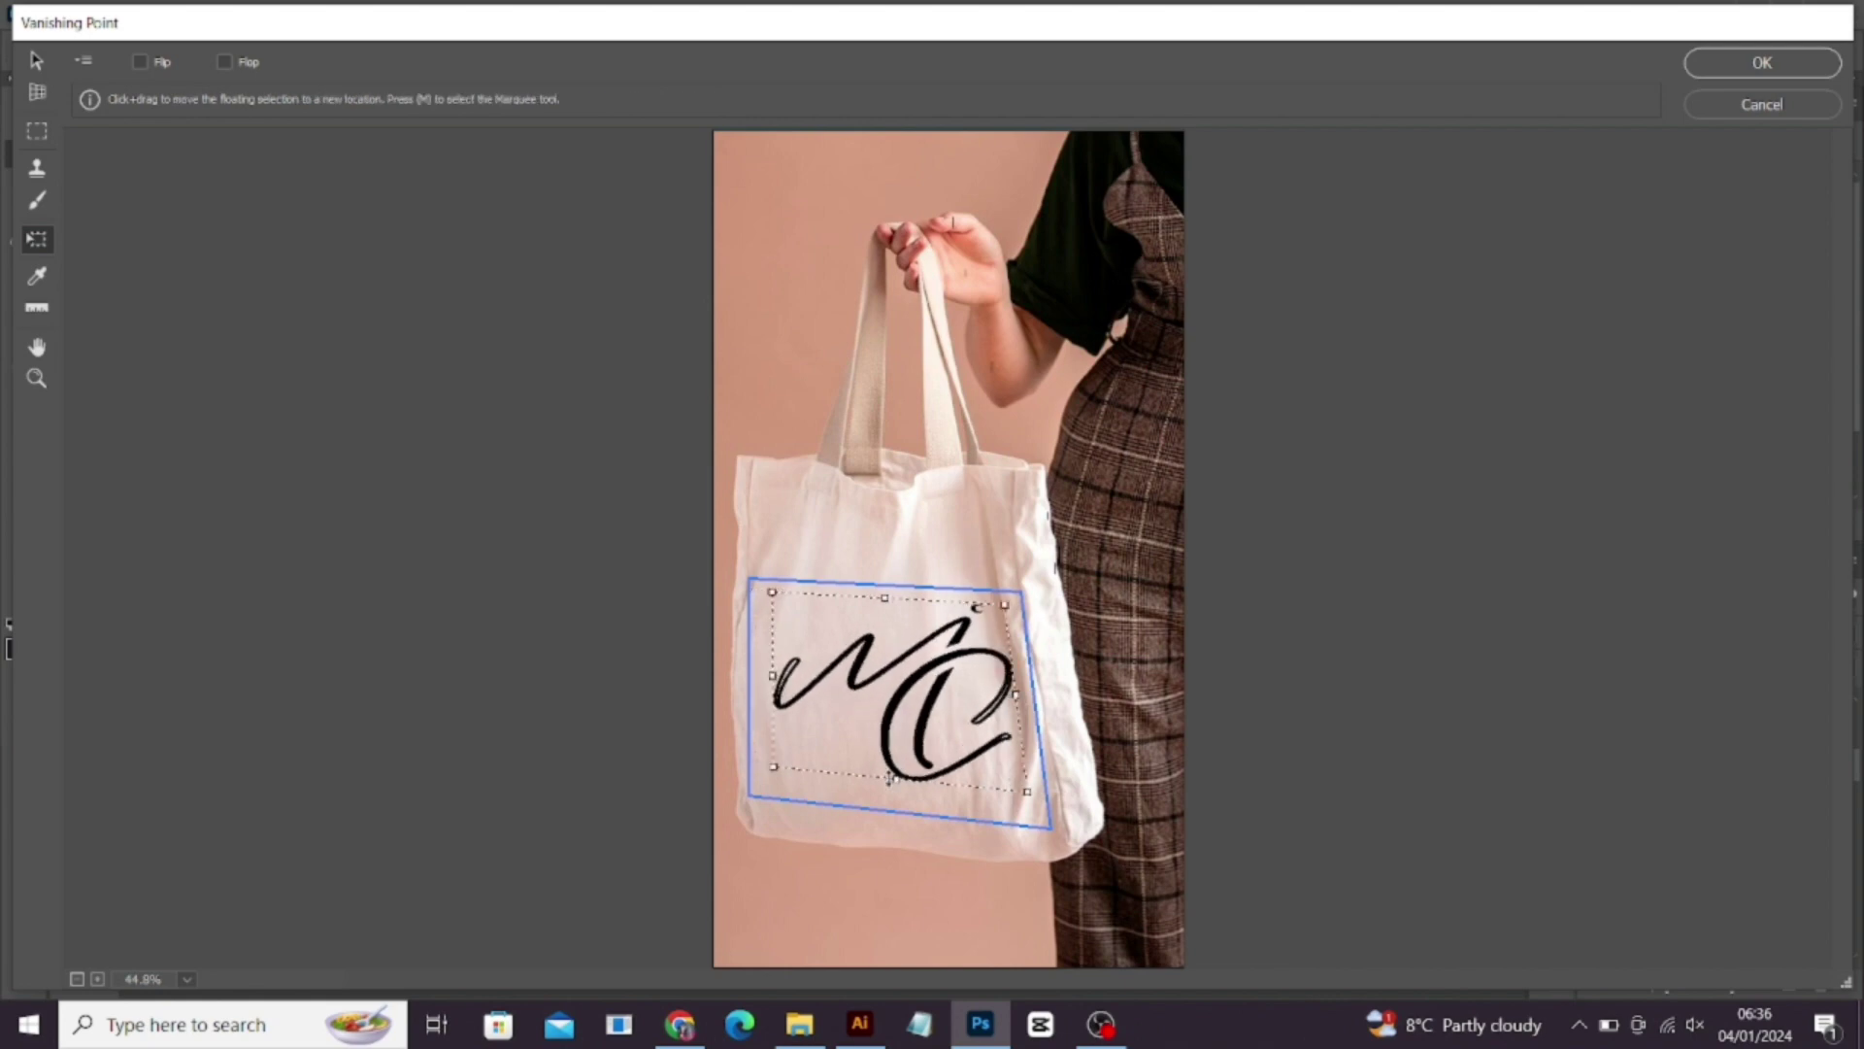
key(Return)
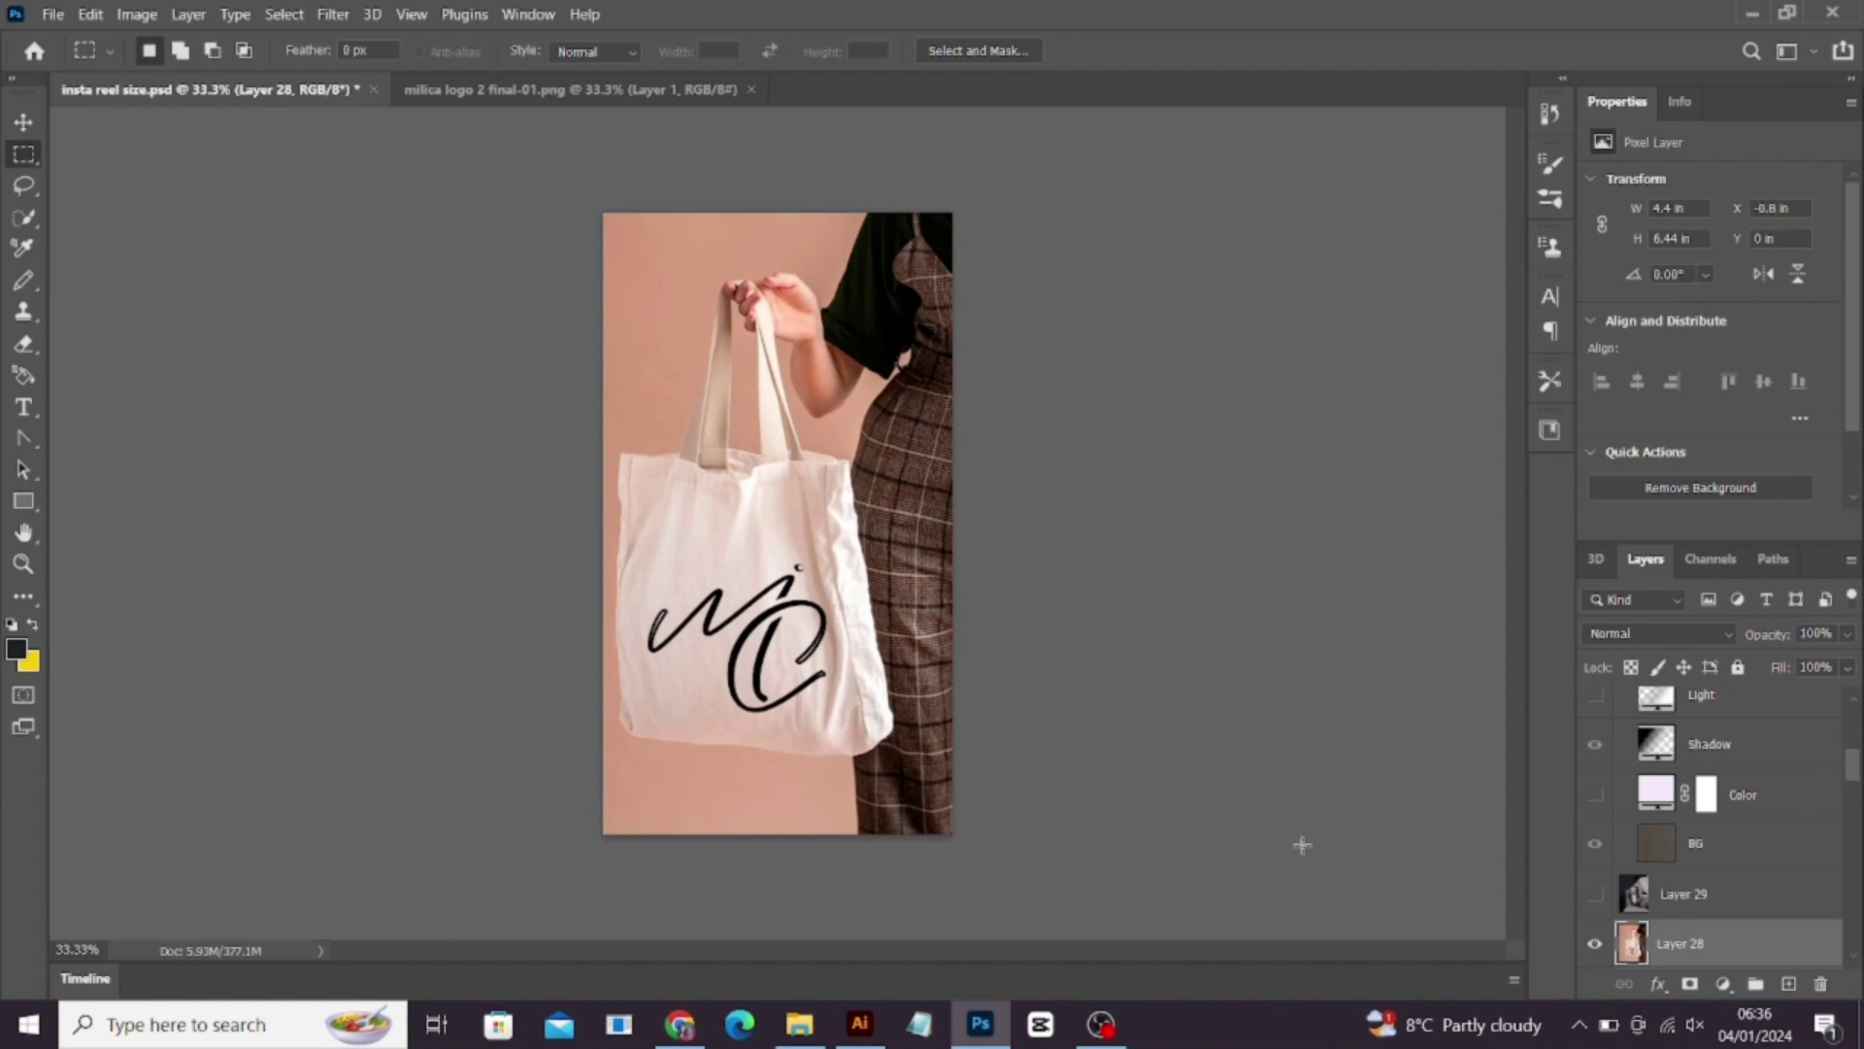
Step: Hide tote-bag Layer 28, then show and select the t-shirt photo Layer 20
scroll(1854, 776, down, 2)
scroll(1853, 776, down, 1)
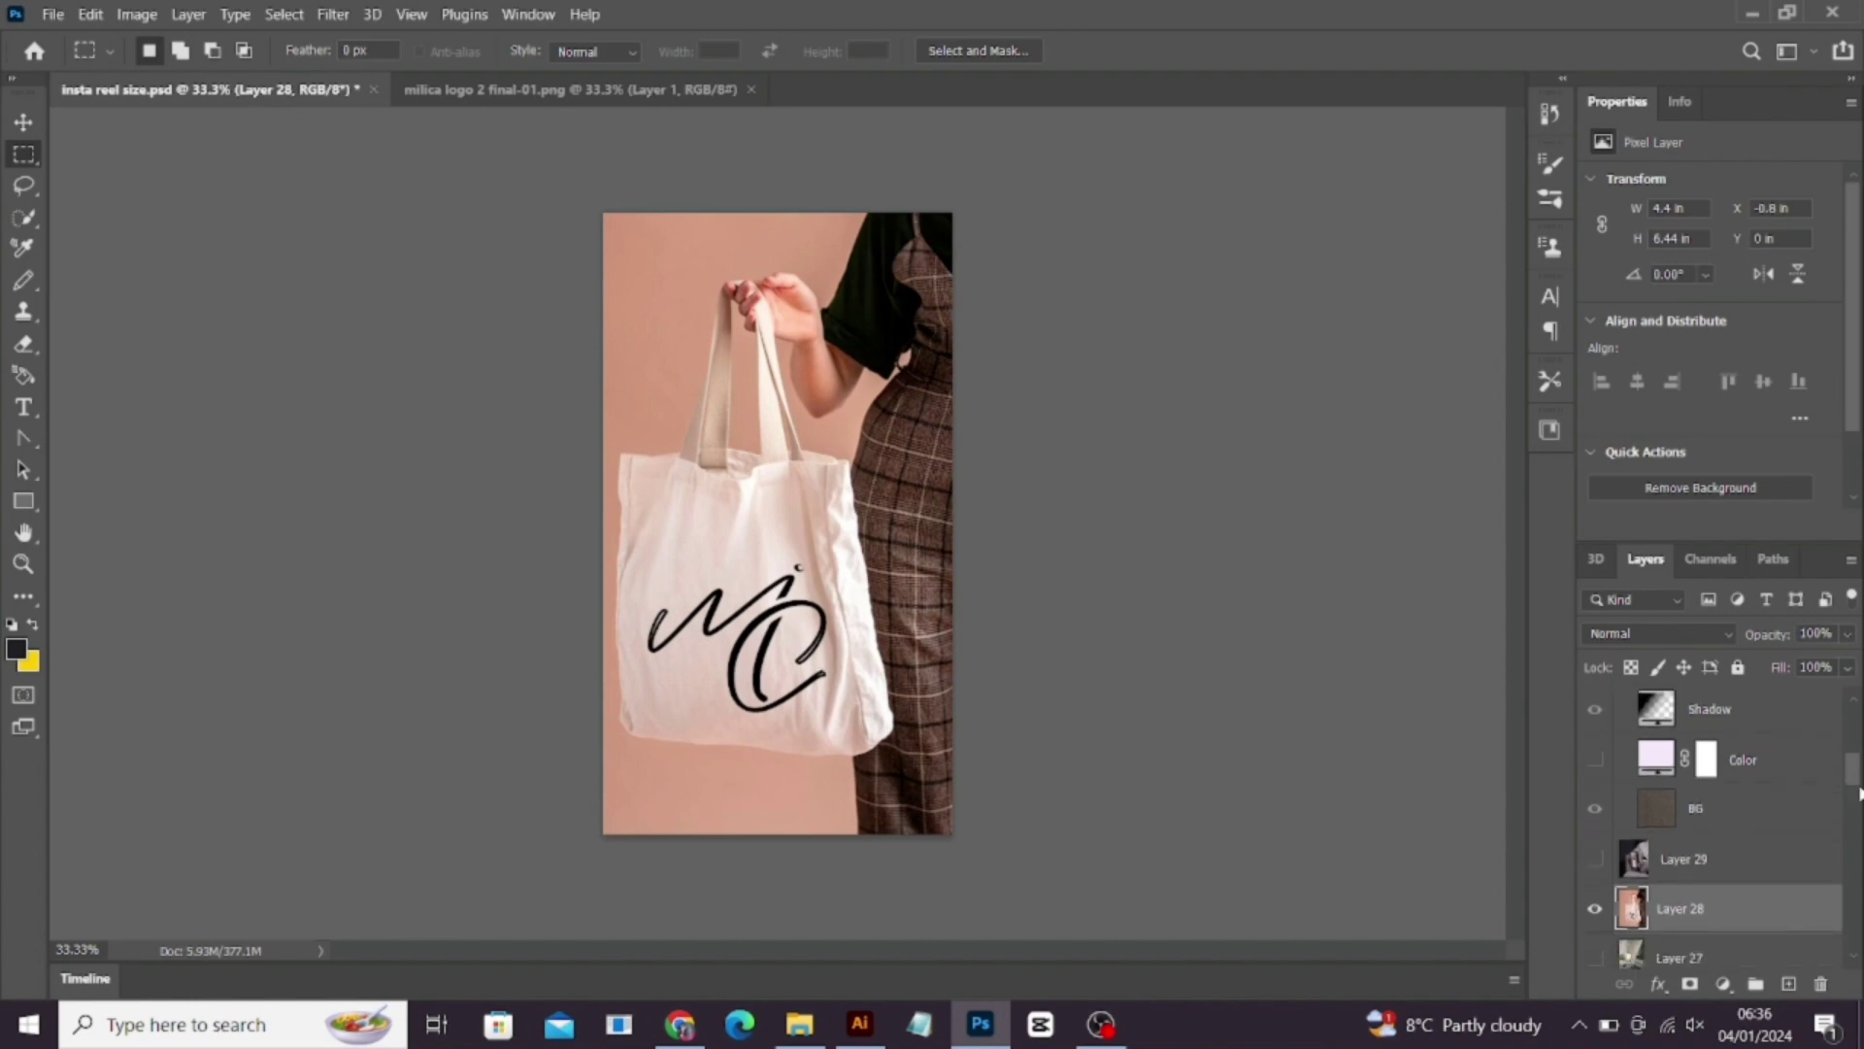
scroll(1853, 777, down, 2)
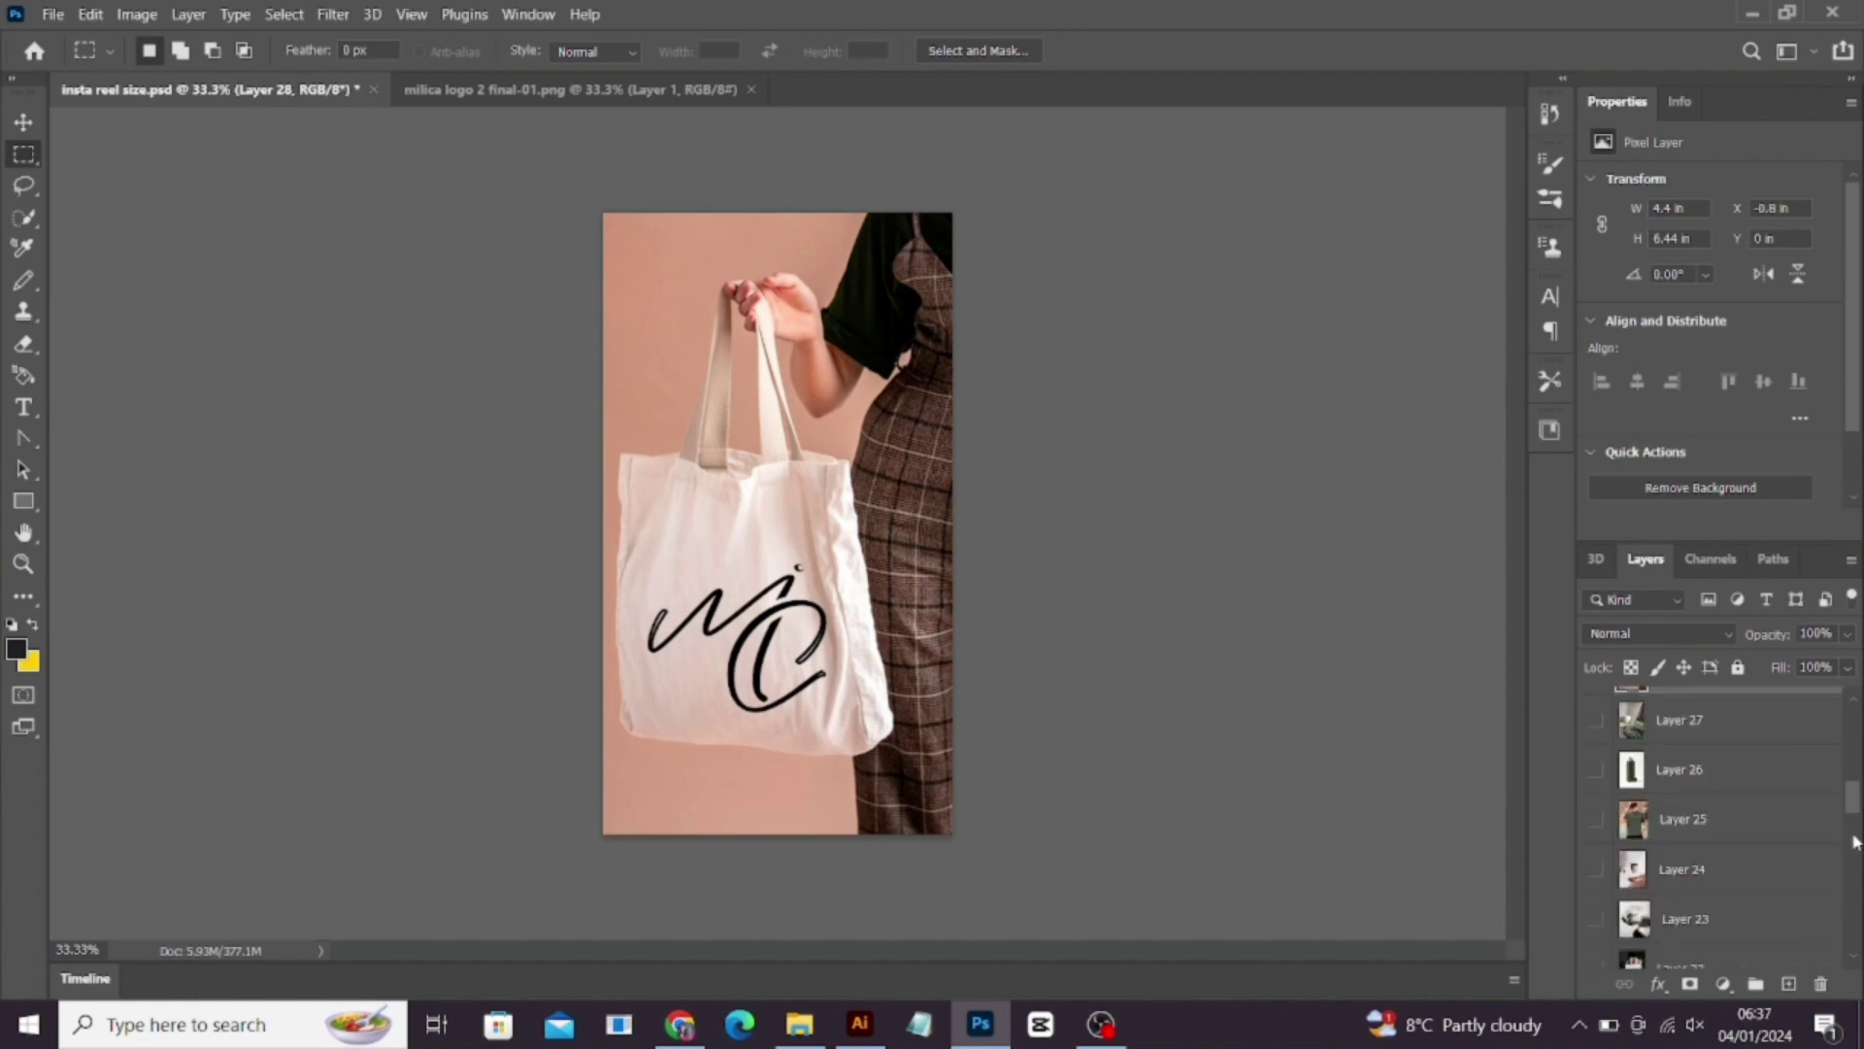
scroll(1854, 816, up, 4)
key(ctrl+comma)
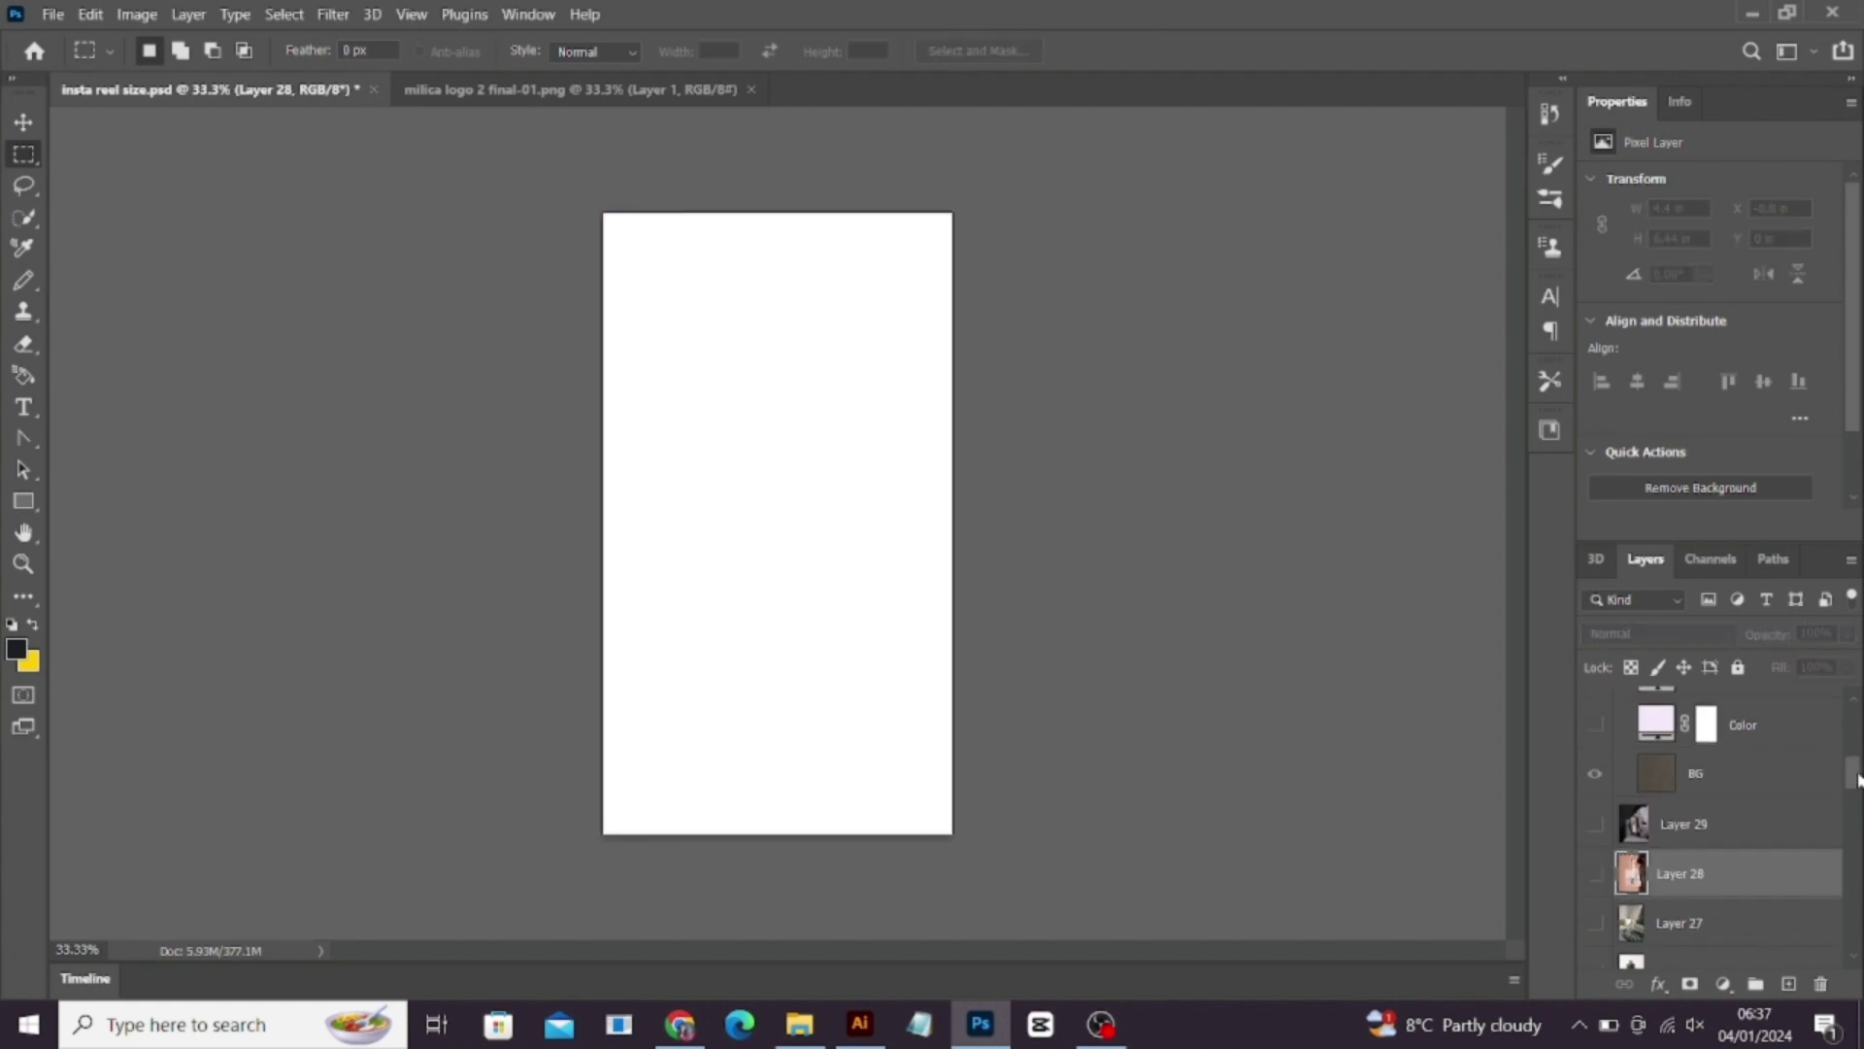
scroll(1857, 777, down, 4)
scroll(1856, 777, down, 3)
click(1597, 895)
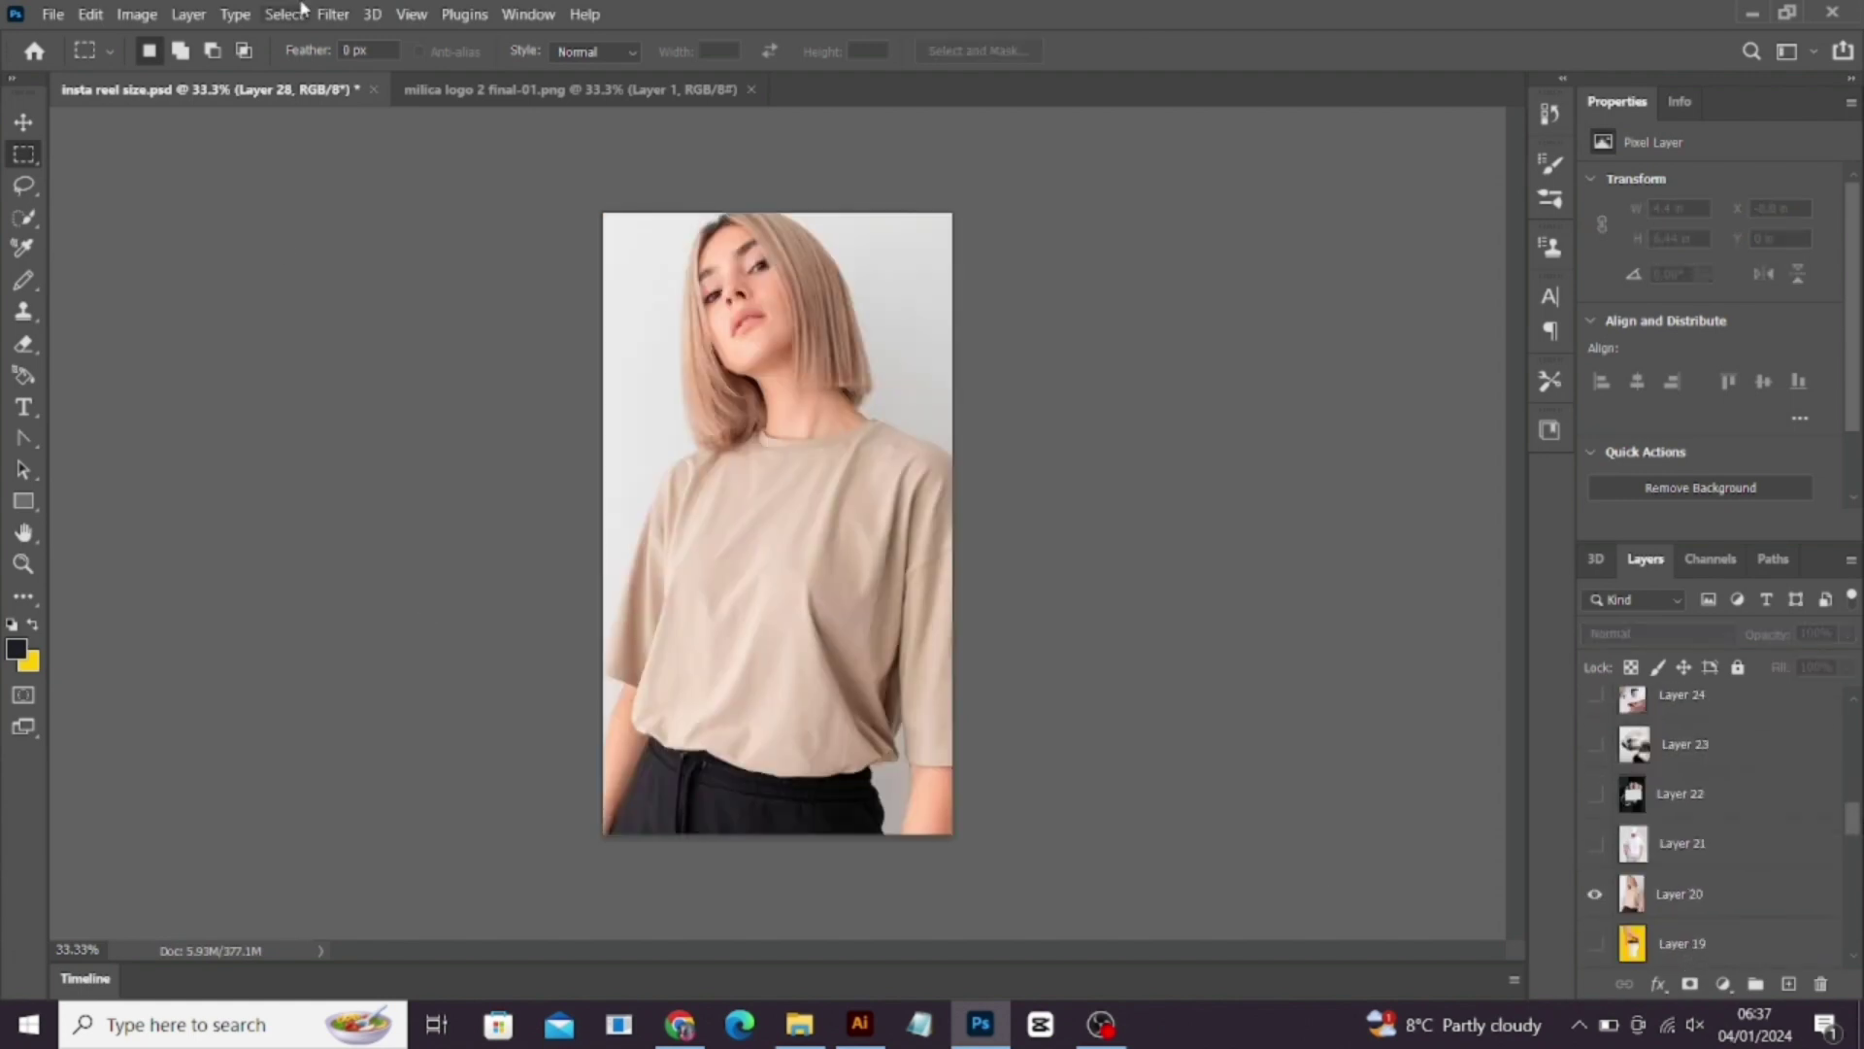
click(1725, 906)
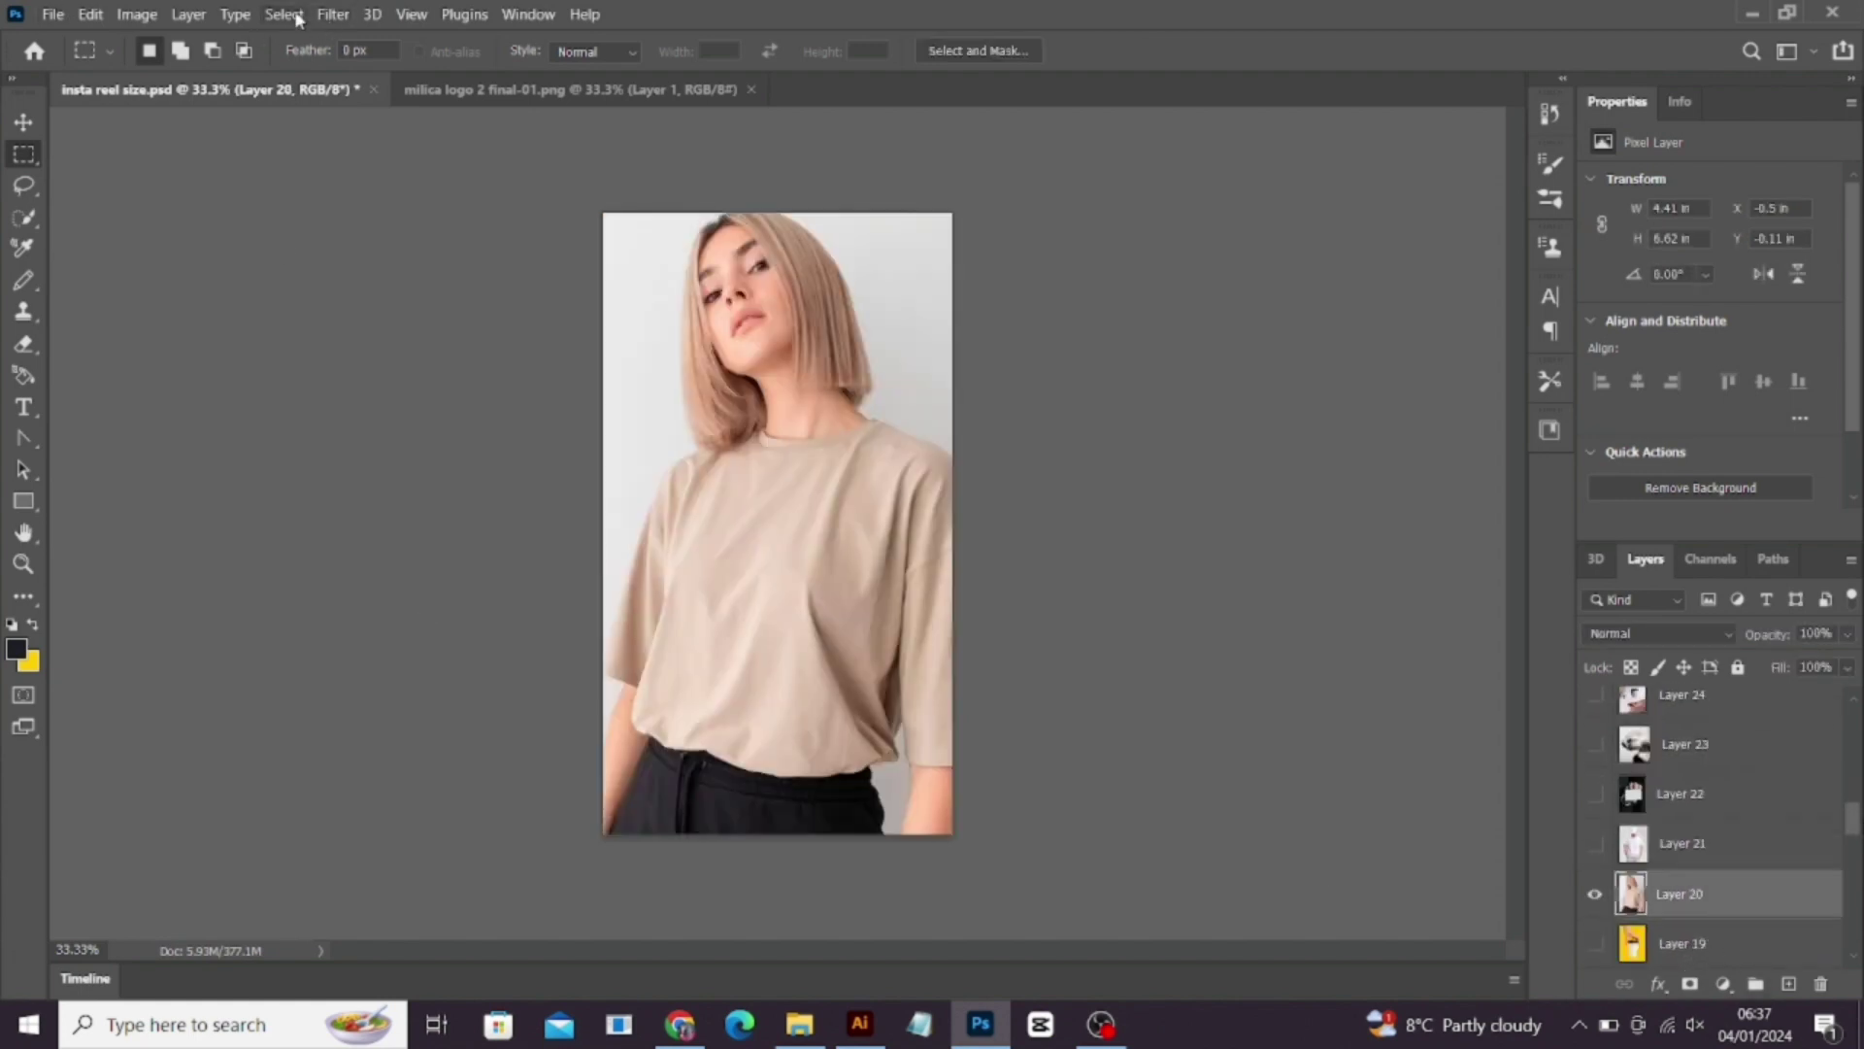
click(333, 15)
Step: Draw a Vanishing Point perspective plane fitted to the beige t-shirt's chest
click(379, 249)
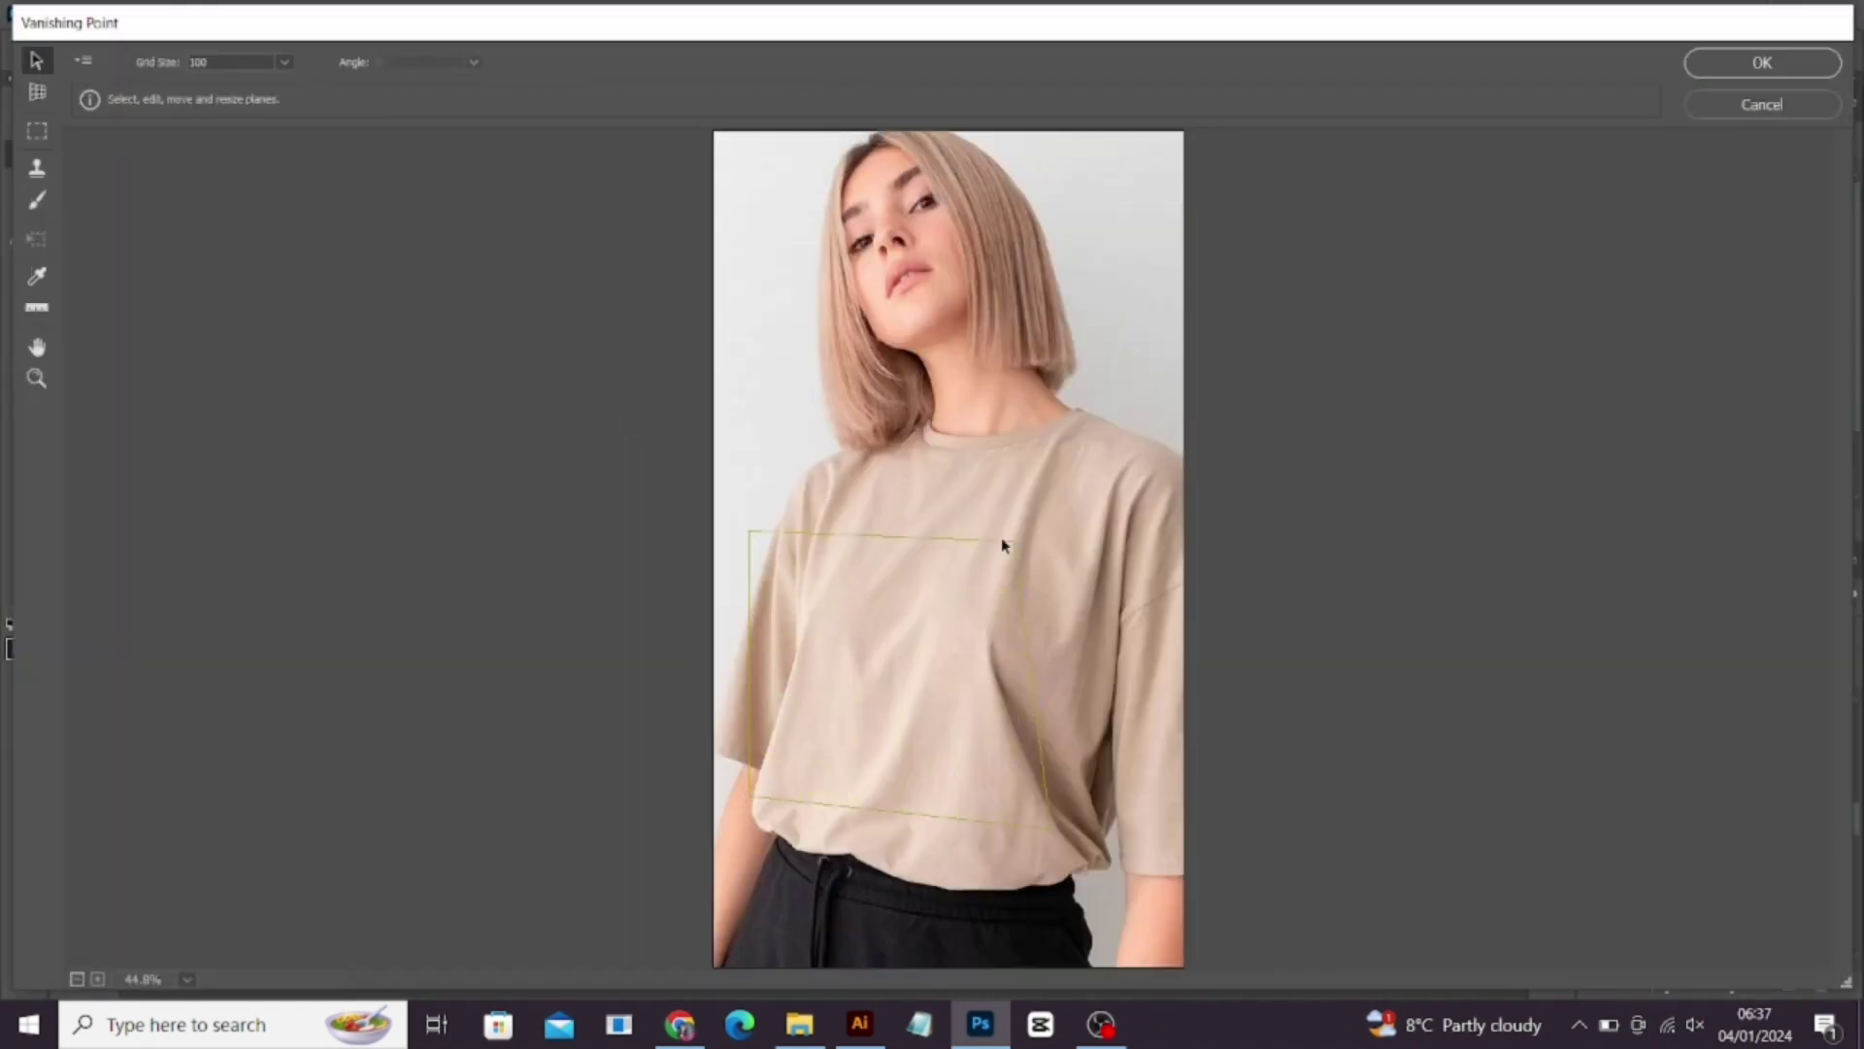
drag(1030, 675, 1109, 682)
drag(1084, 544, 1096, 587)
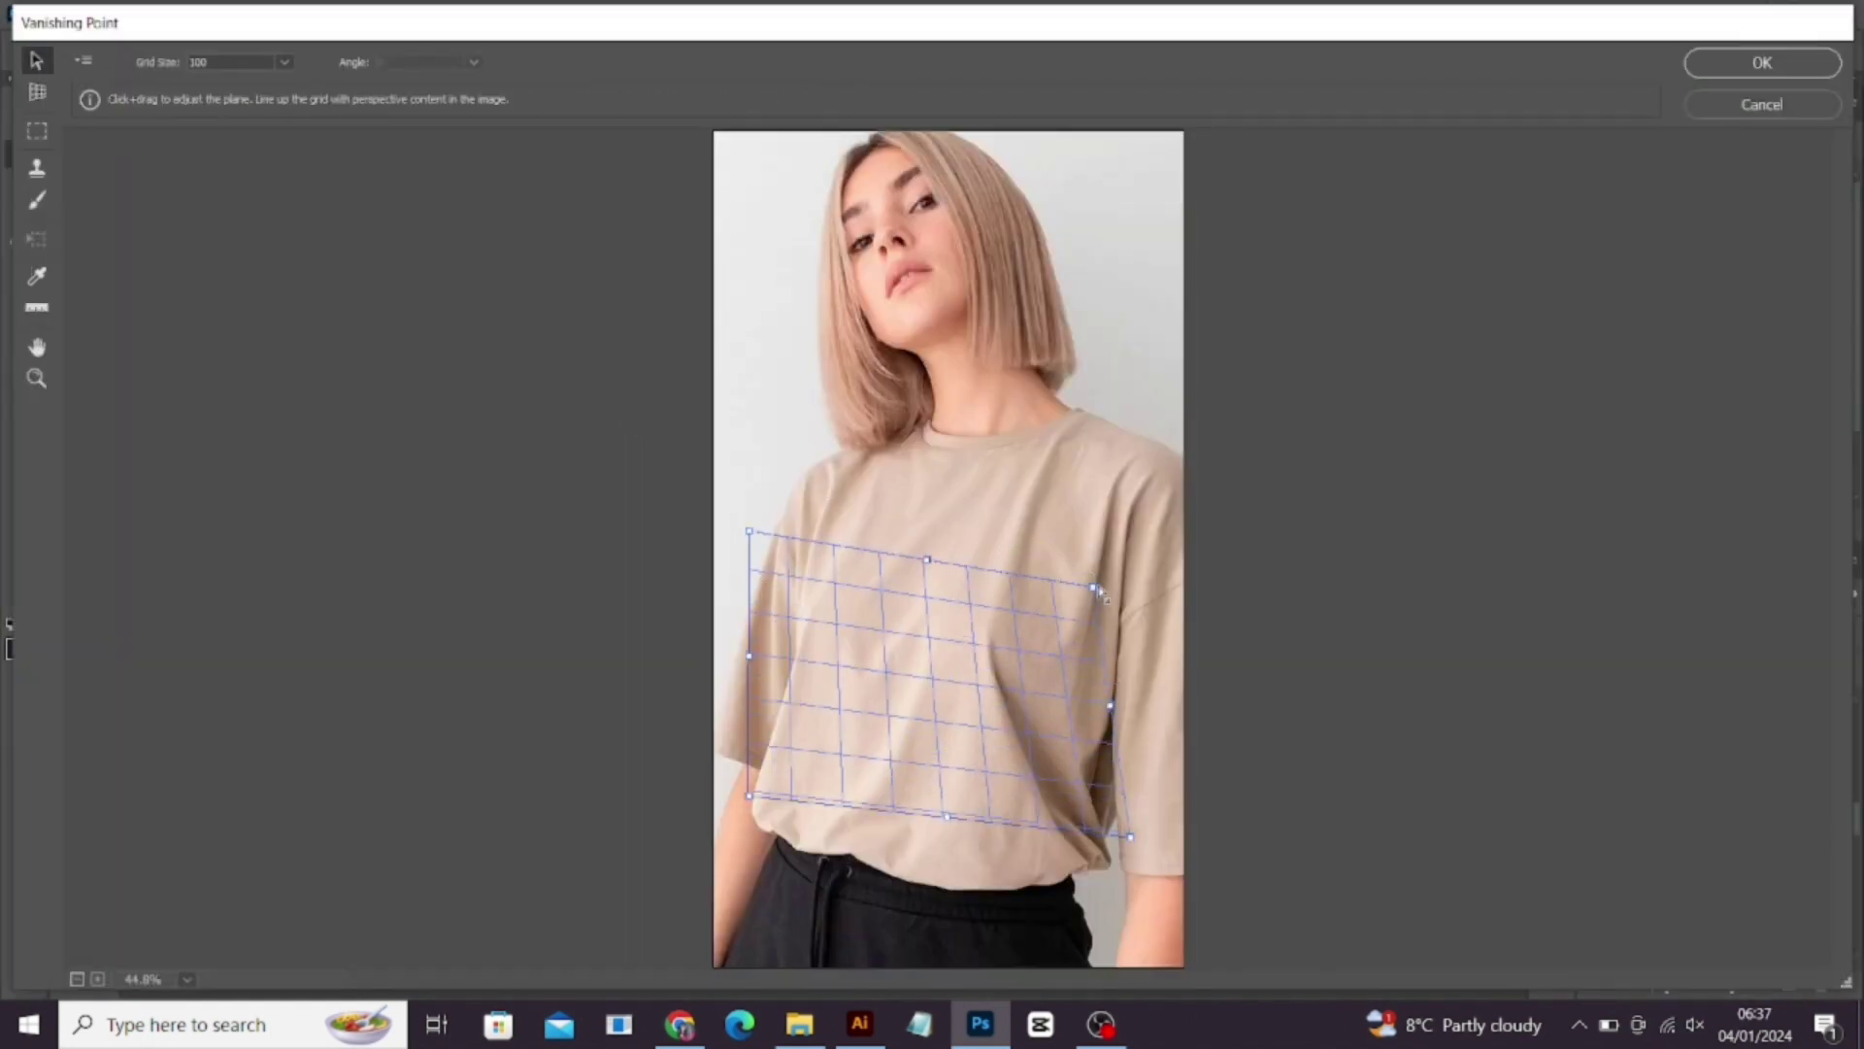
drag(757, 532, 826, 554)
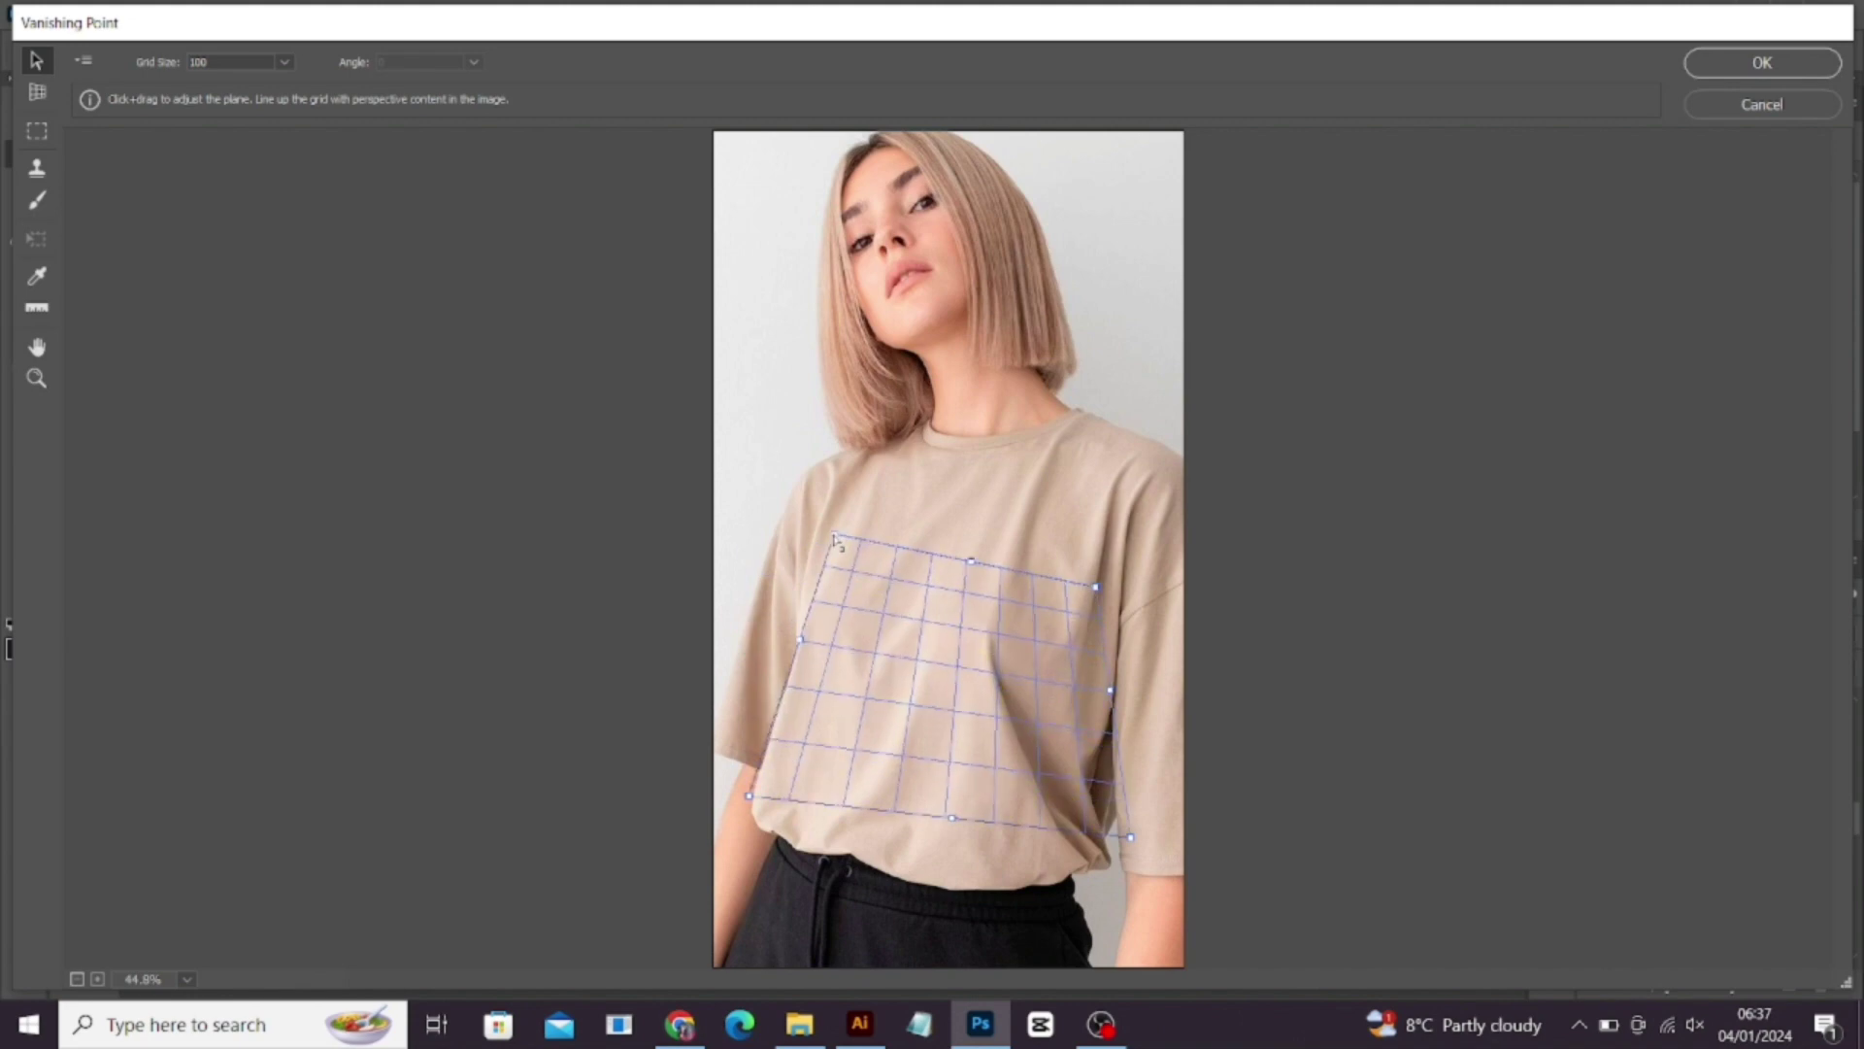
mouse_move(750, 795)
mouse_down()
mouse_move(805, 720)
mouse_move(771, 756)
mouse_up()
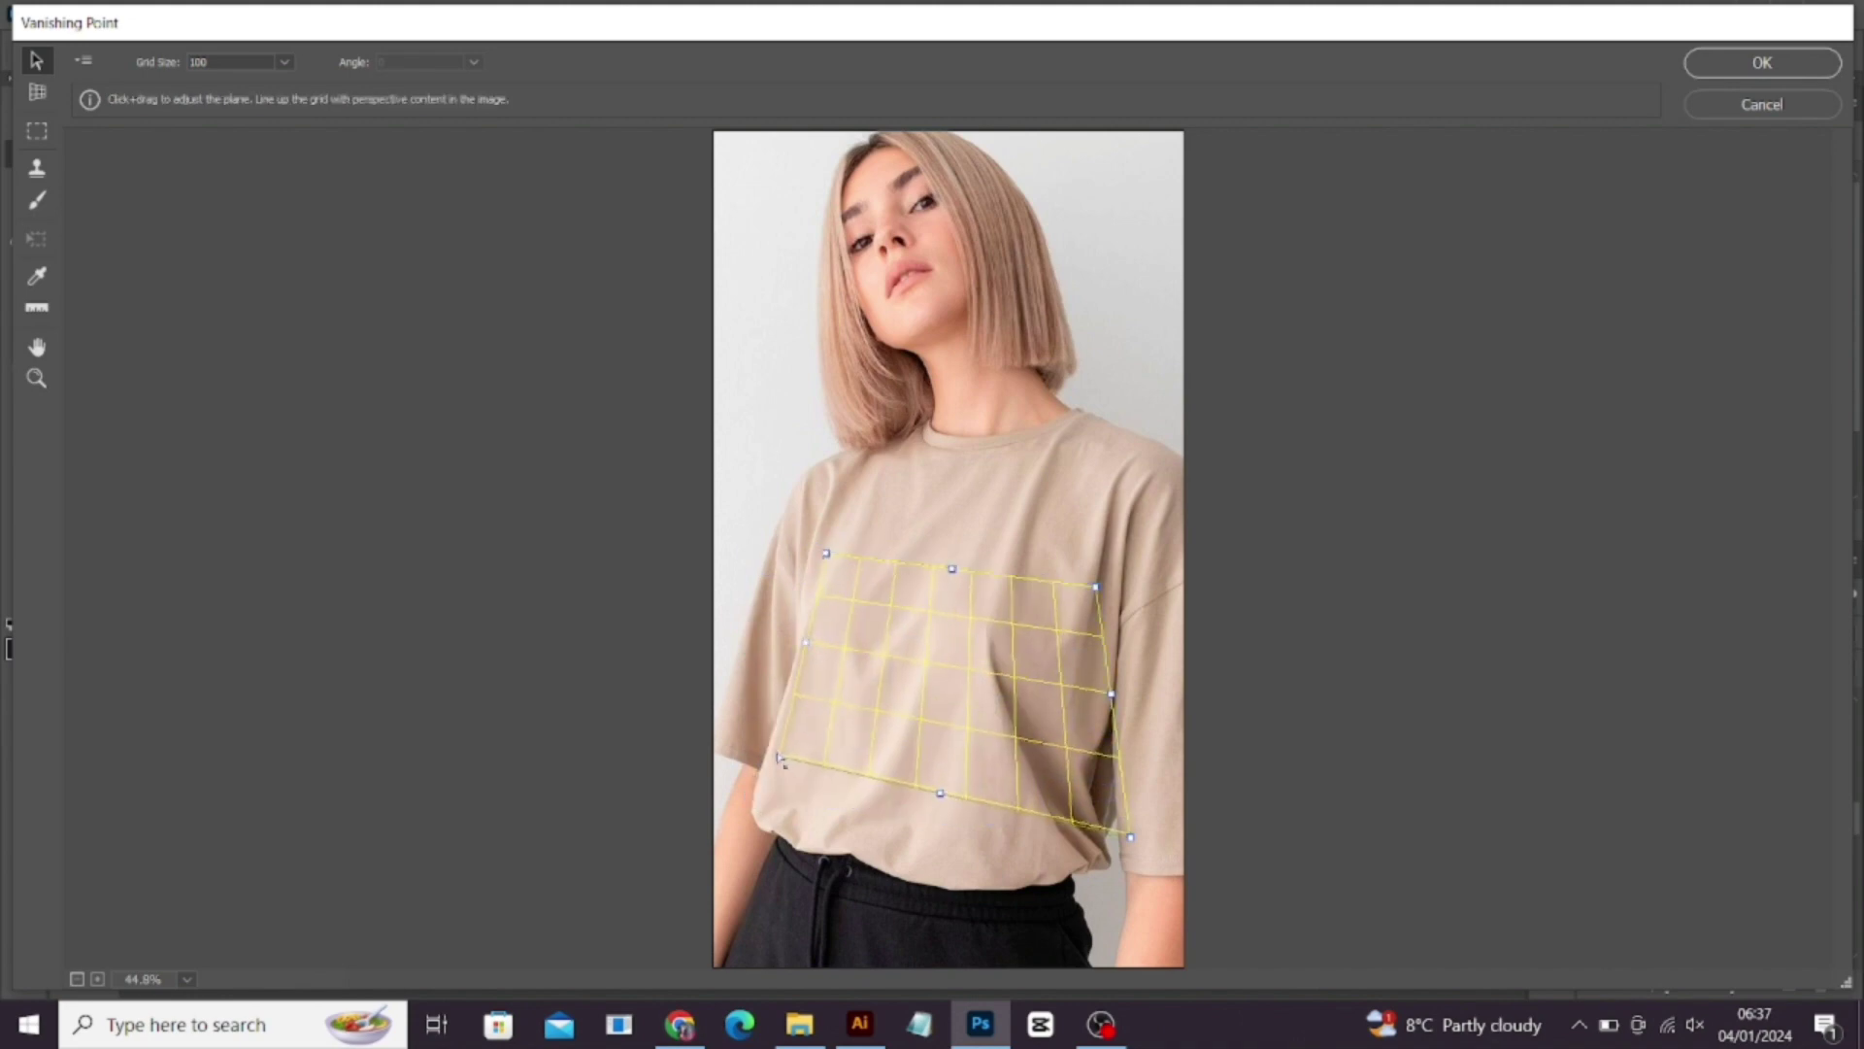
mouse_move(1130, 837)
mouse_down()
mouse_move(1063, 849)
mouse_move(1055, 802)
mouse_up()
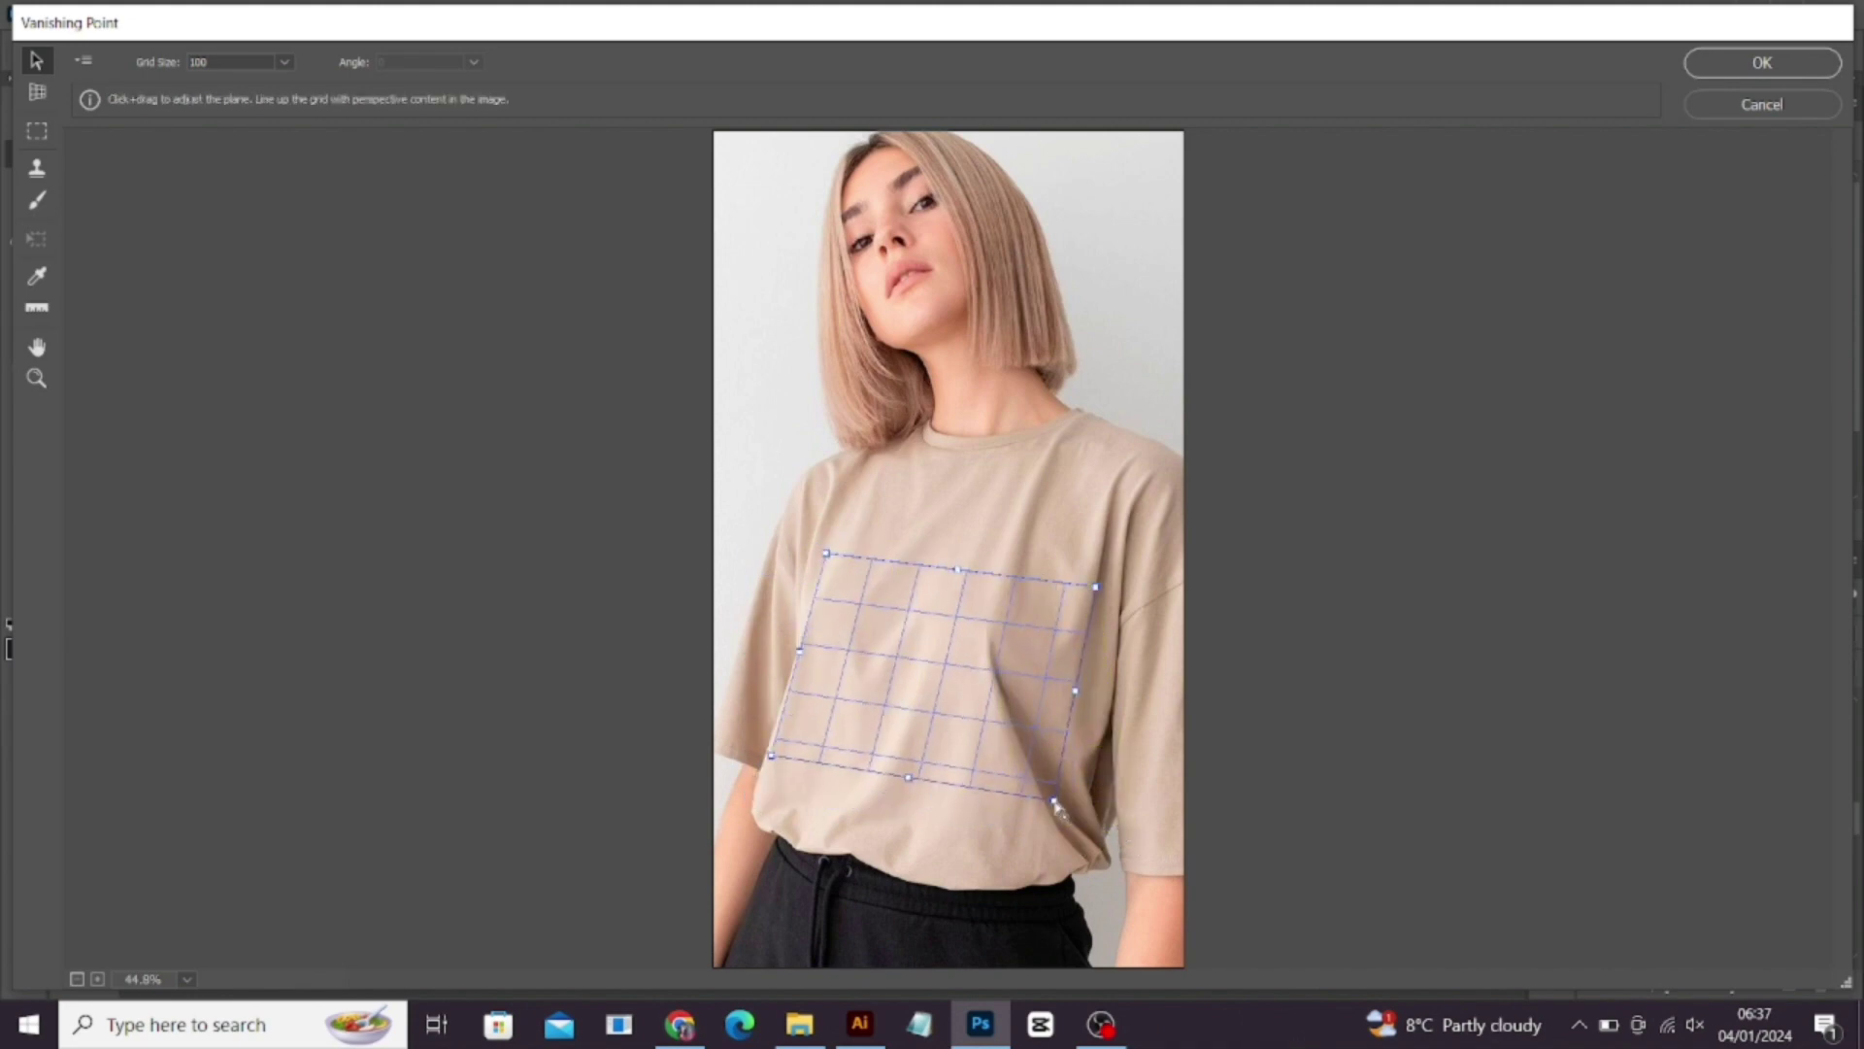
Step: Paste the MC monogram, then shrink, position and widen it within the chest plane and commit
key(ctrl+v)
key(t)
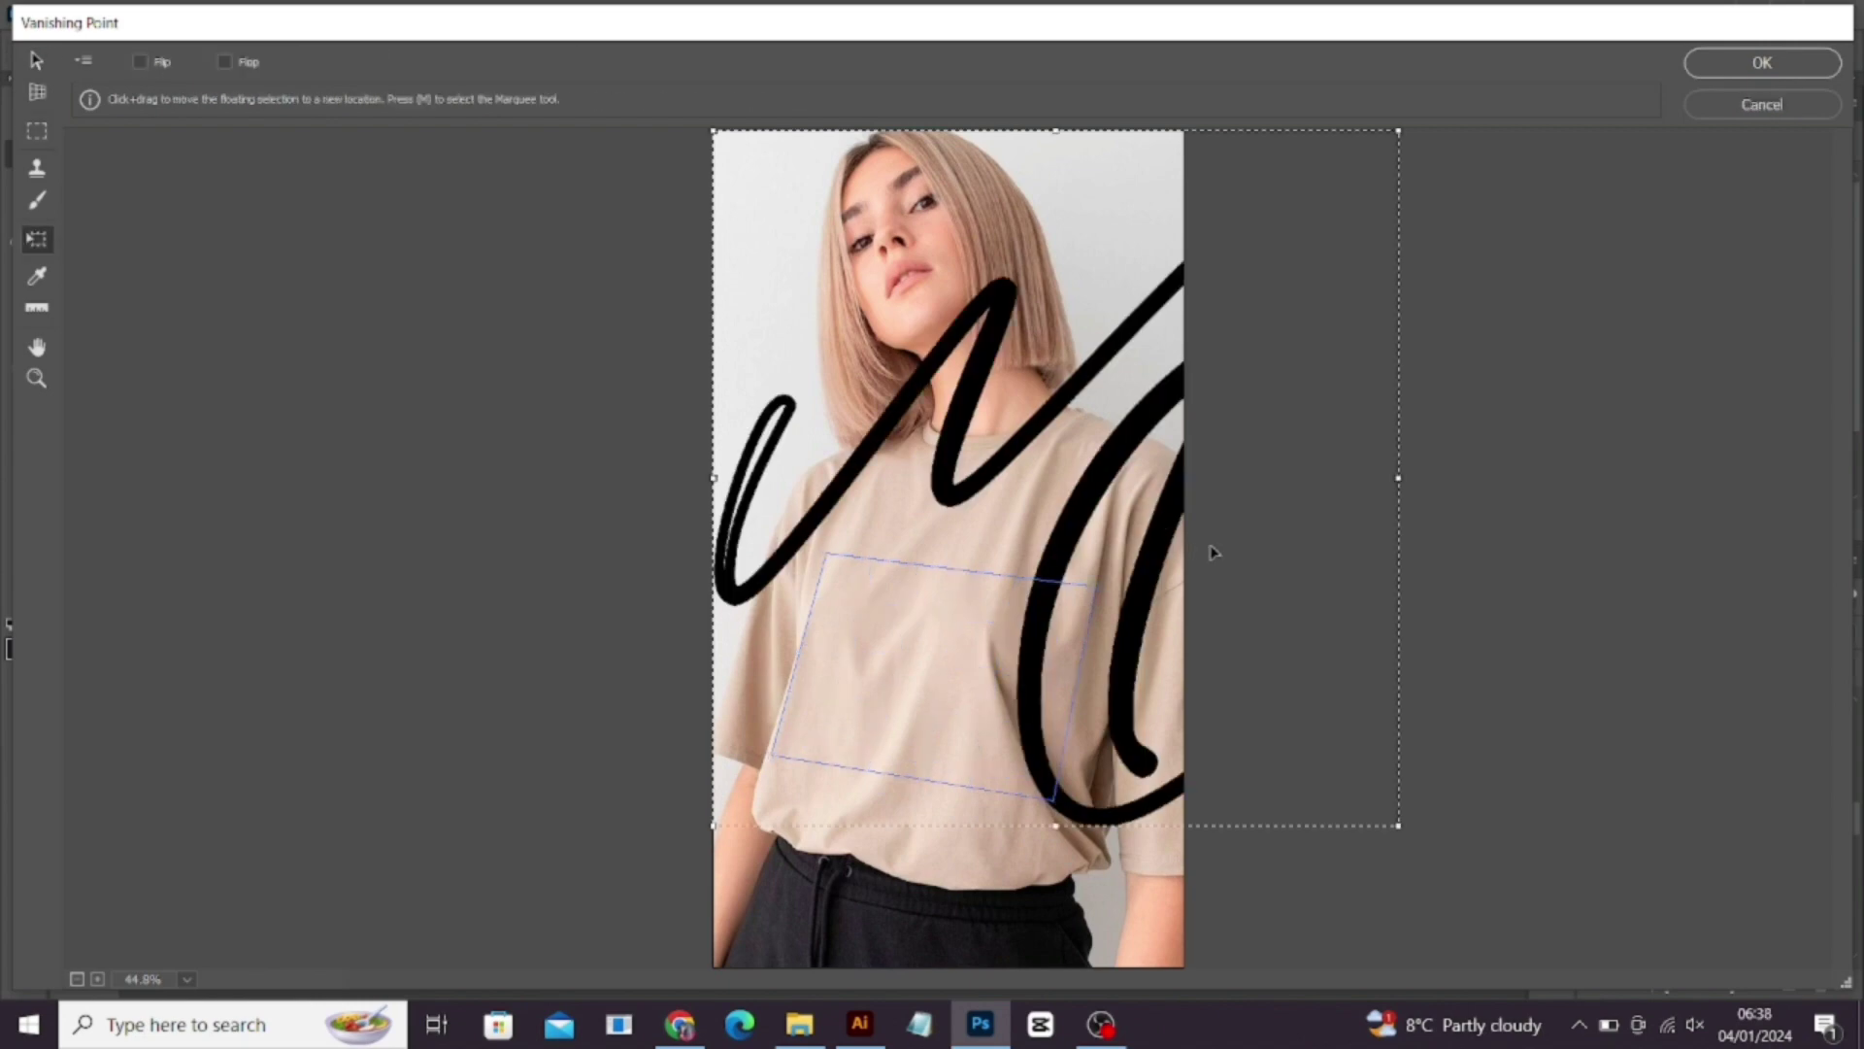
drag(1395, 816, 916, 328)
mouse_move(826, 243)
mouse_down()
mouse_move(940, 670)
mouse_move(1037, 682)
mouse_up()
drag(852, 649, 812, 653)
drag(909, 738, 904, 764)
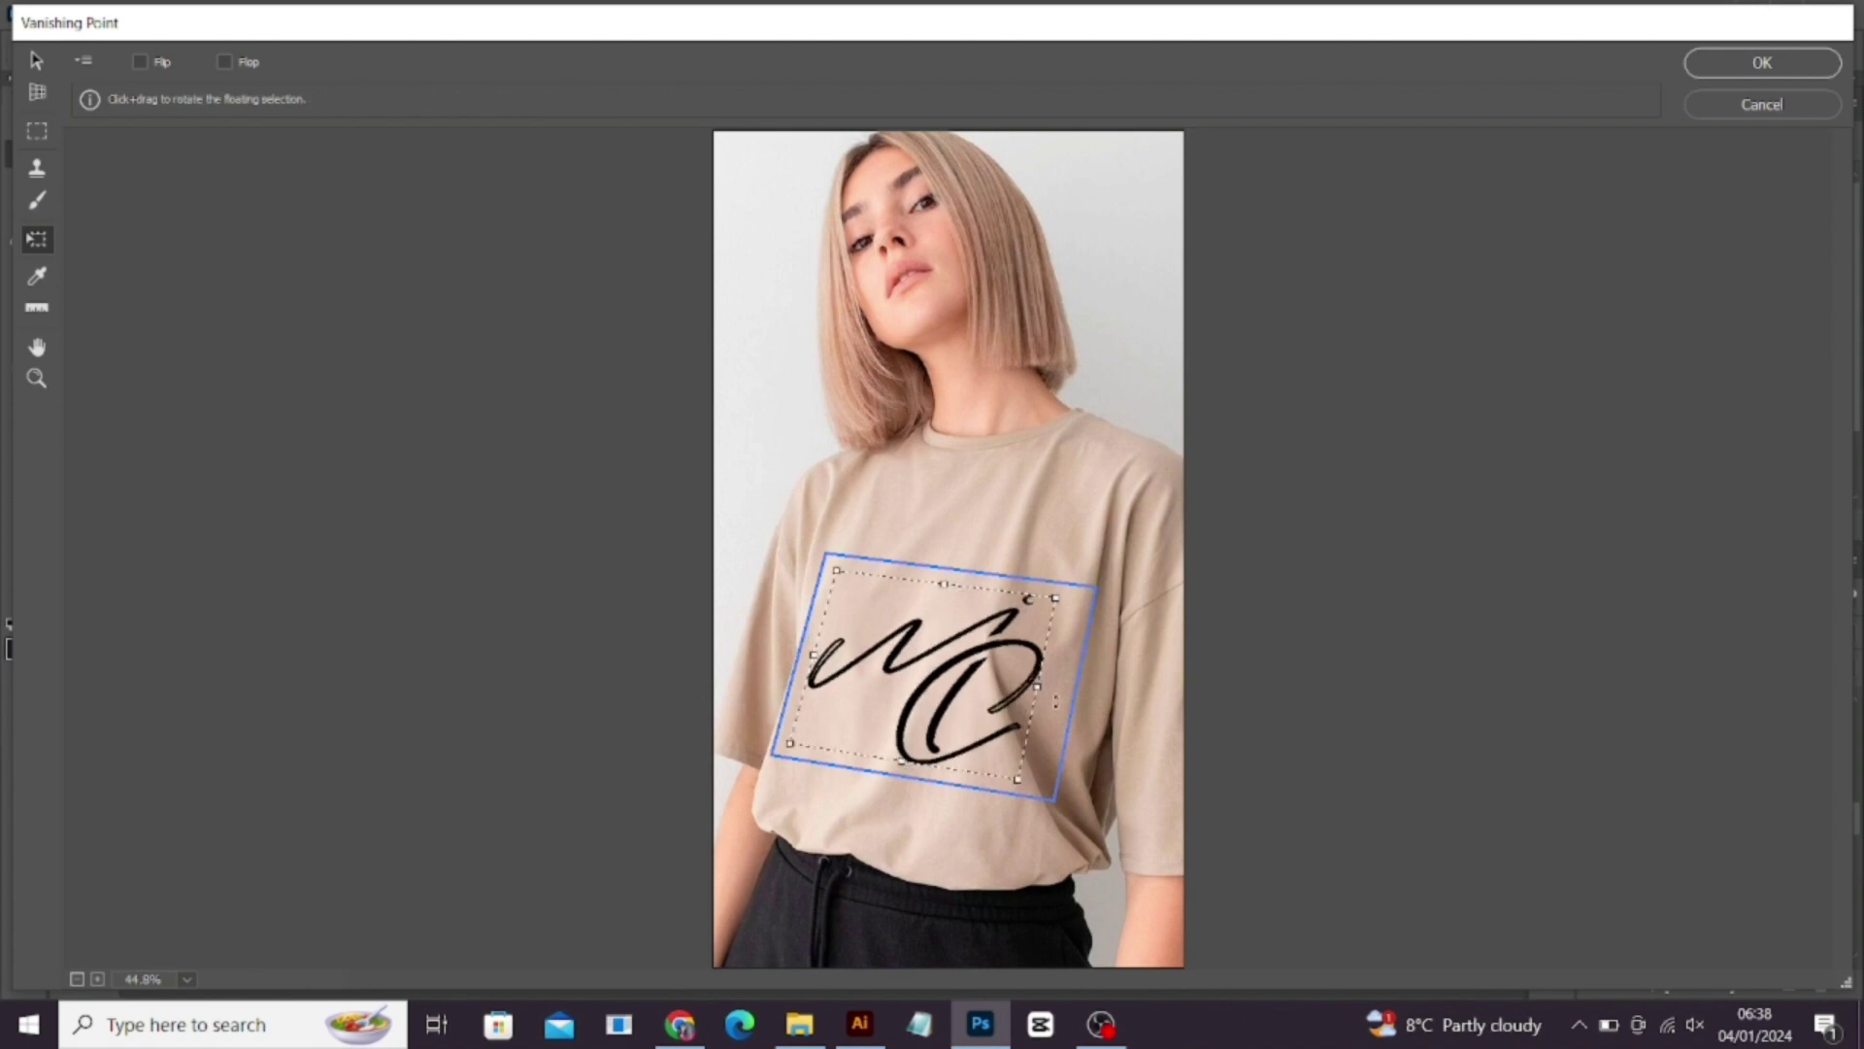
drag(1037, 686, 1058, 686)
key(shift)
key(shift)
key(shift)
click(645, 320)
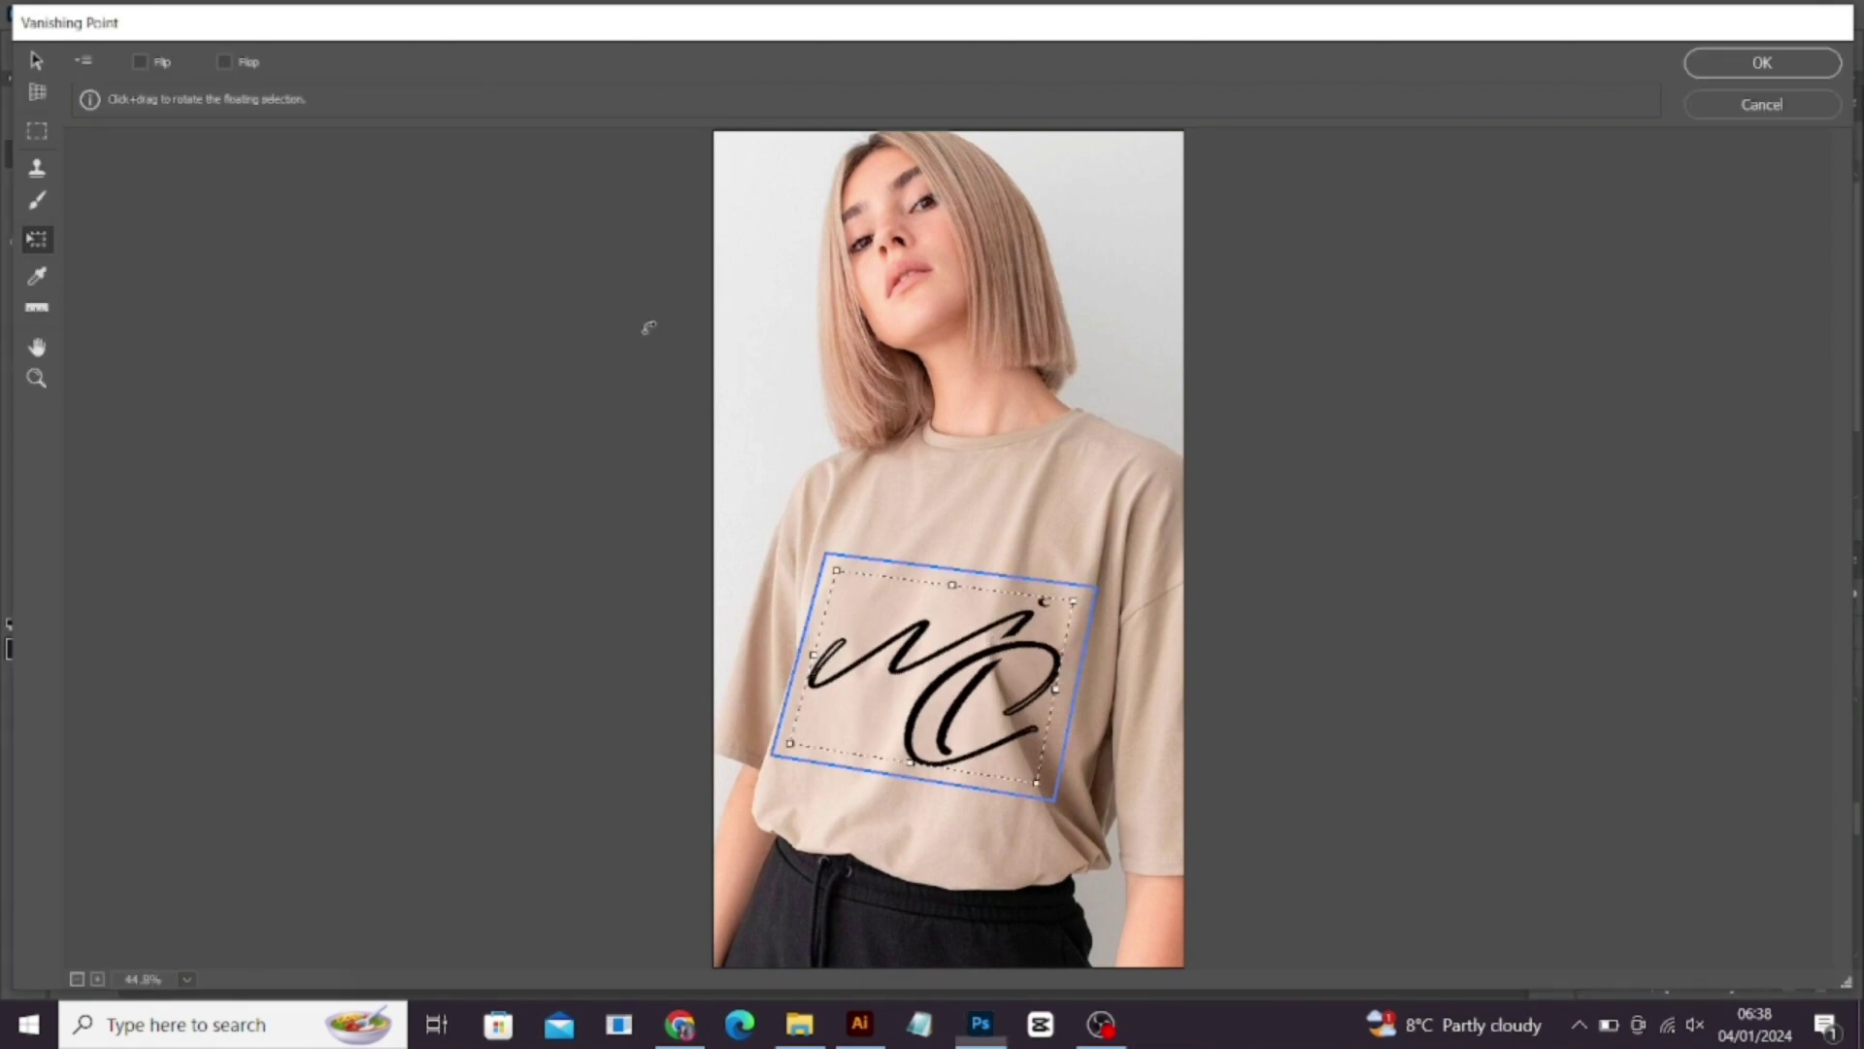
key(Return)
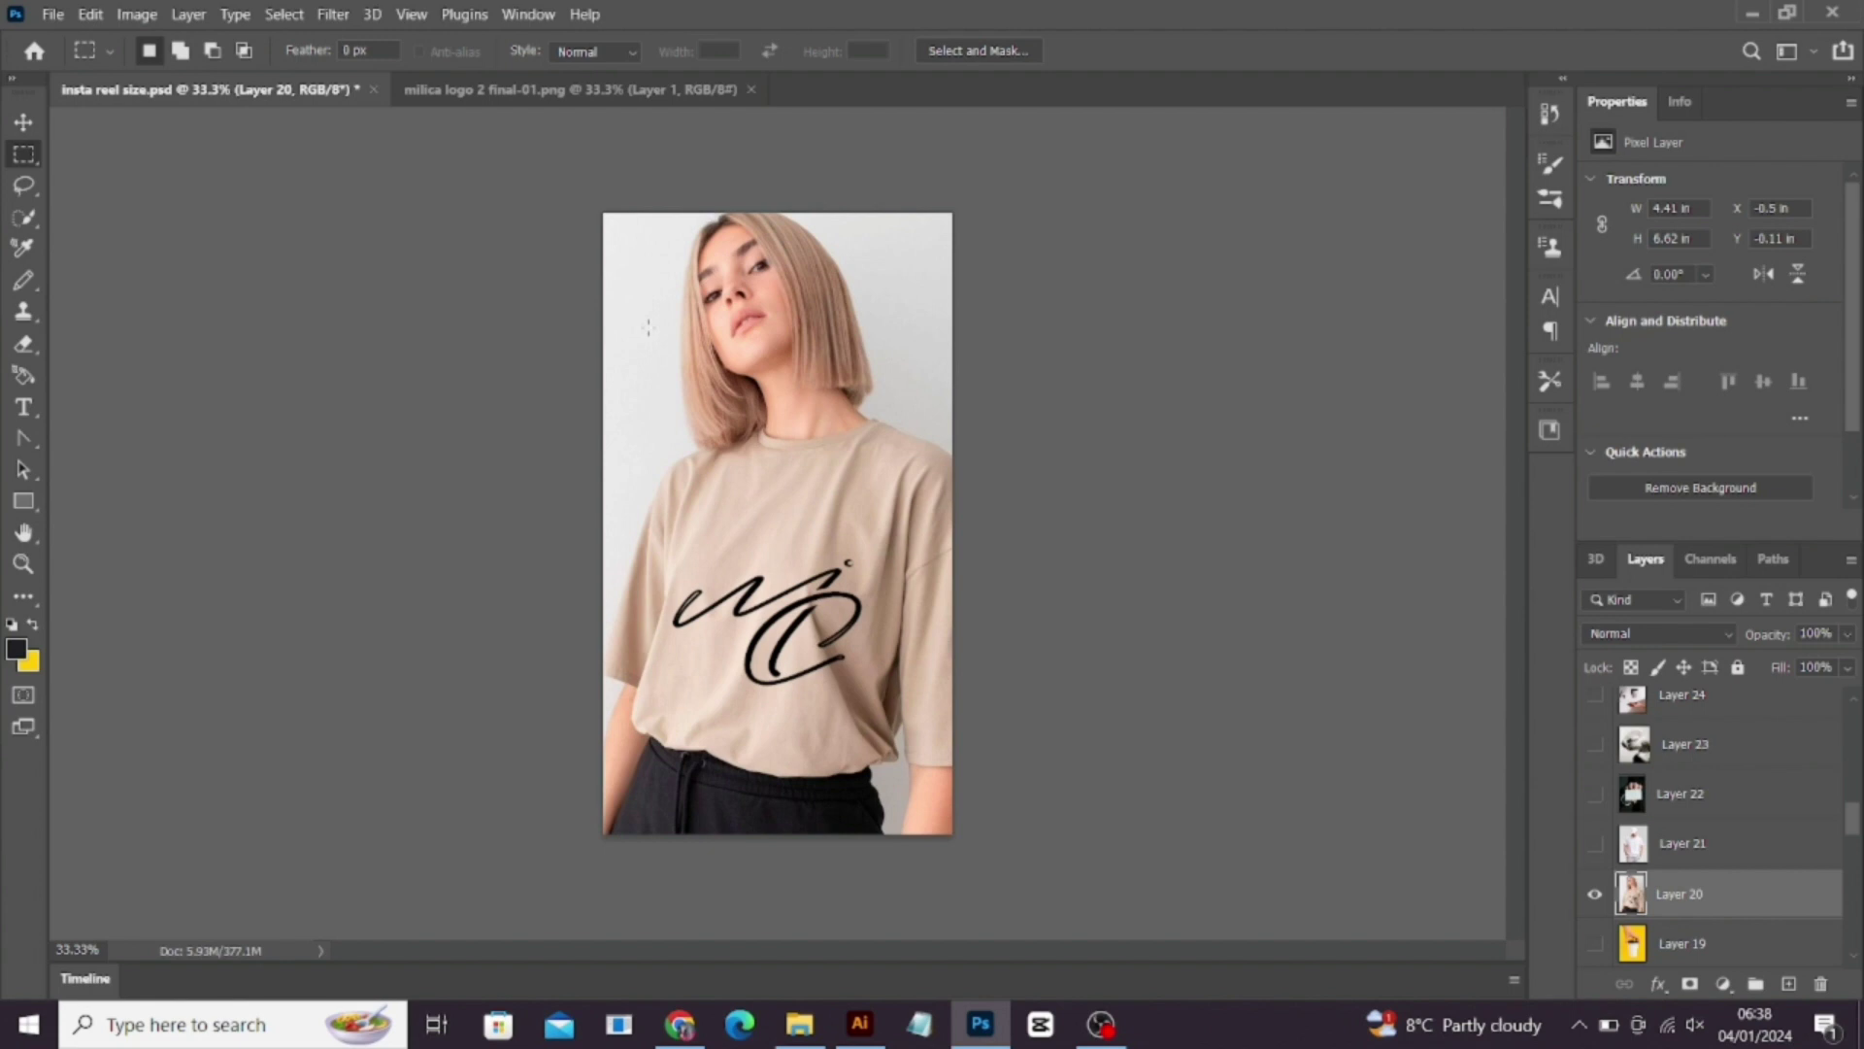
Step: Undo the shirt placement and reshape the Vanishing Point plane's corners on the shirt chest
key(ctrl+z)
click(412, 13)
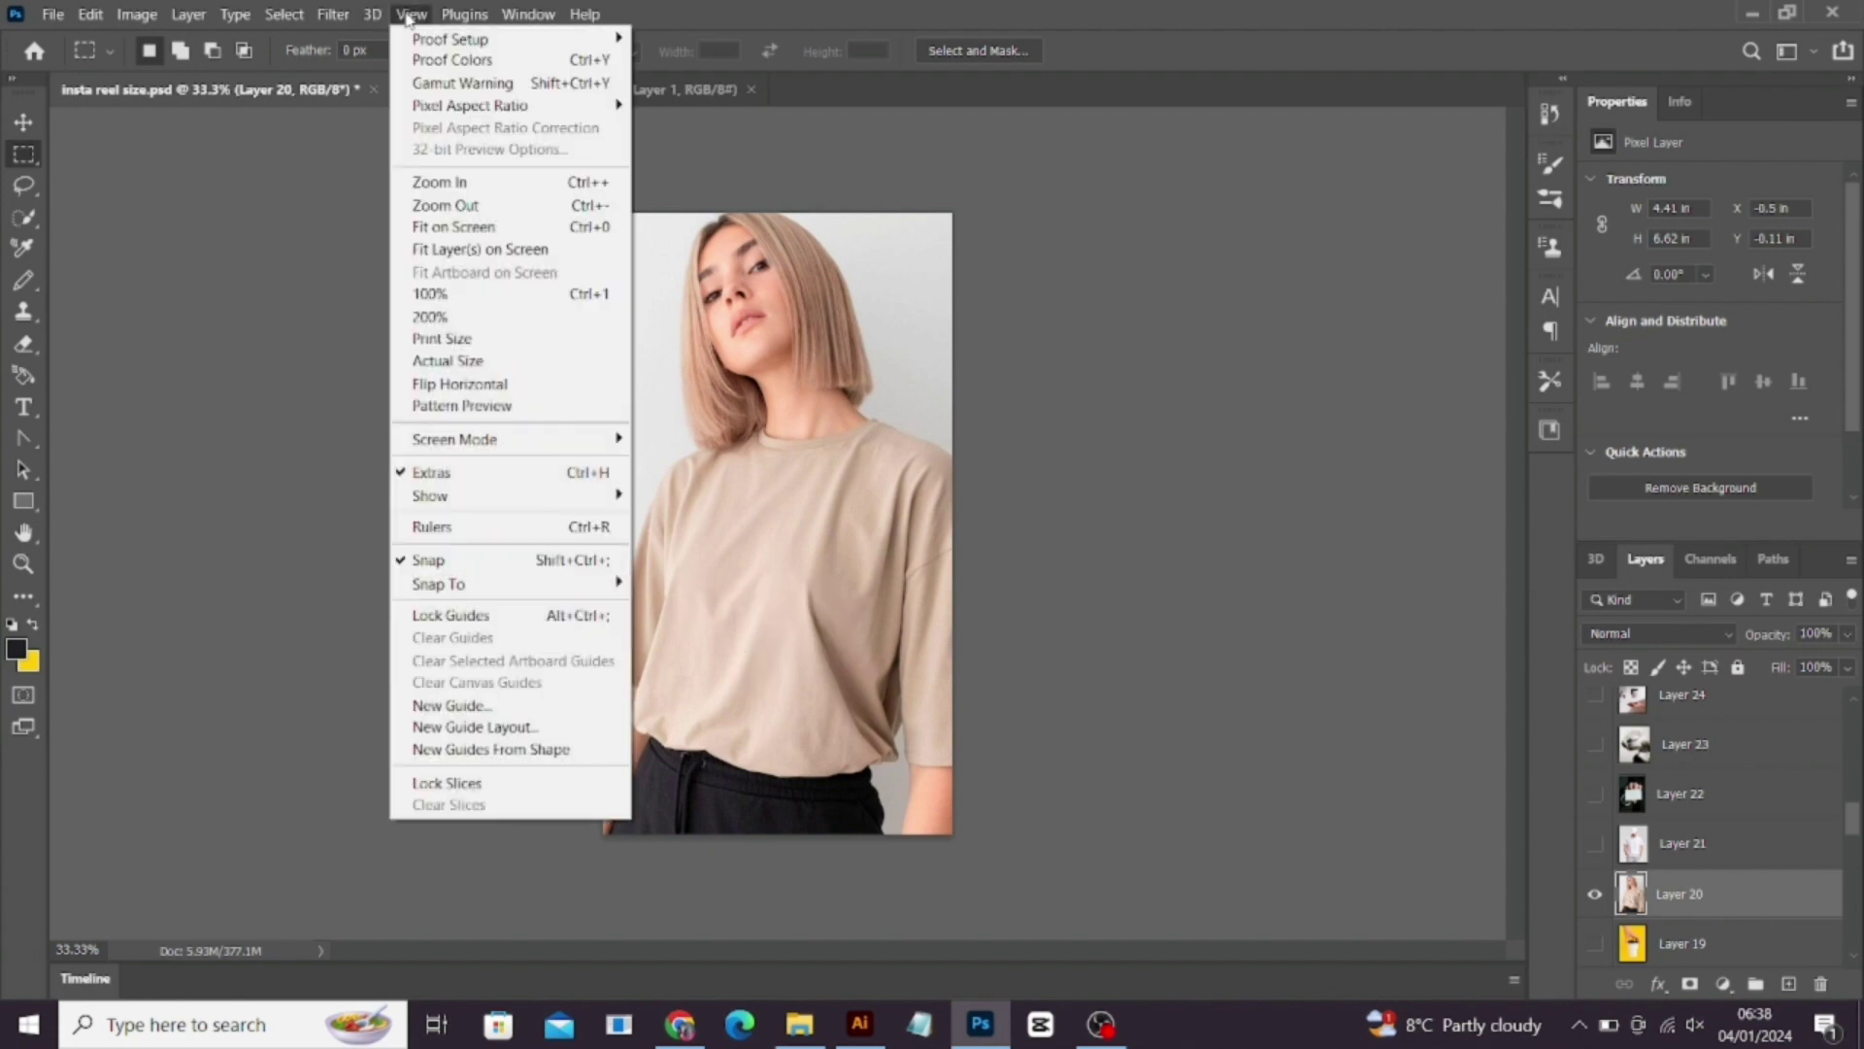
click(450, 250)
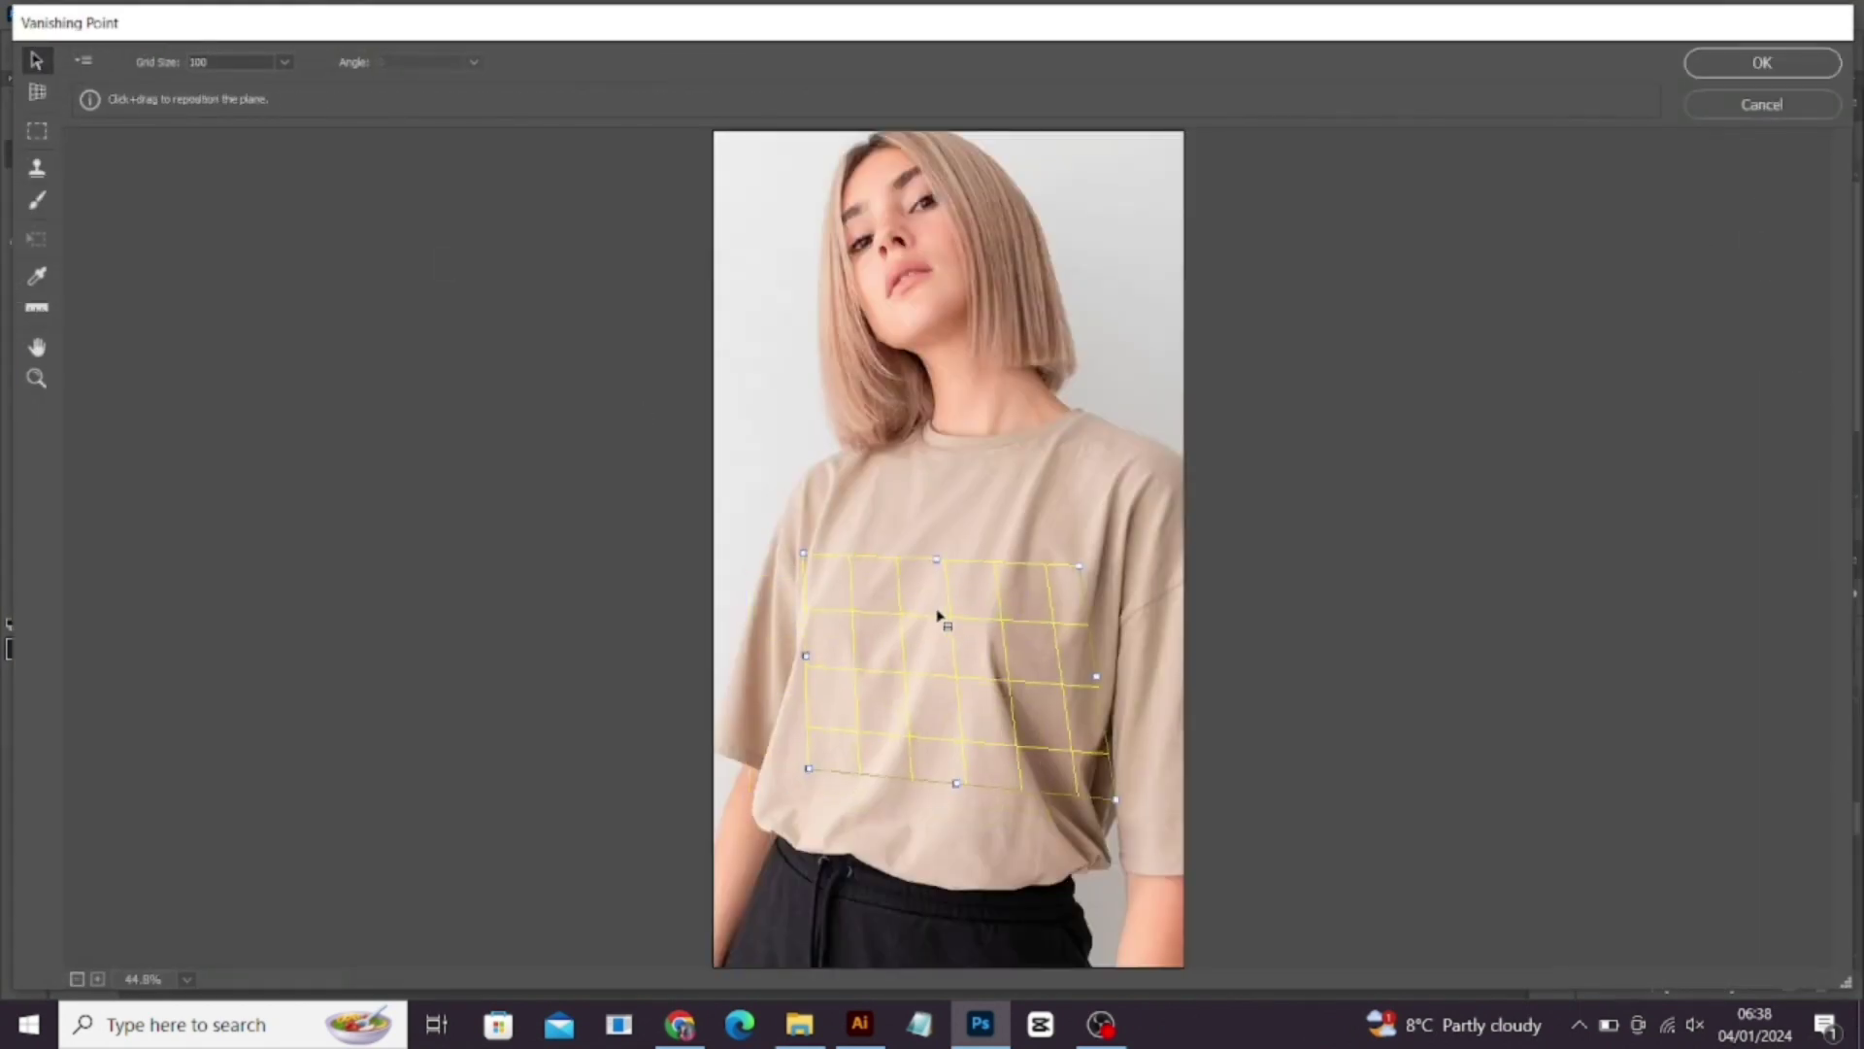
drag(806, 771, 785, 770)
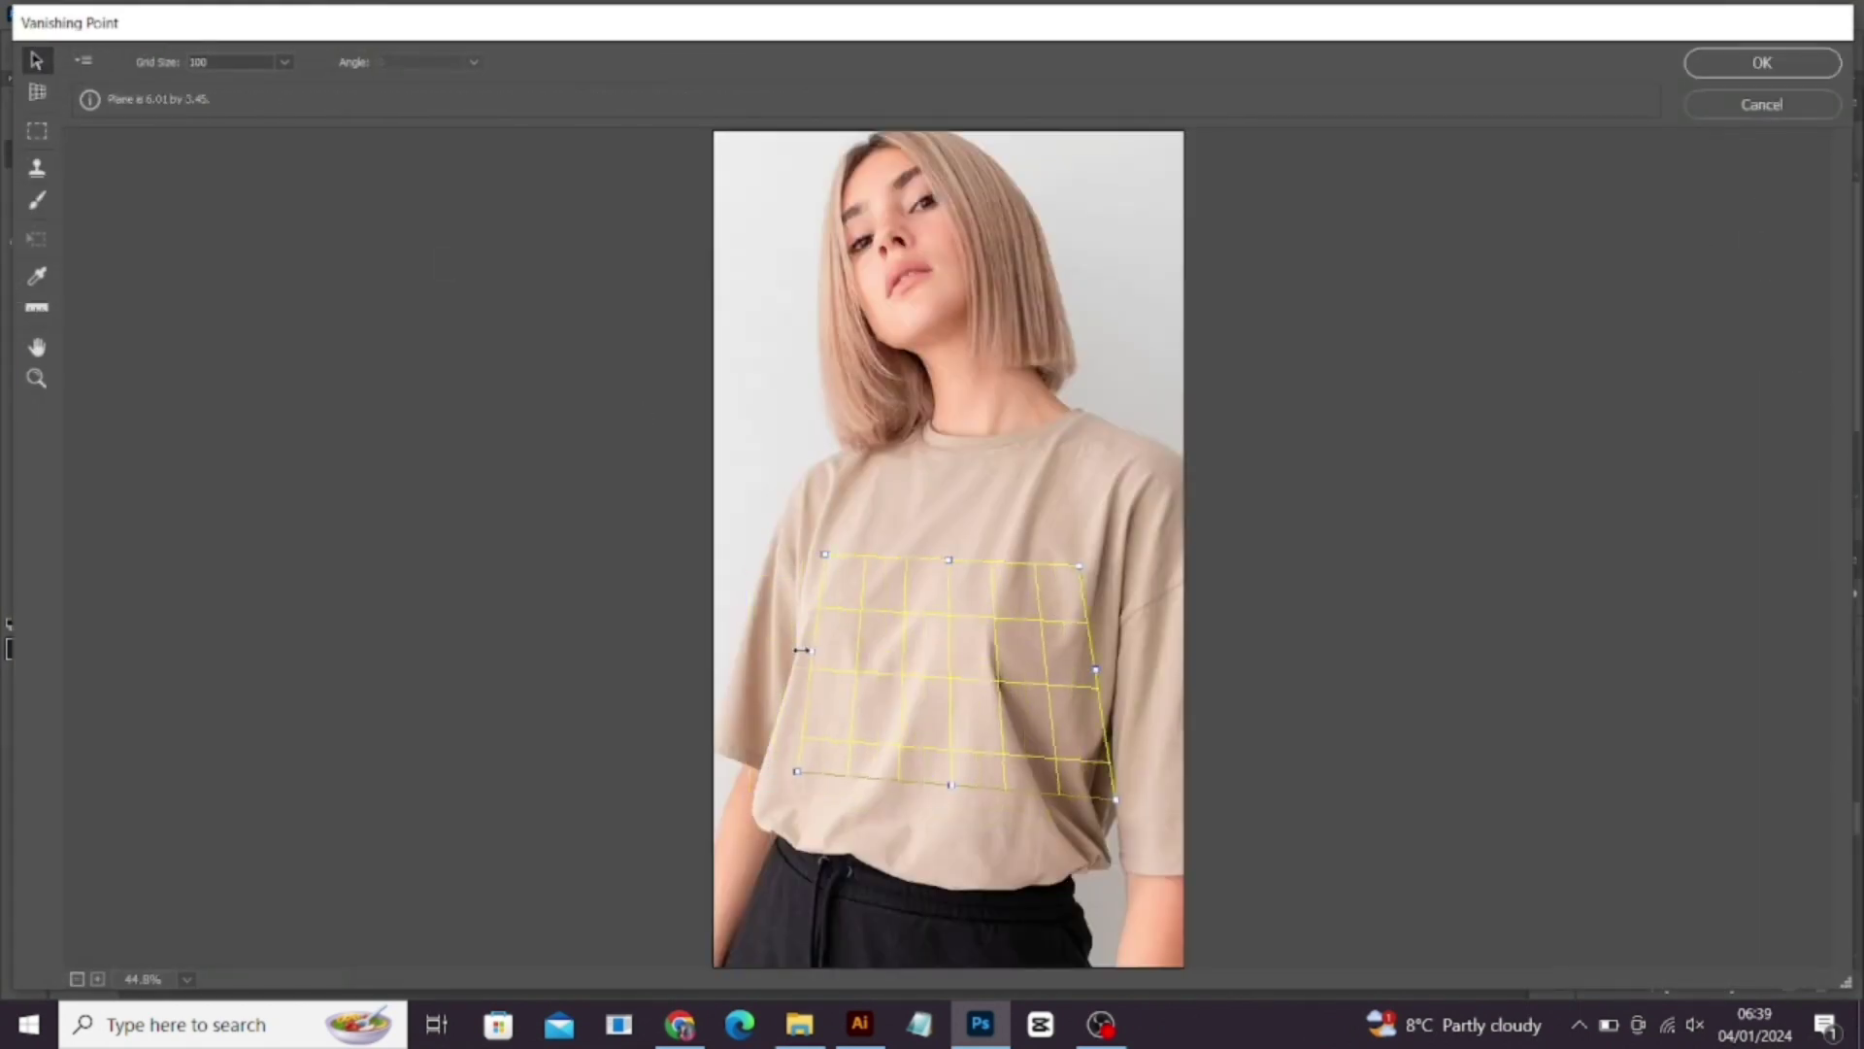
drag(803, 554, 816, 555)
drag(1079, 565, 1065, 604)
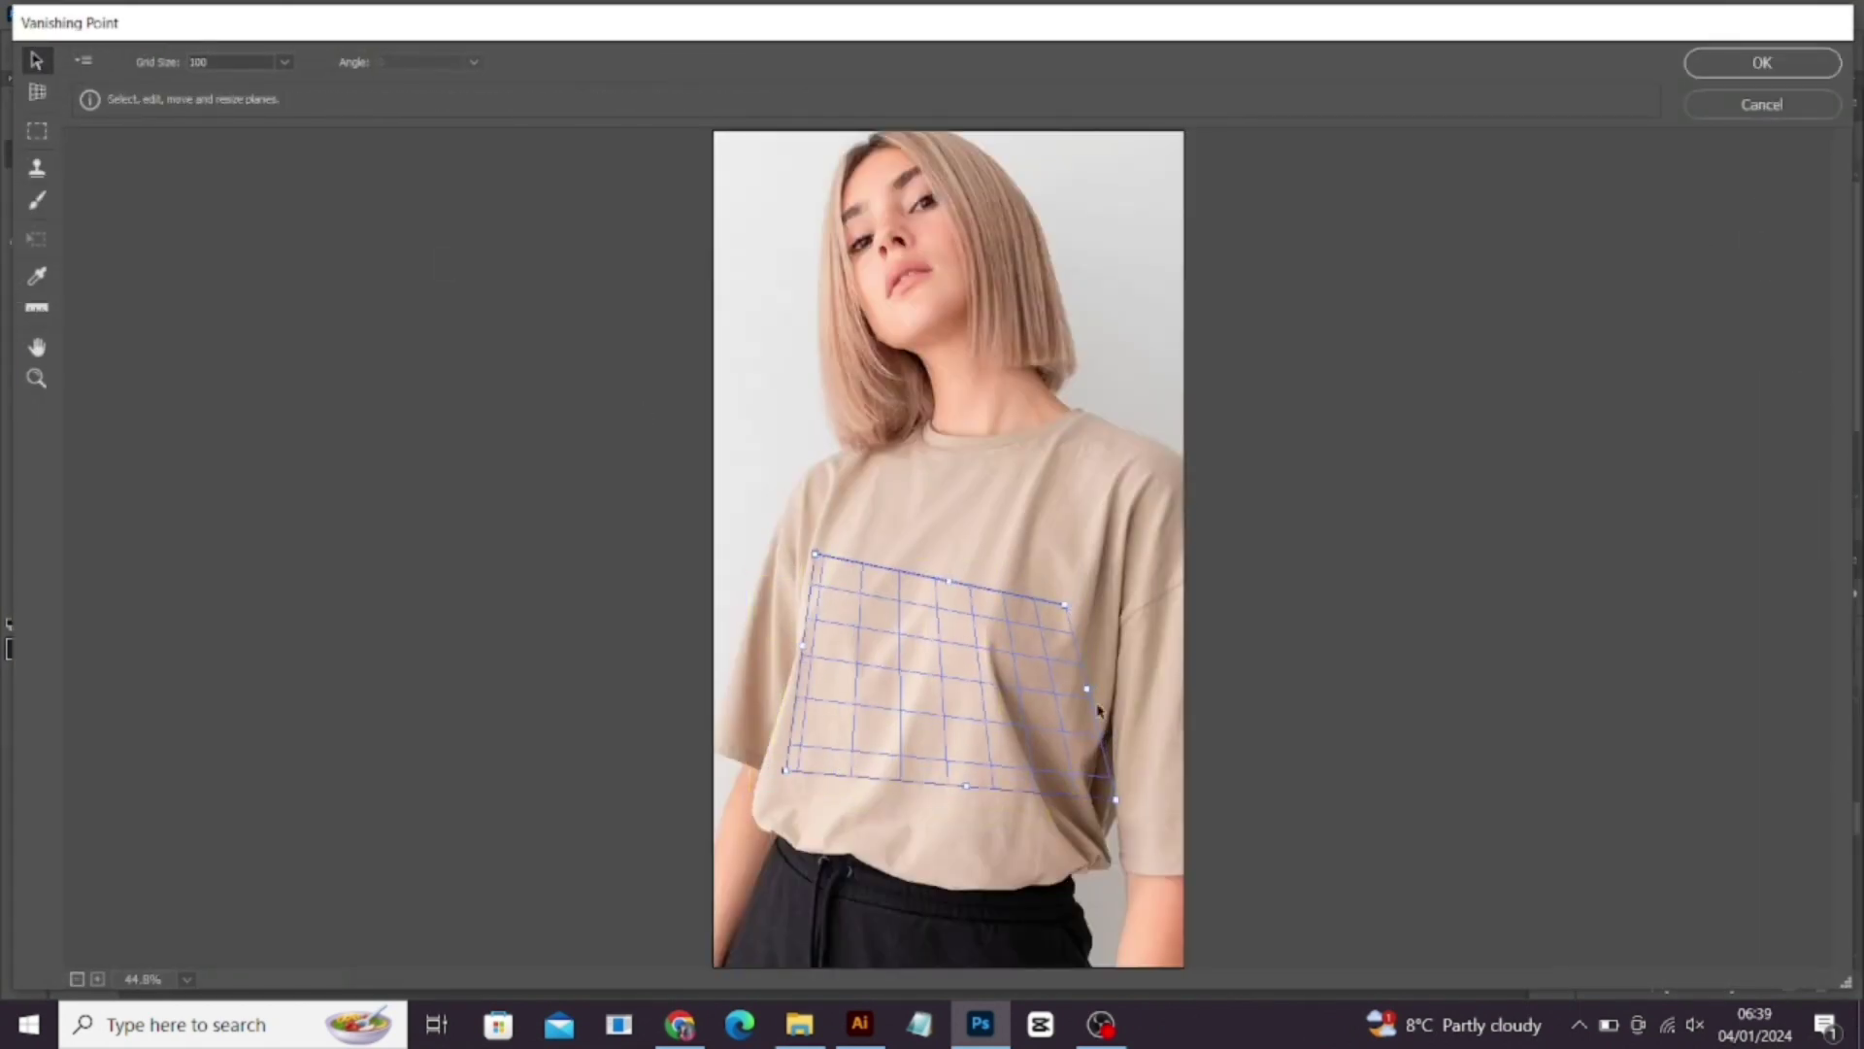
drag(1116, 802, 1031, 813)
drag(775, 771, 771, 762)
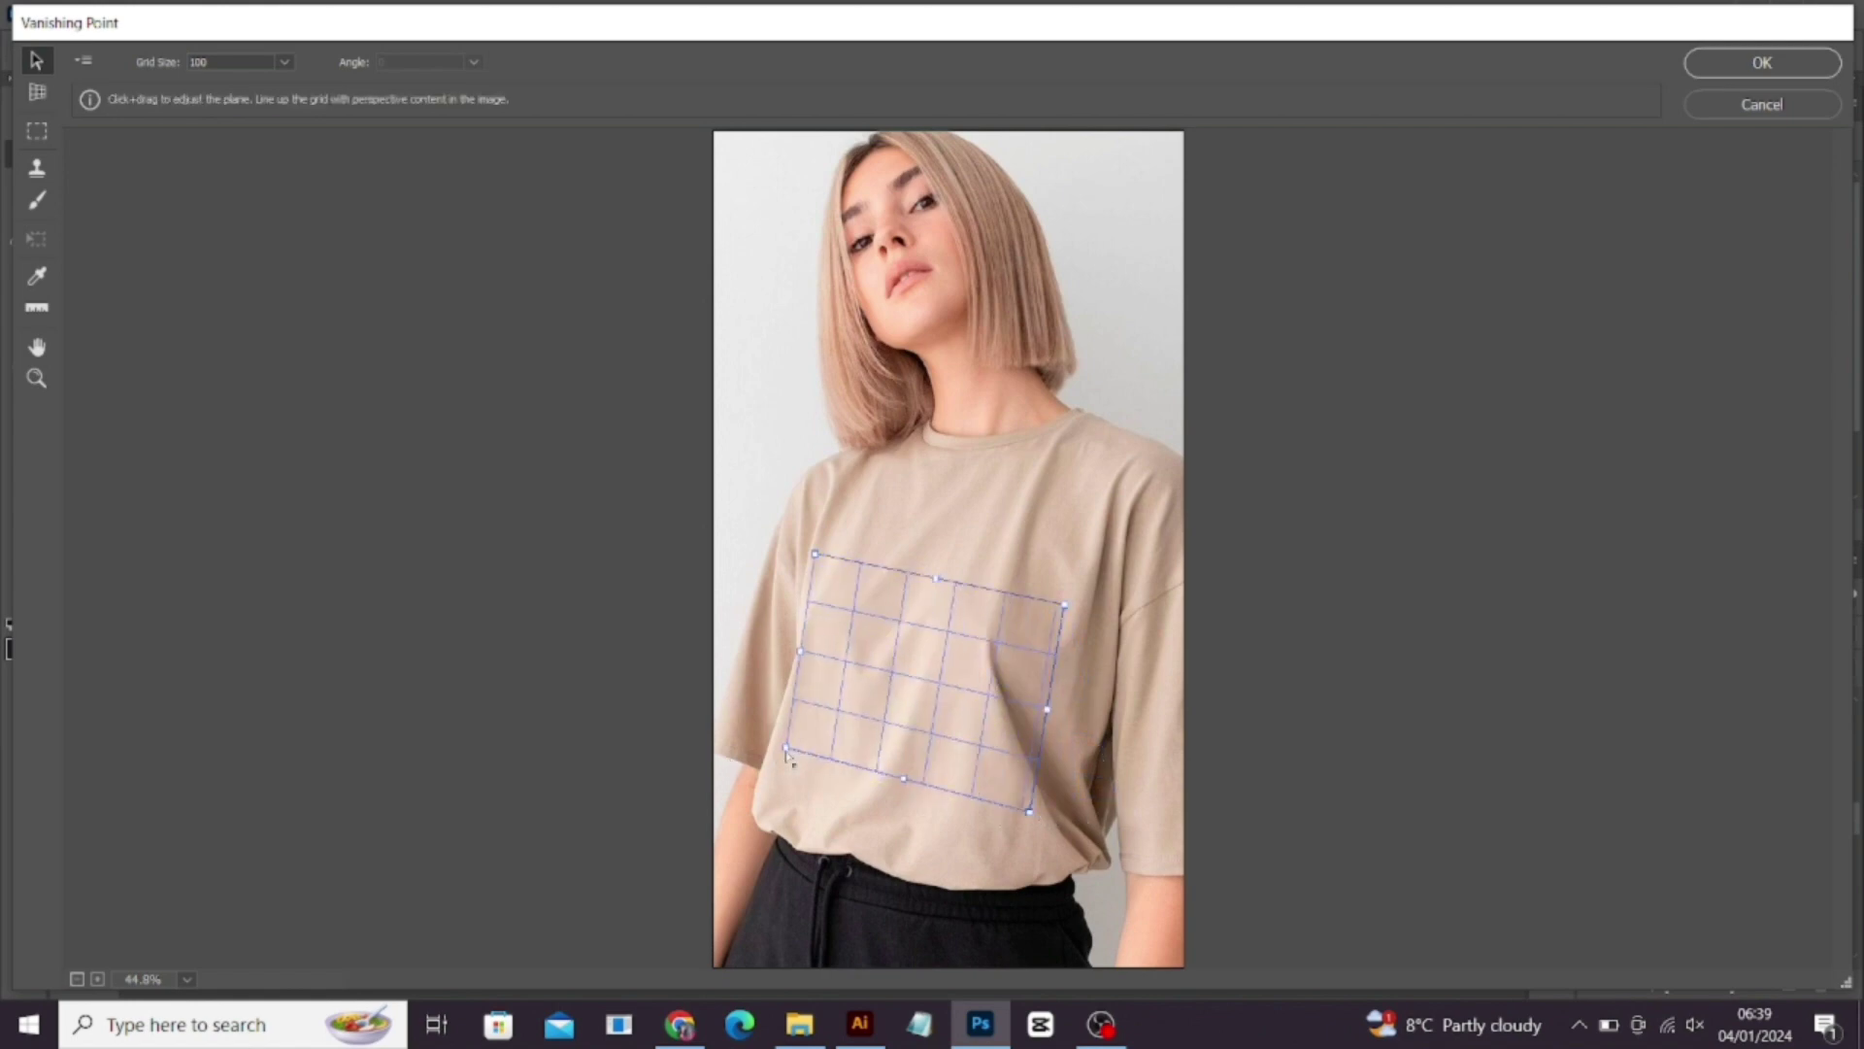
drag(901, 782, 912, 739)
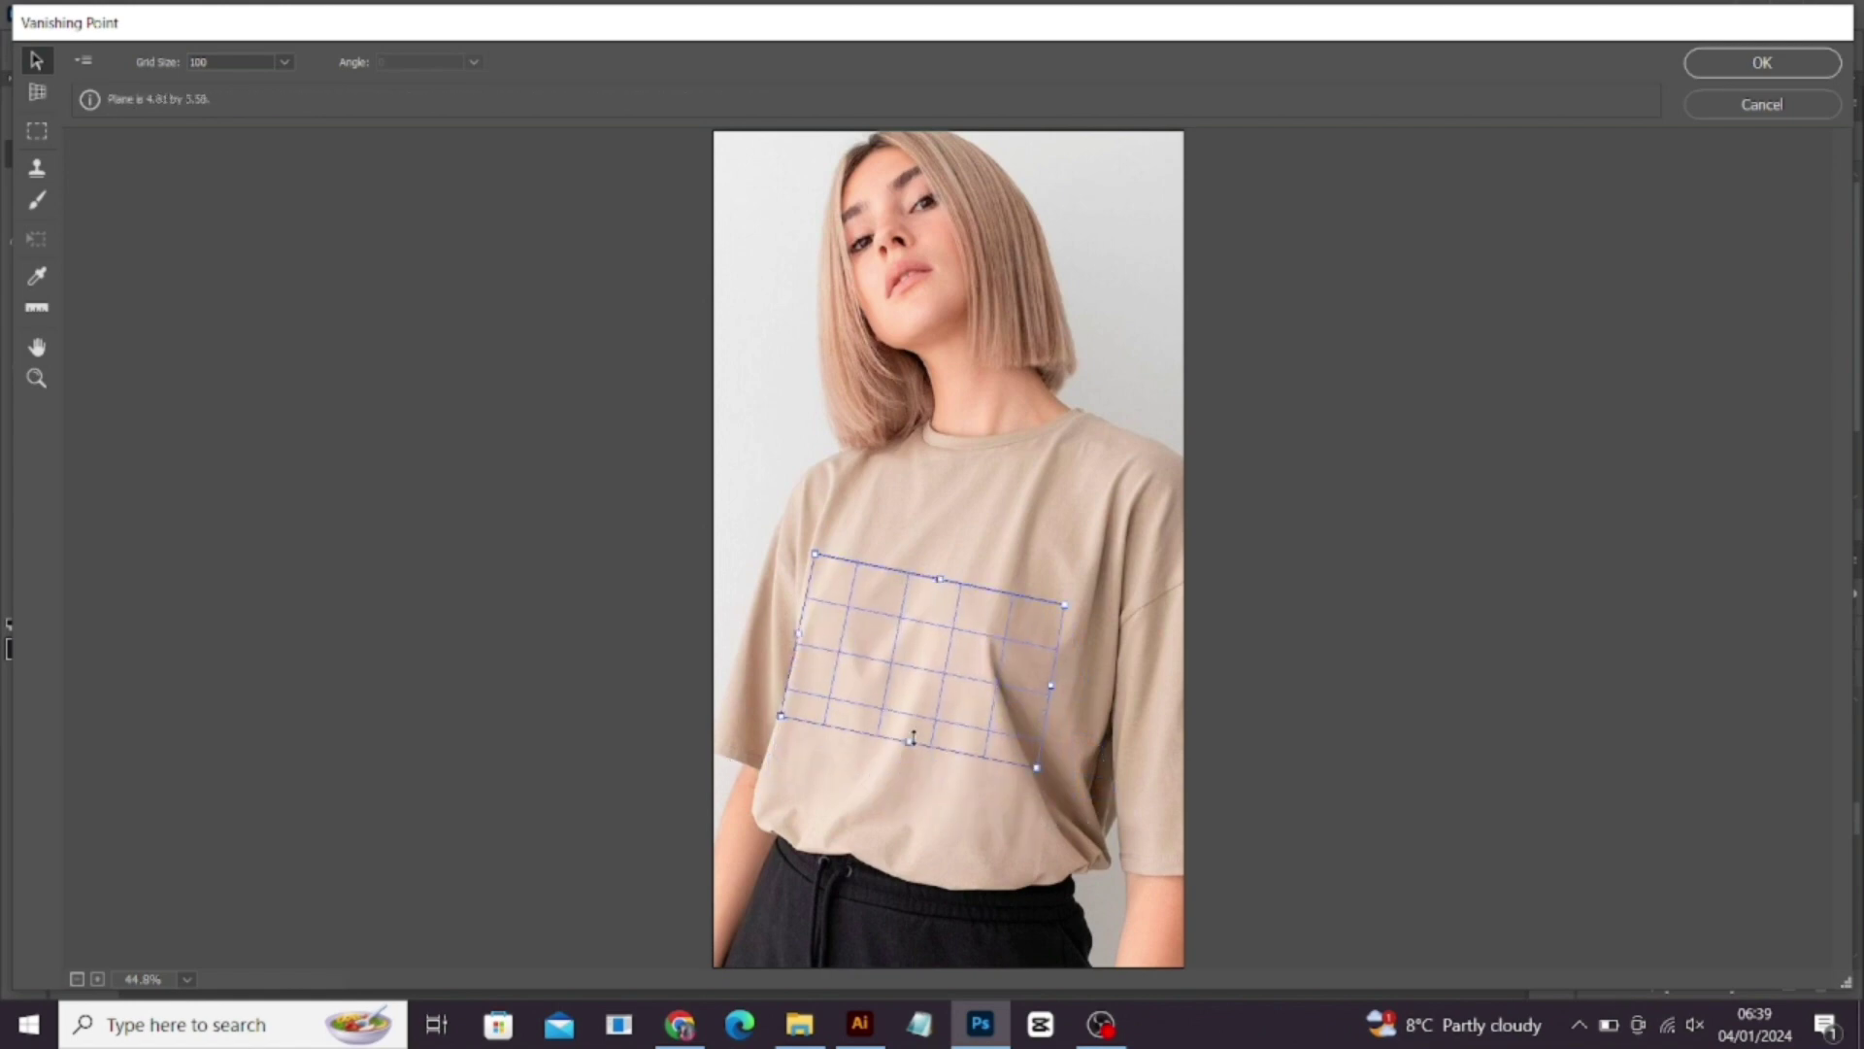
Step: Paste the MC monogram smaller, move it into the plane, rotate it upright, and apply
key(ctrl+v)
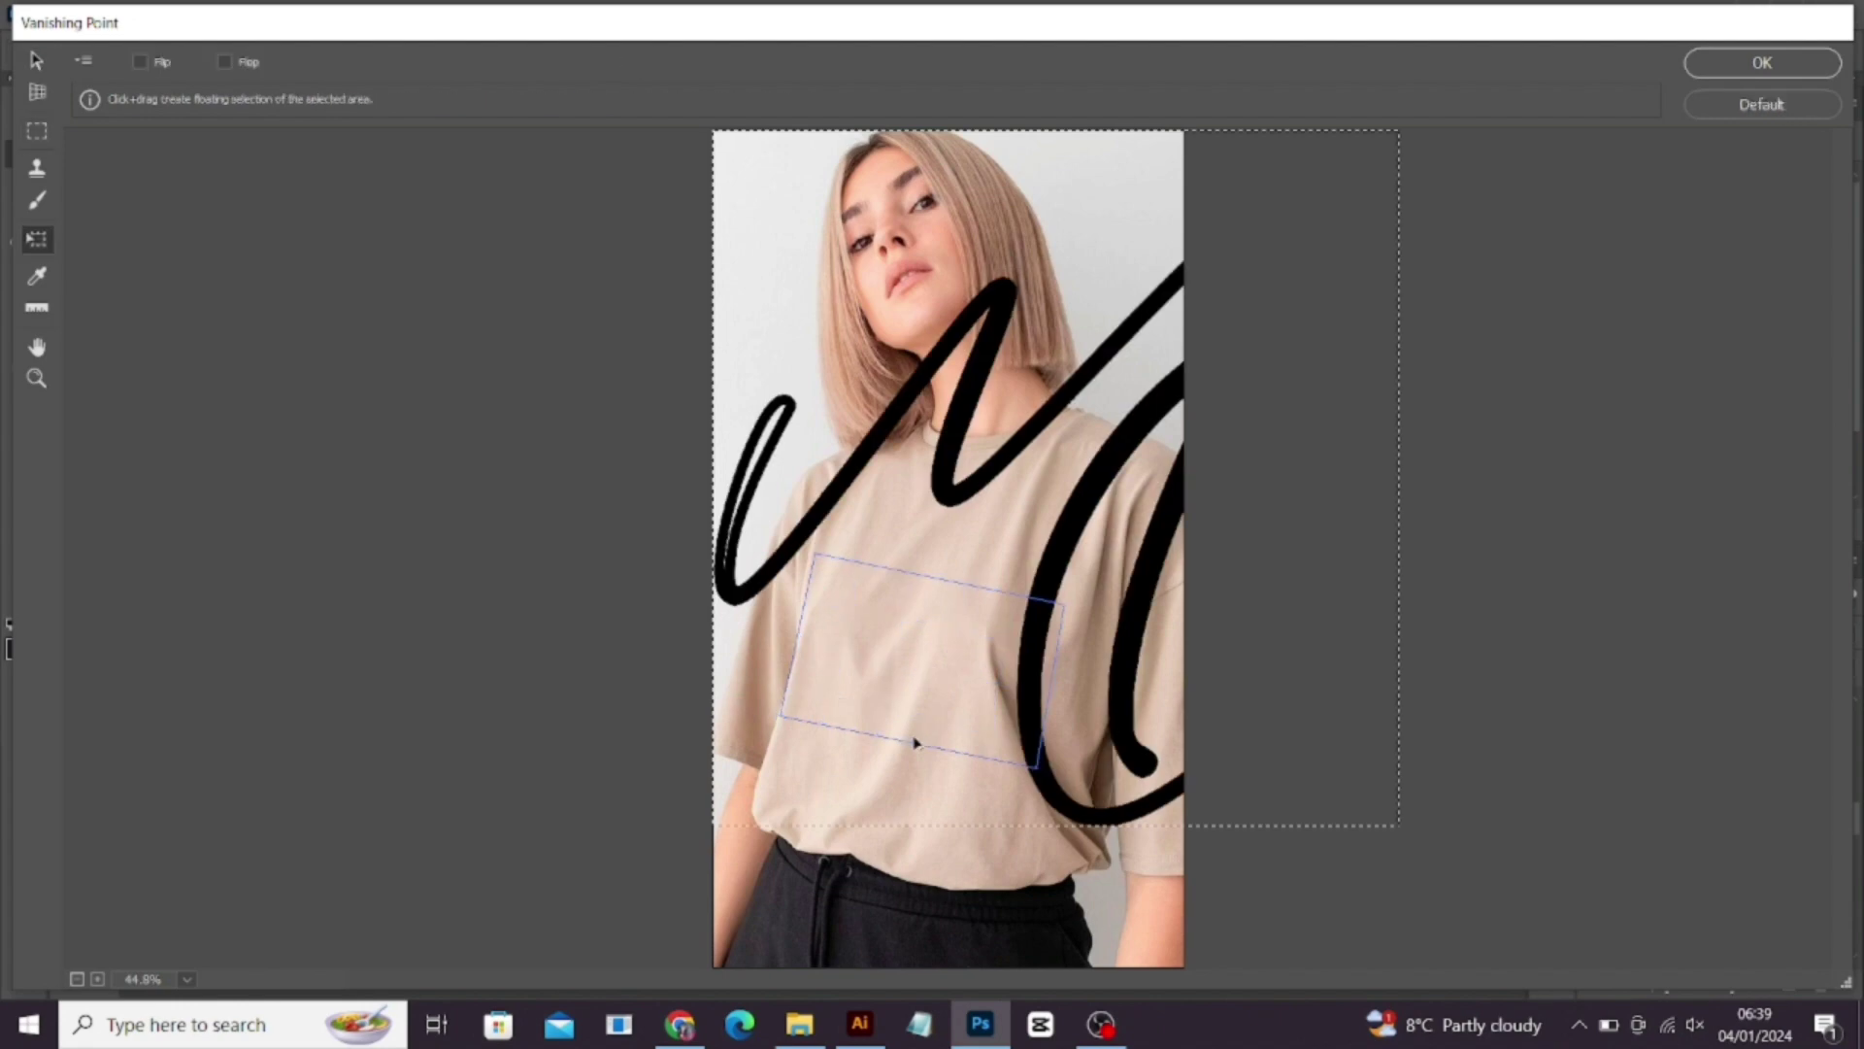
drag(1399, 825, 890, 311)
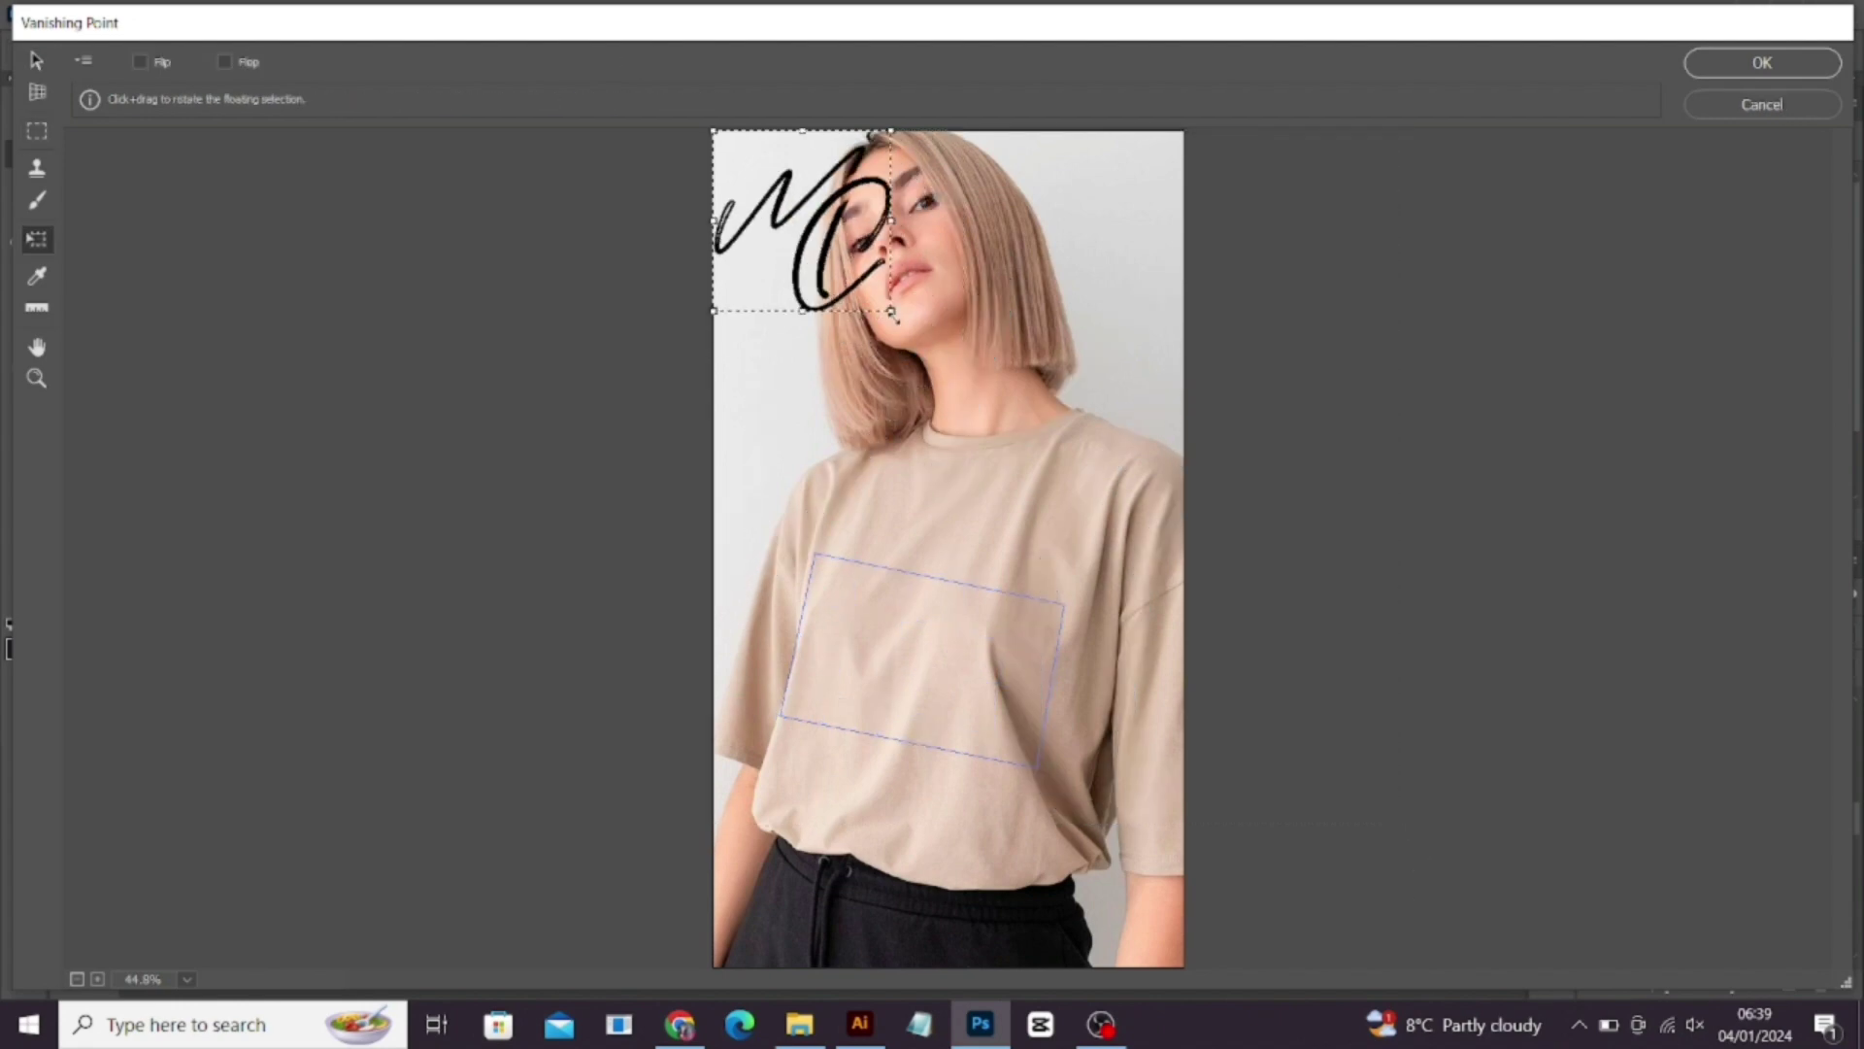
drag(835, 229, 937, 674)
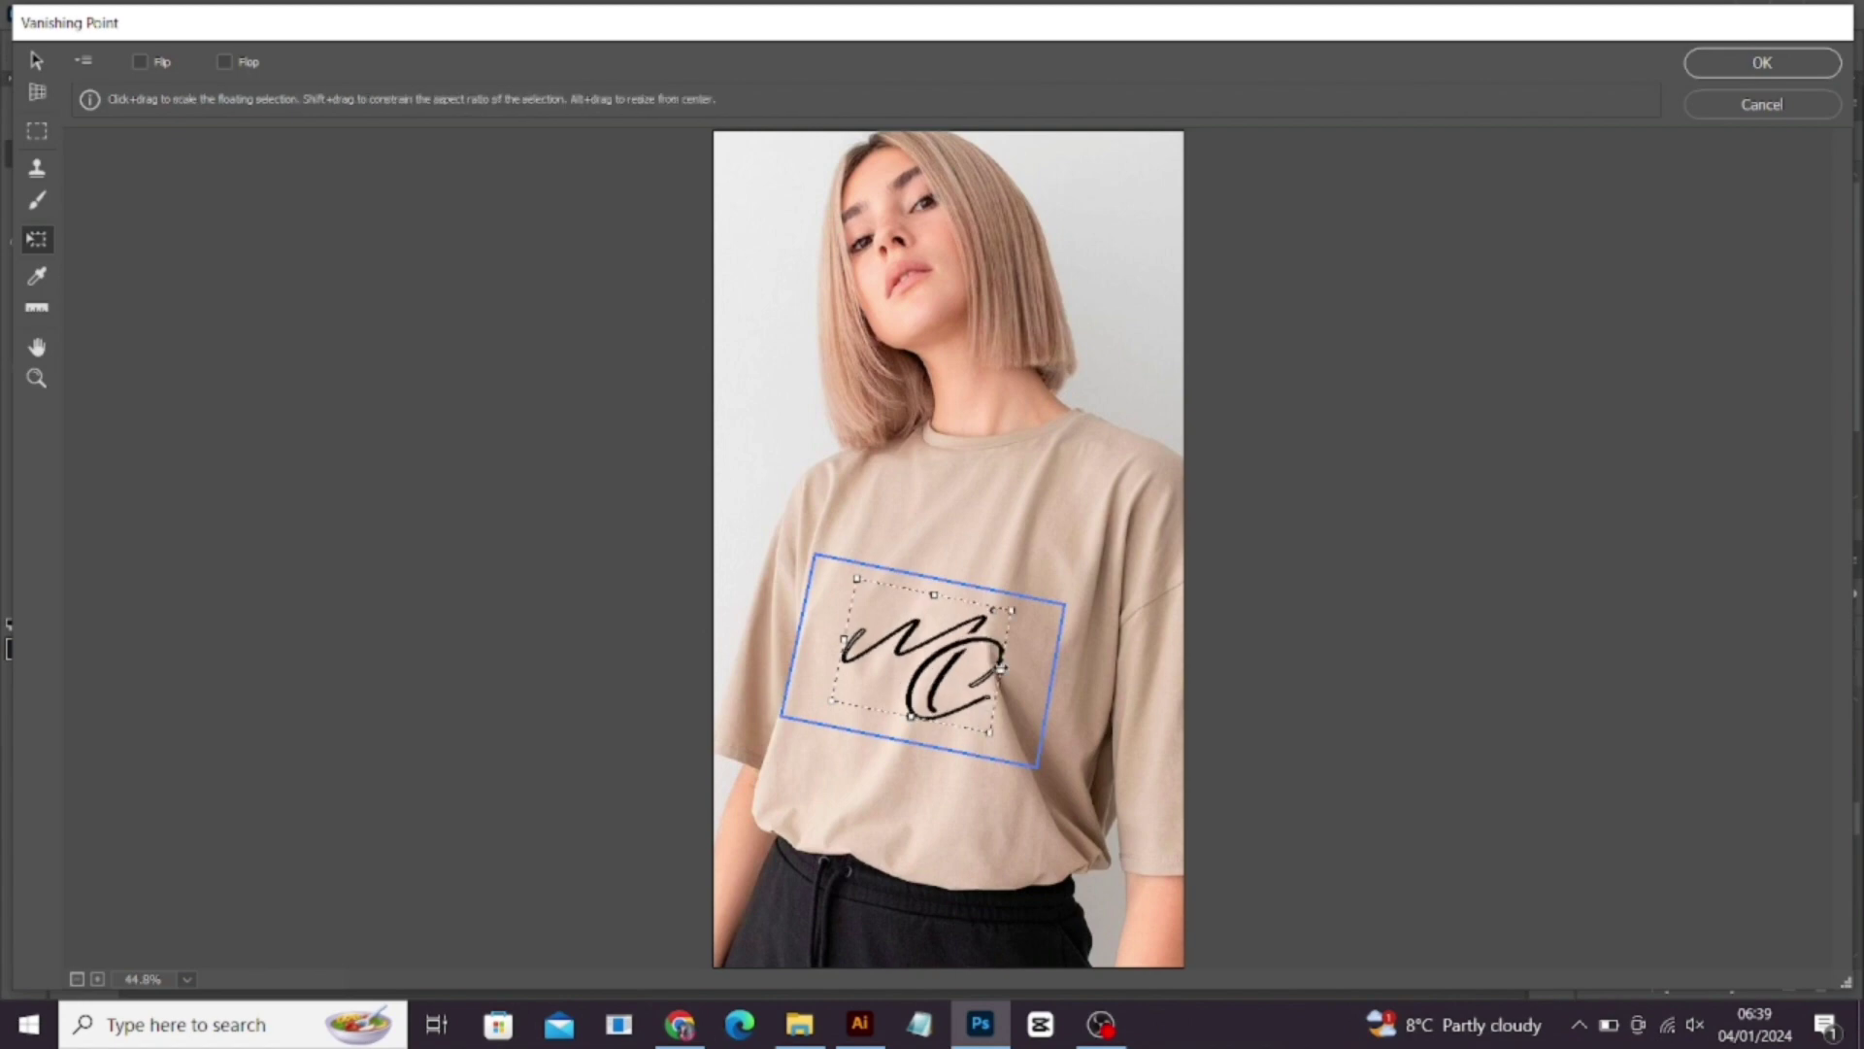
drag(815, 717, 821, 728)
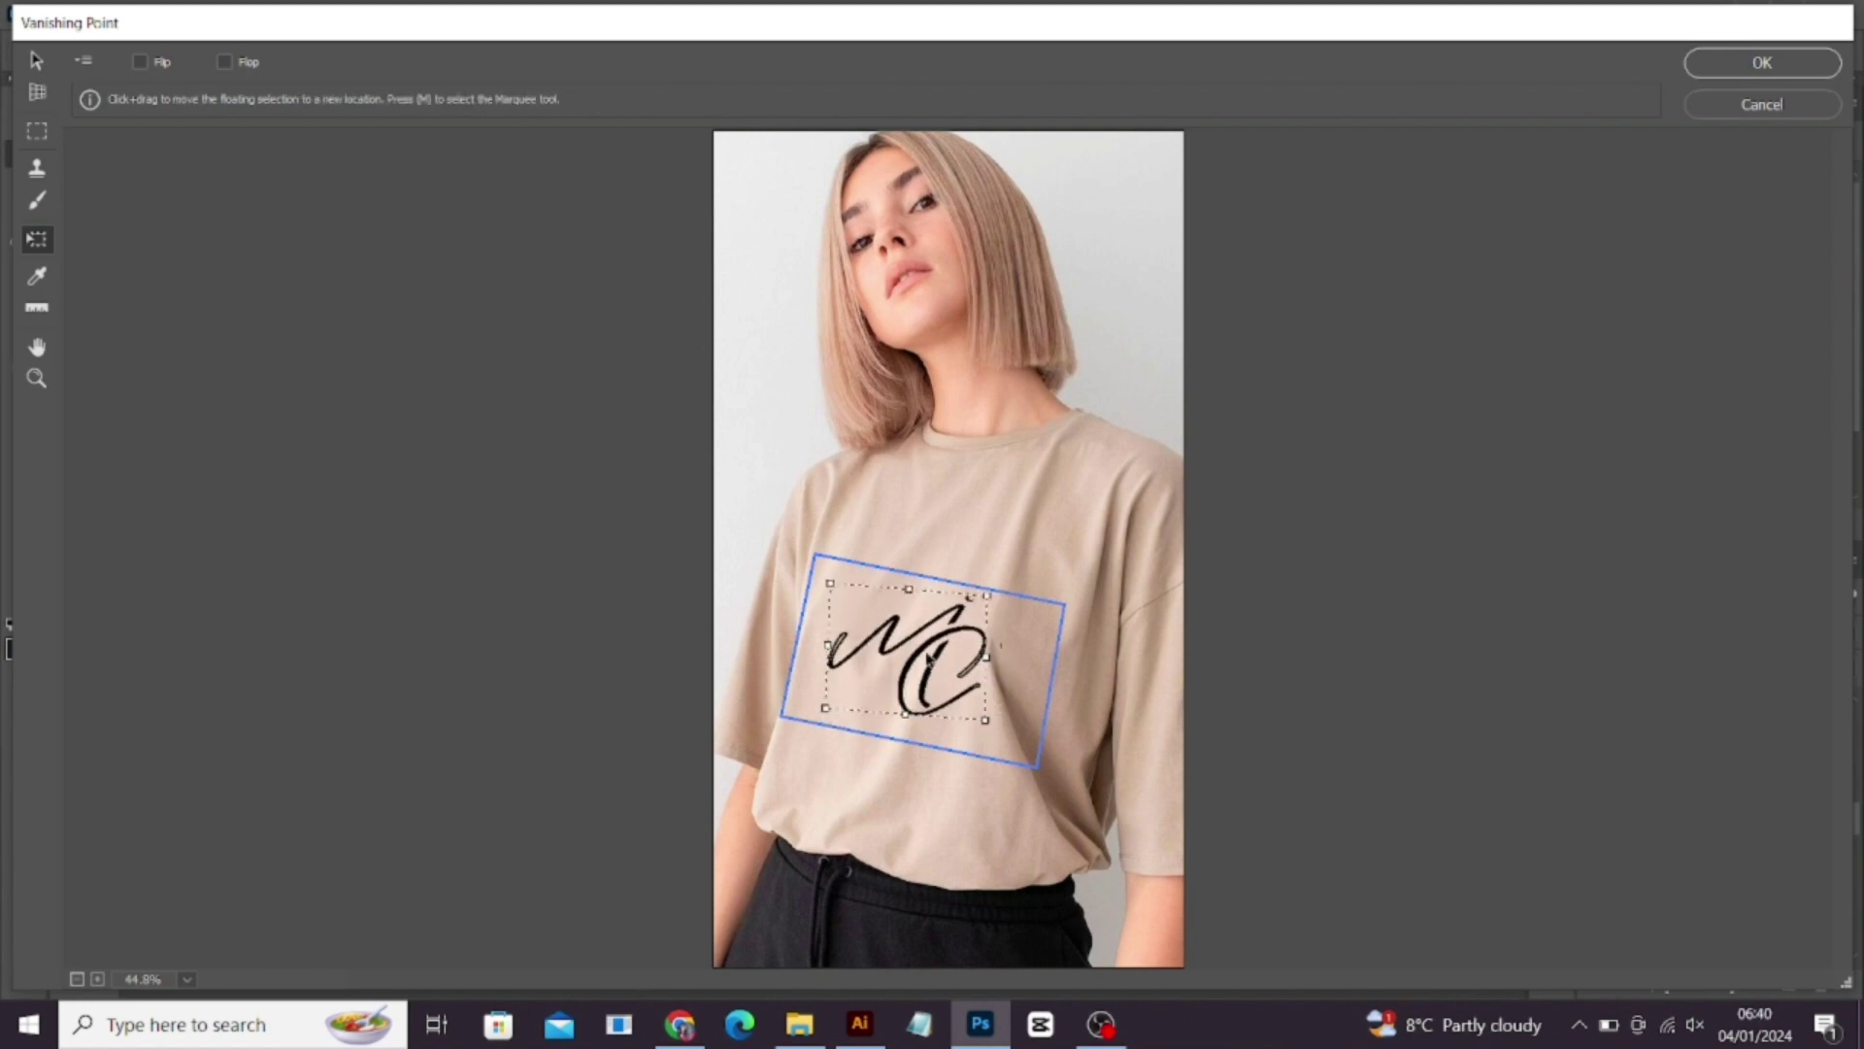
key(Return)
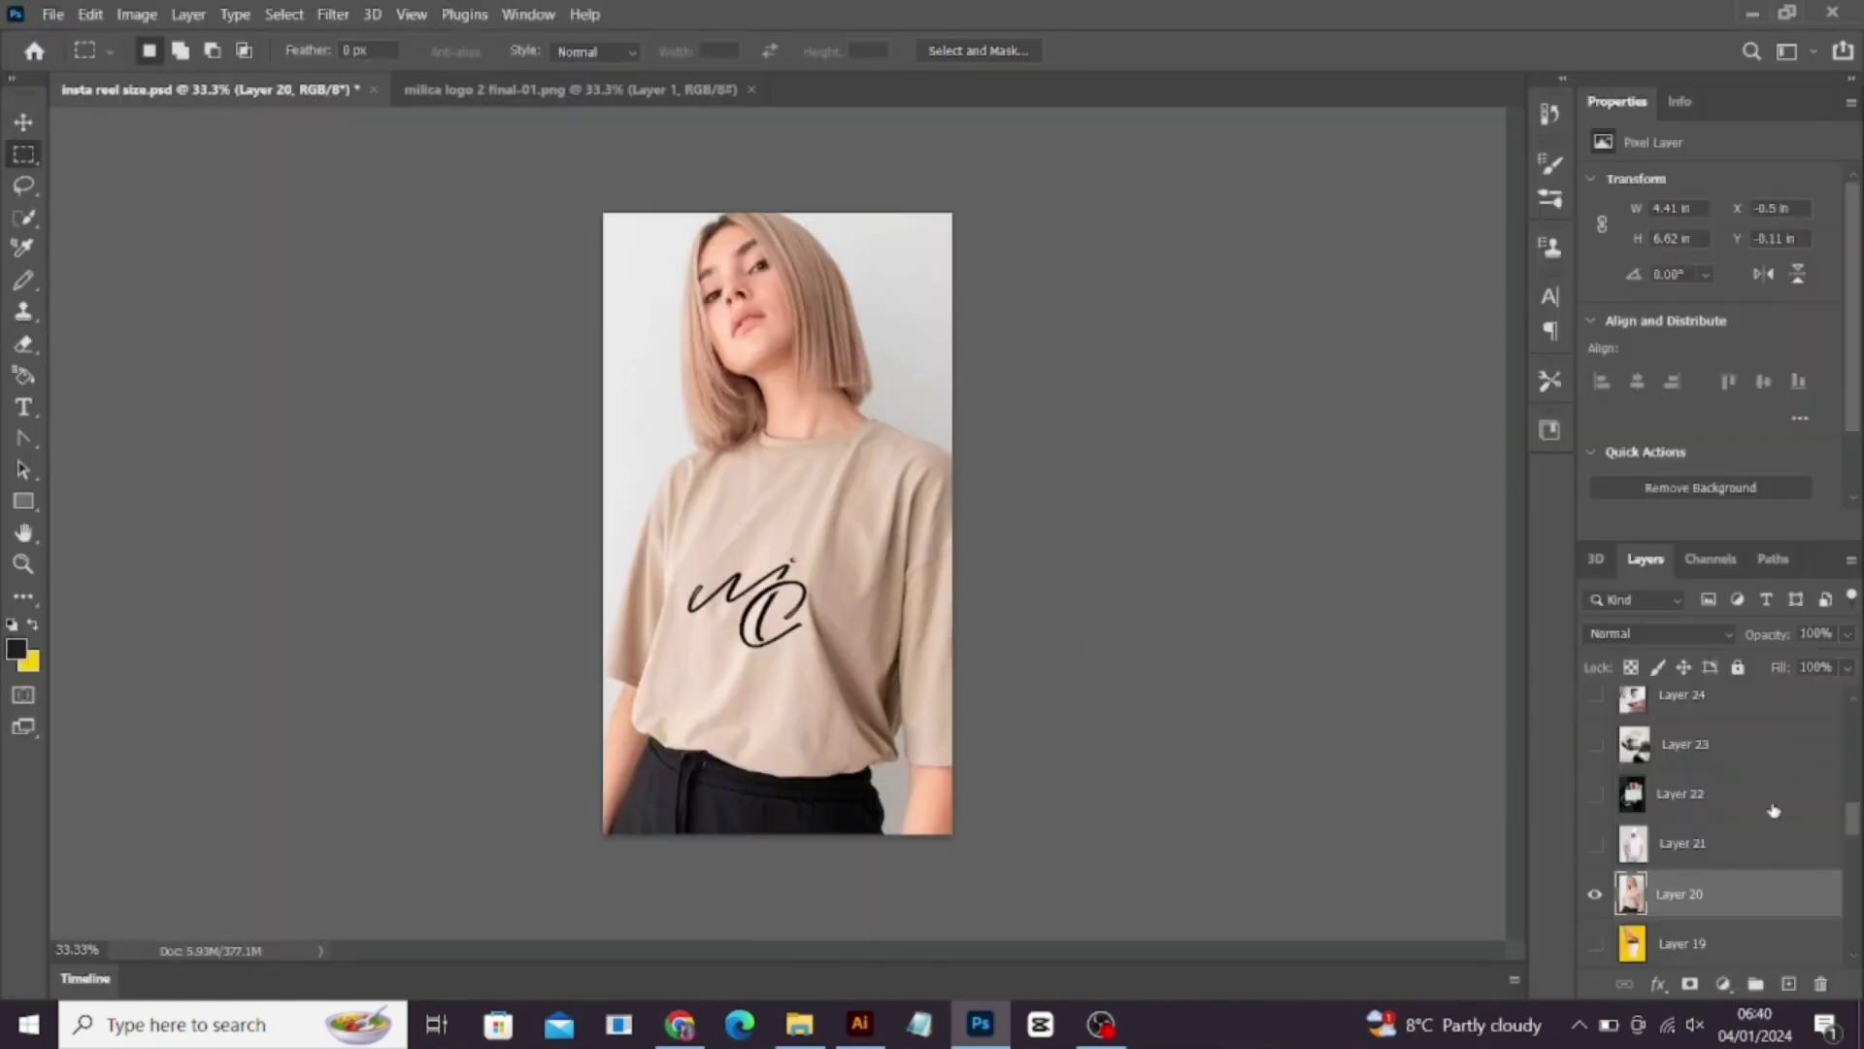
Step: Hide t-shirt Layer 20, then show and select the blue tote bag photo Layer 17
click(1593, 898)
scroll(1857, 849, down, 5)
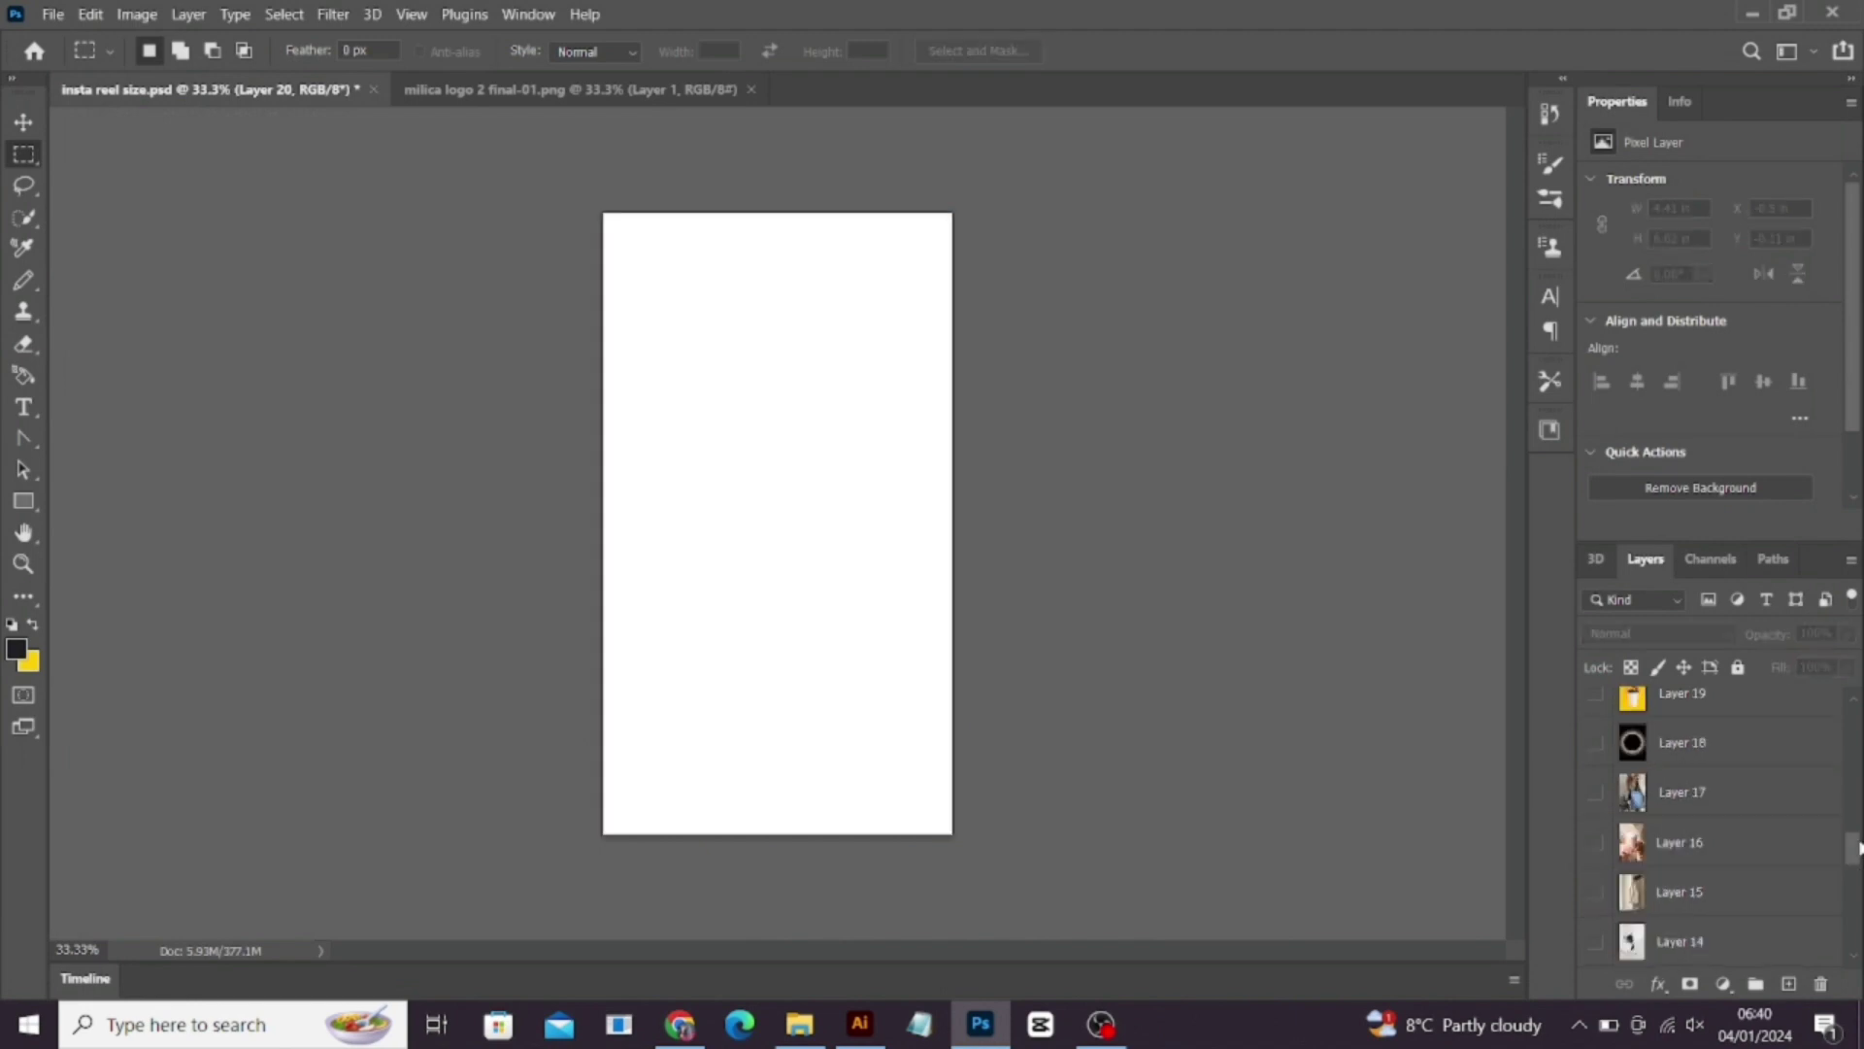
mouse_move(1857, 849)
mouse_down()
mouse_move(1847, 935)
mouse_move(1861, 841)
mouse_up()
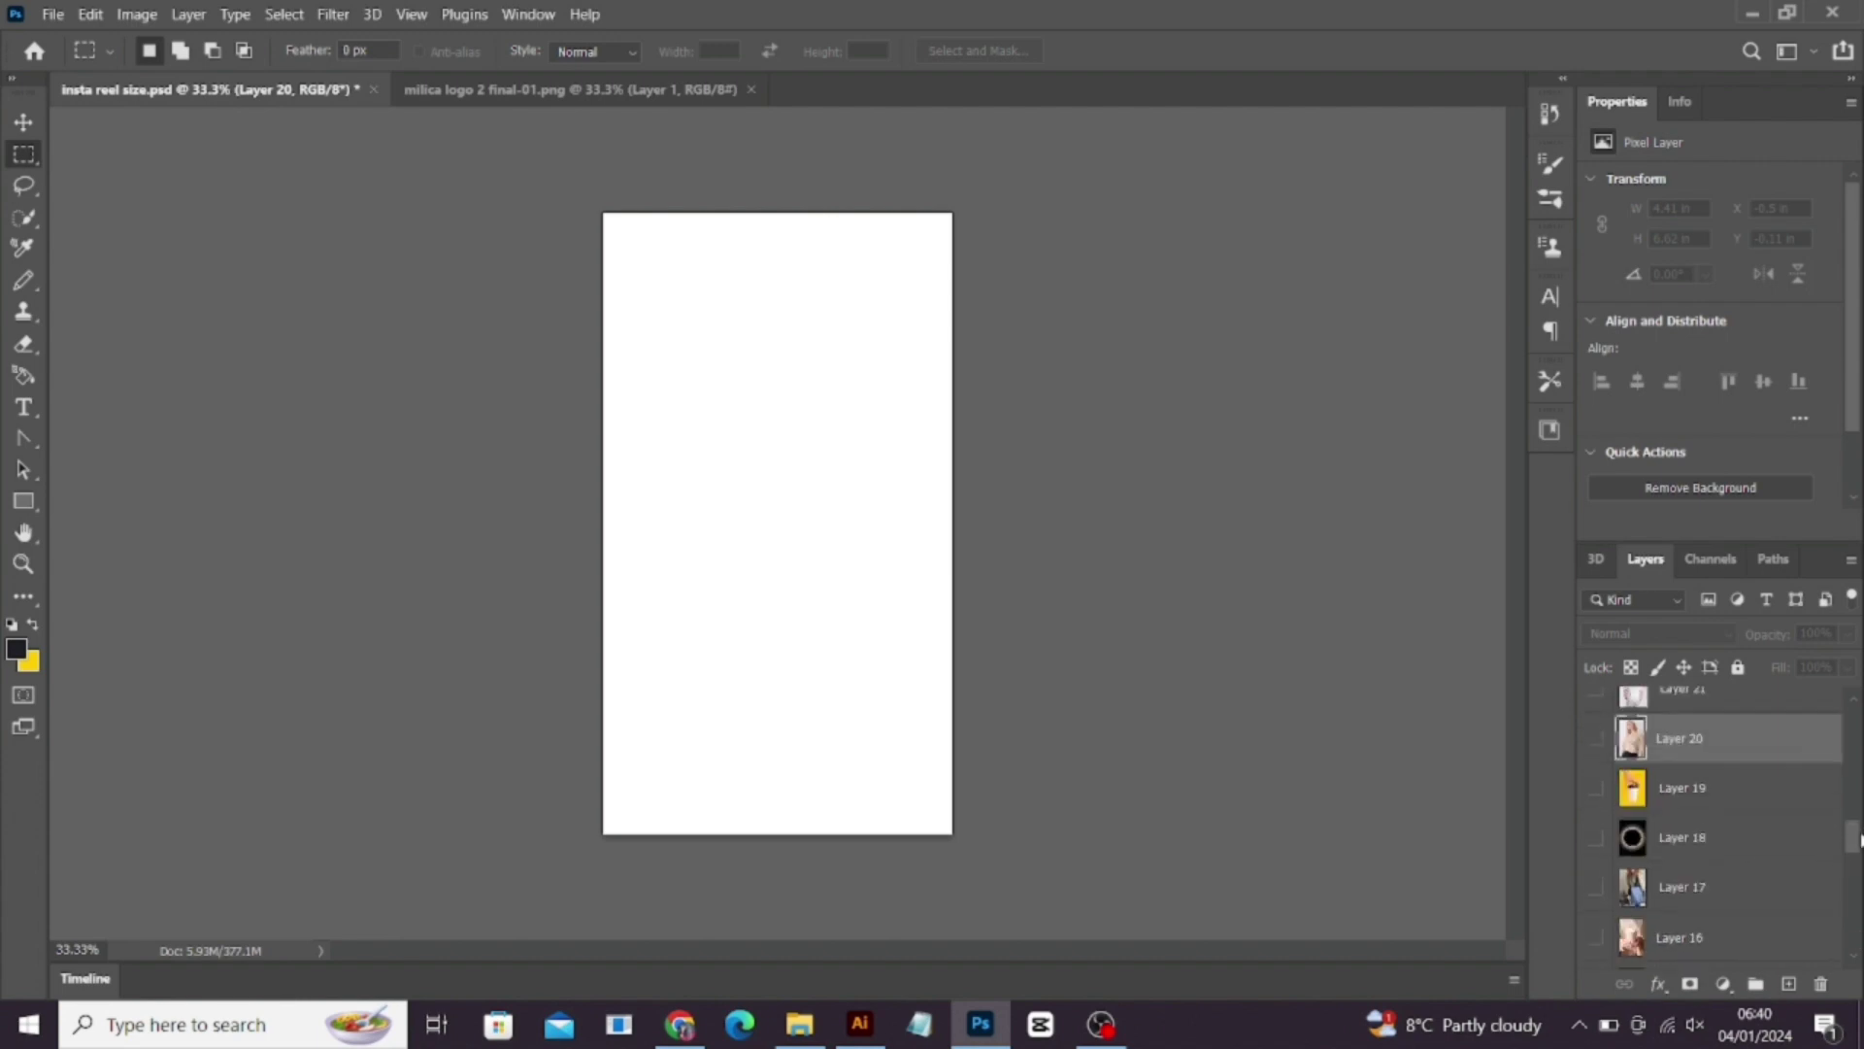
click(1592, 886)
click(1675, 892)
Step: Draw a Vanishing Point perspective plane fitted to the blue tote bag's front
click(333, 13)
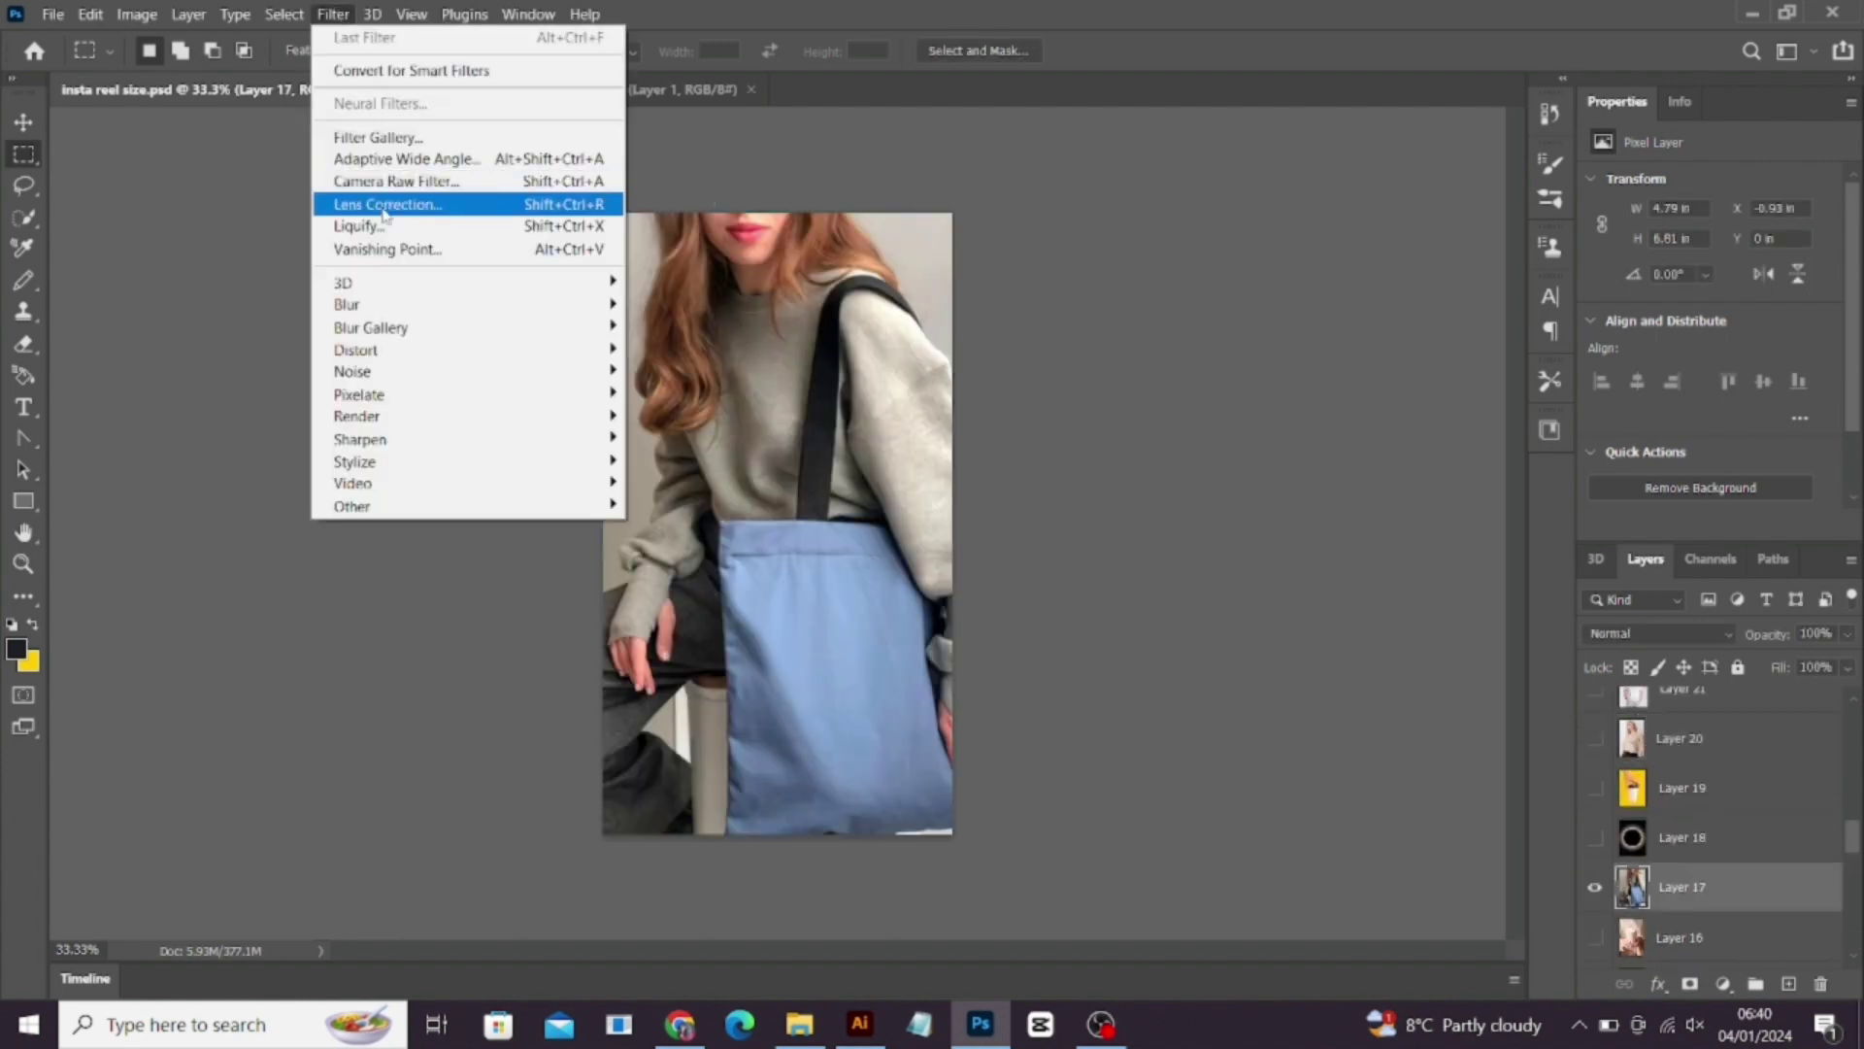
click(387, 252)
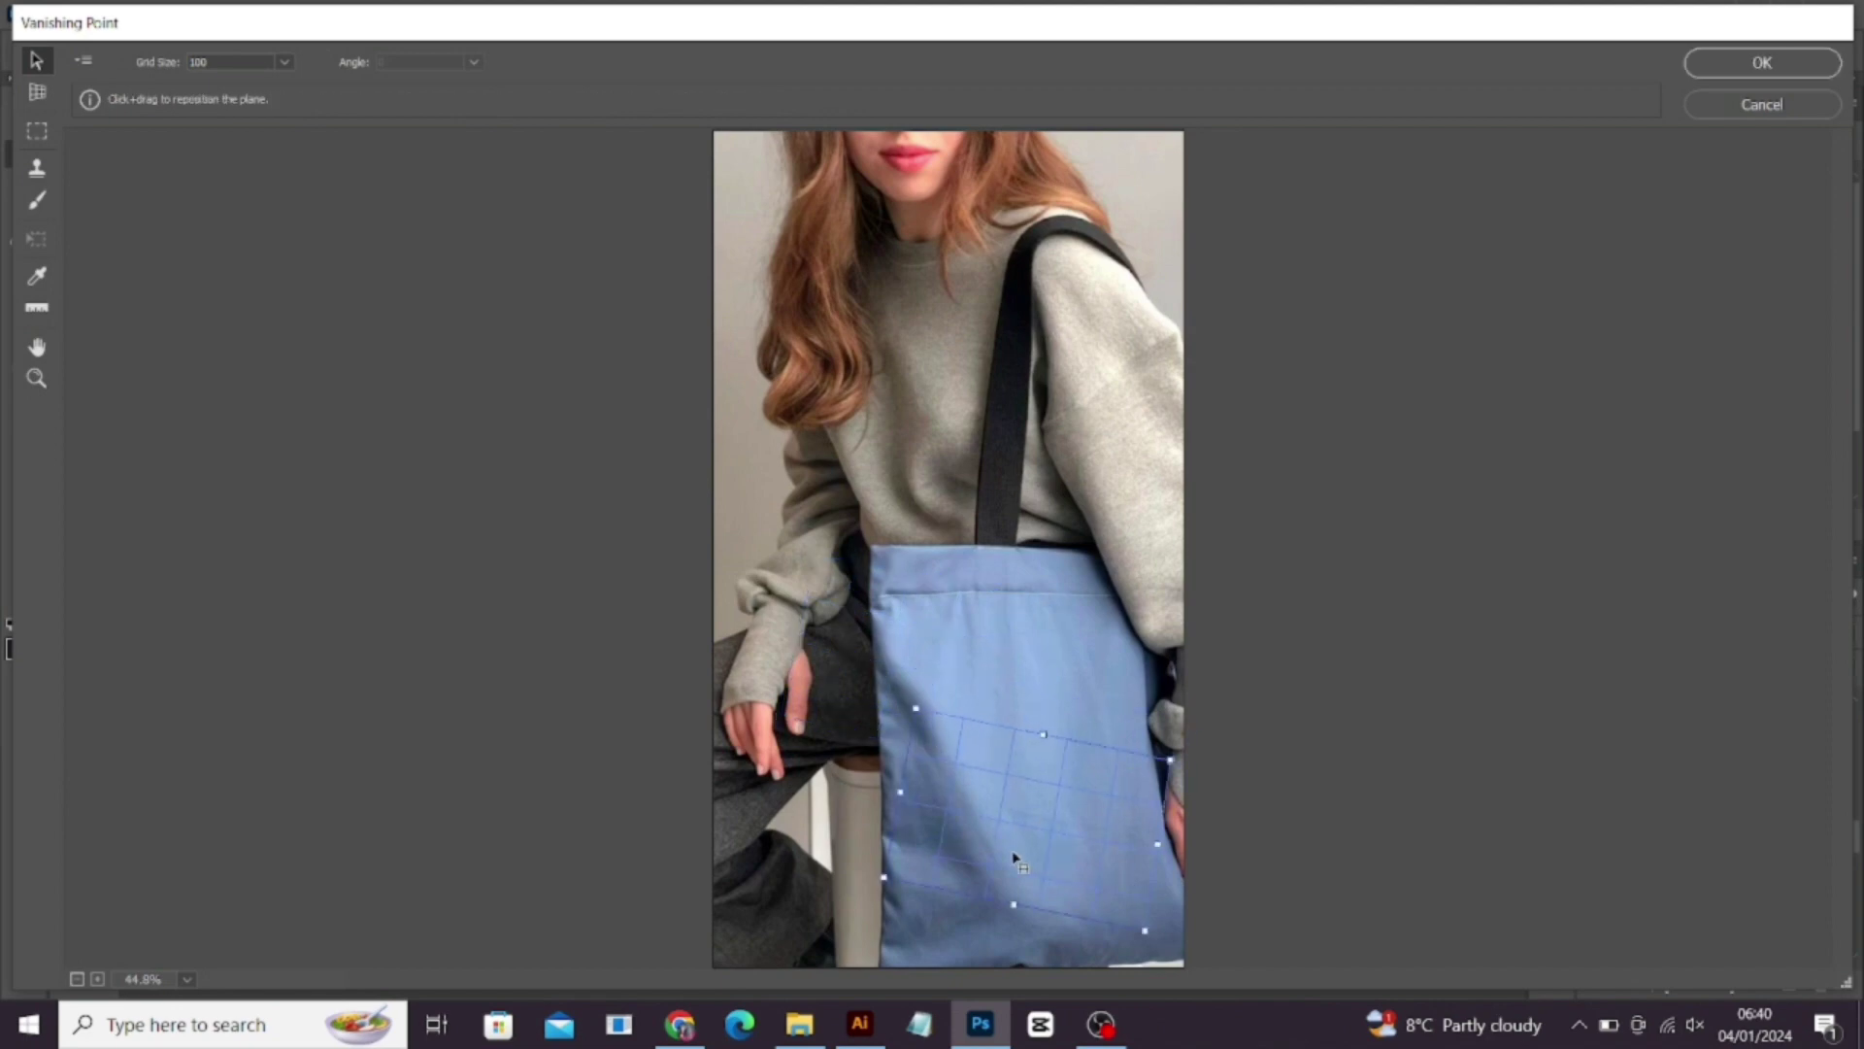
drag(1149, 935, 1172, 871)
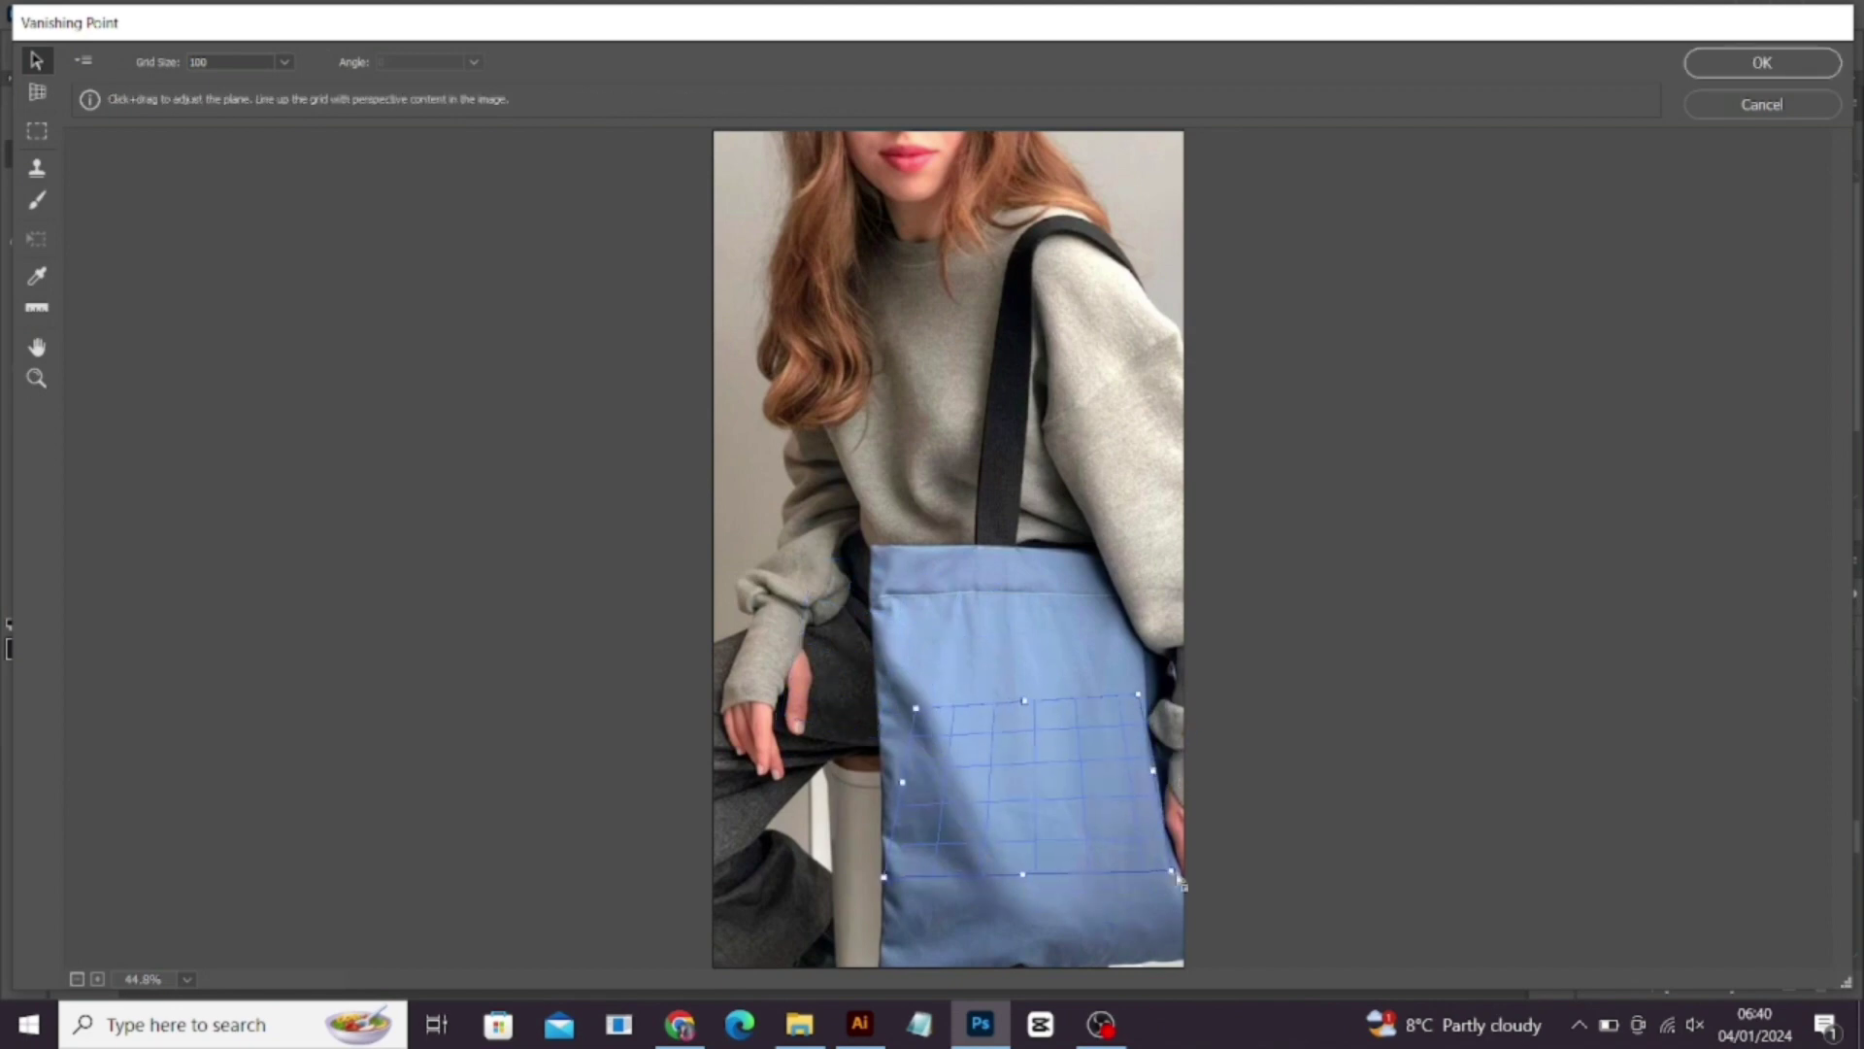
drag(884, 877, 900, 901)
drag(915, 710, 890, 700)
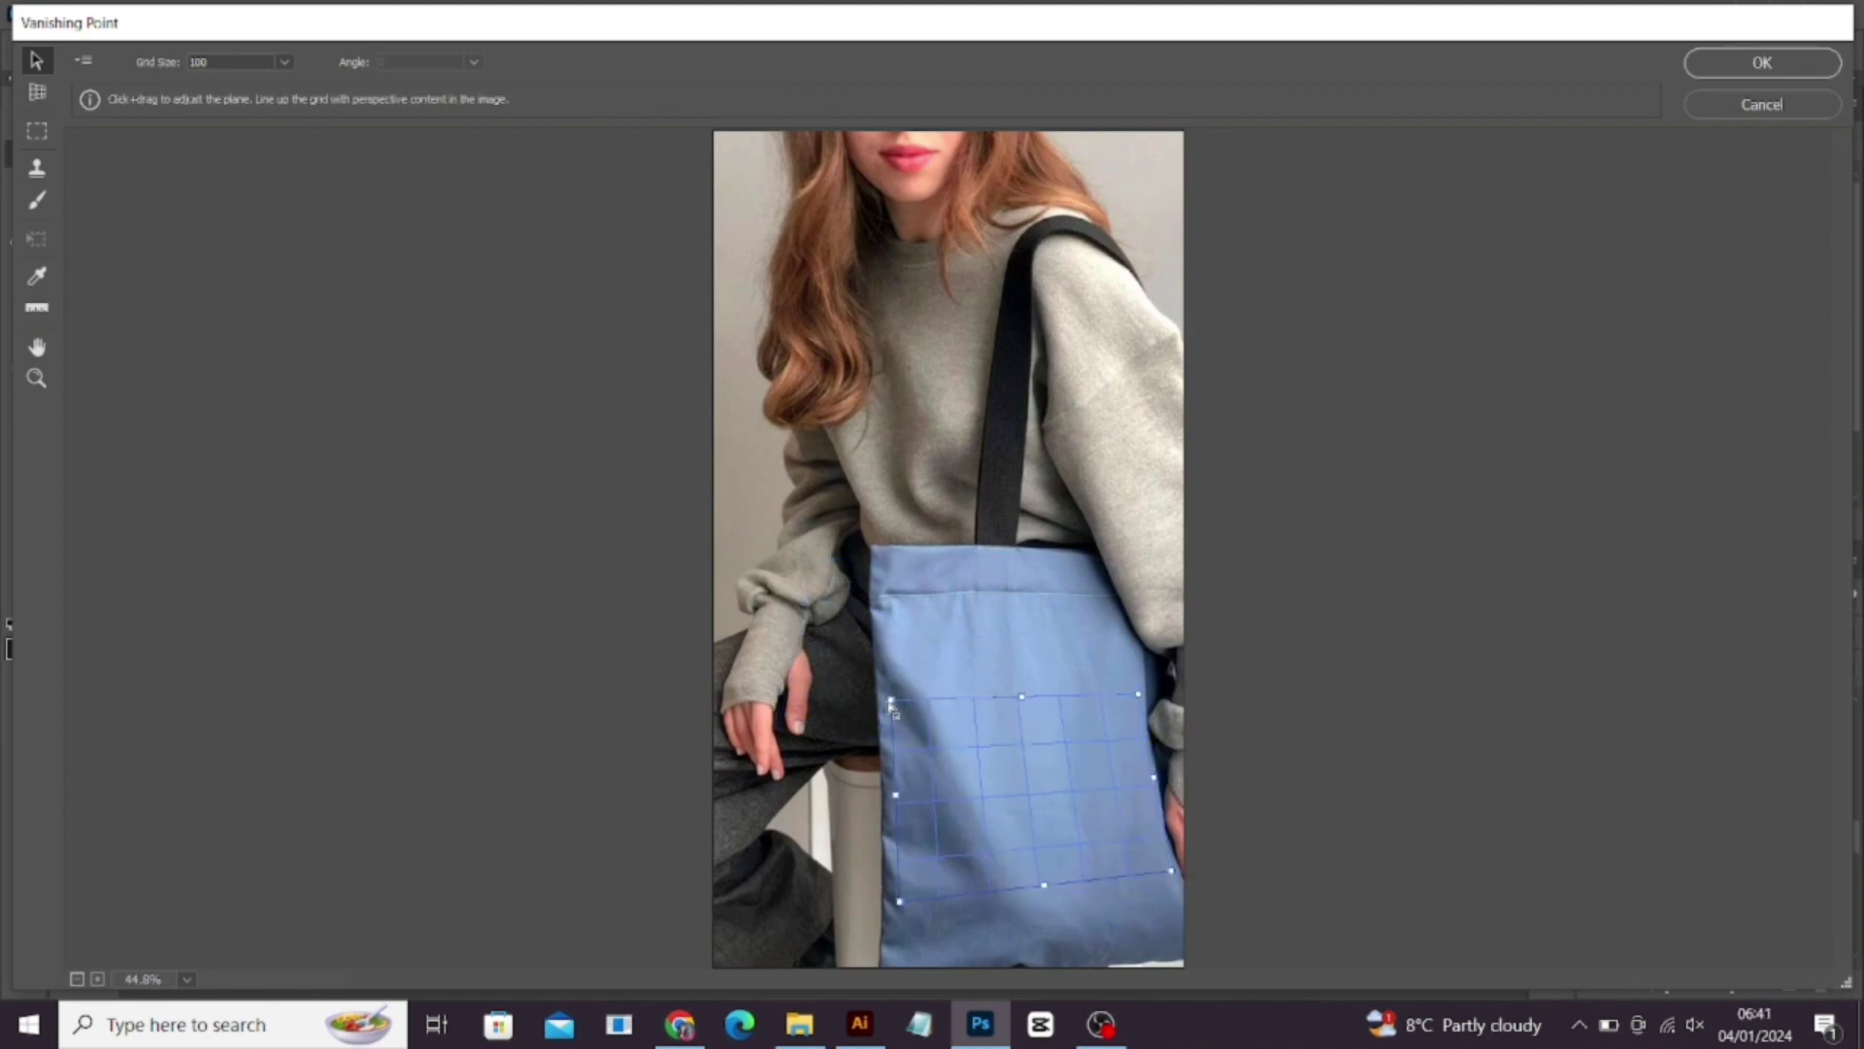
Step: Paste the MC monogram, then shrink, position and resize it on the bag and apply
key(ctrl+v)
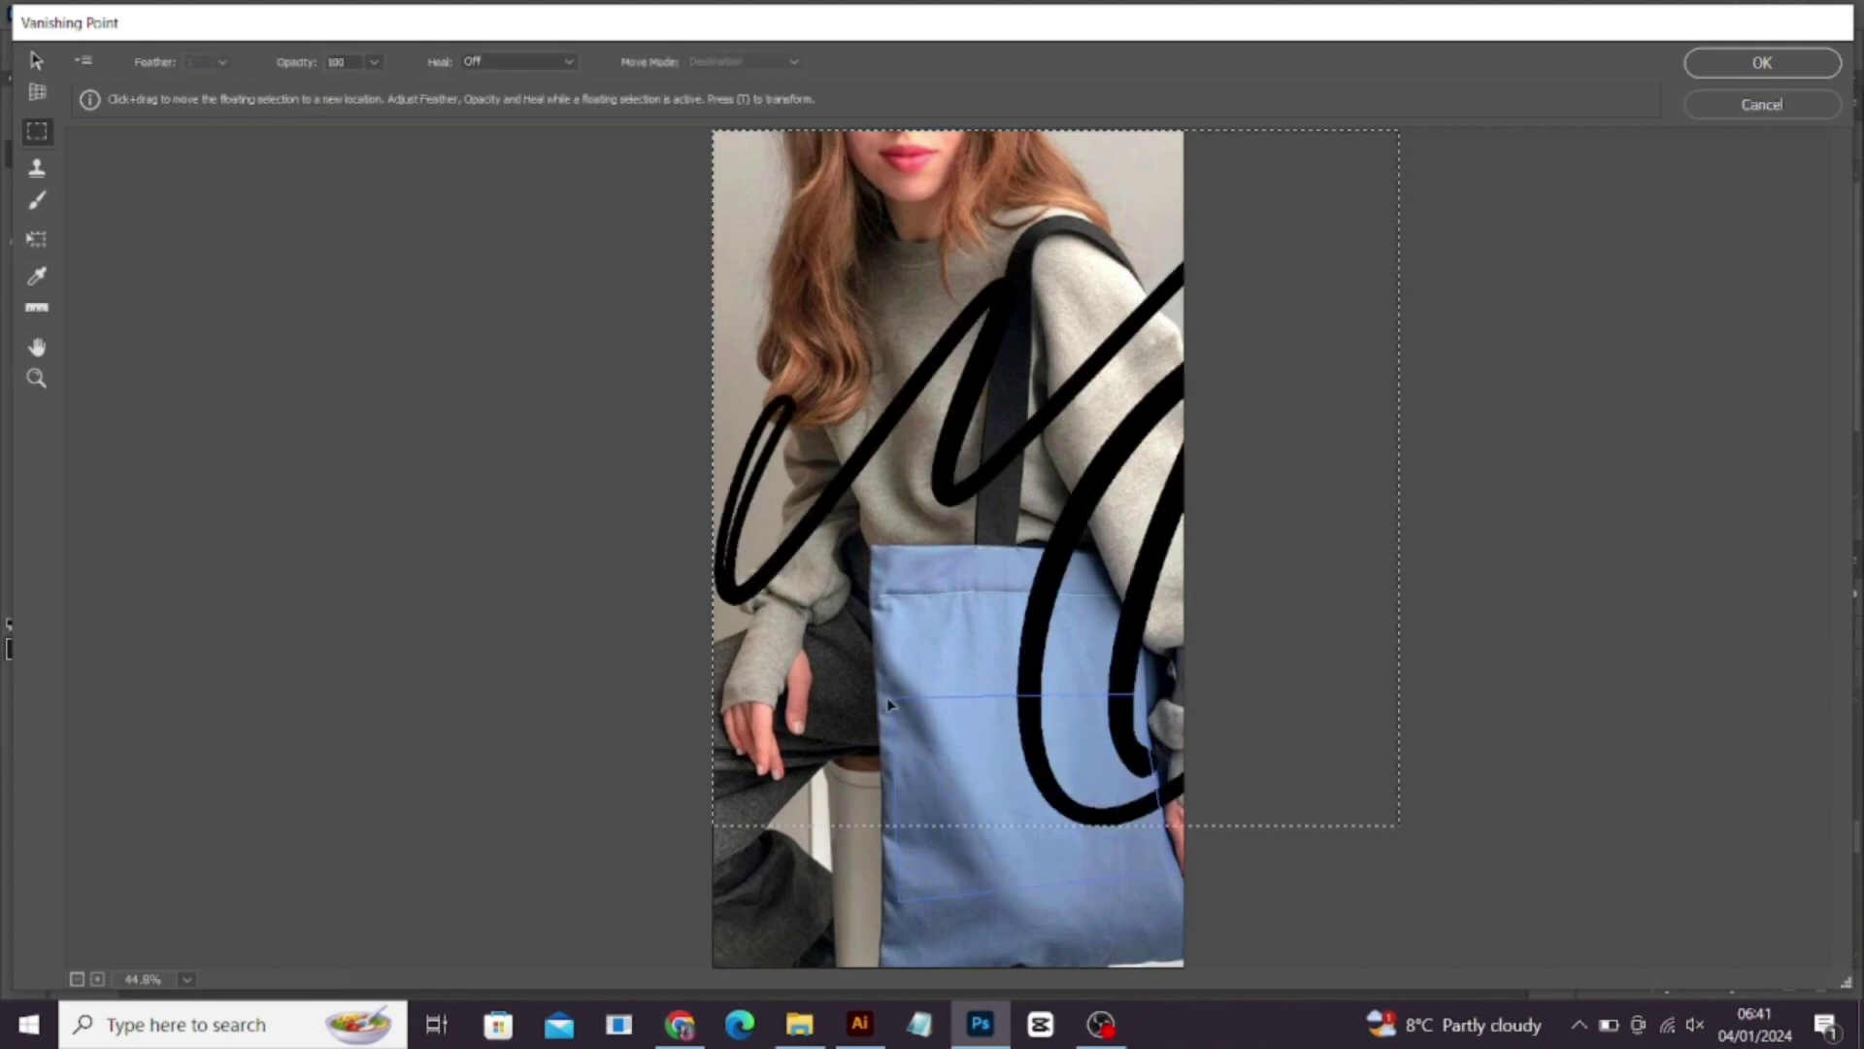
key(t)
drag(1399, 826, 965, 238)
drag(786, 209, 1047, 840)
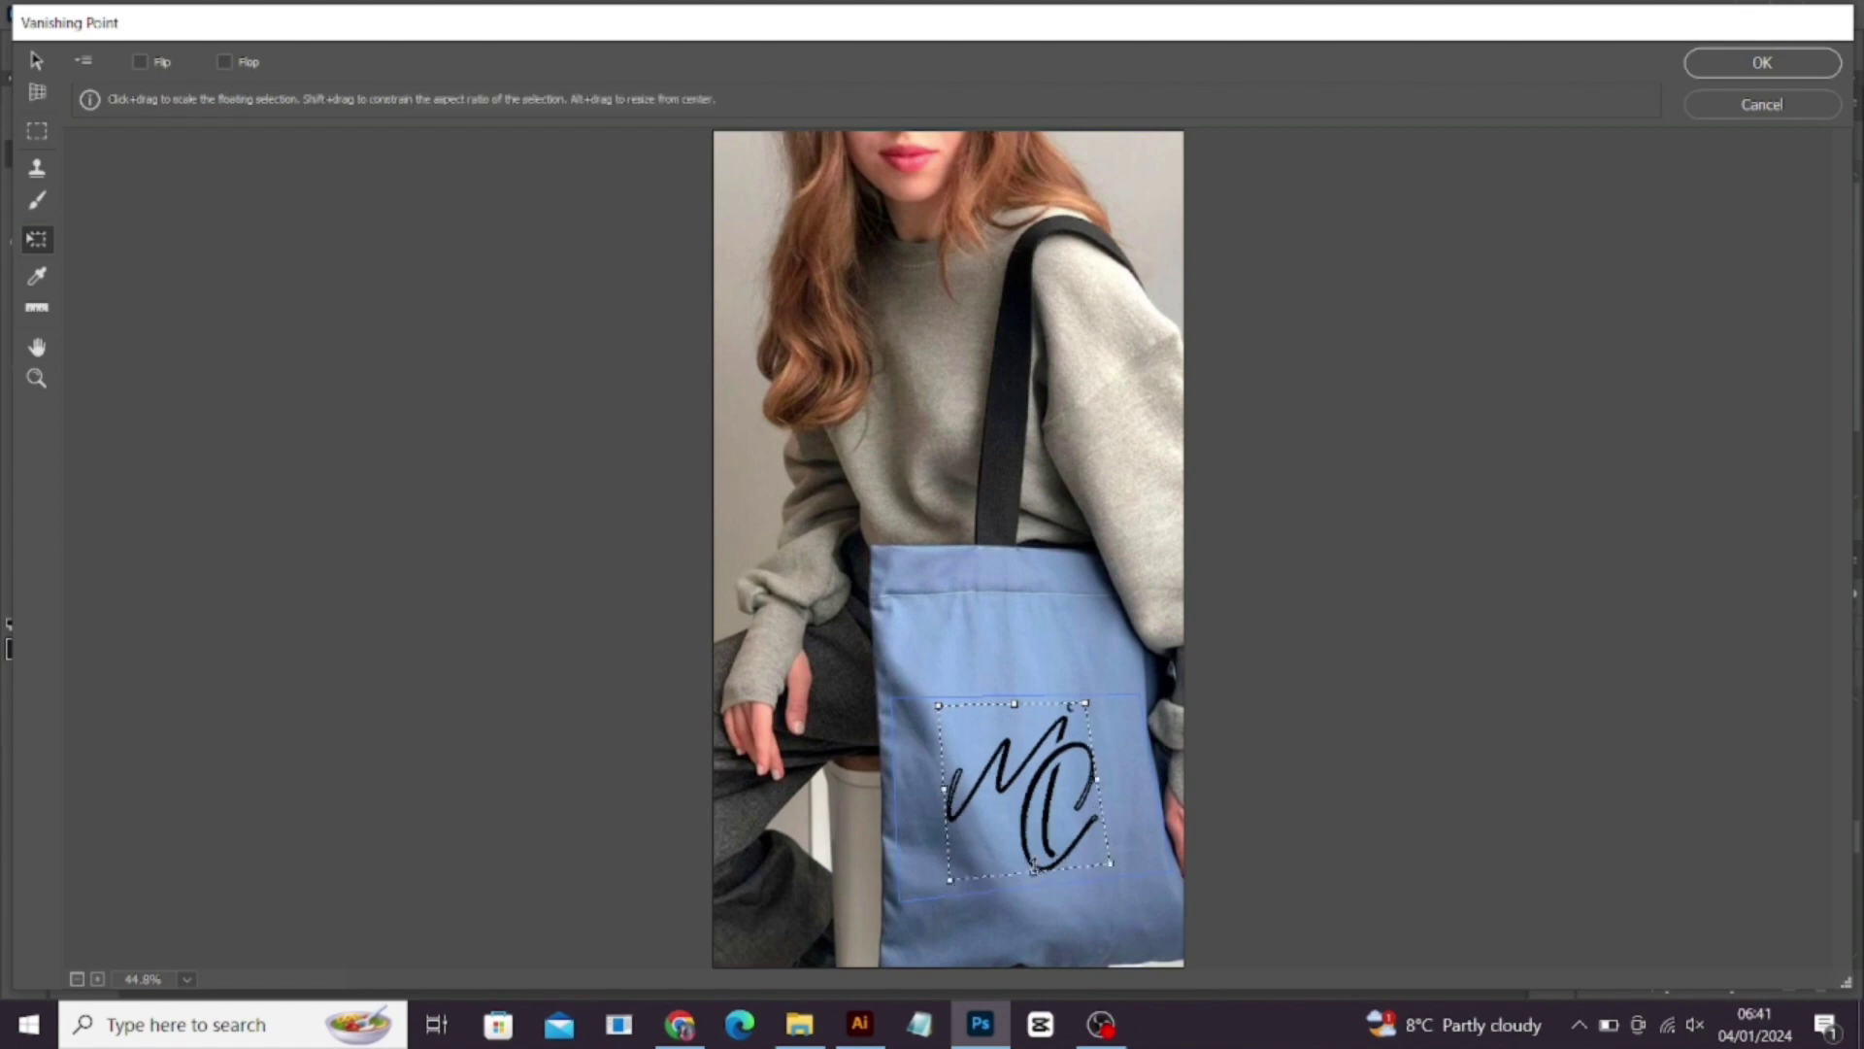
drag(1098, 784, 1161, 782)
drag(935, 789, 911, 794)
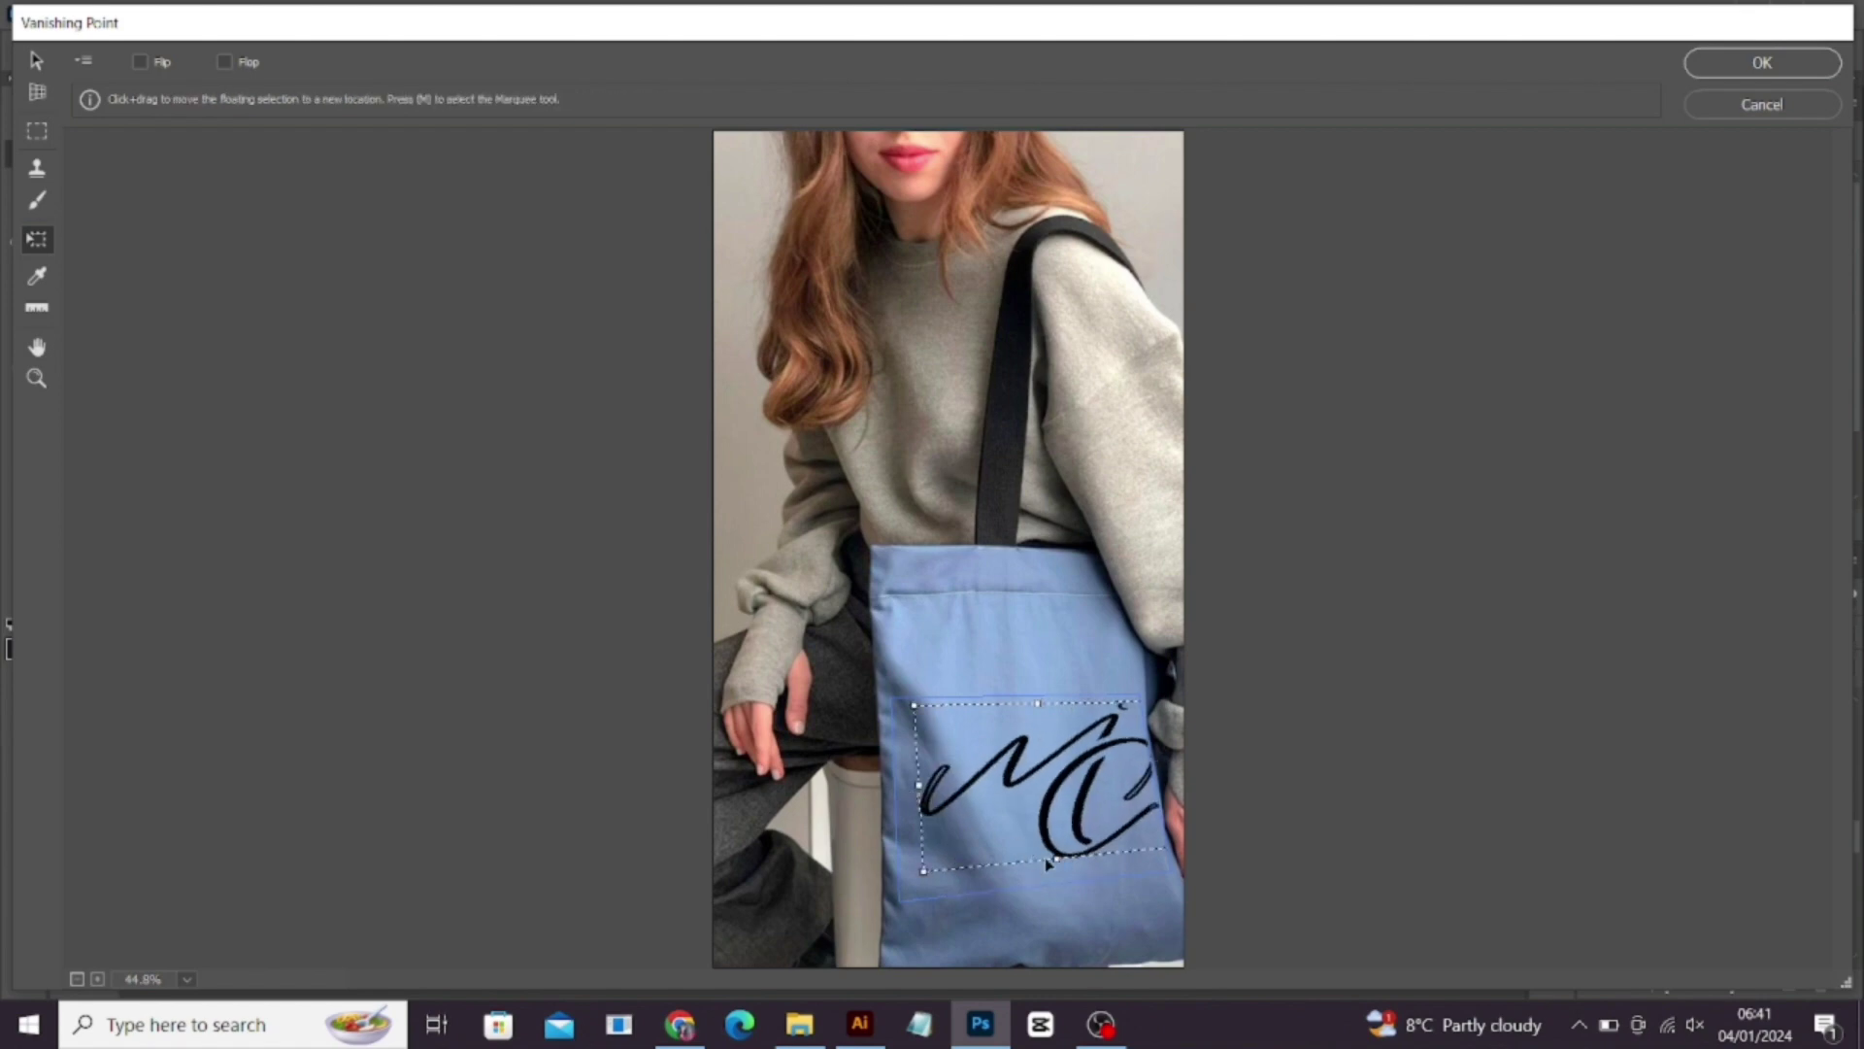
drag(1068, 857, 1052, 881)
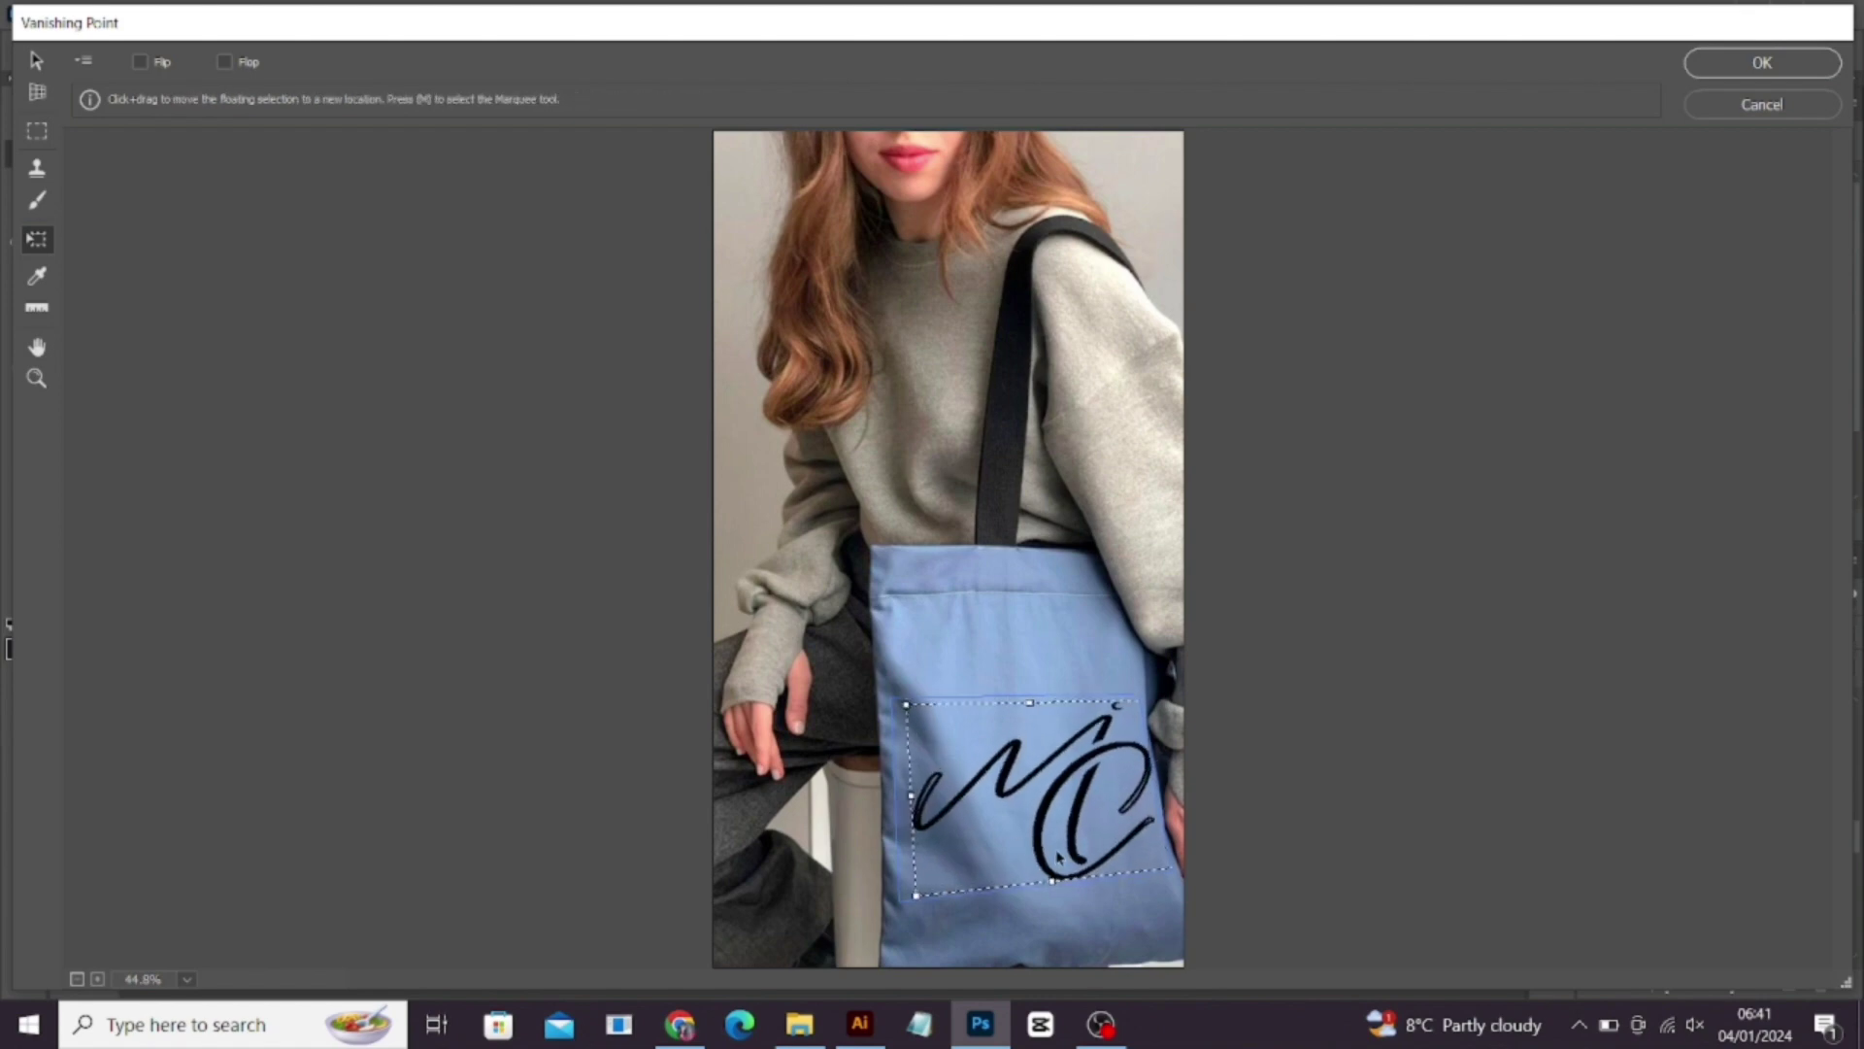
key(Return)
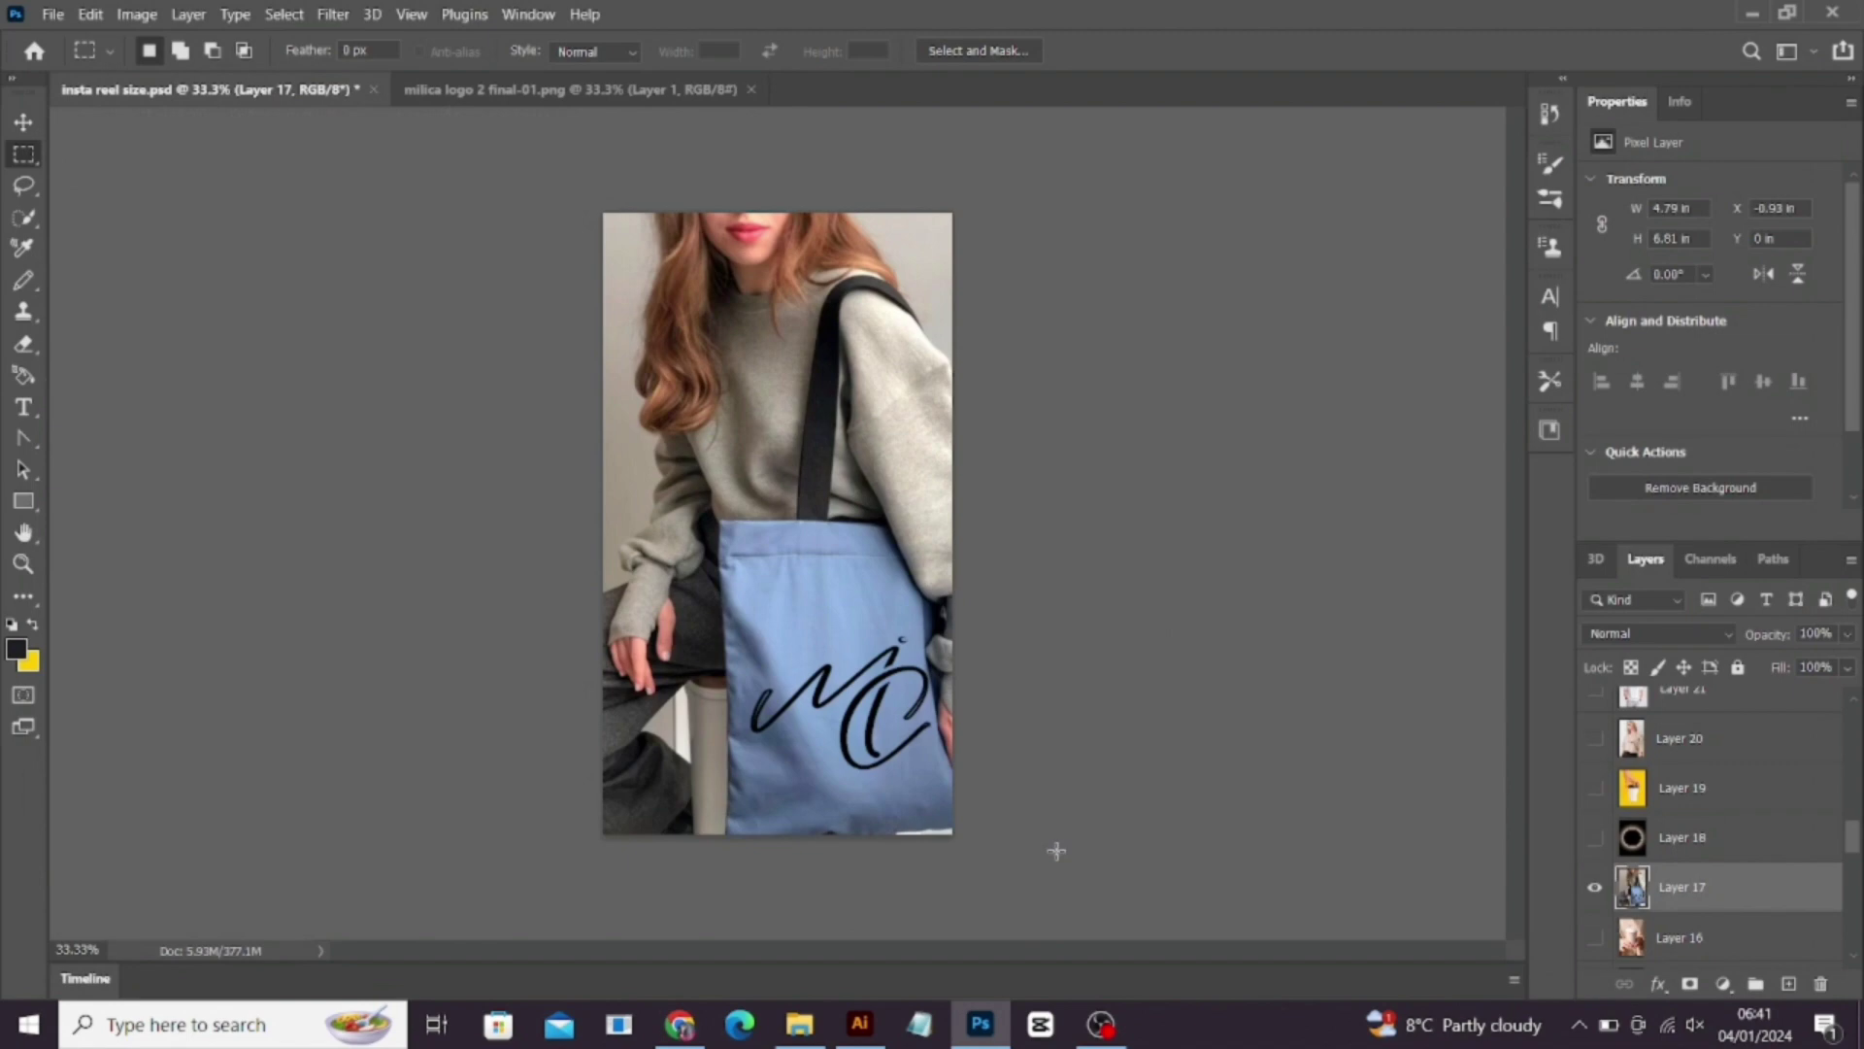
Step: Hide Layer 17, show white tote Layer 28, and zoom in to inspect its monogram
click(1594, 886)
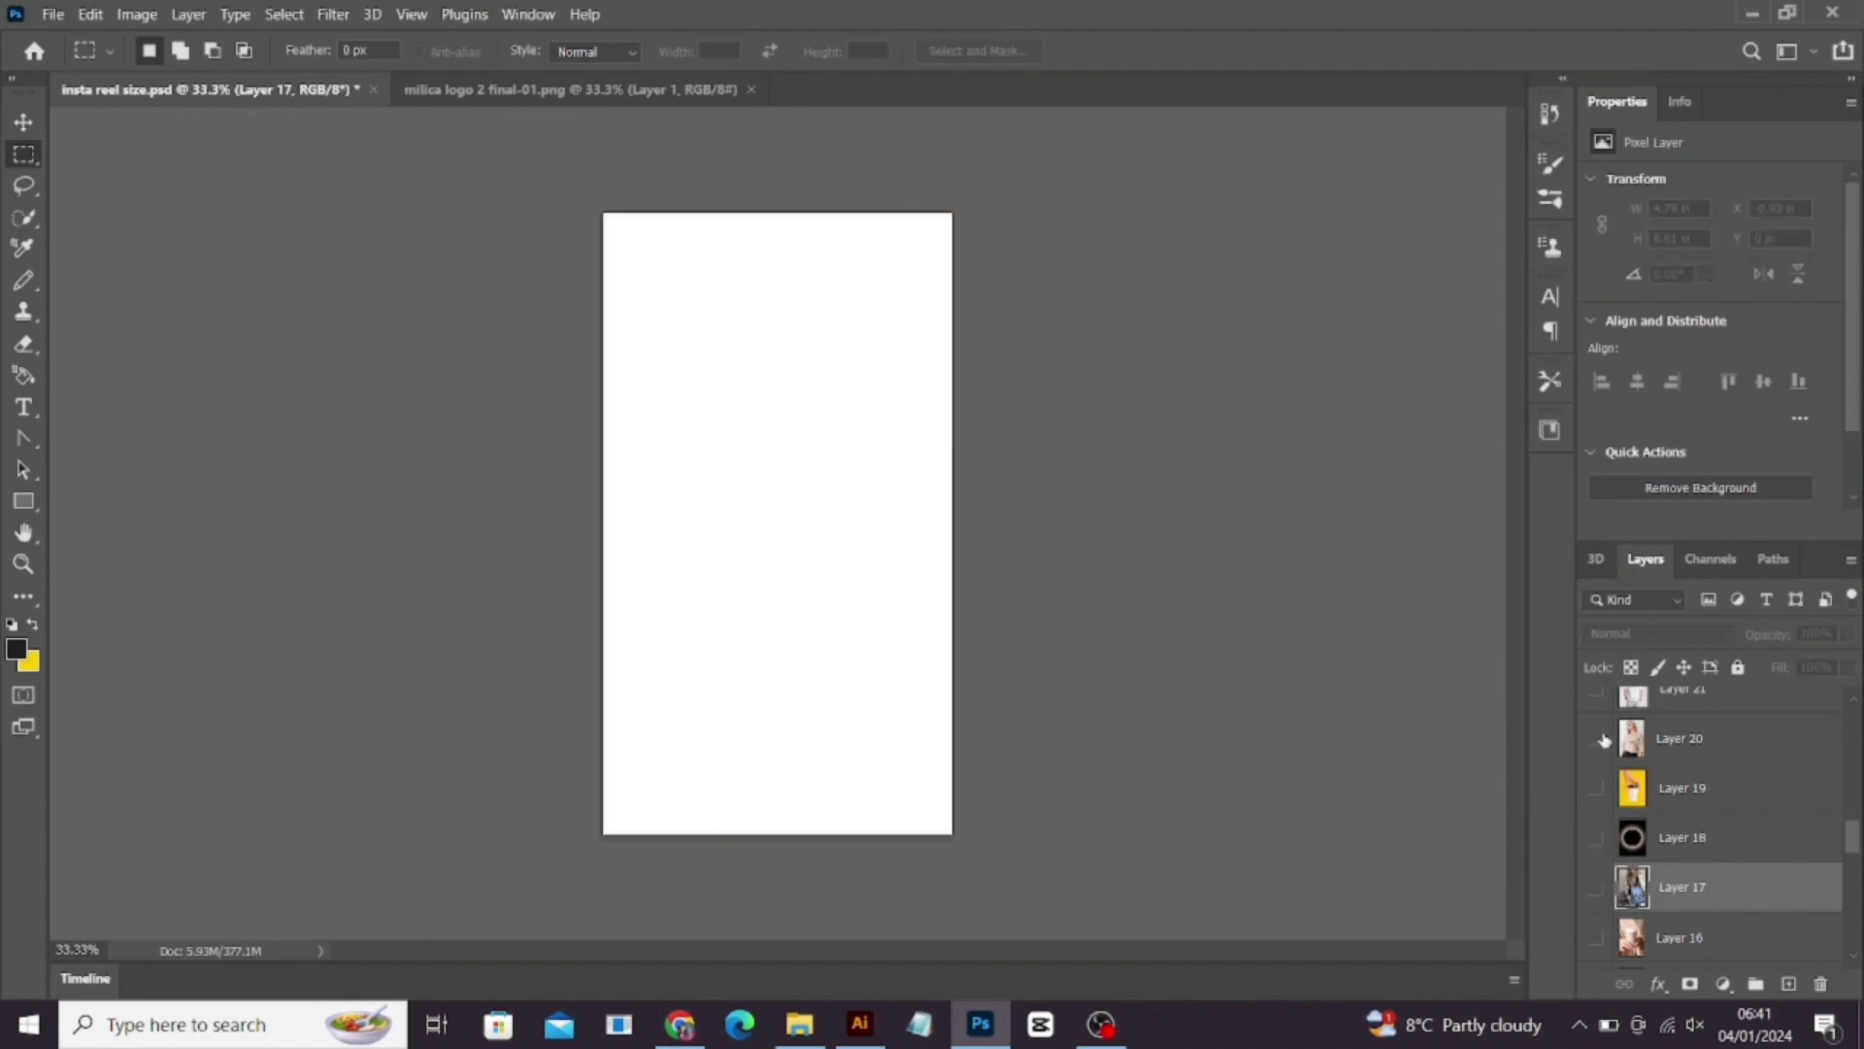
click(1594, 738)
drag(1852, 835, 1854, 777)
click(1595, 788)
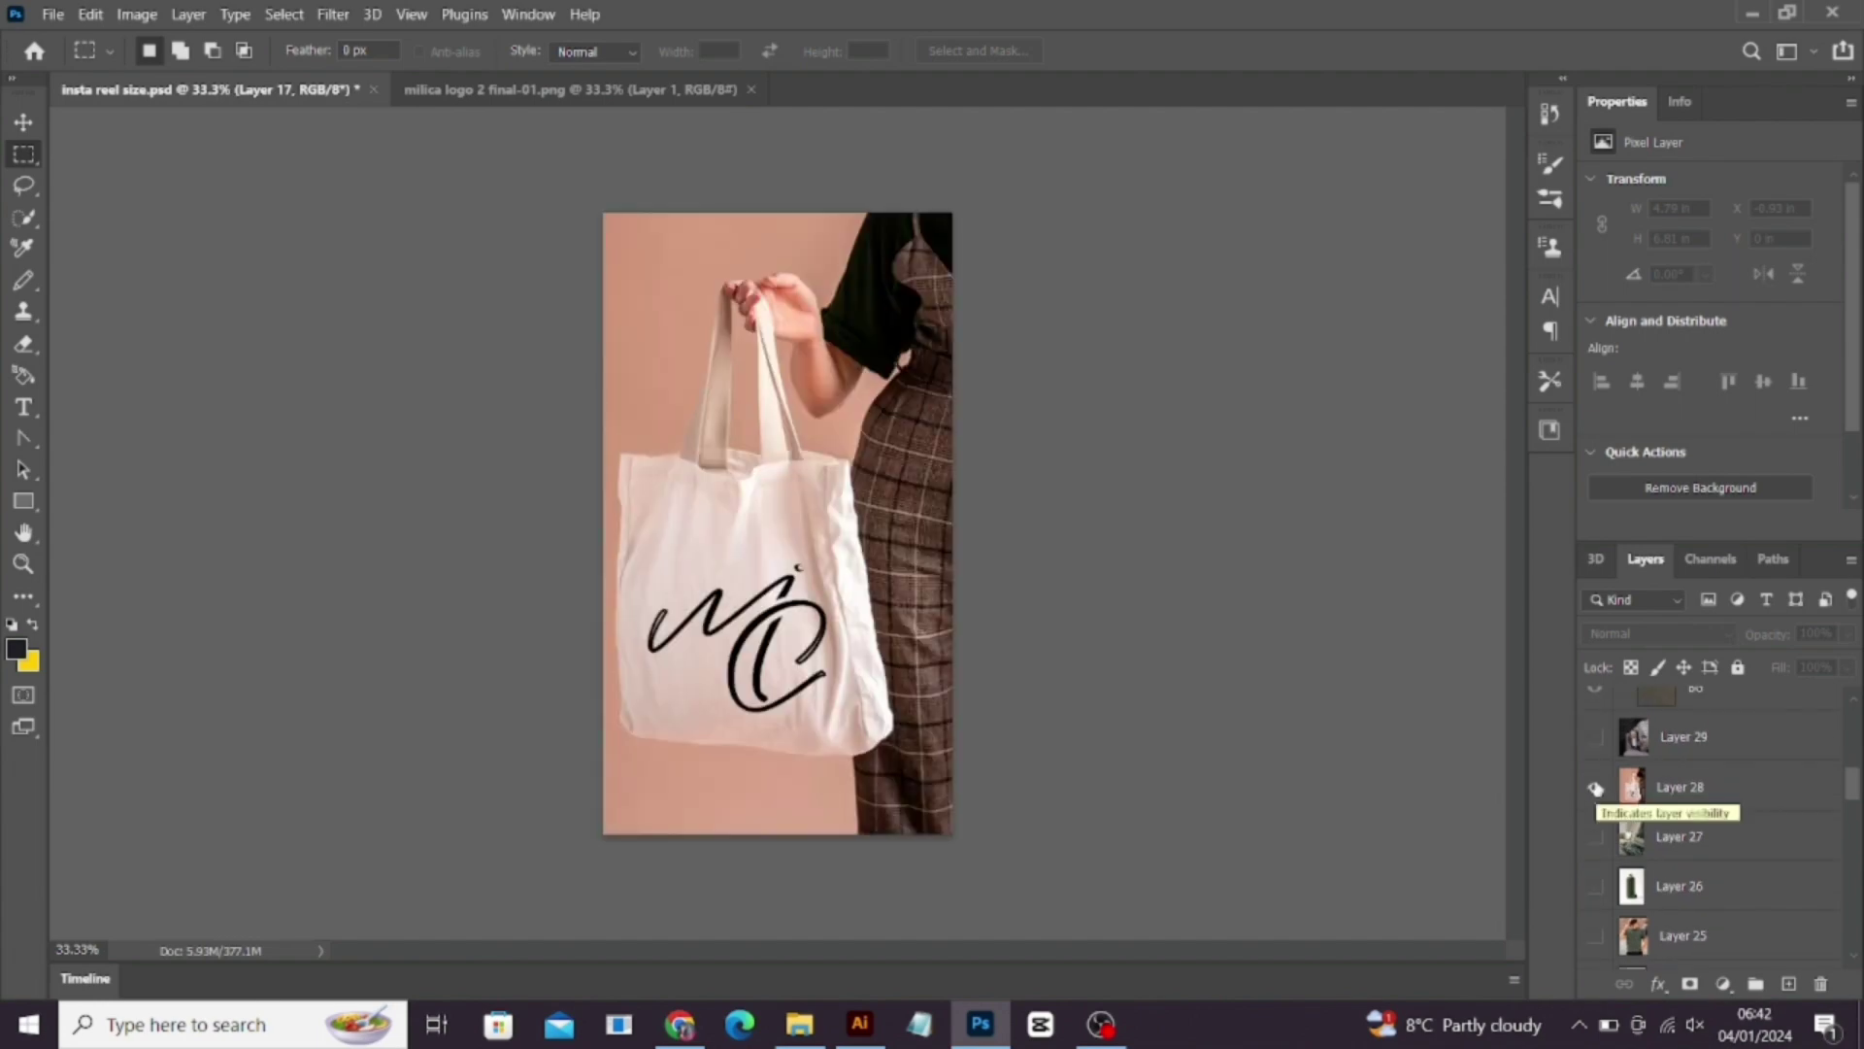
key(ctrl+plus)
key(h)
key(ctrl+plus)
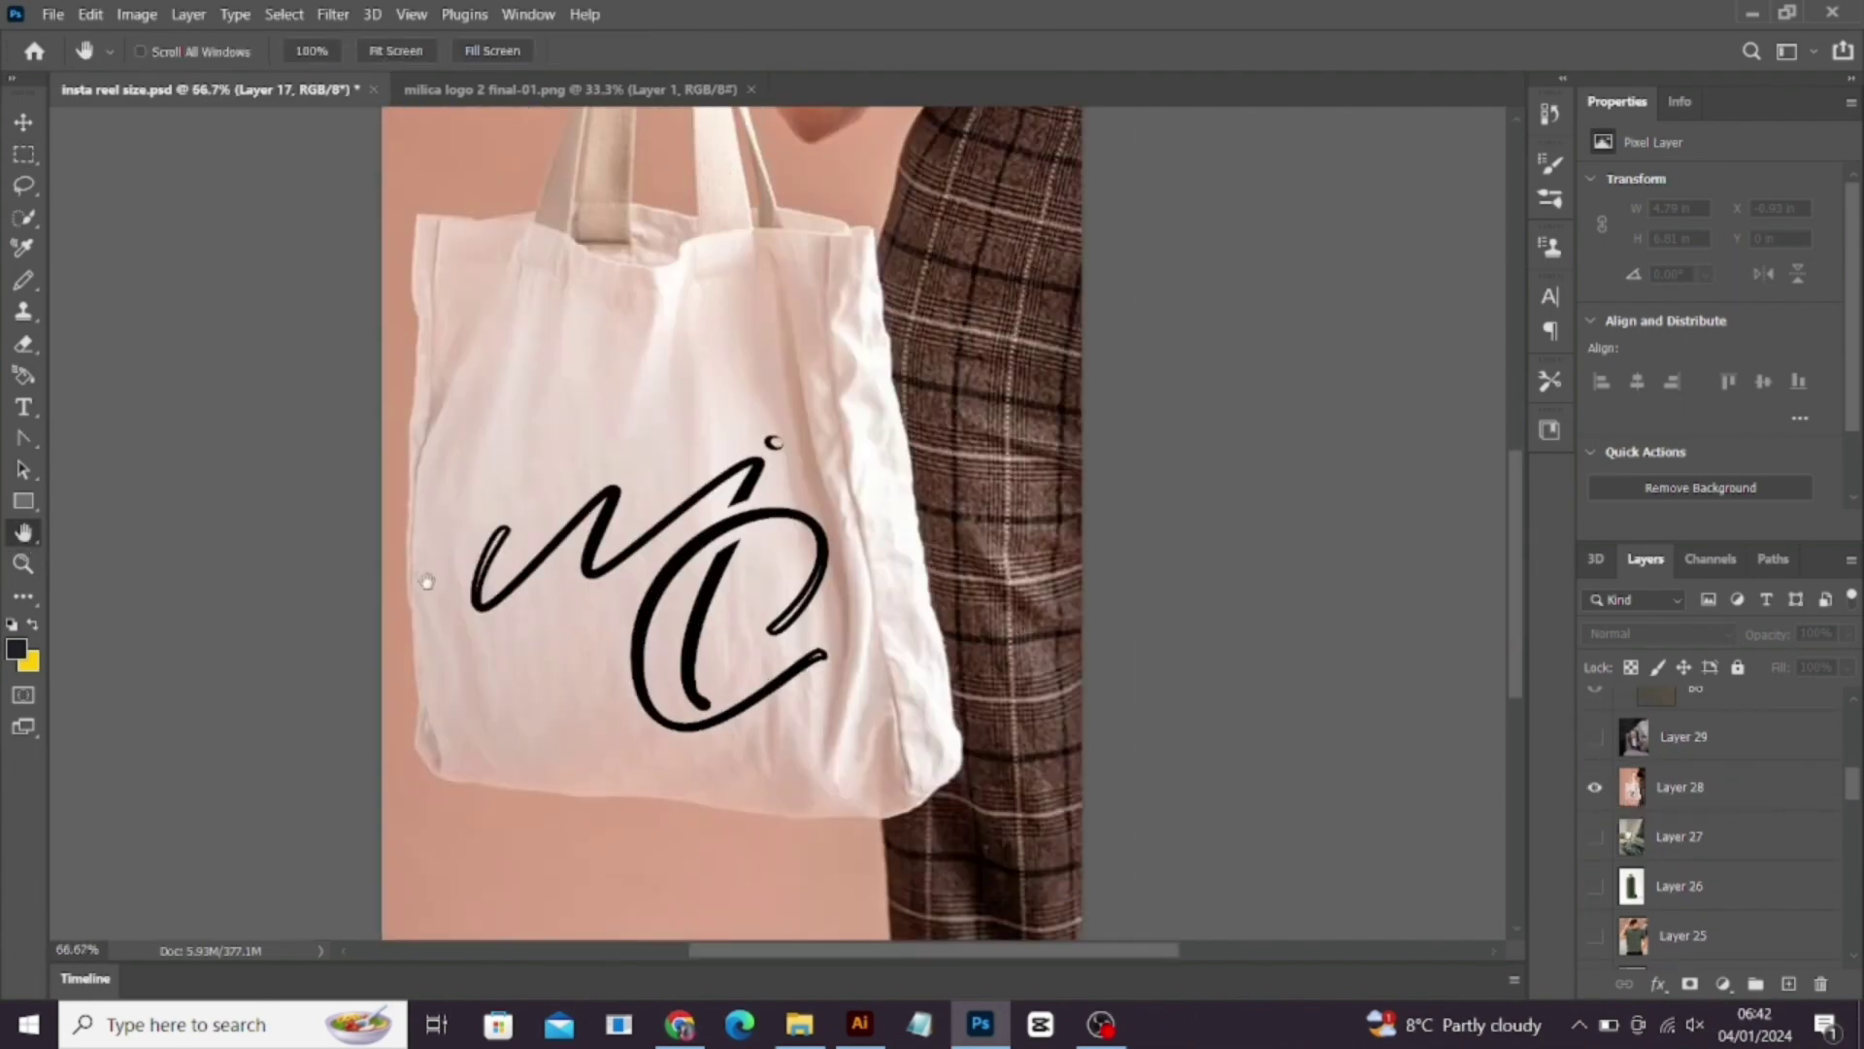
key(ctrl+minus)
key(ctrl+minus)
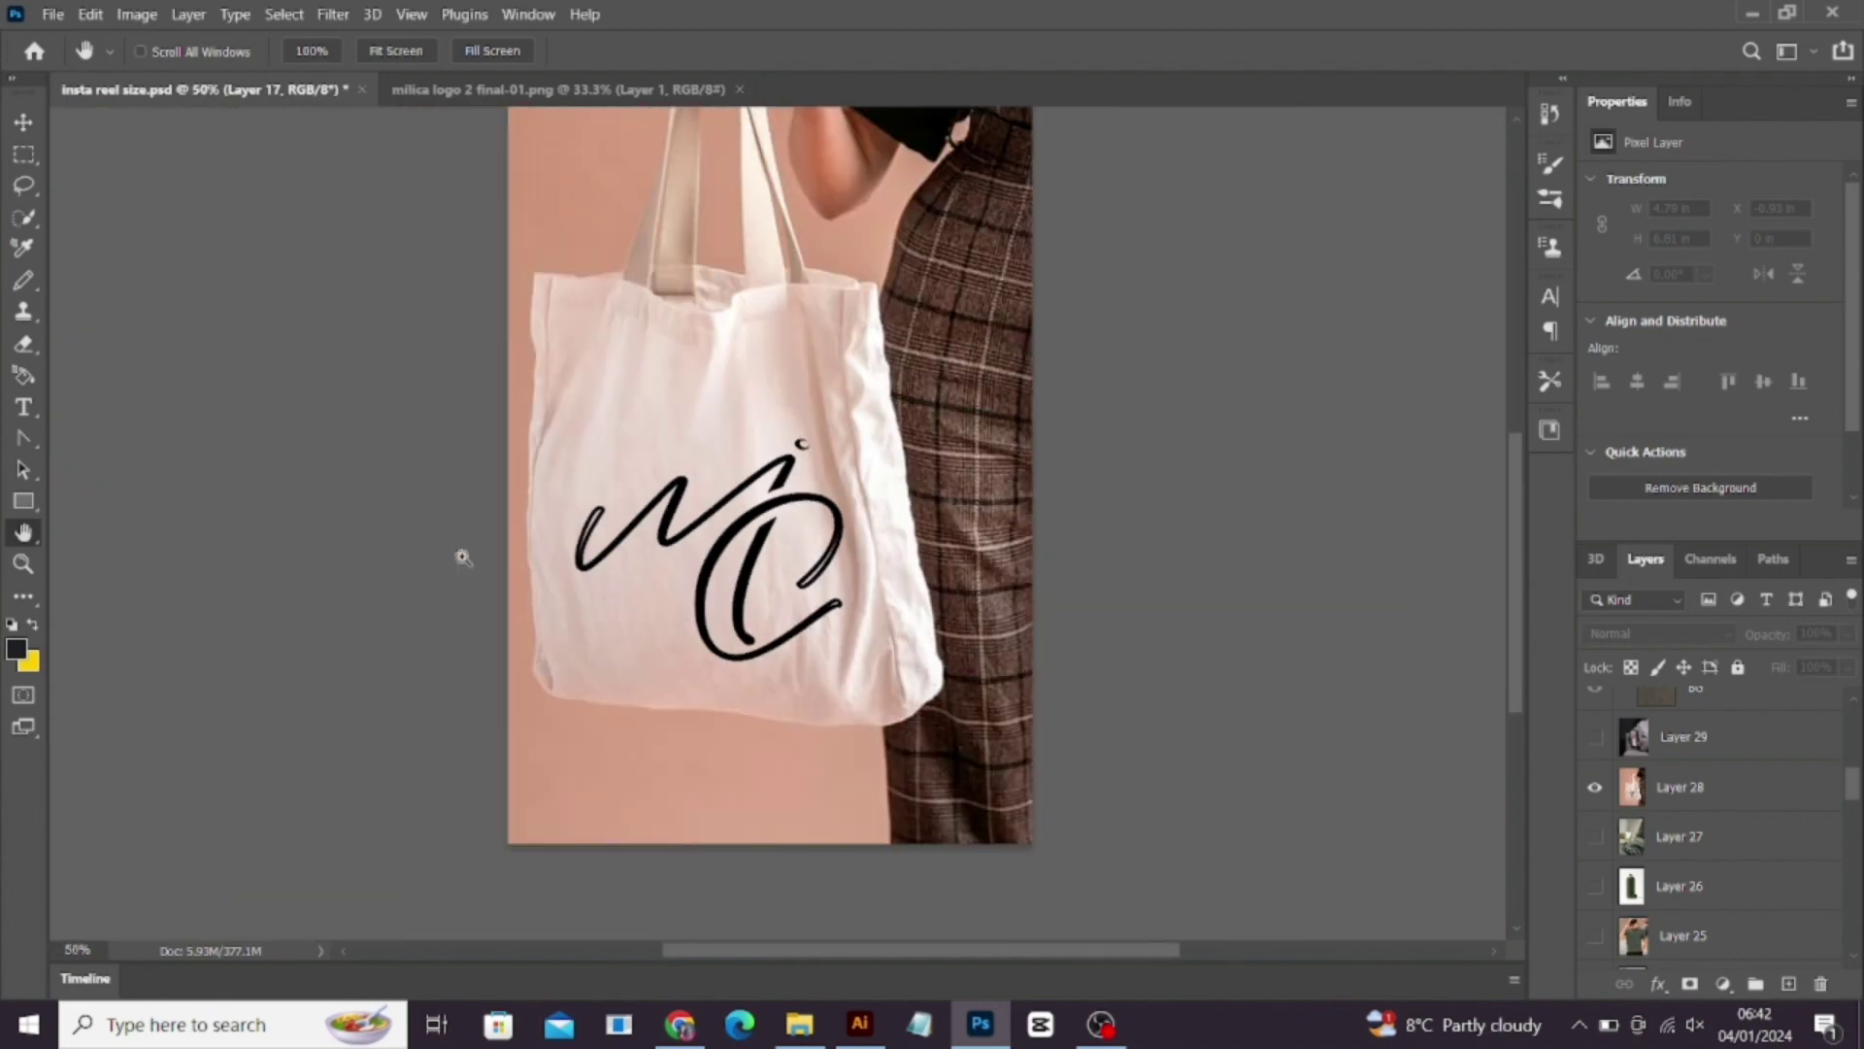
Step: Hide white tote Layer 28 and show the blue tote Layer 17 for review
click(1594, 787)
scroll(1857, 845, down, 5)
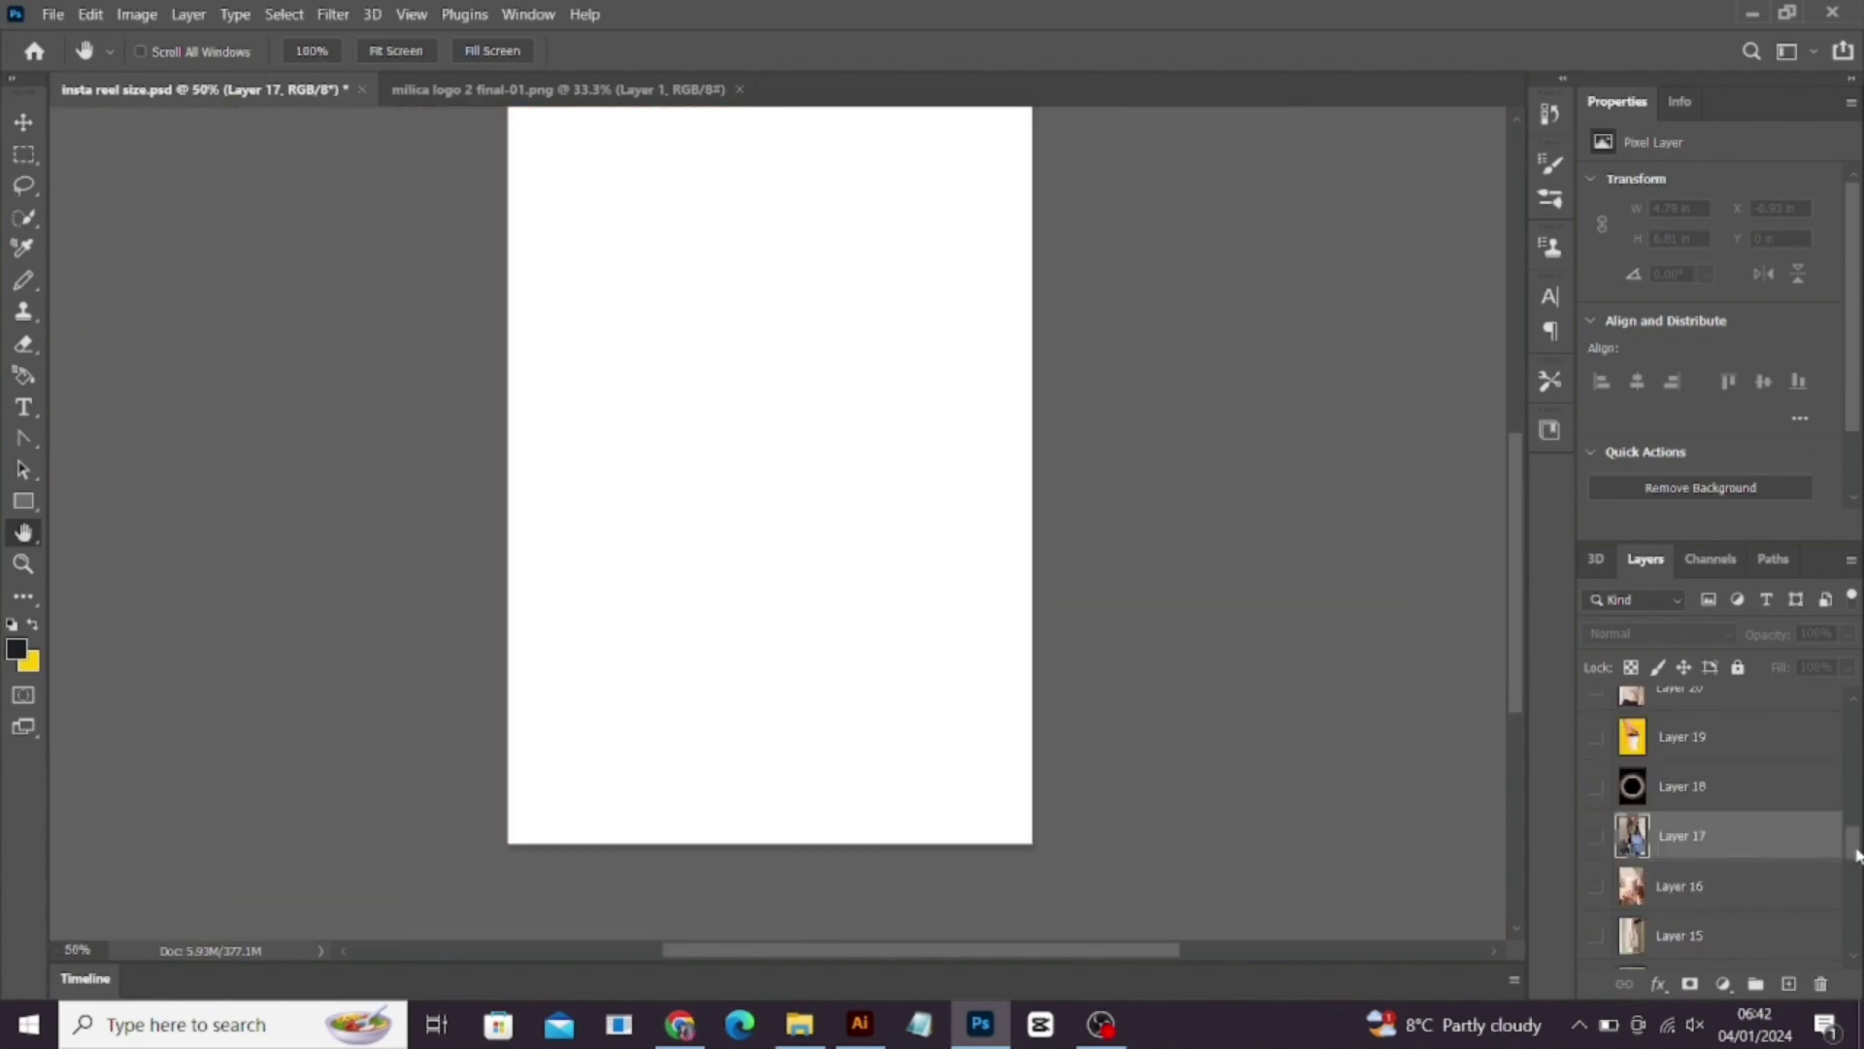
click(1594, 837)
scroll(832, 666, up, 2)
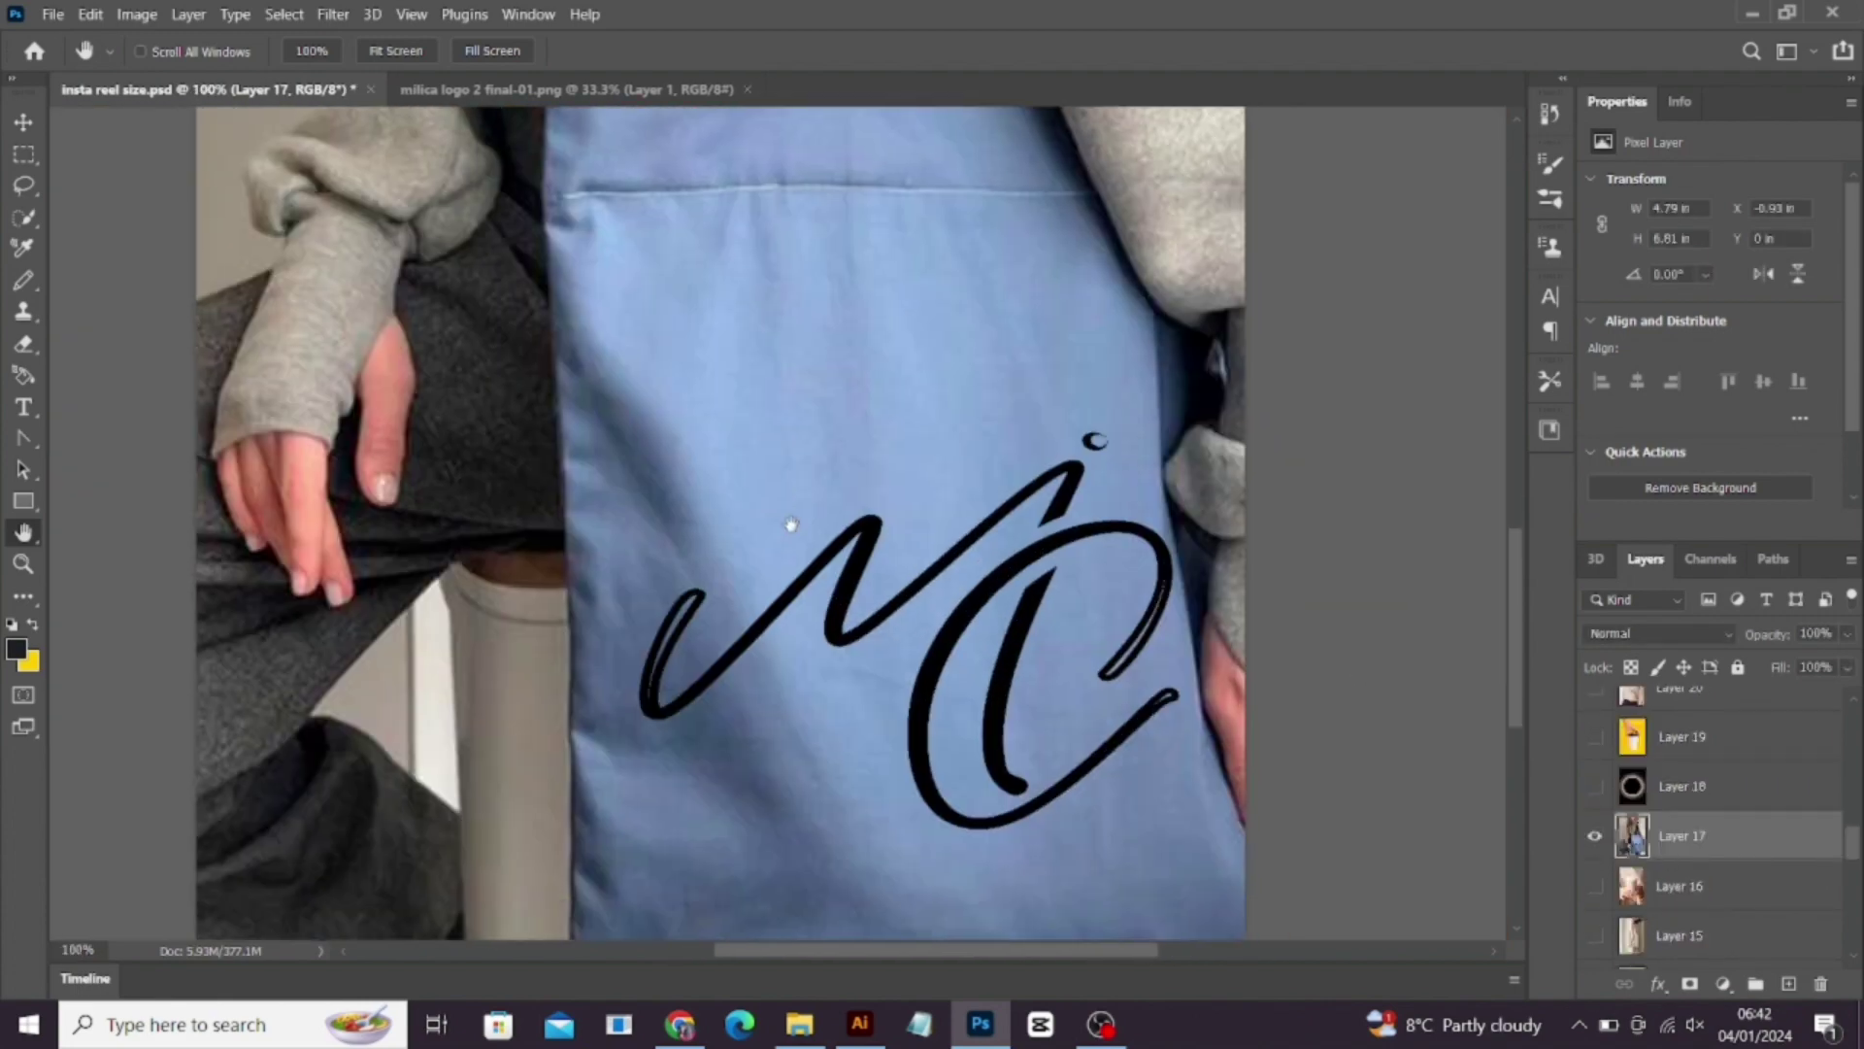
scroll(807, 535, up, 1)
scroll(807, 535, down, 4)
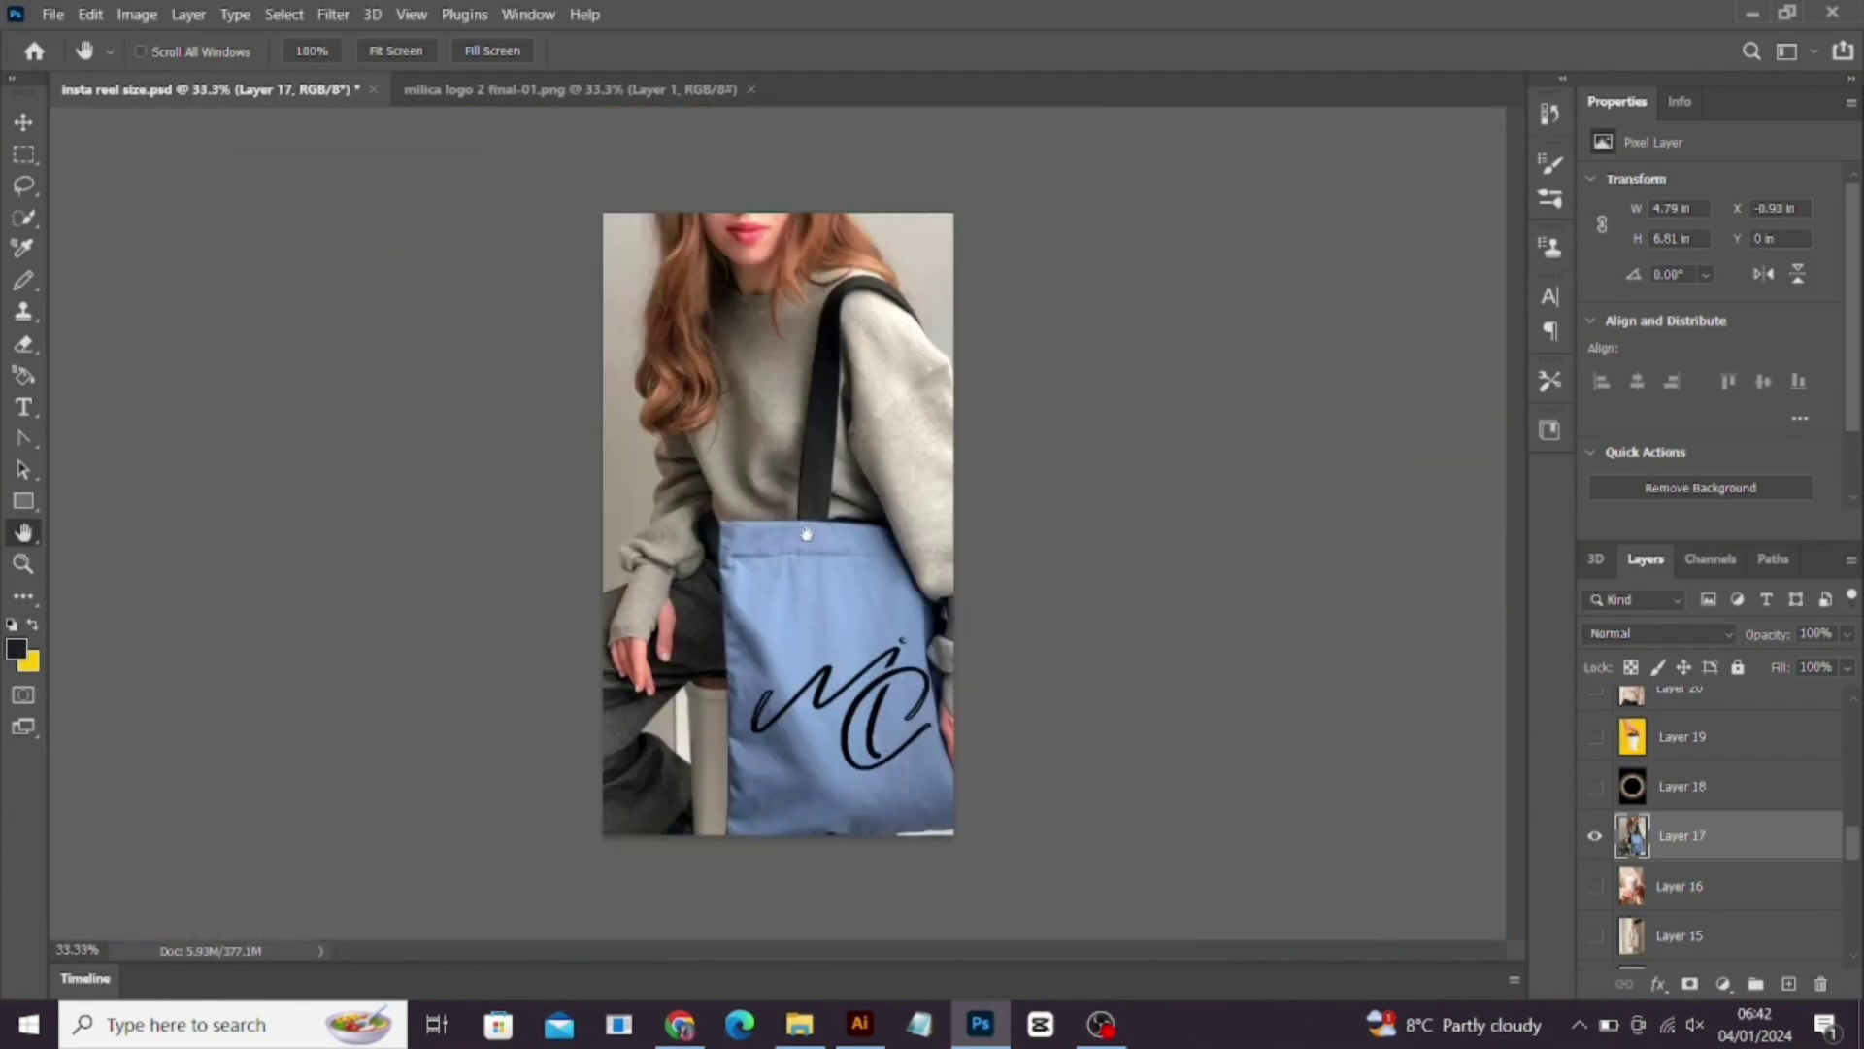
Step: Hide Layer 17, show t-shirt Layer 20, and zoom in on its monogram
click(1588, 841)
click(1856, 809)
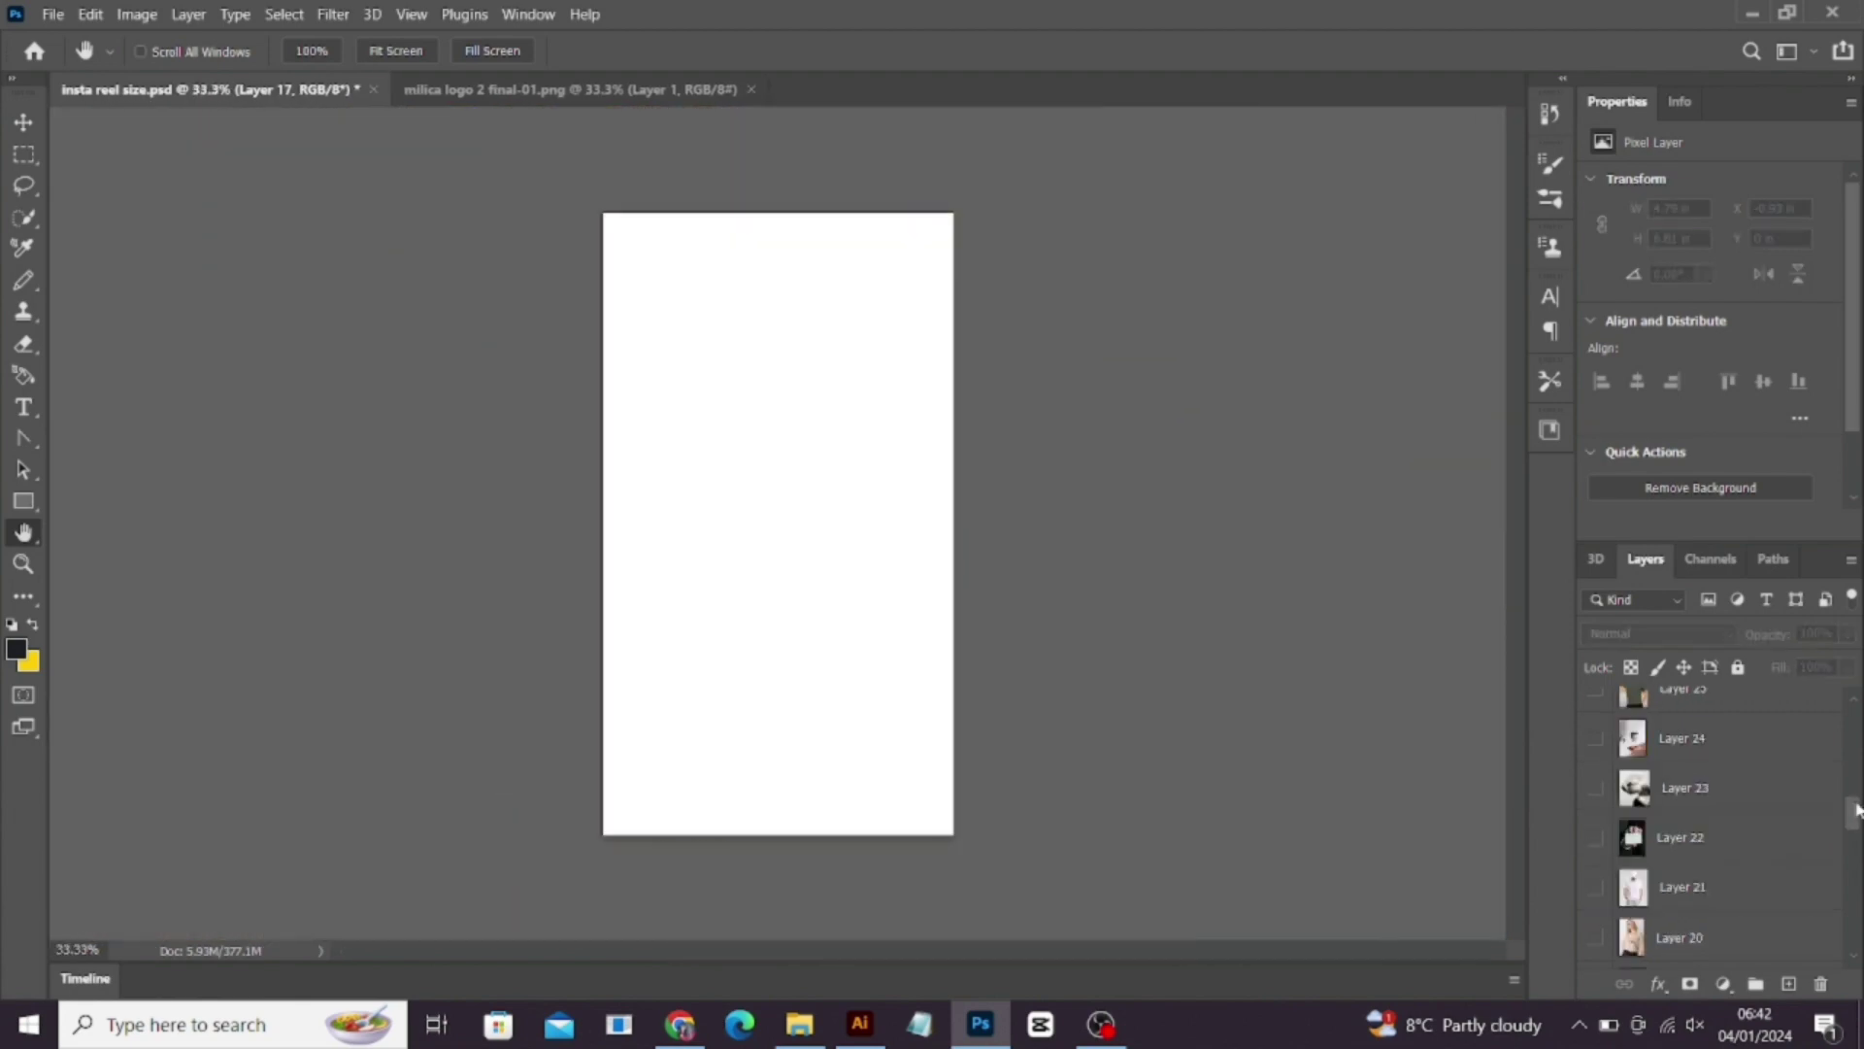
drag(1857, 821, 1859, 830)
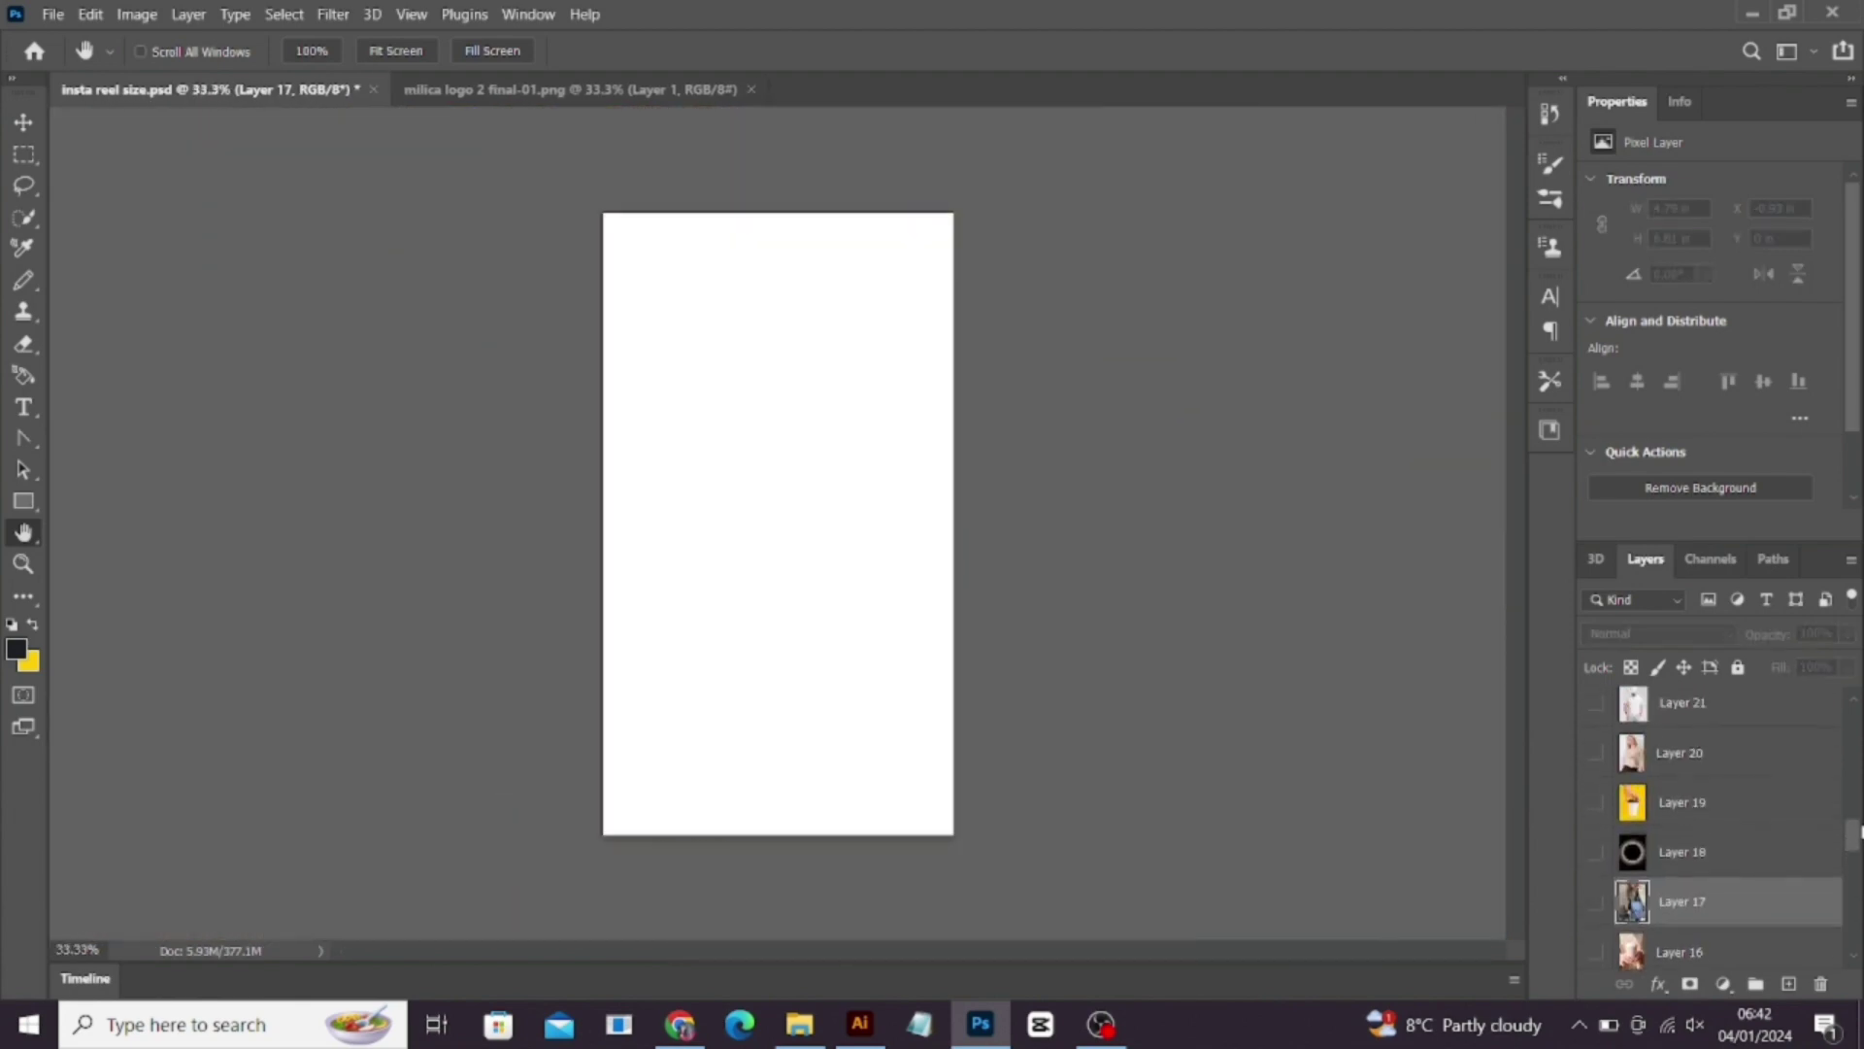
click(1594, 755)
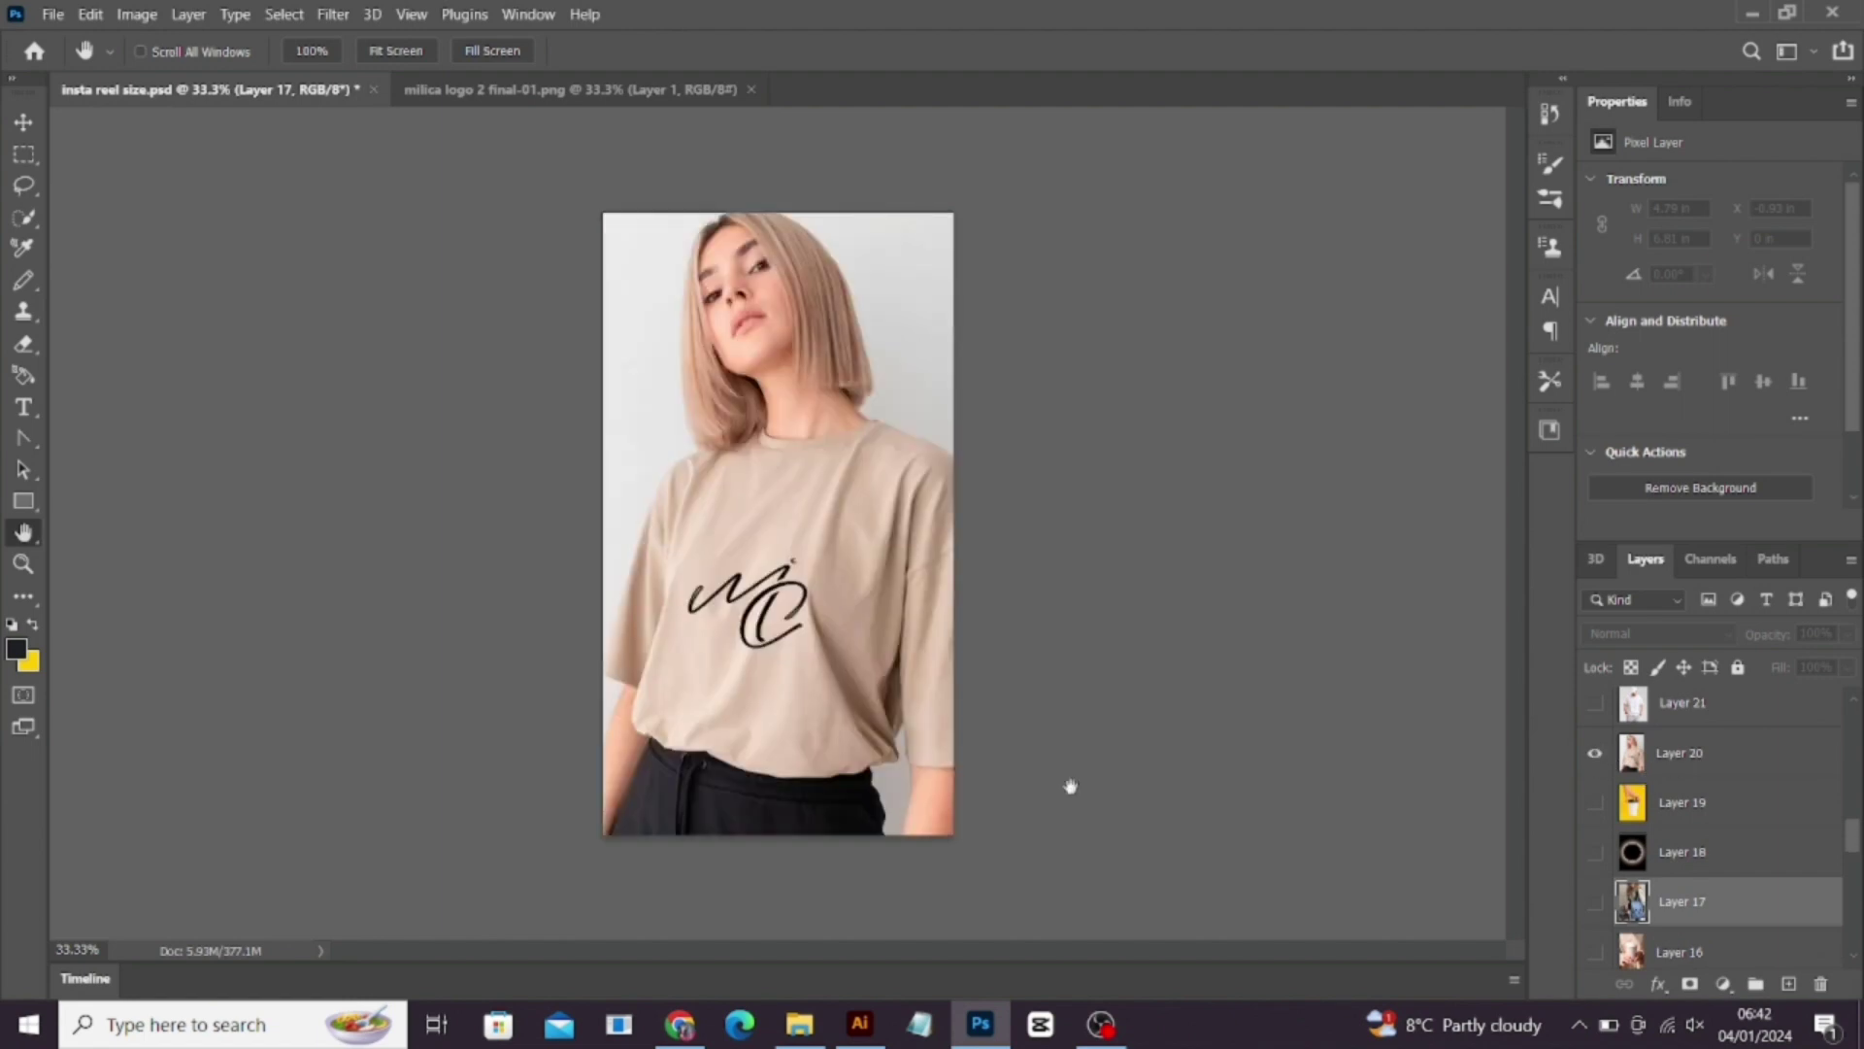
key(ctrl+1)
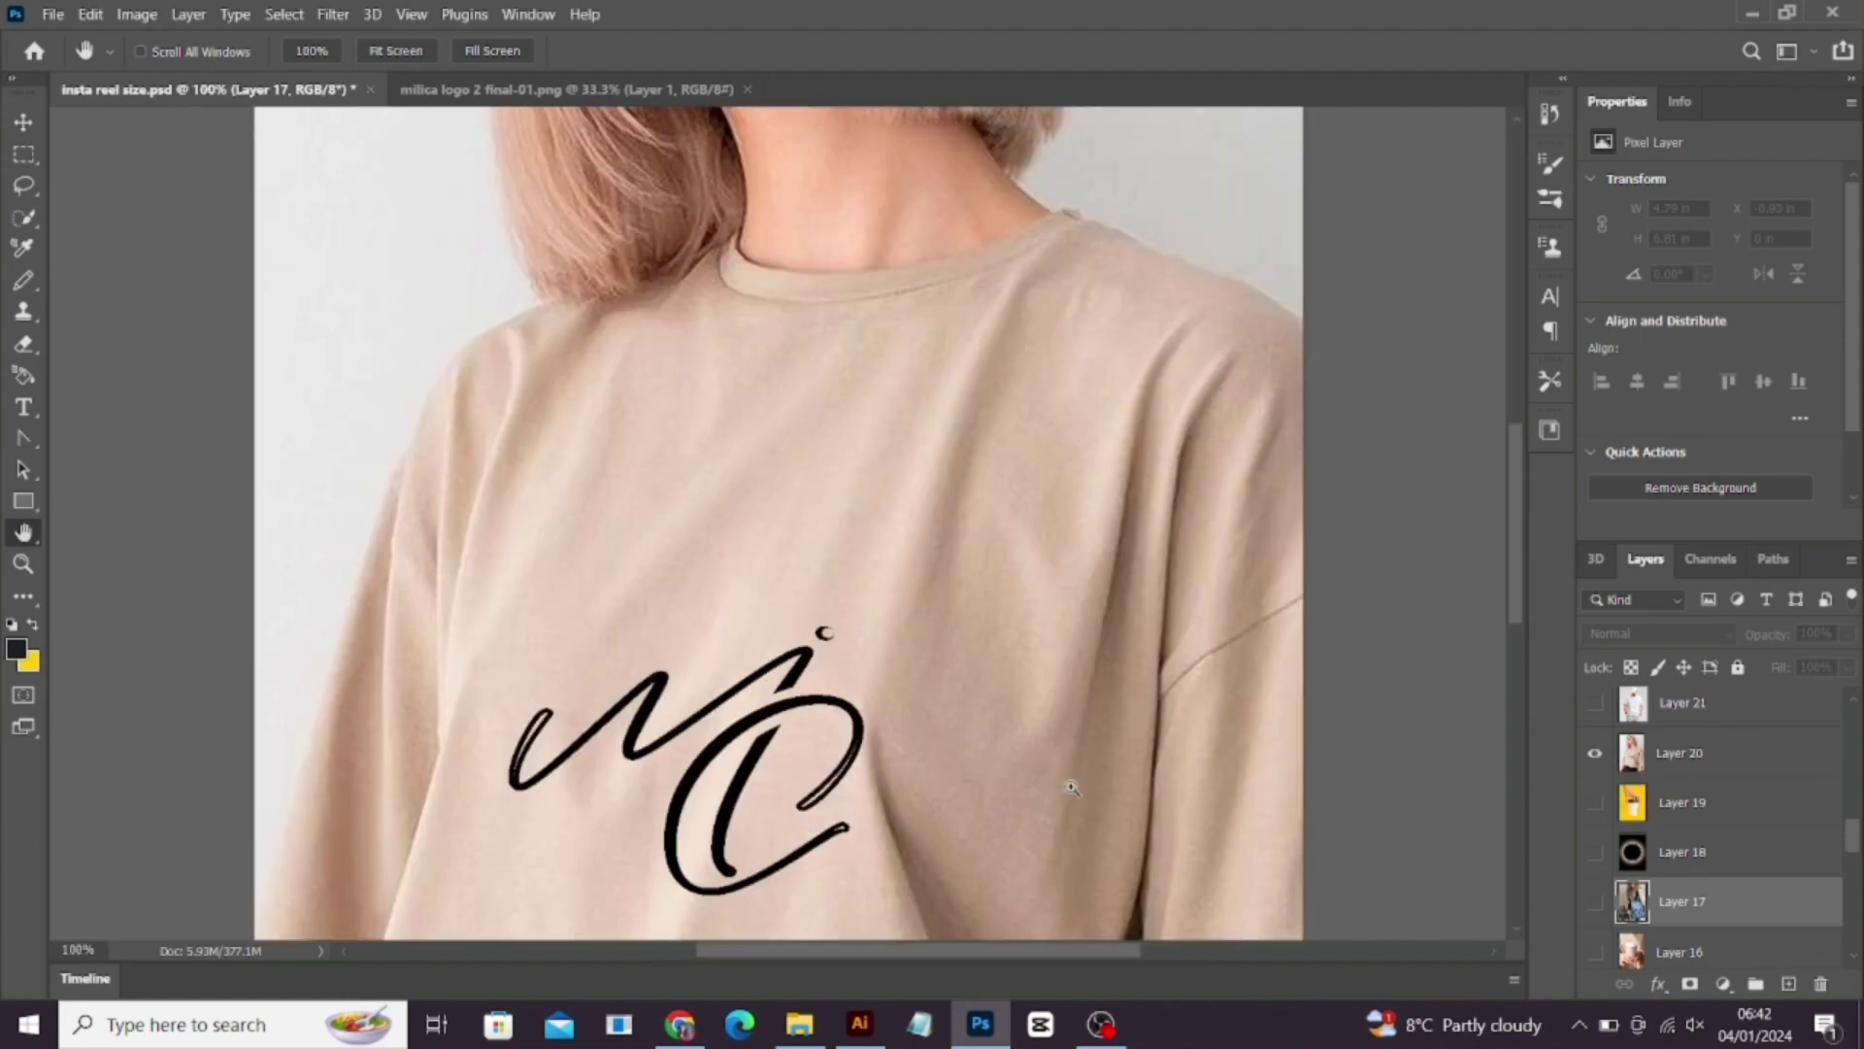
scroll(1072, 788, up, 1)
scroll(1072, 787, down, 2)
scroll(1072, 788, down, 1)
scroll(1072, 787, down, 1)
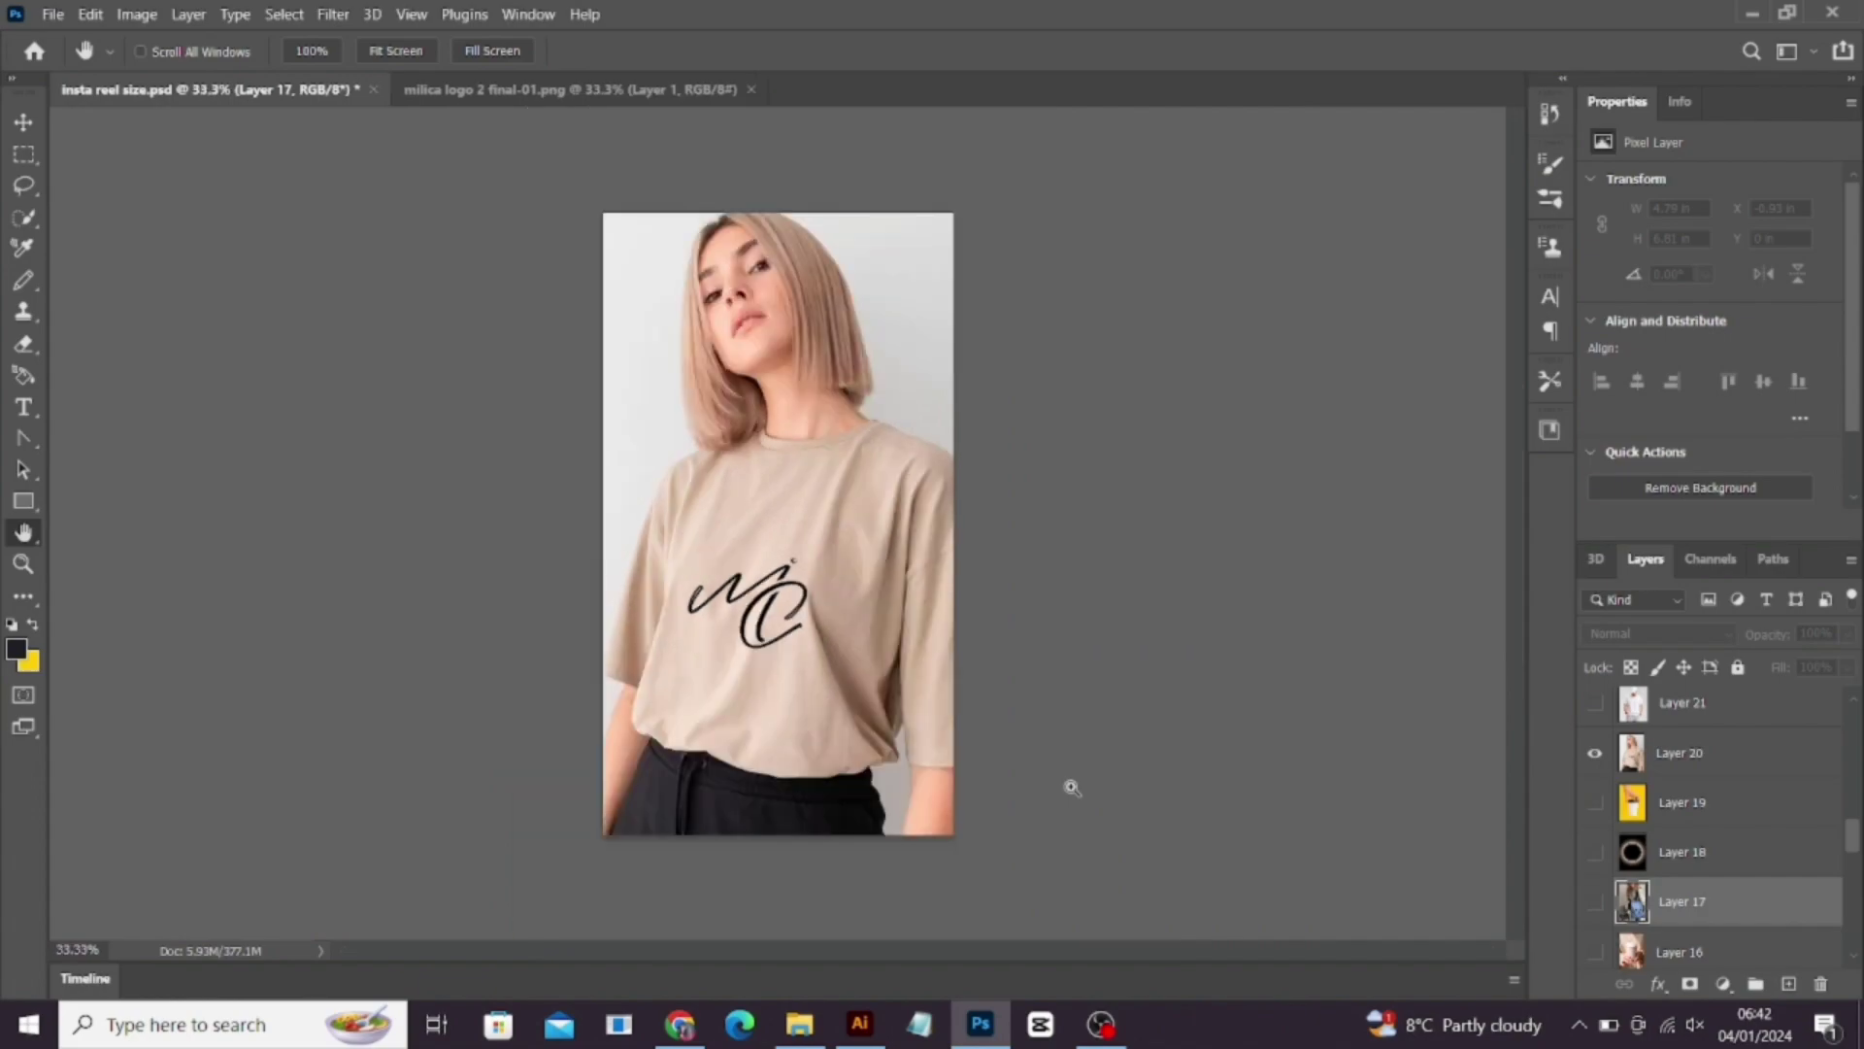